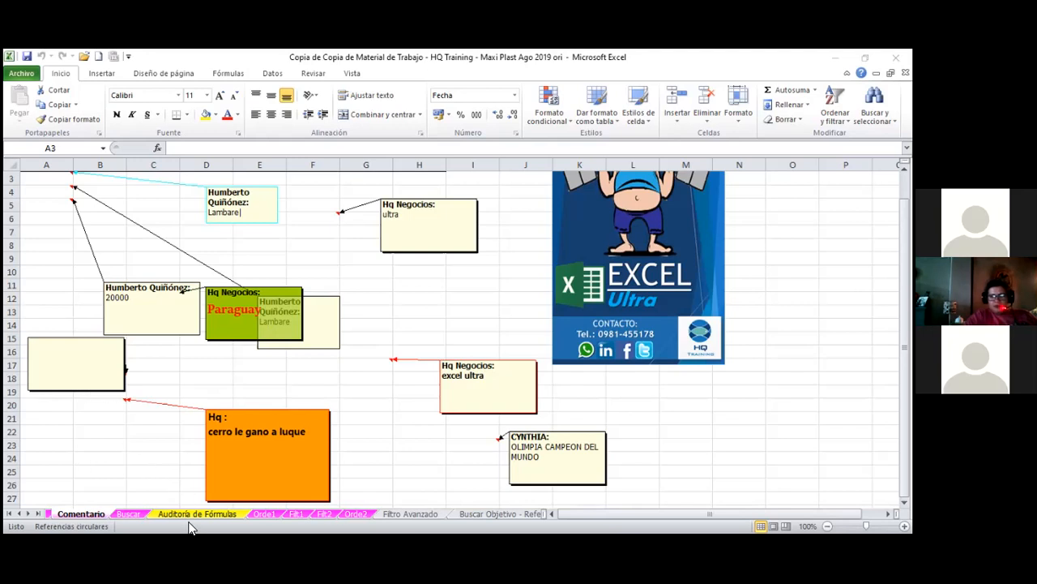
Select every commented cell on the Comentario sheet, then move to the Auditoría de Fórmulas sheet.
key("ctrl+shift+o")
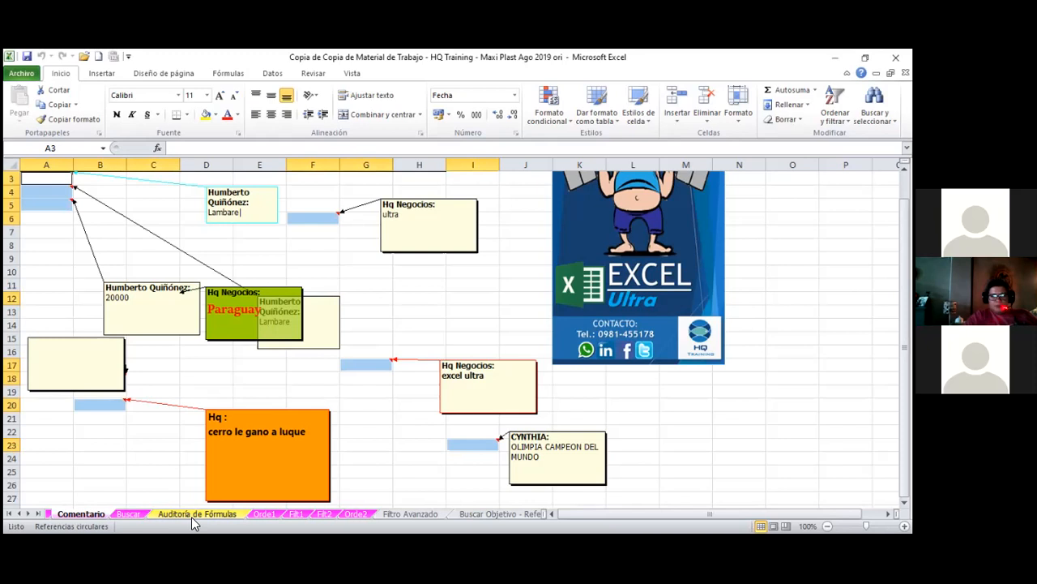
left_click(193, 514)
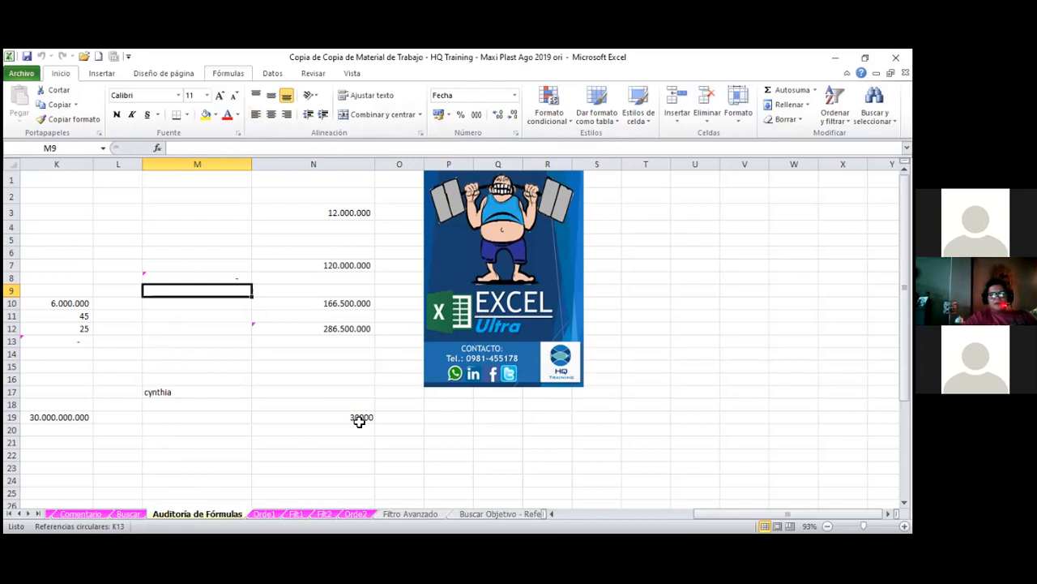
left_click(228, 73)
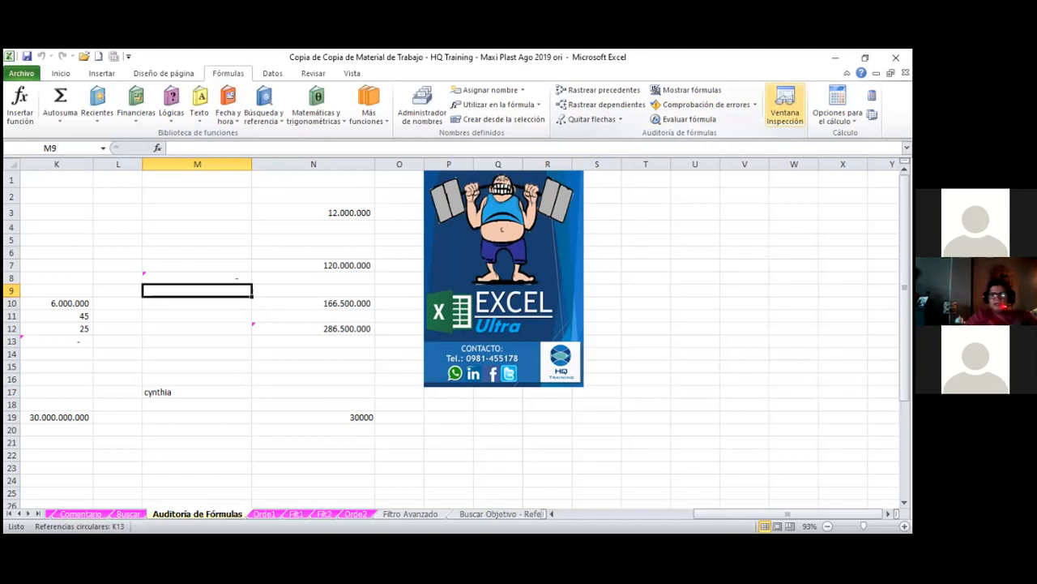
Open the Ventana Inspección (Watch Window) to list the watched cells.
left_click(784, 105)
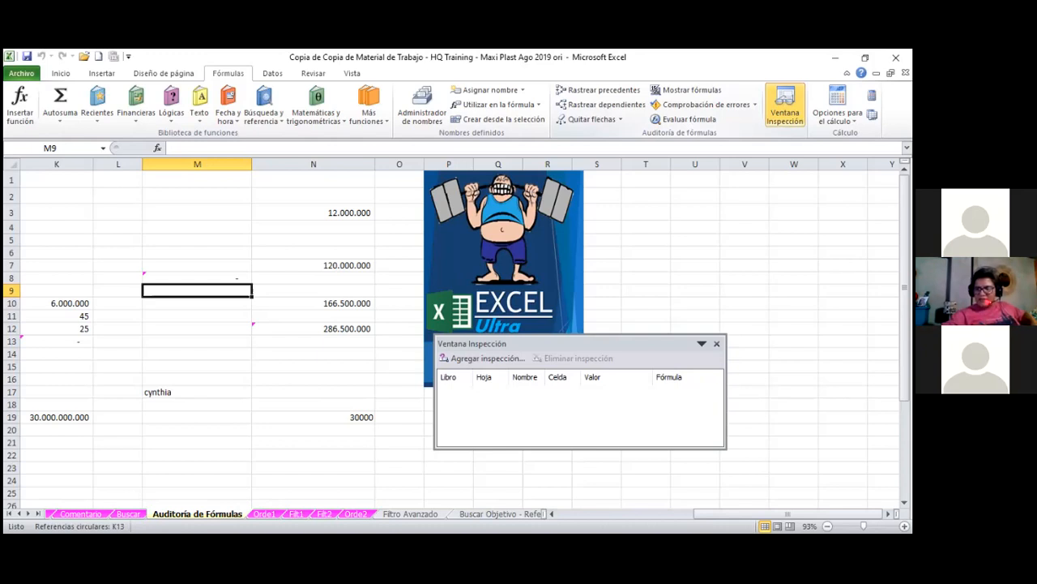
Start adding a new watch and pick cell N12 as the cell to watch.
left_click(490, 359)
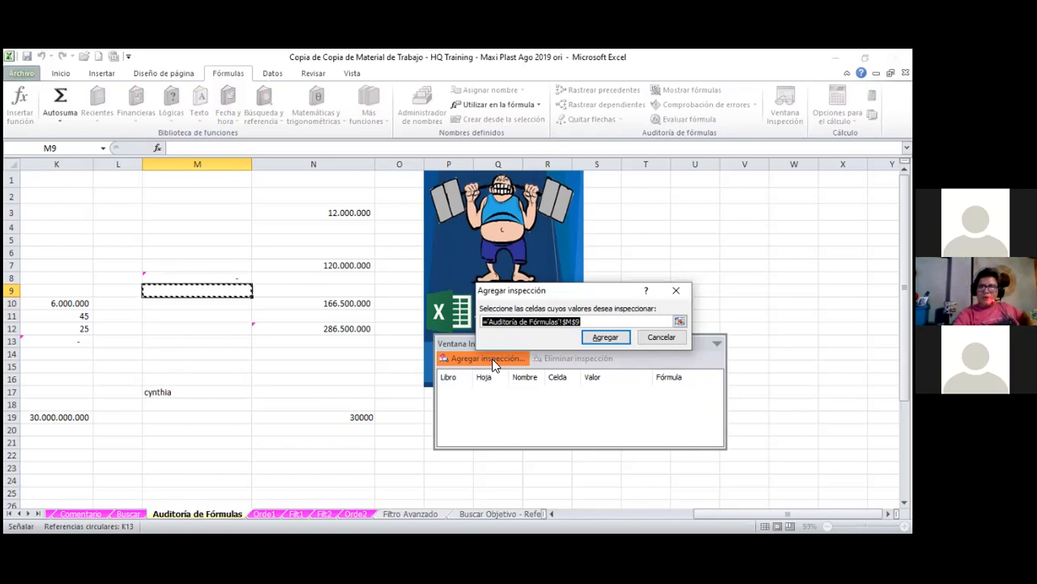
left_click(351, 326)
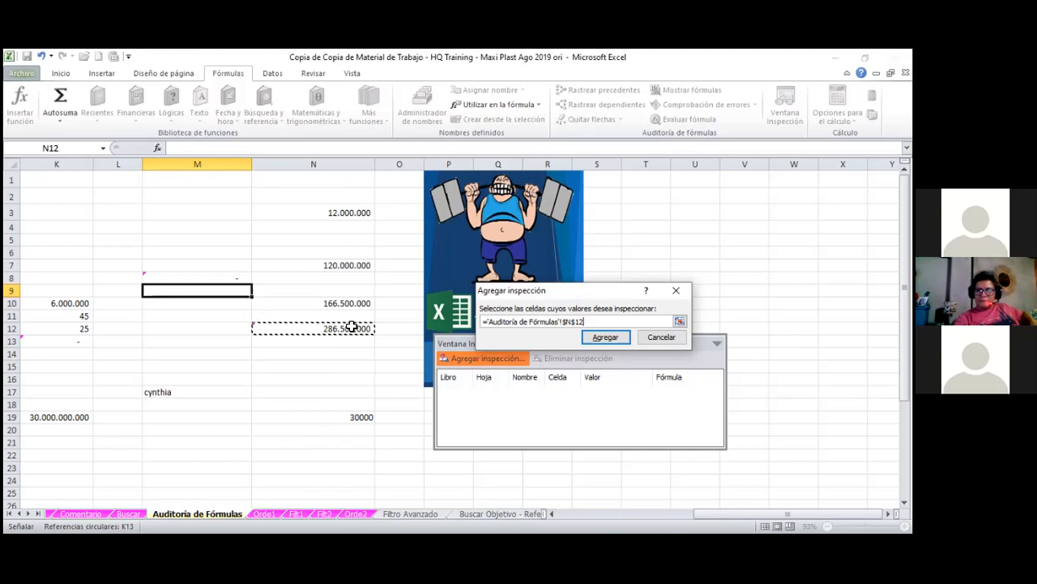
Add the watch on N12, showing 286.500.000 from =+N7+N10.
left_click(605, 341)
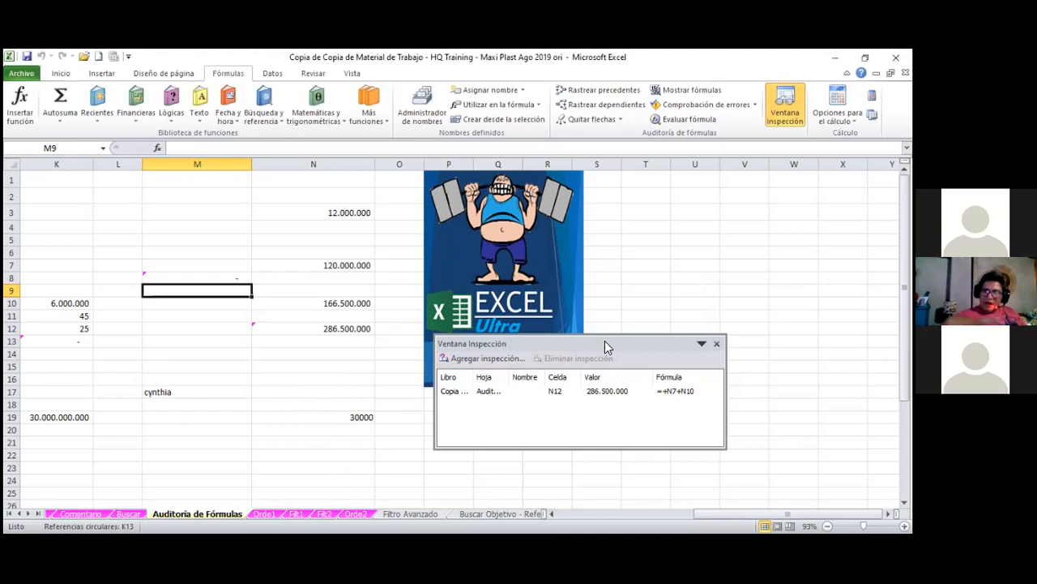
Bring the Material de Trabajo workbook's Ventana sheet into view.
mouse_move(471, 376)
left_mouse_down()
mouse_move(600, 382)
mouse_move(469, 382)
left_mouse_up()
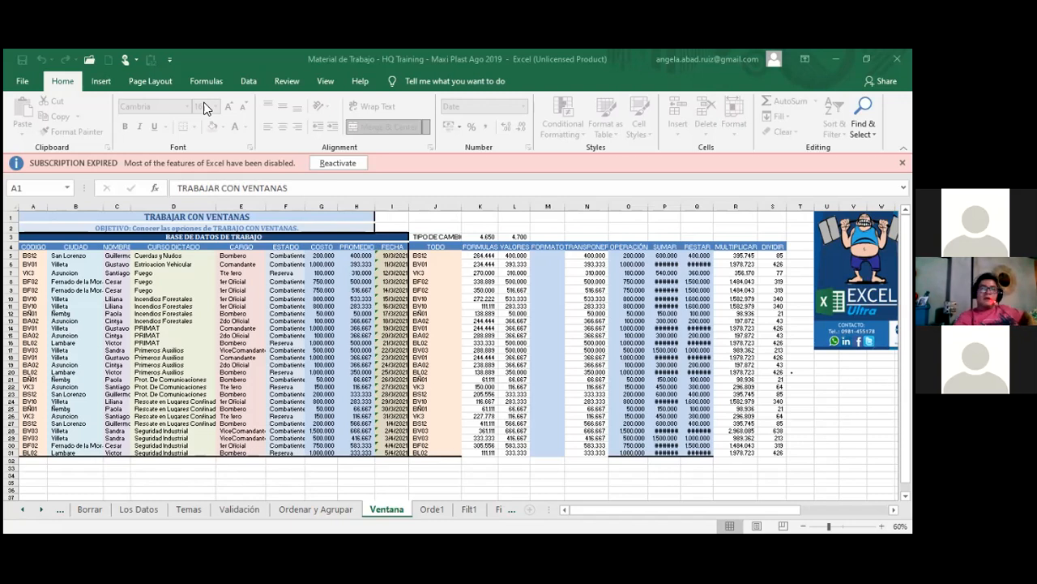
Switch to the Edge window showing the Zoom sign-up page and close it.
key("alt+Tab")
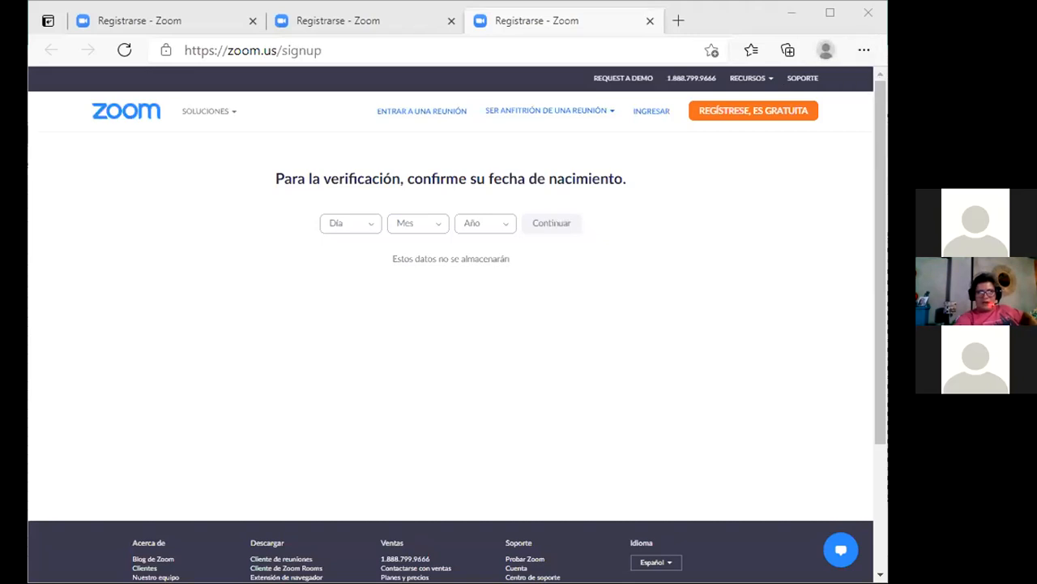
left_click(873, 23)
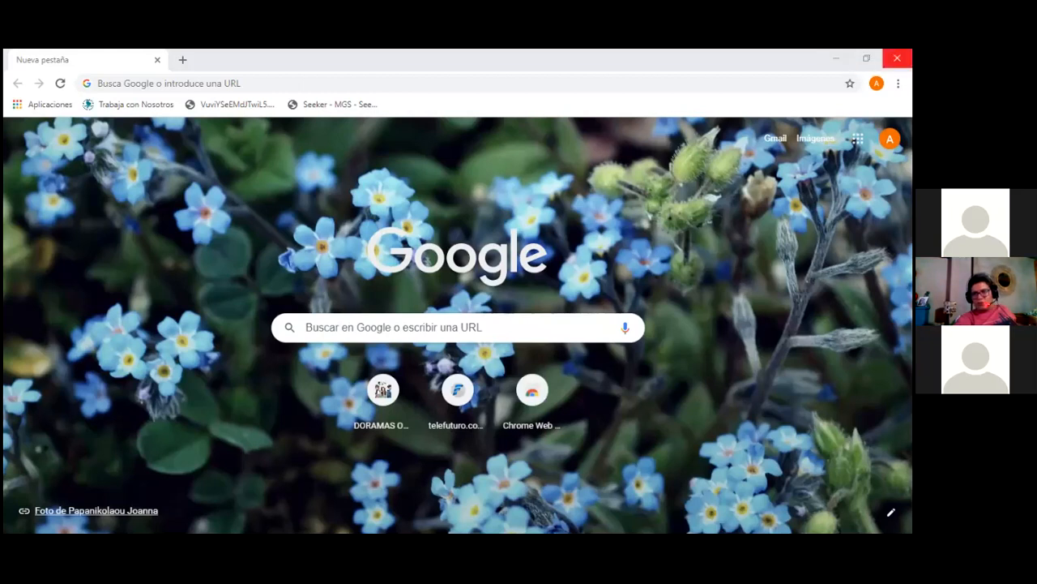
Close the Chrome window to reveal the TRABAJAR CON VENTANAS database again.
left_click(897, 59)
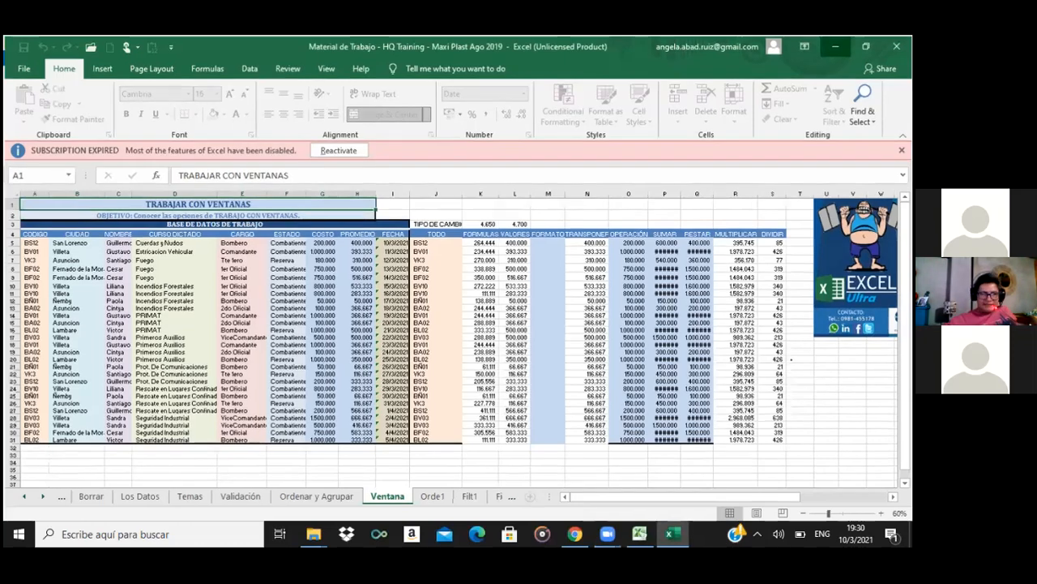
Minimize Material de Trabajo and the Maxi Plast folder, then view and restore down the copy workbook.
left_click(836, 45)
left_click(836, 42)
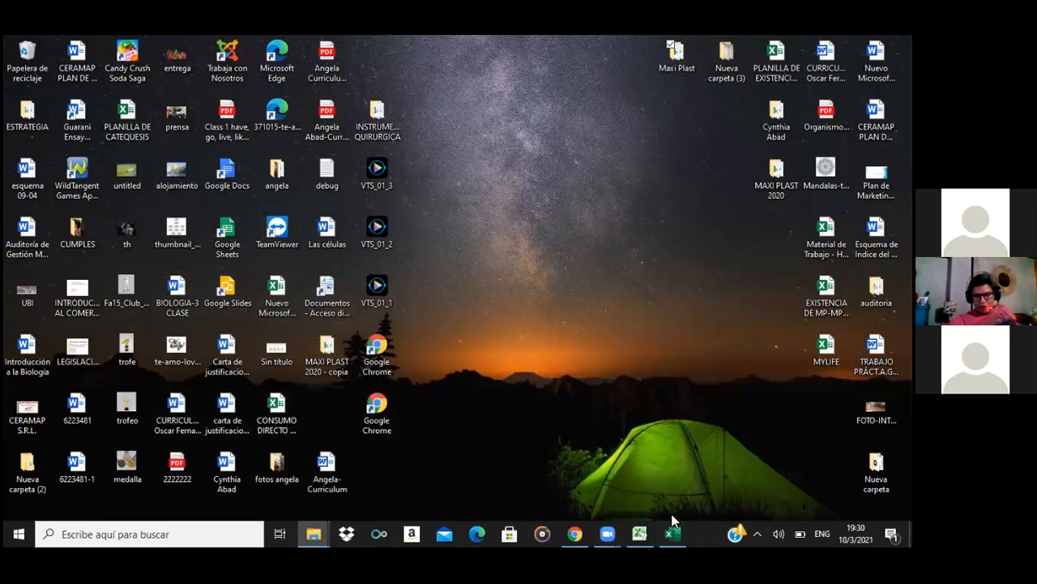
mouse_move(642, 531)
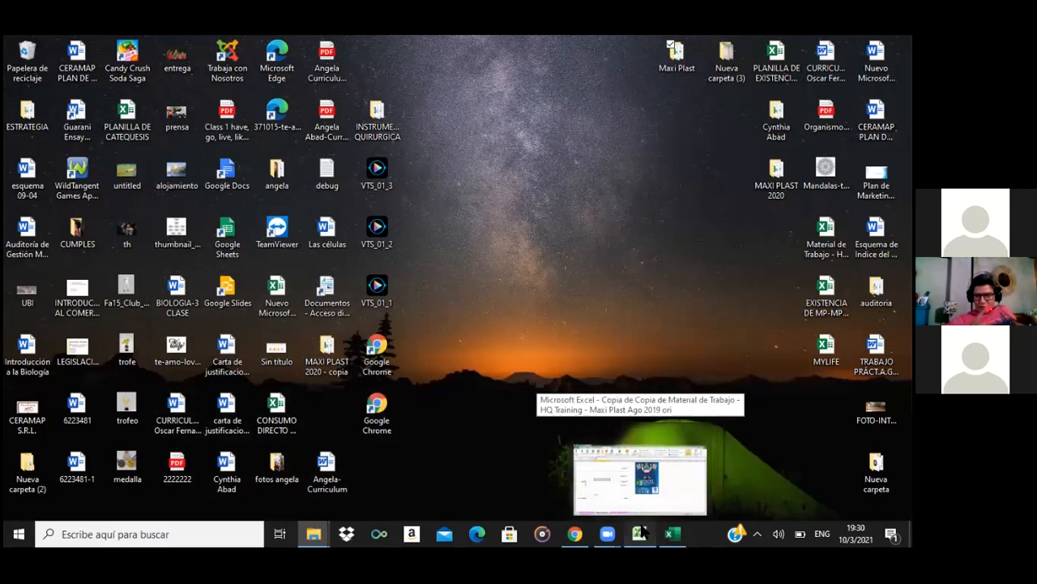
left_click(640, 479)
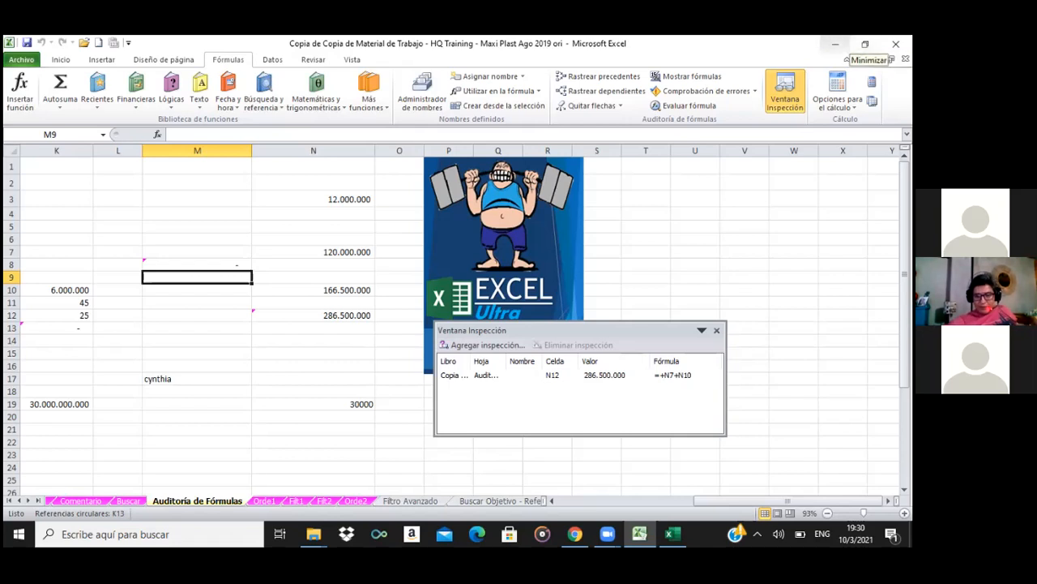
left_click(865, 43)
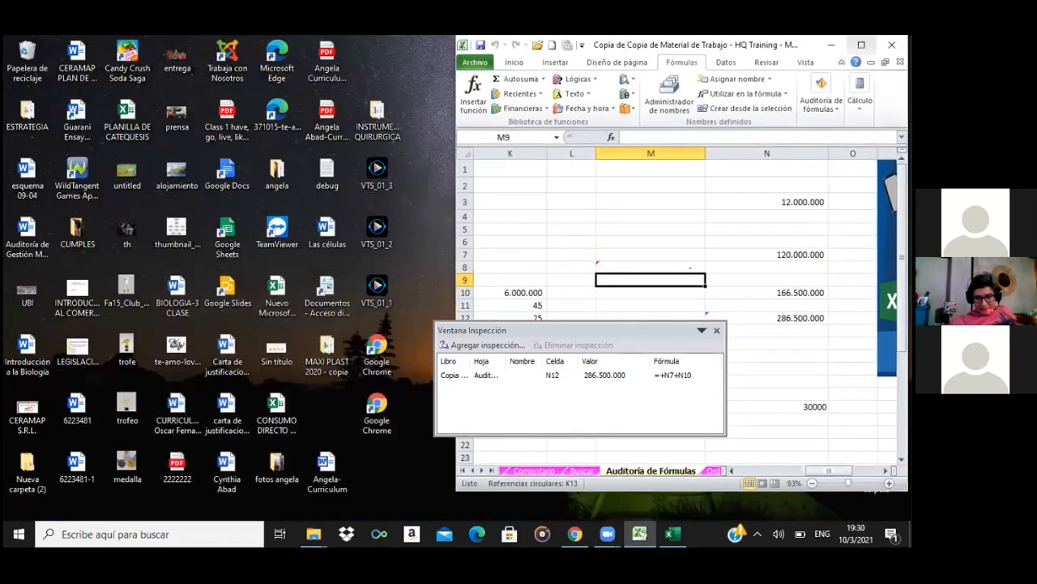
Maximize Material de Trabajo again and try reactivating the expired Excel subscription.
left_click(680, 532)
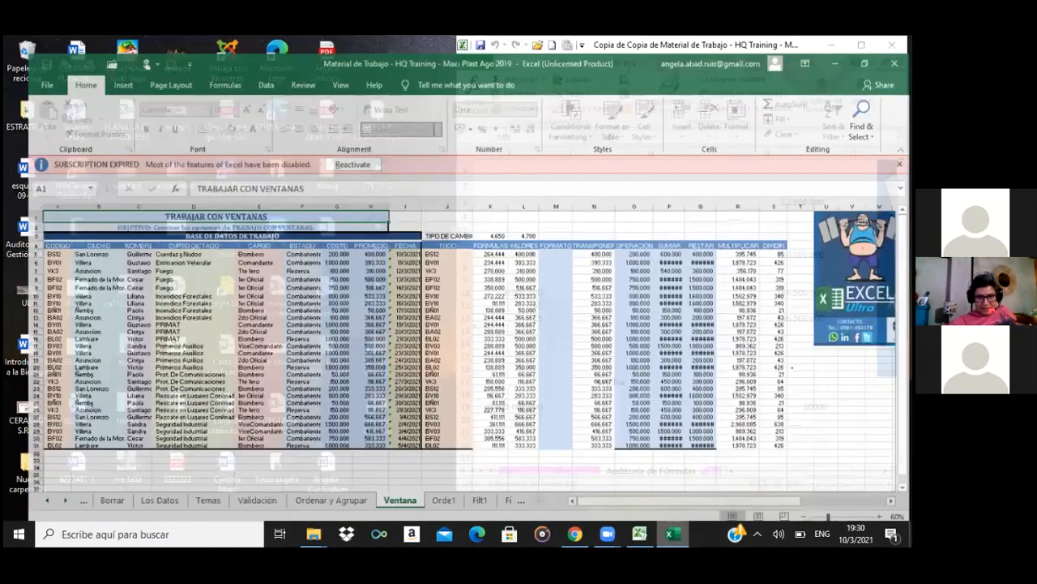
left_click(863, 45)
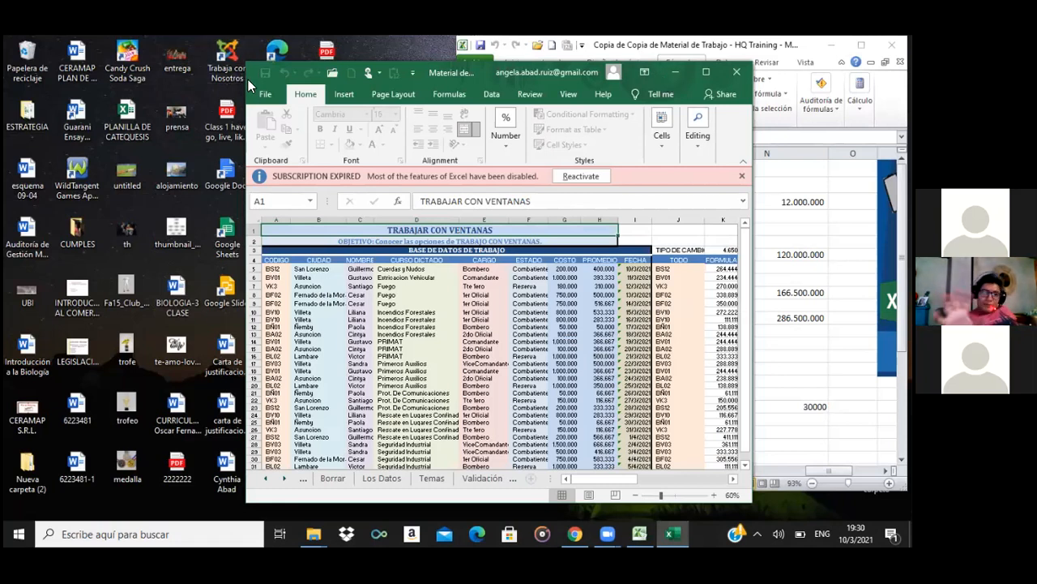
left_click(704, 73)
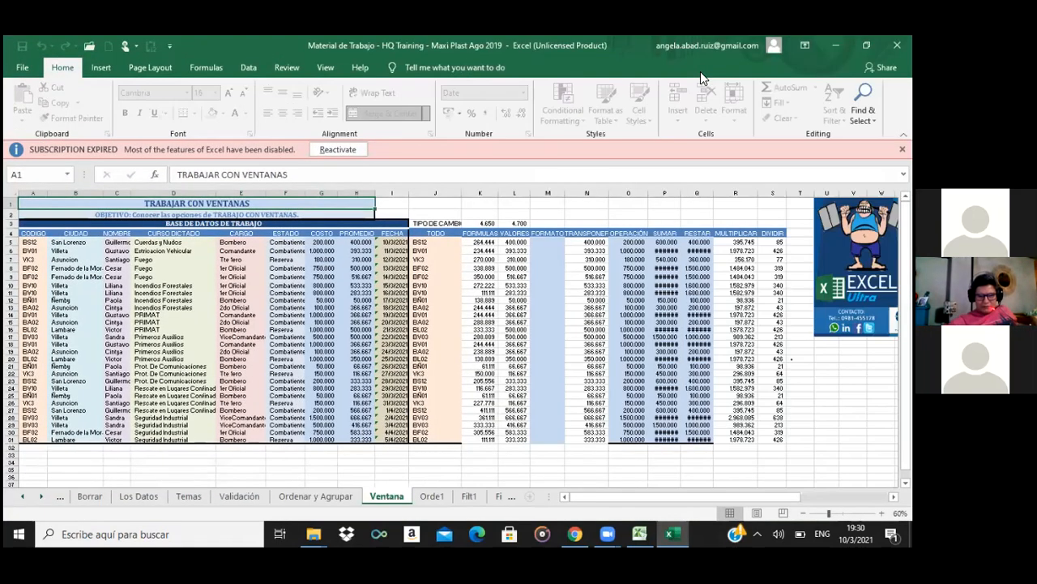
left_click(325, 151)
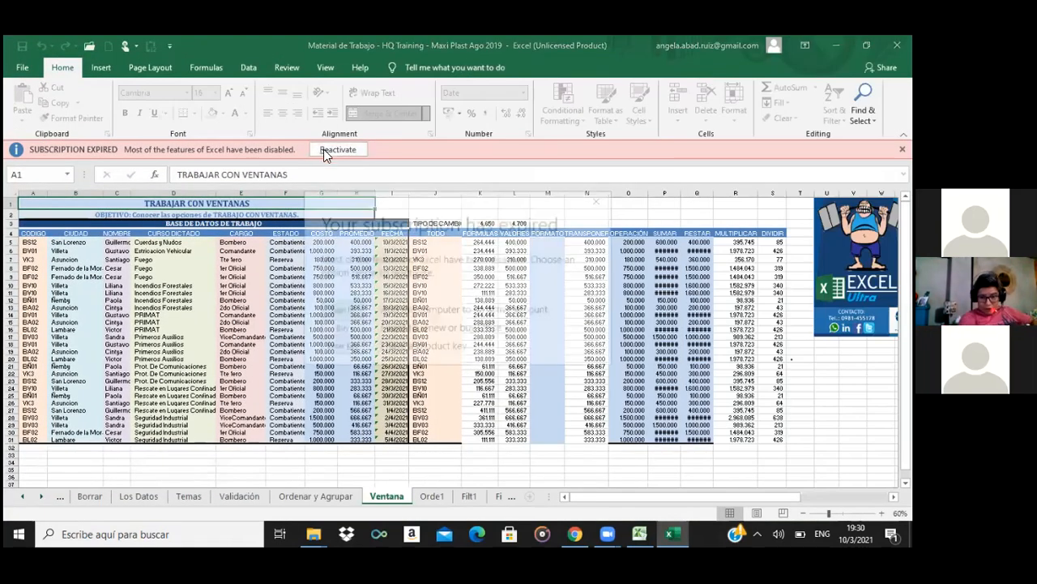
Dismiss the subscription notice, close Material de Trabajo, and bring up the Open dialog.
left_click(601, 200)
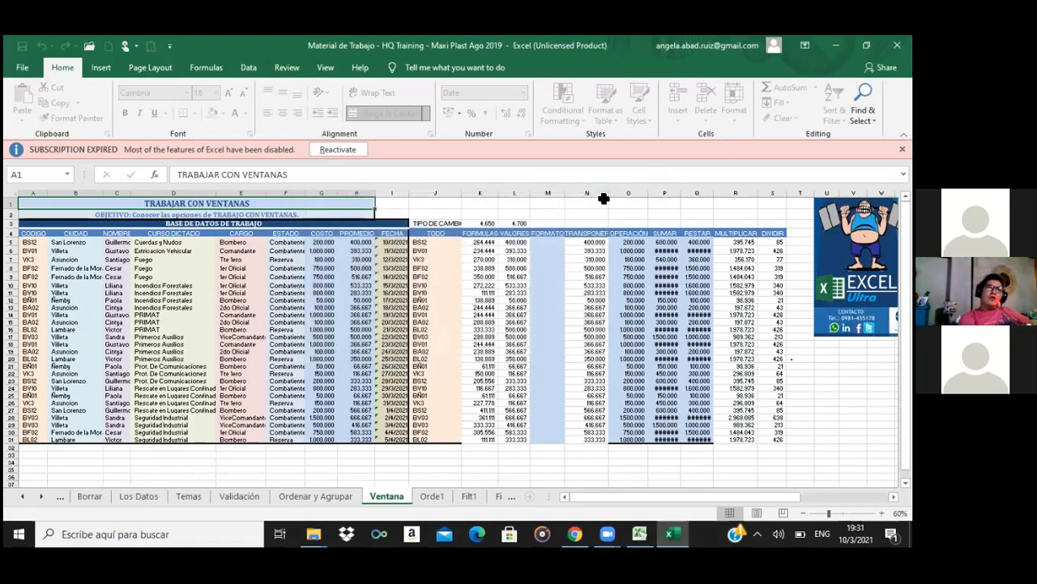
left_click(903, 149)
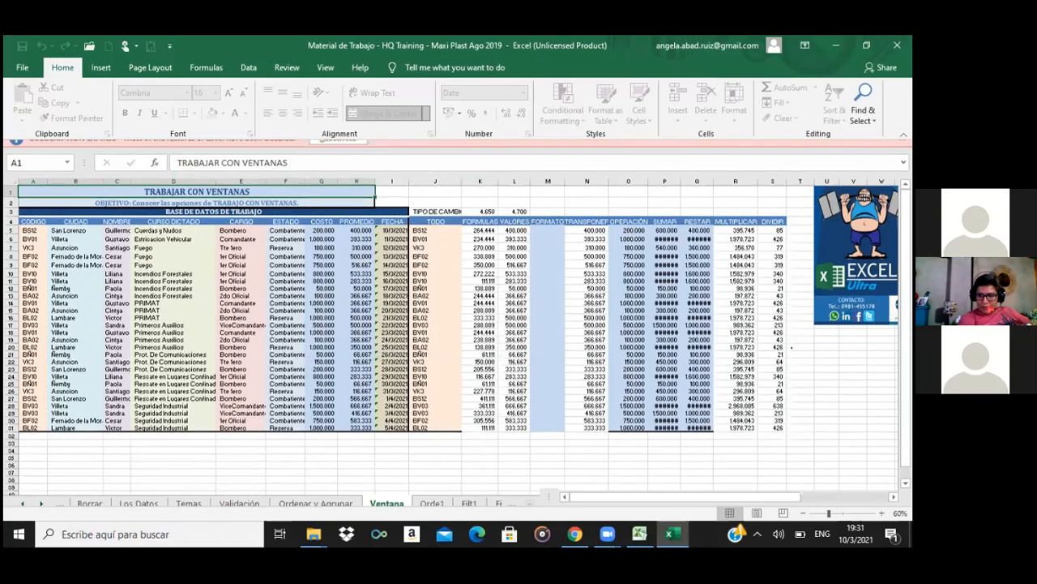
left_click(540, 325)
left_click(493, 451)
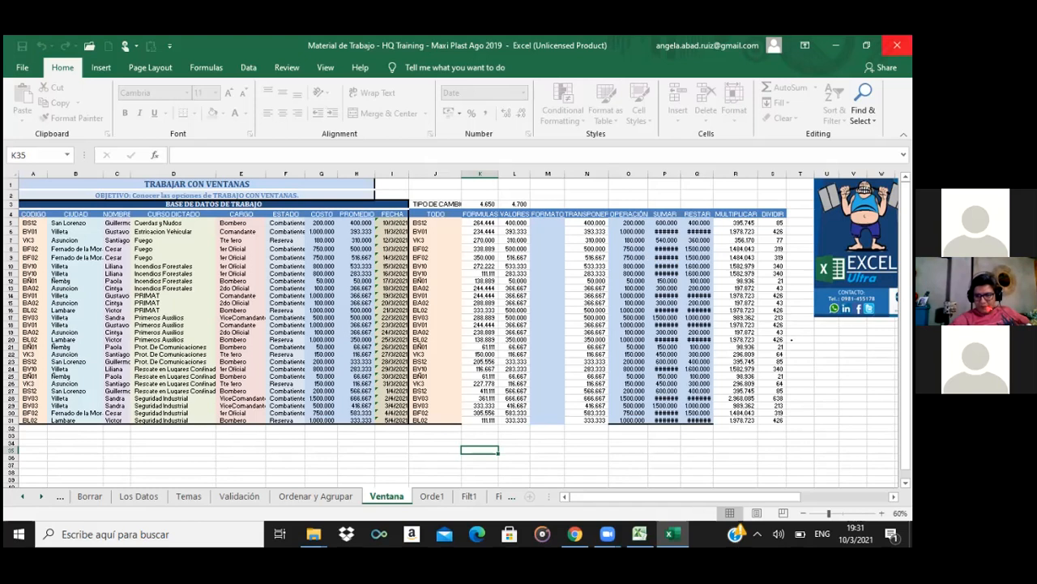
left_click(897, 45)
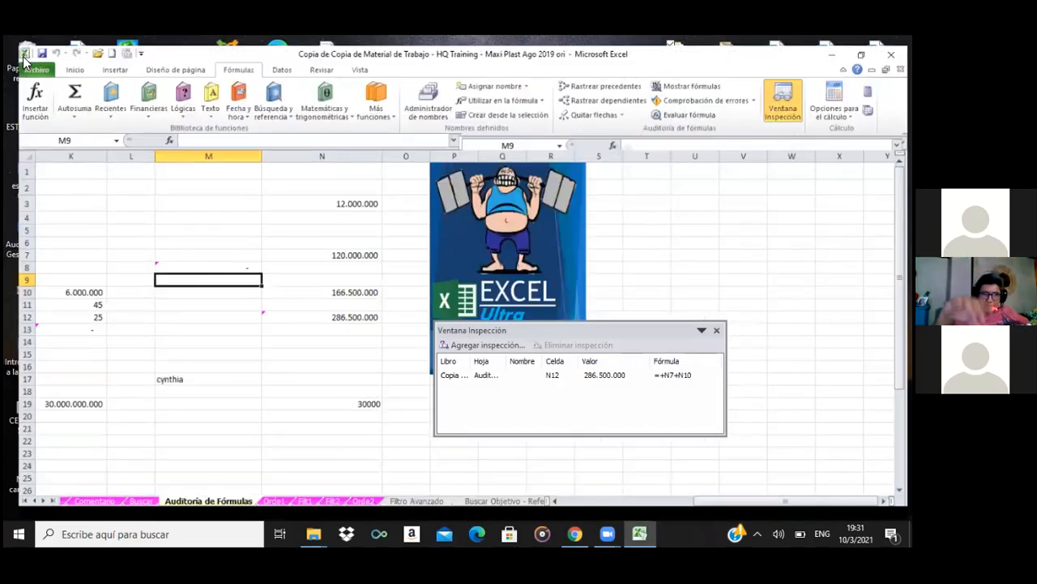
key("alt+a")
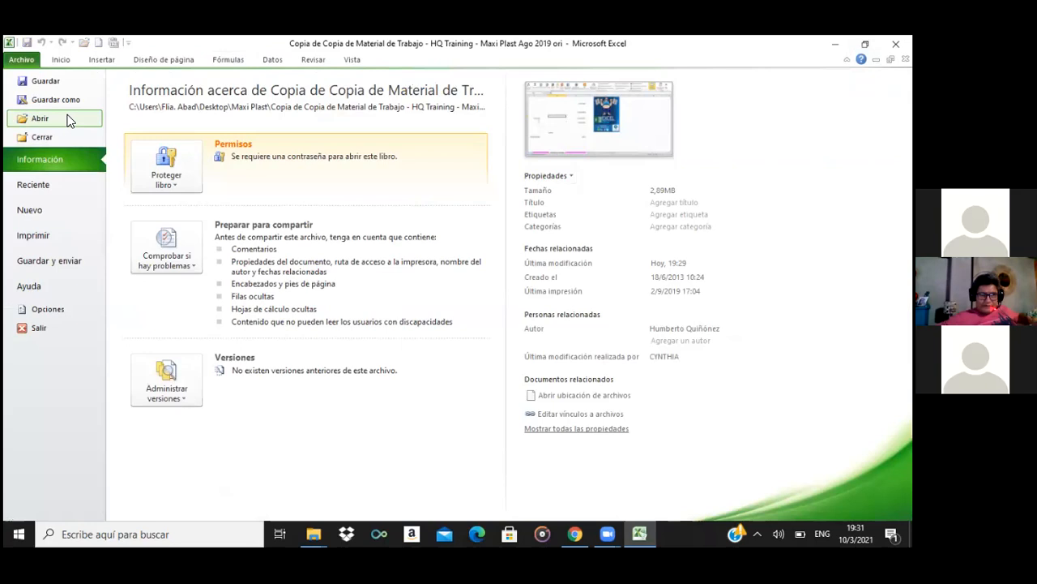
key("Escape")
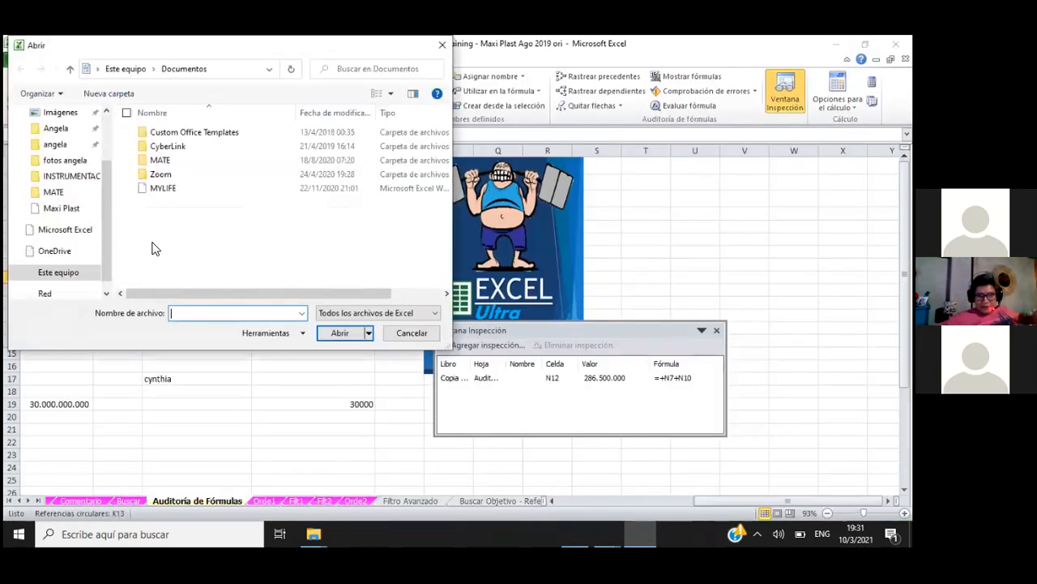
Open the Material de Trabajo workbook from the Escritorio > Maxi Plast folder.
left_click(83, 192)
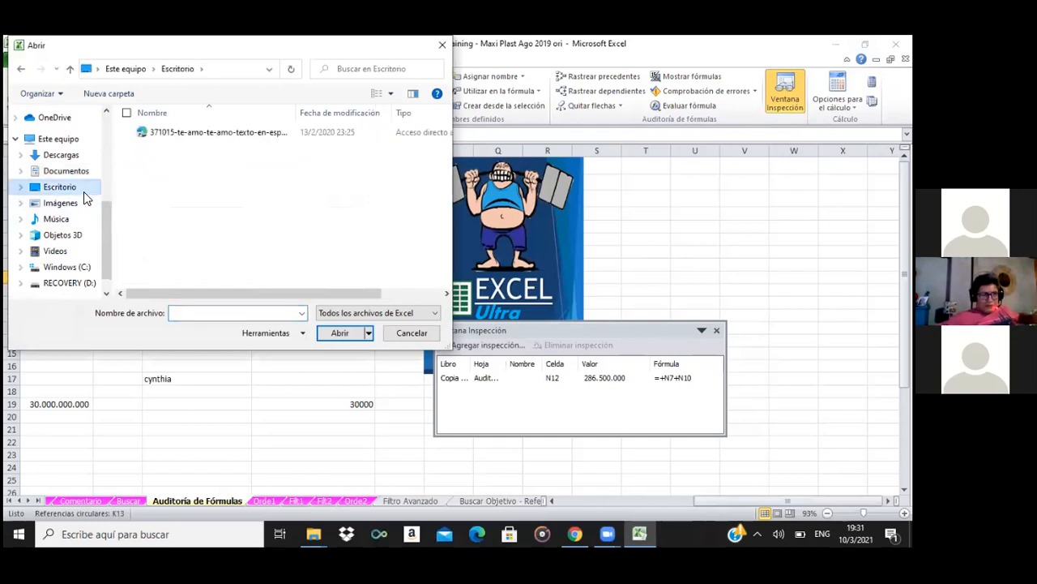
double_click(84, 192)
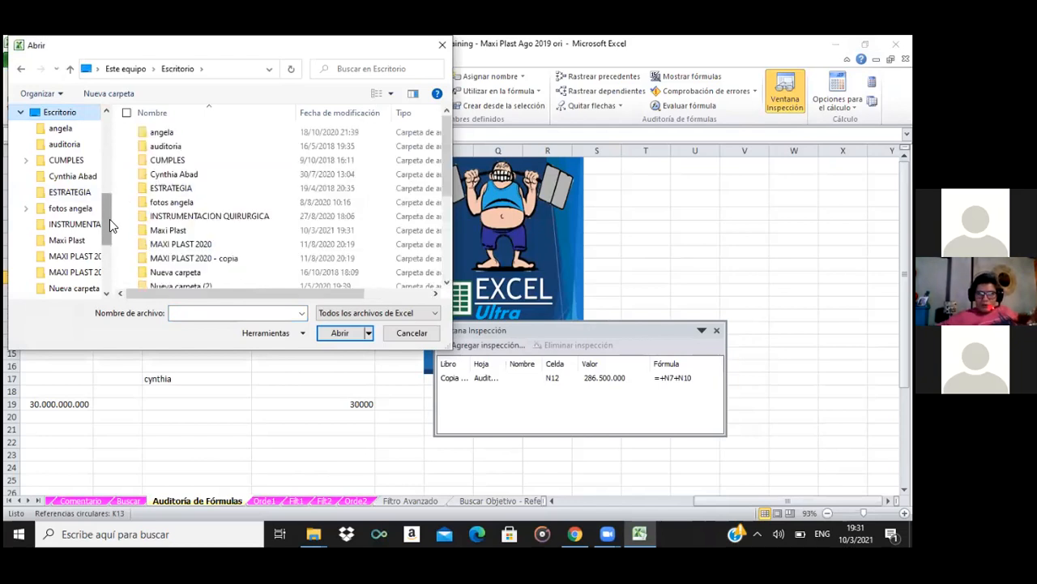
double_click(189, 232)
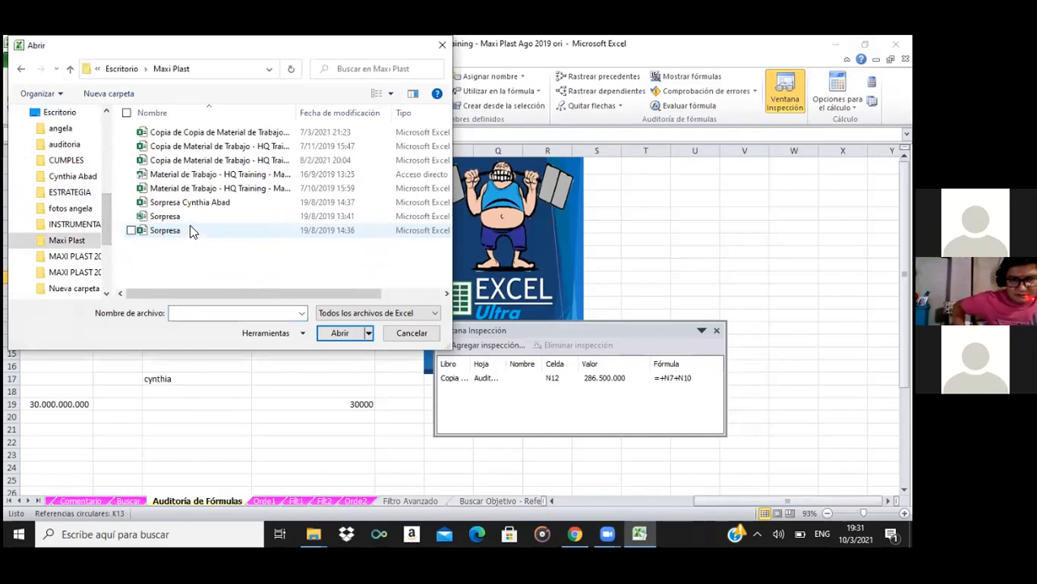
double_click(202, 188)
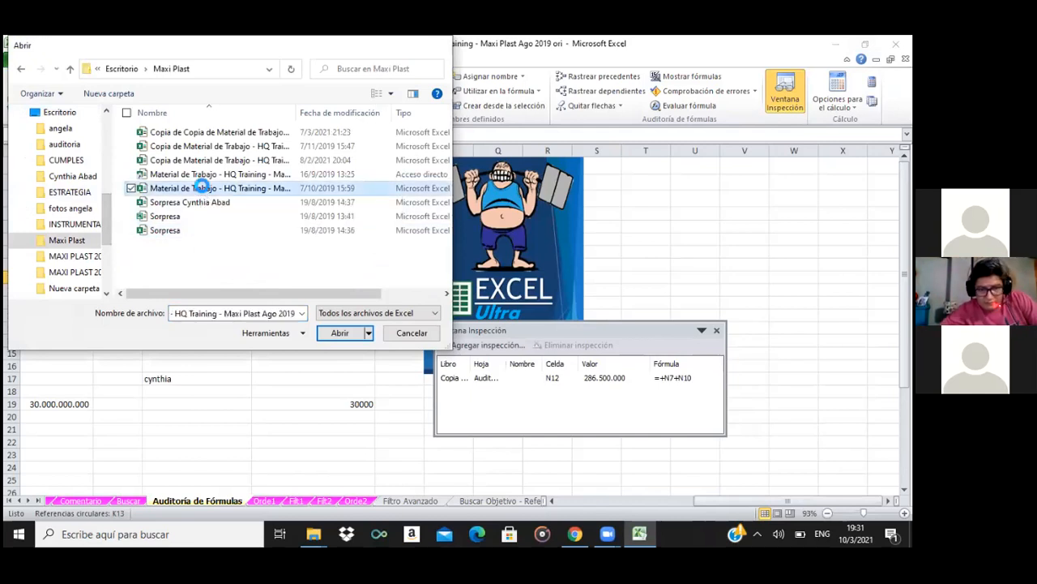
Enter the opening password and the write-access password to finish reopening the workbook.
type("****")
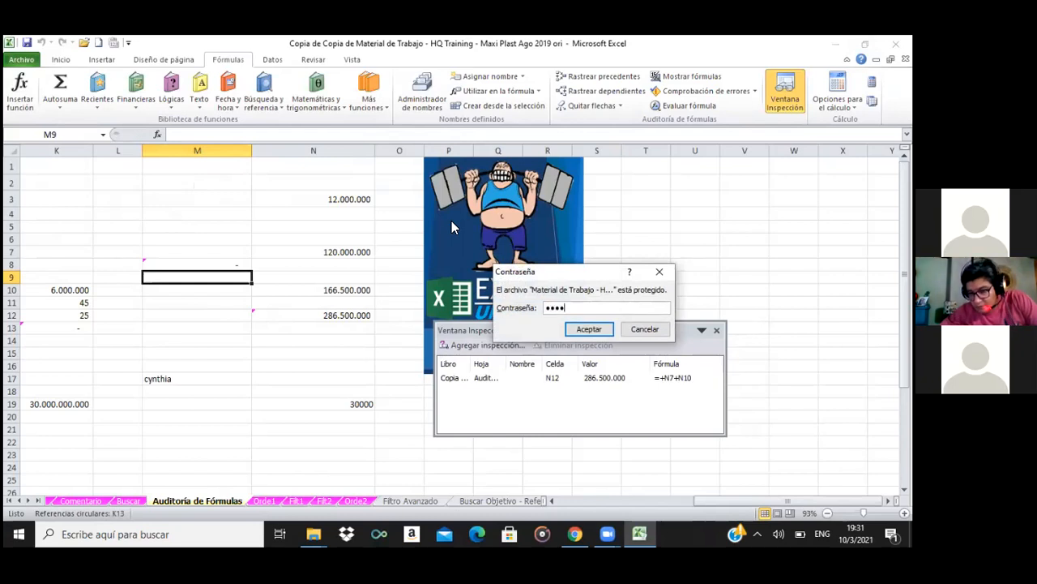
key("Return")
type("****")
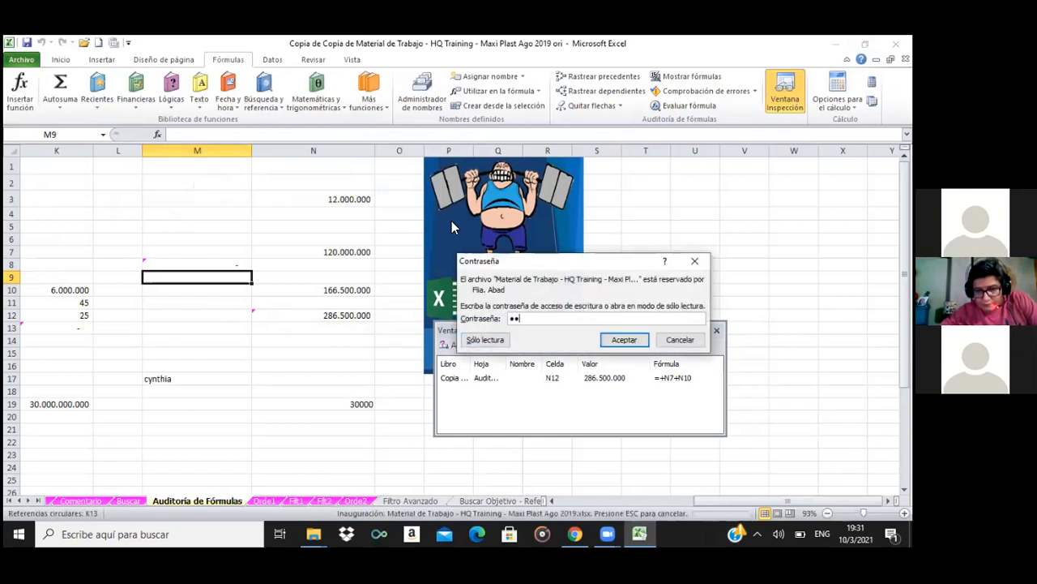
key("Return")
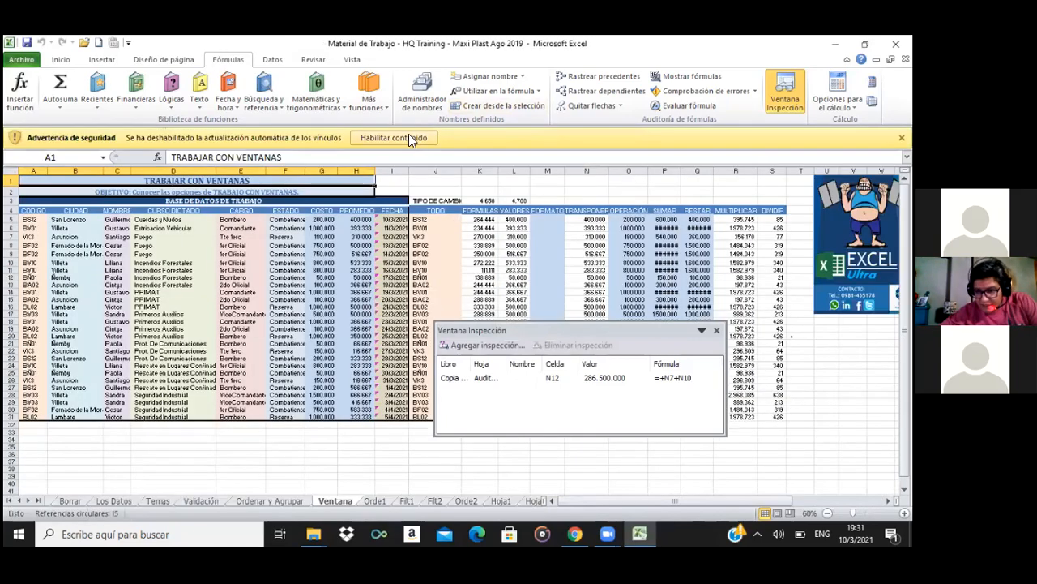
Enable the workbook's content, dismiss the unupdatable-links warning, and select cell H9.
left_click(409, 135)
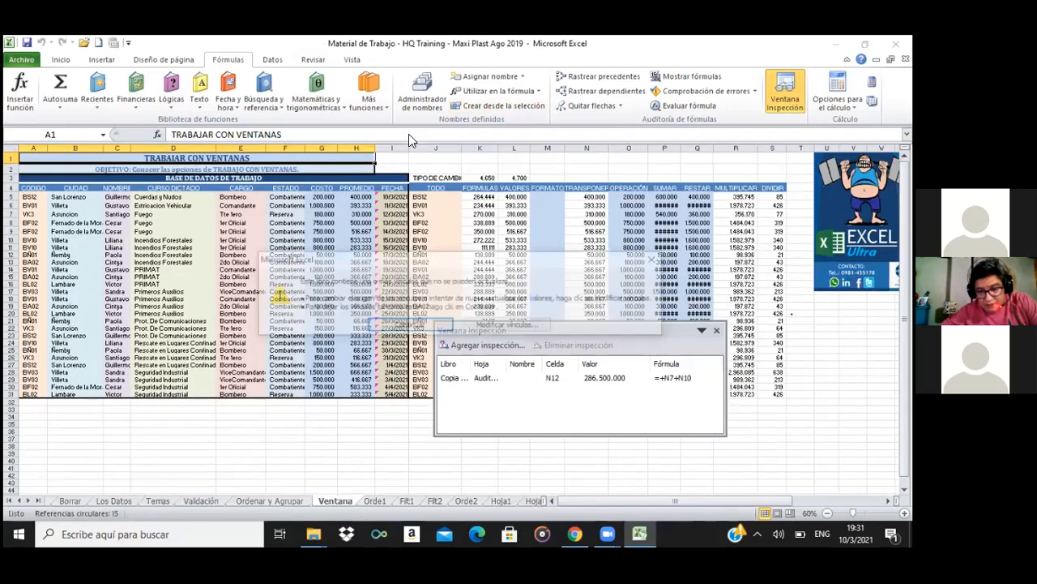
left_click(656, 260)
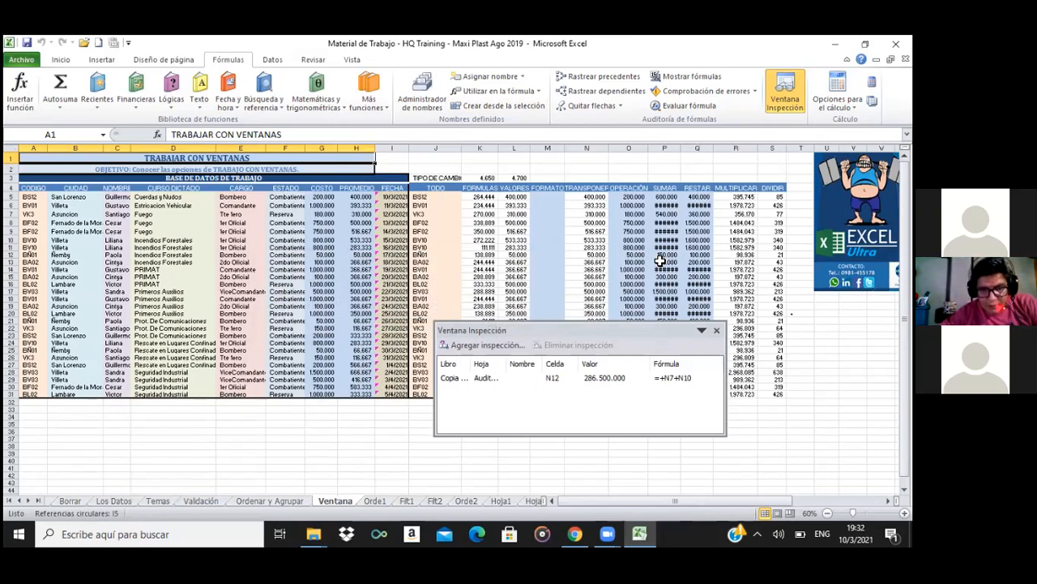
left_click(355, 230)
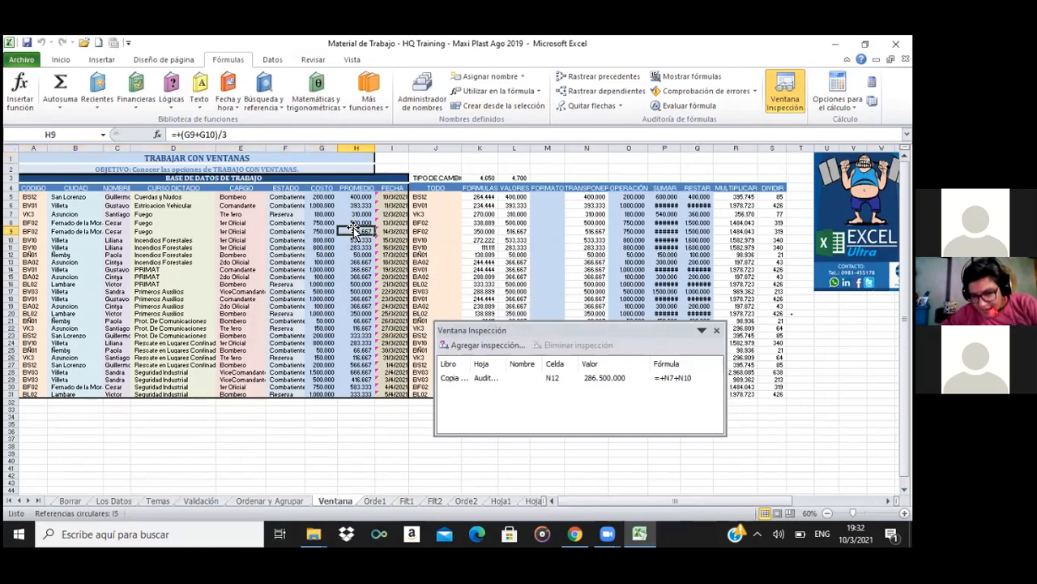
Add a watch on Ventana sheet cell H9 (516.667) alongside the N12 watch.
left_click(468, 347)
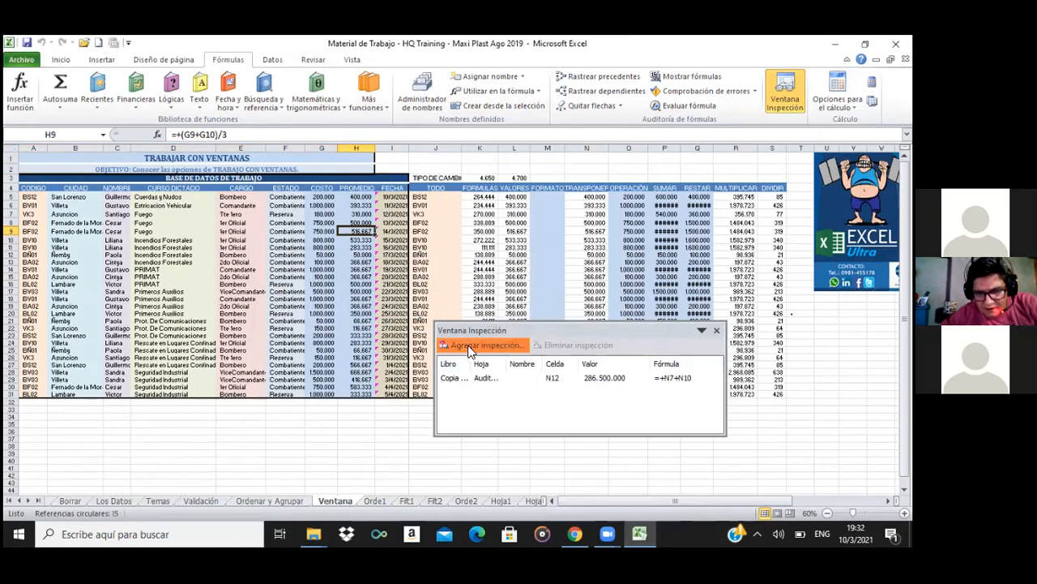
left_click(604, 323)
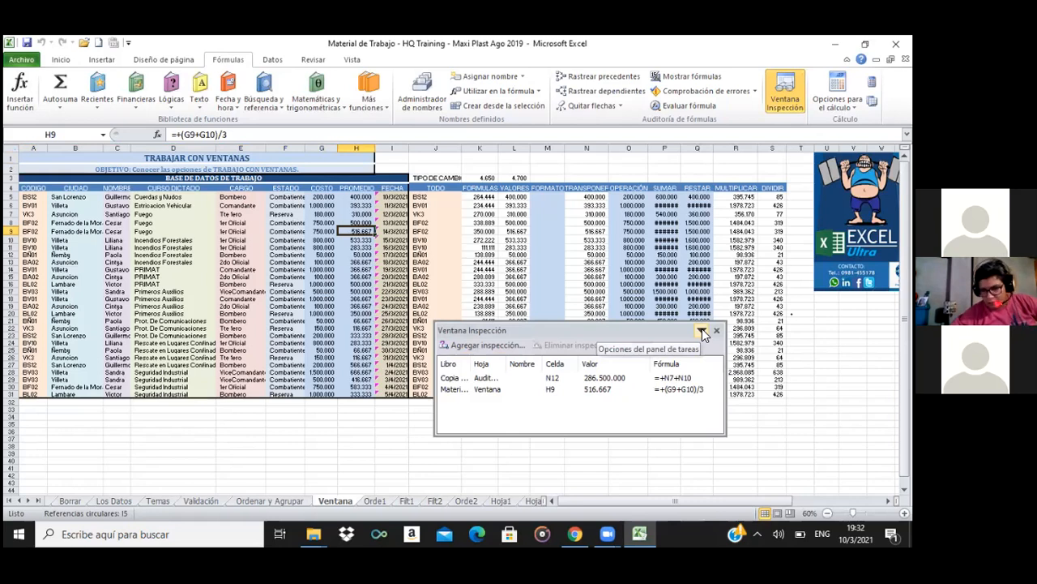
Enlarge and reposition the Watch Window and widen its Libro column to show full workbook names.
left_click_drag(716, 436, 716, 489)
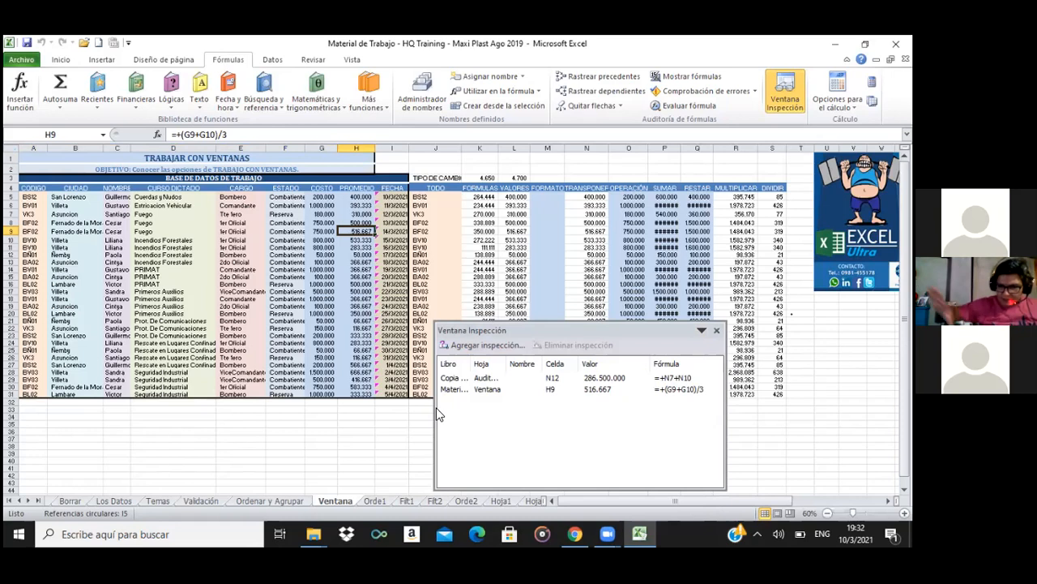
left_click_drag(433, 408, 259, 379)
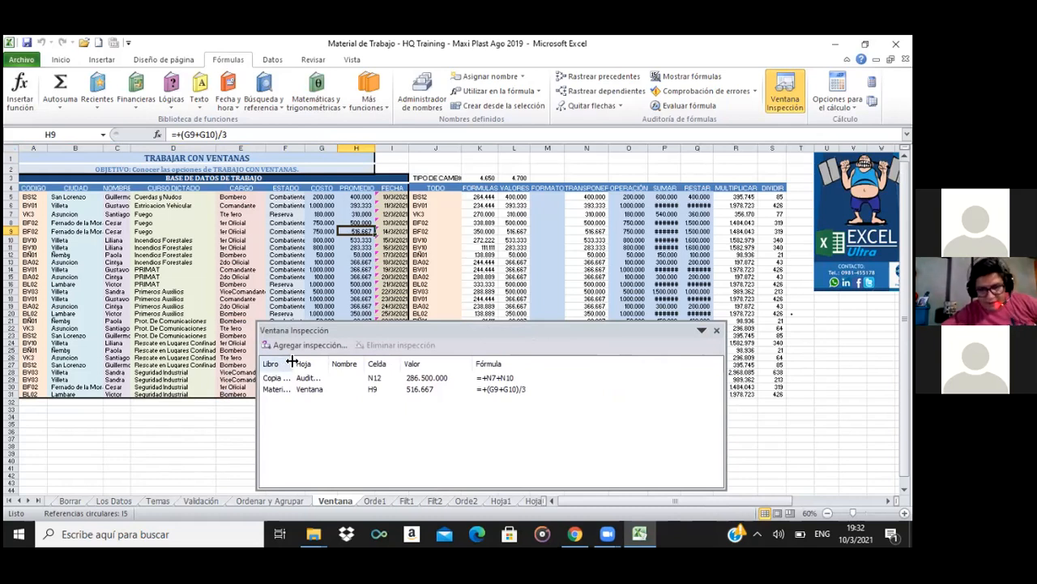
left_click_drag(294, 361, 485, 367)
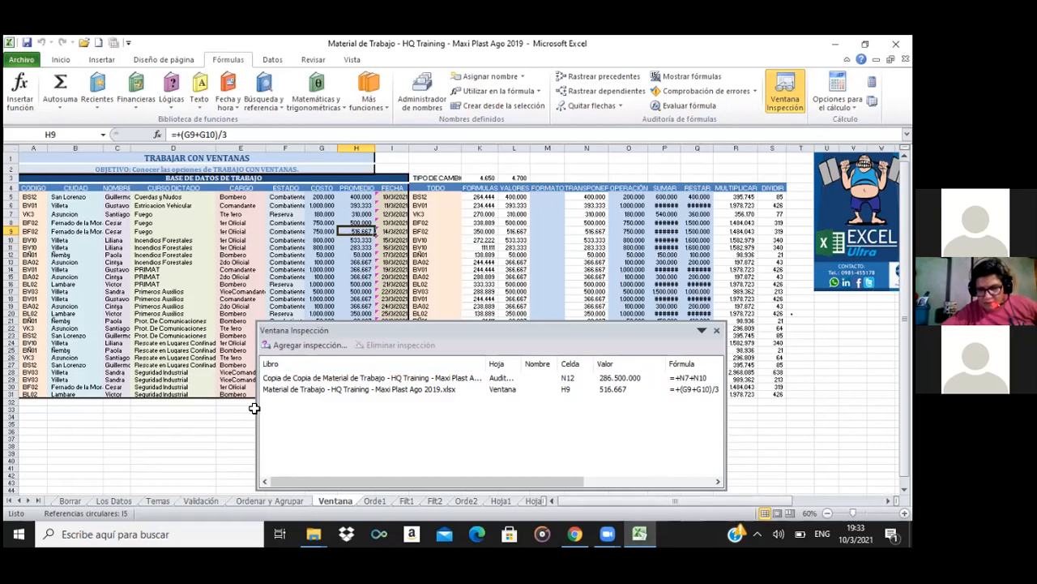
left_click_drag(254, 408, 178, 409)
left_click_drag(308, 419, 65, 345)
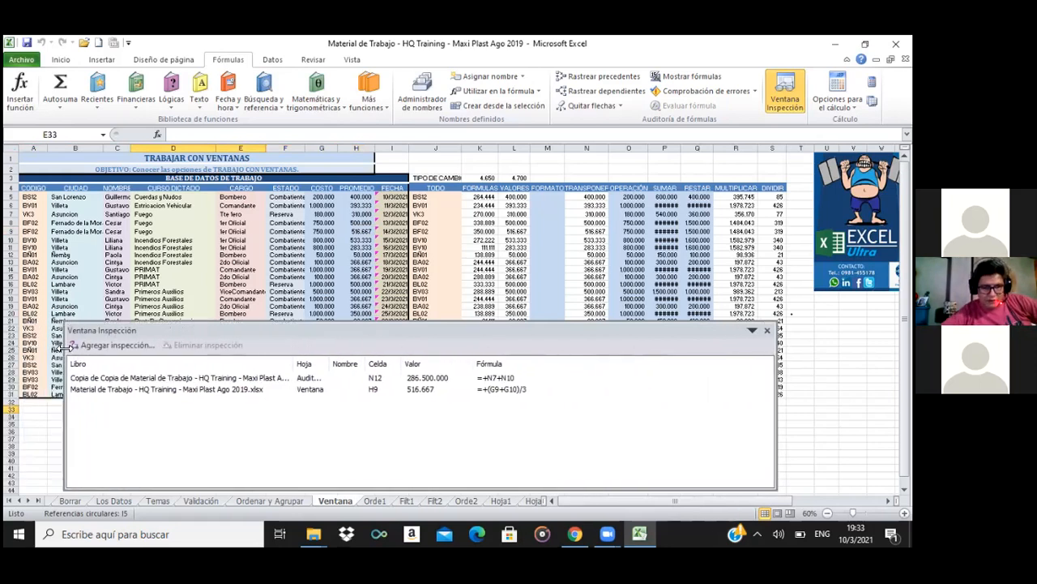
left_click_drag(294, 363, 348, 367)
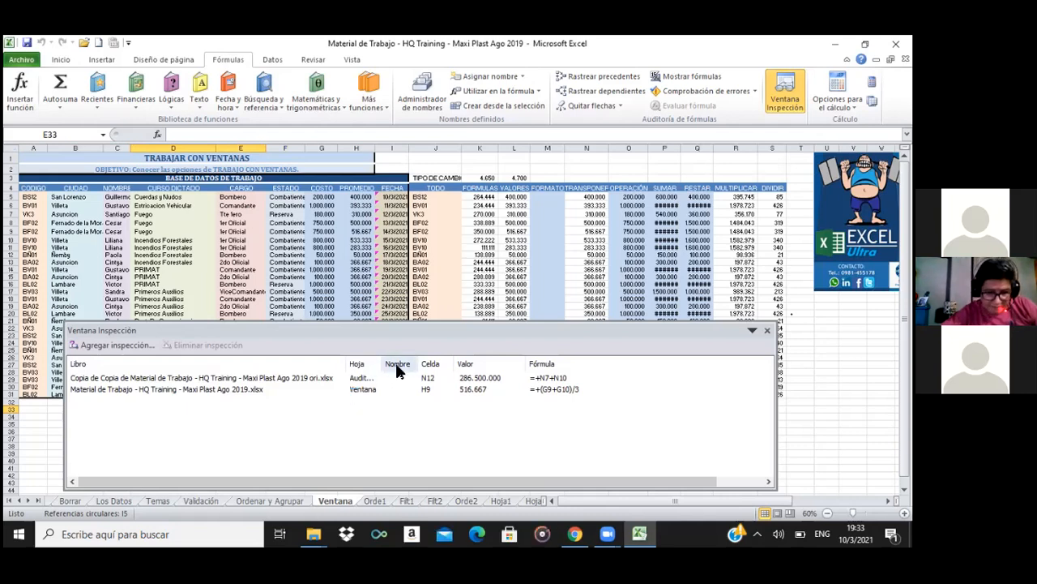
Widen the Hoja column until 'Auditoría de Fórmulas' is fully visible.
left_click_drag(383, 362, 429, 370)
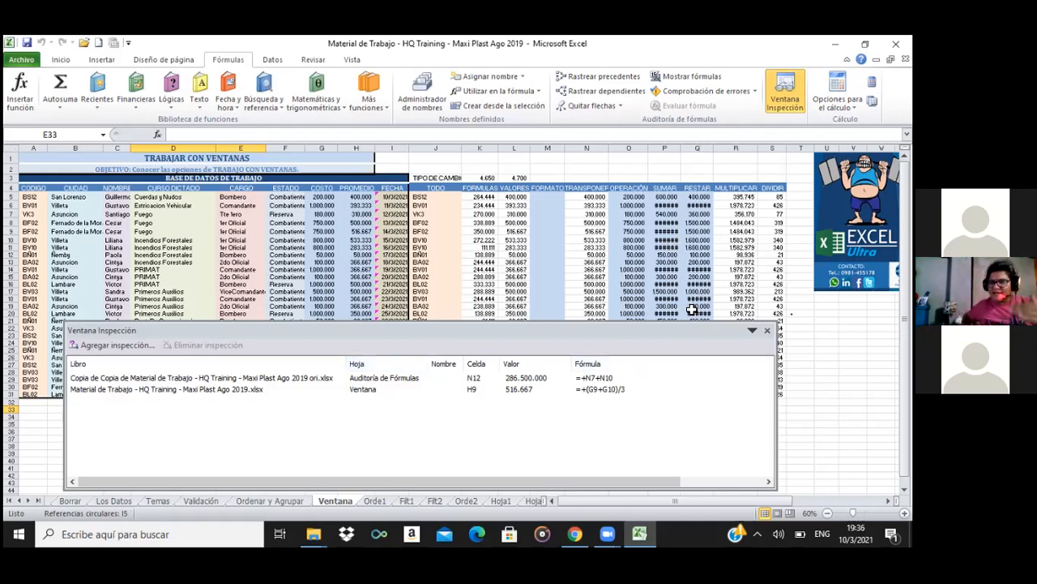
Move the Watch Window up-left, close it, and reopen it from Fórmulas showing N12 and H9.
left_click_drag(696, 325, 644, 316)
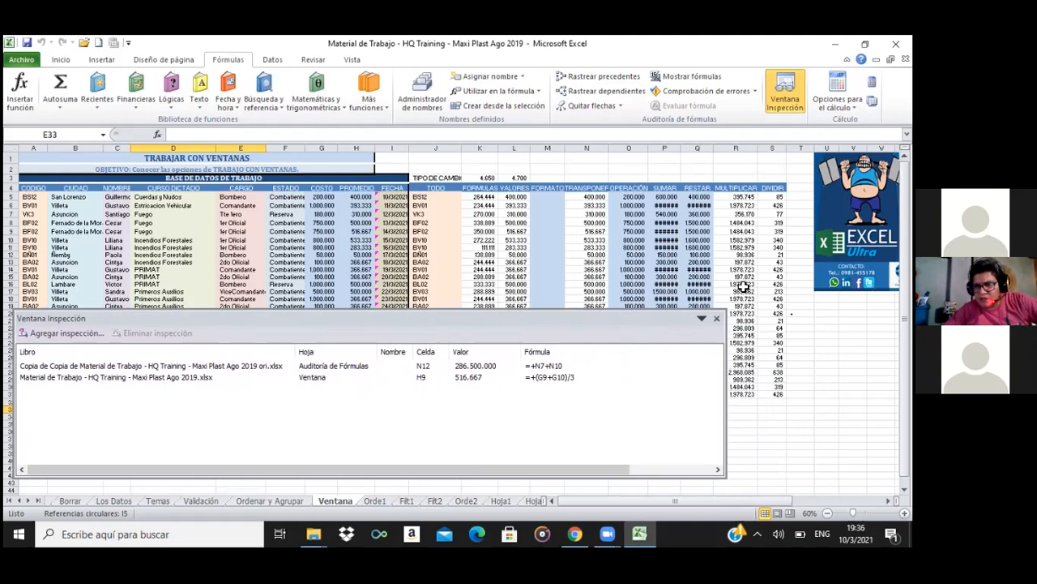
left_click(717, 319)
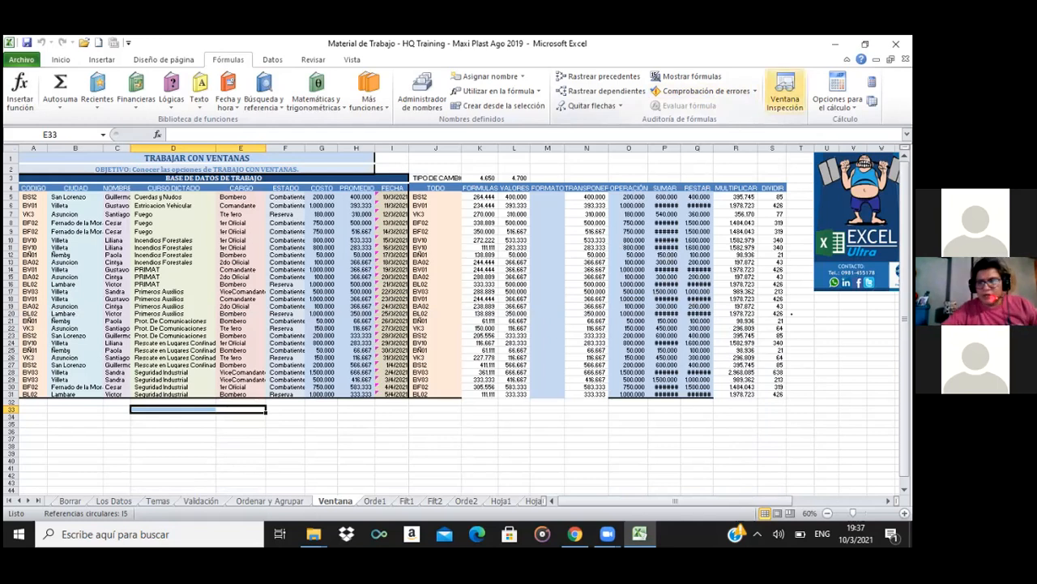
left_click(784, 90)
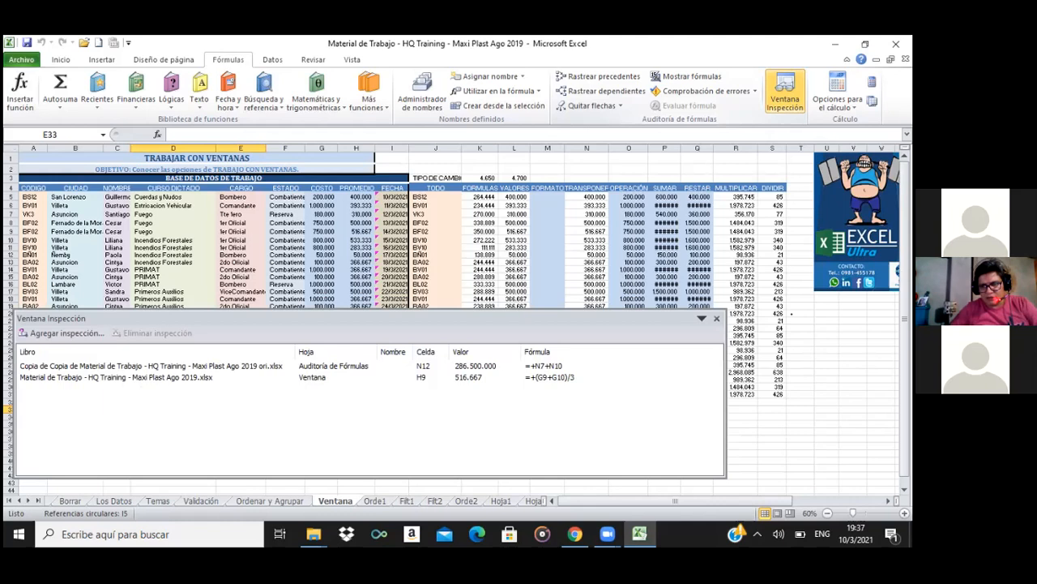
Close the Watch Window and start closing the Material de Trabajo - HQ Training workbook.
left_click(716, 318)
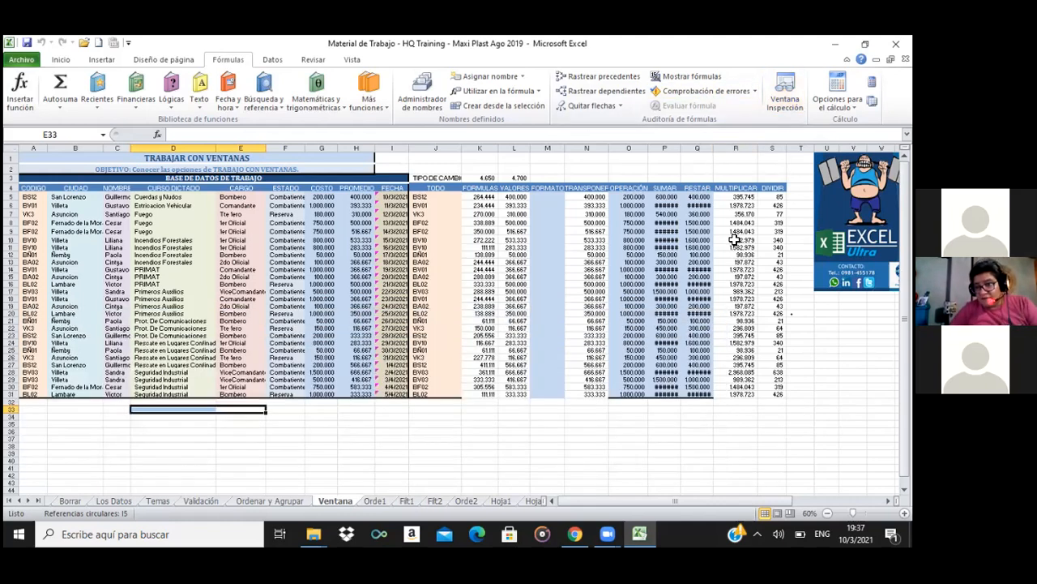
left_click(895, 44)
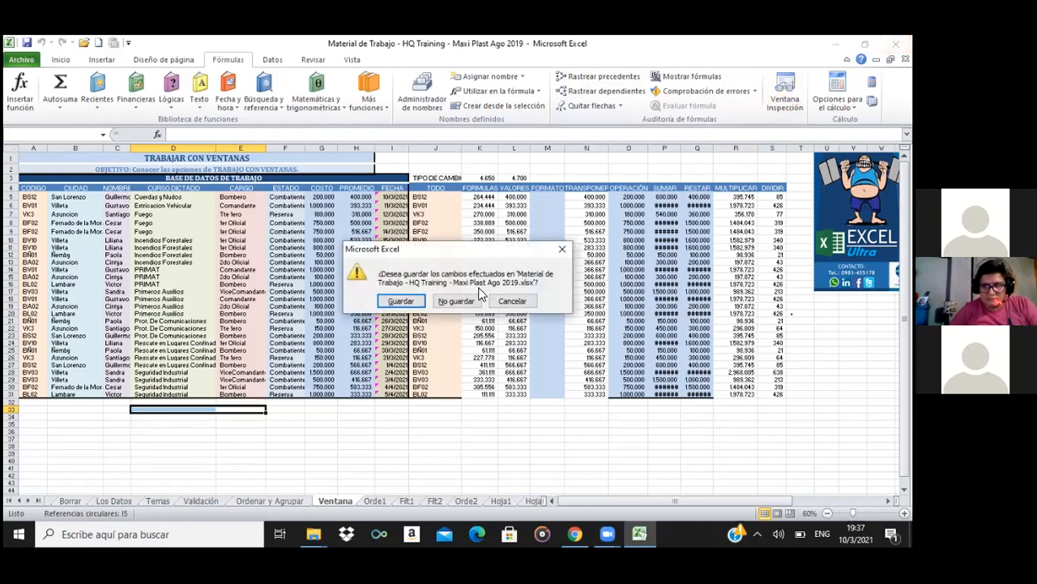
Save and close Material de Trabajo, then save and close the copy workbook, exiting Excel.
left_click(412, 301)
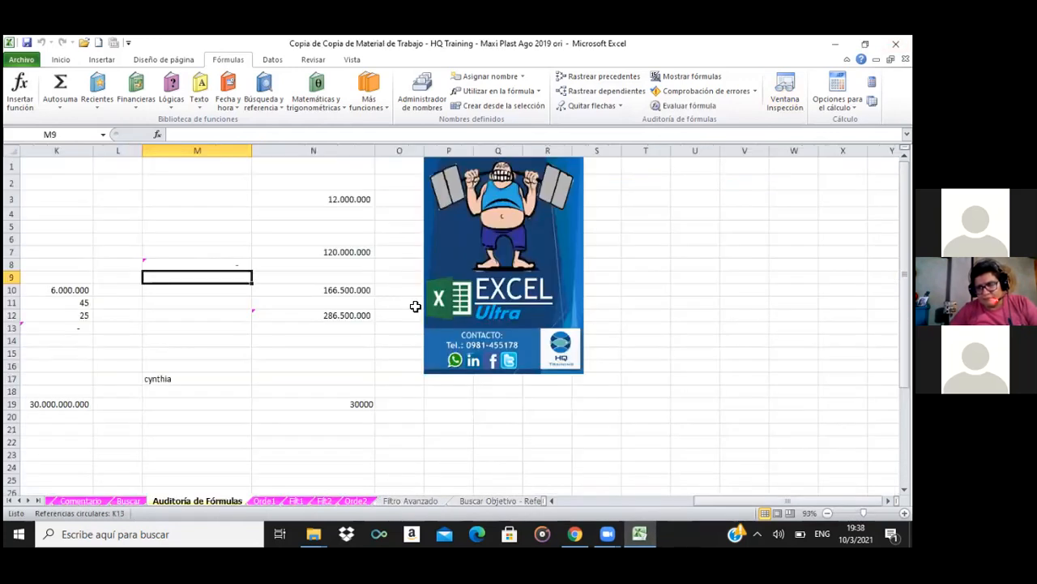
left_click(896, 44)
left_click(419, 306)
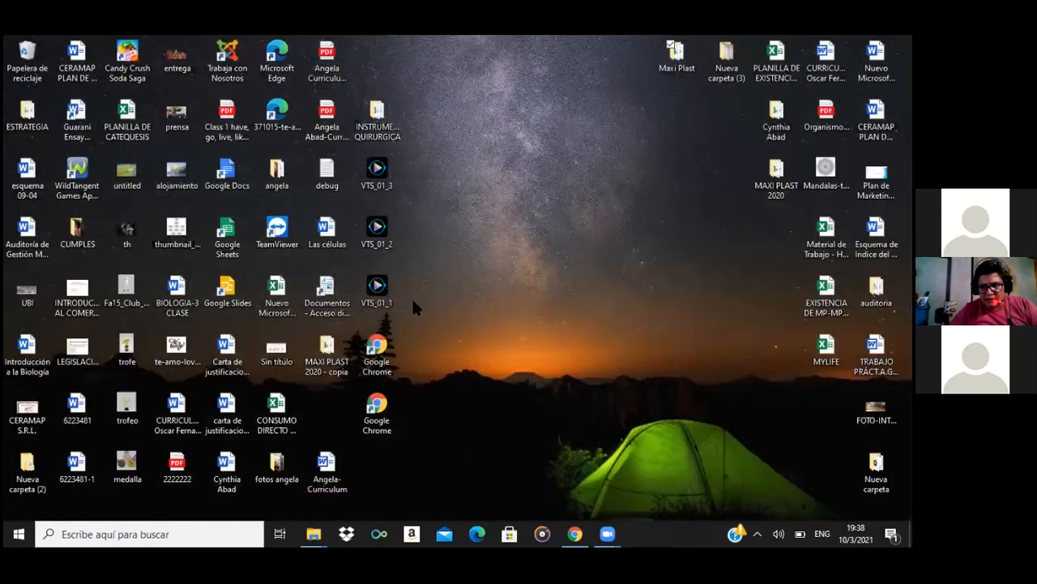
Launch Microsoft Excel 2010 from the search panel's recent list to open a blank Libro1.
left_click(207, 526)
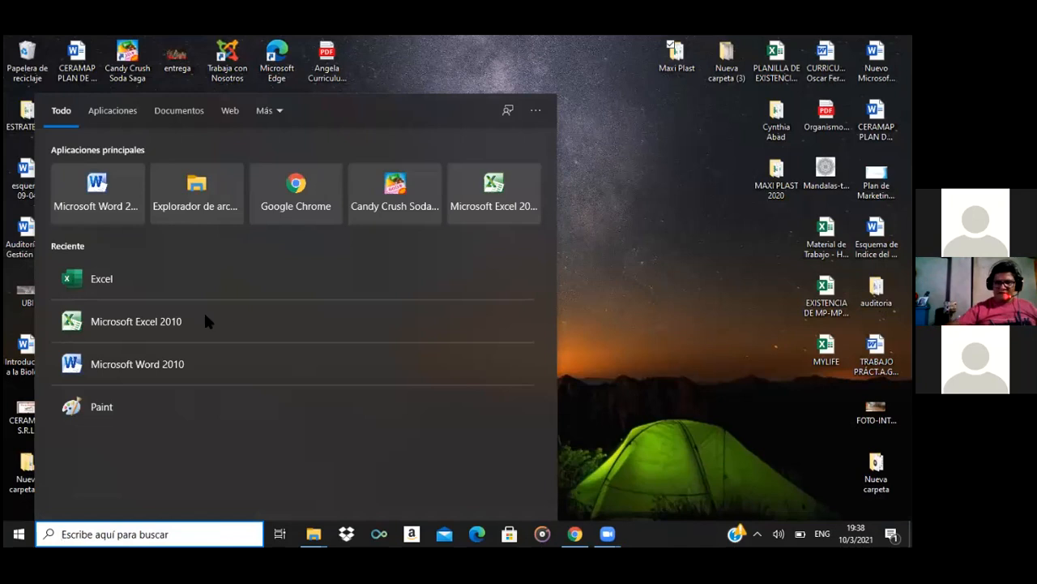
left_click(205, 321)
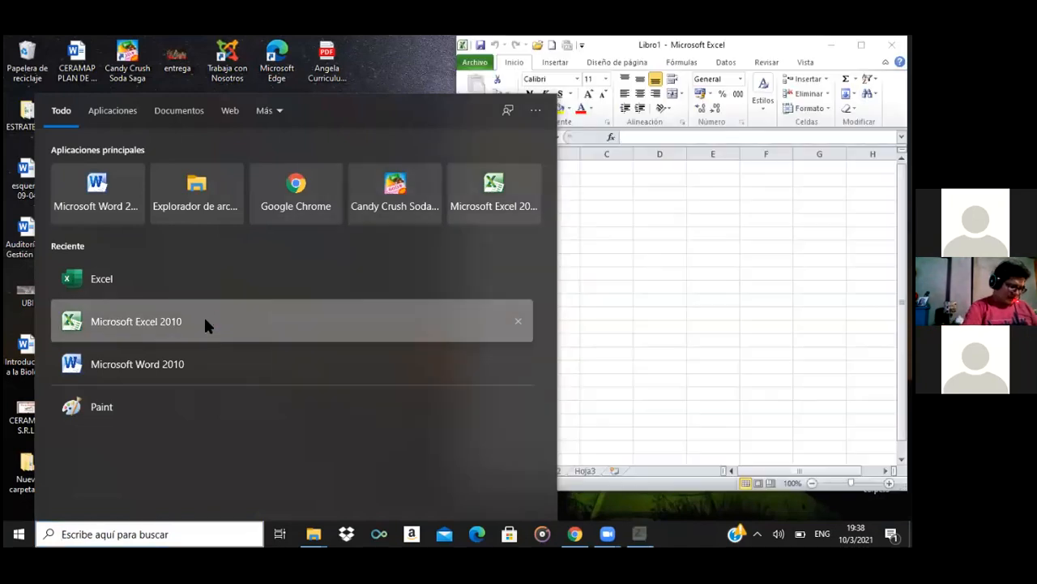
left_click(486, 109)
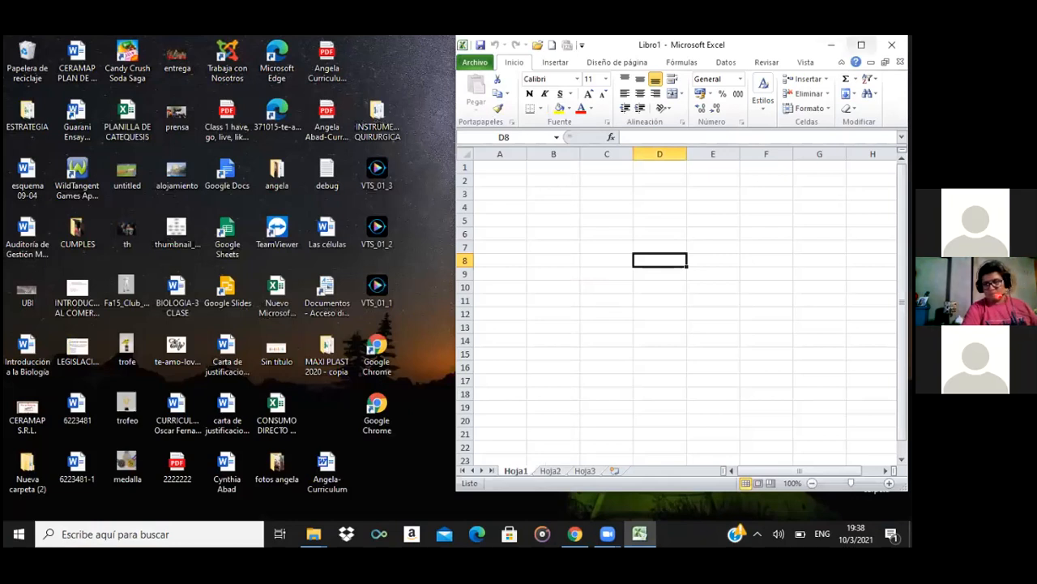
Maximize Excel and reopen the most recent copy workbook from Reciente, entering its password.
key("super+Up")
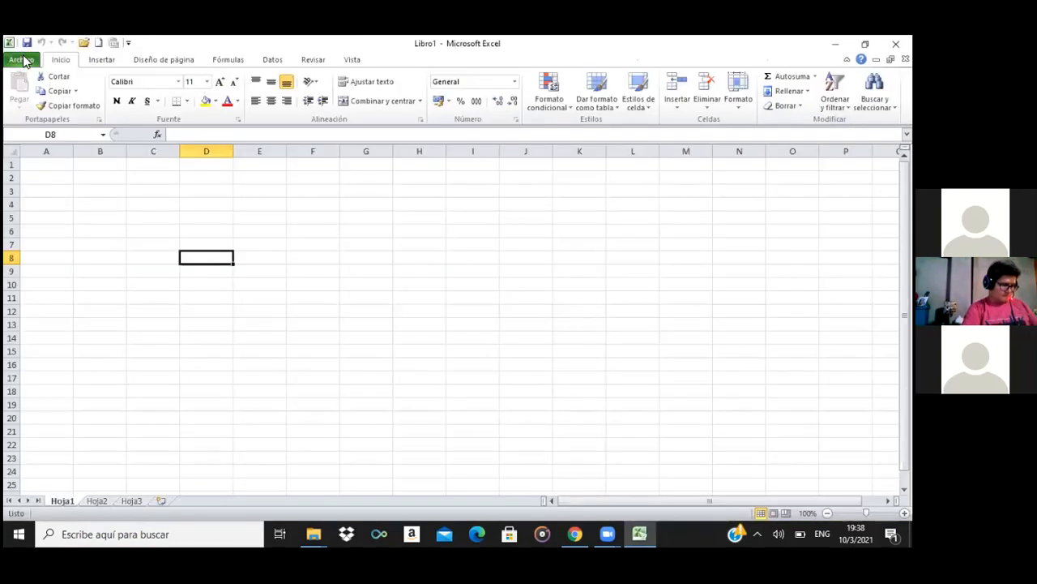
left_click(19, 60)
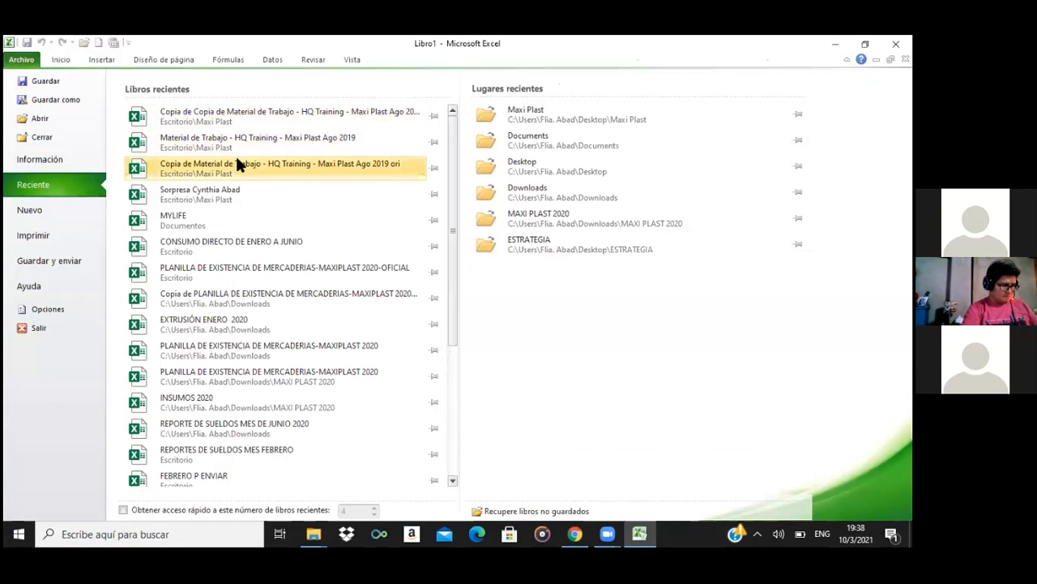
left_click(278, 121)
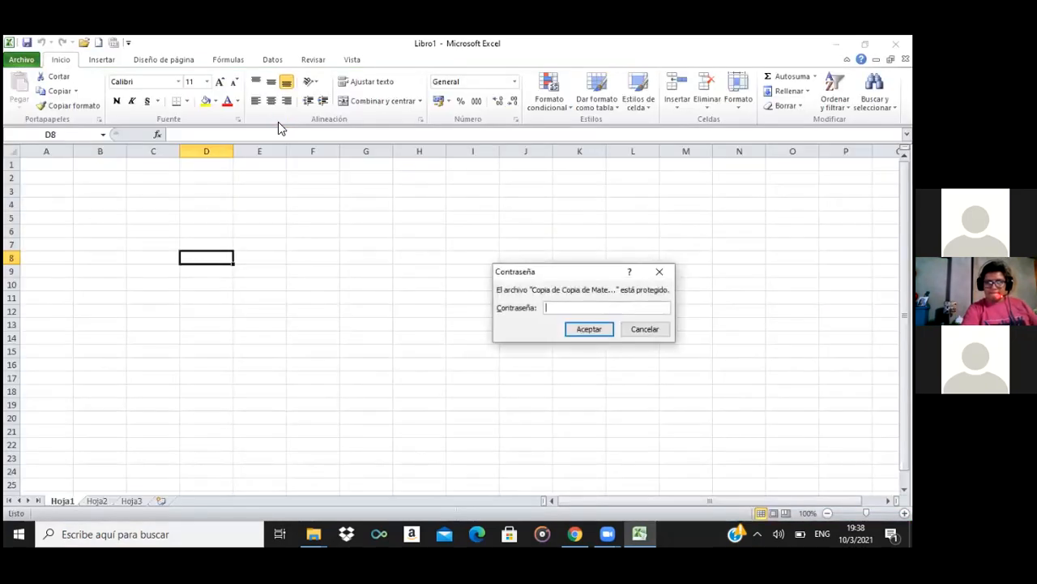
type("1234")
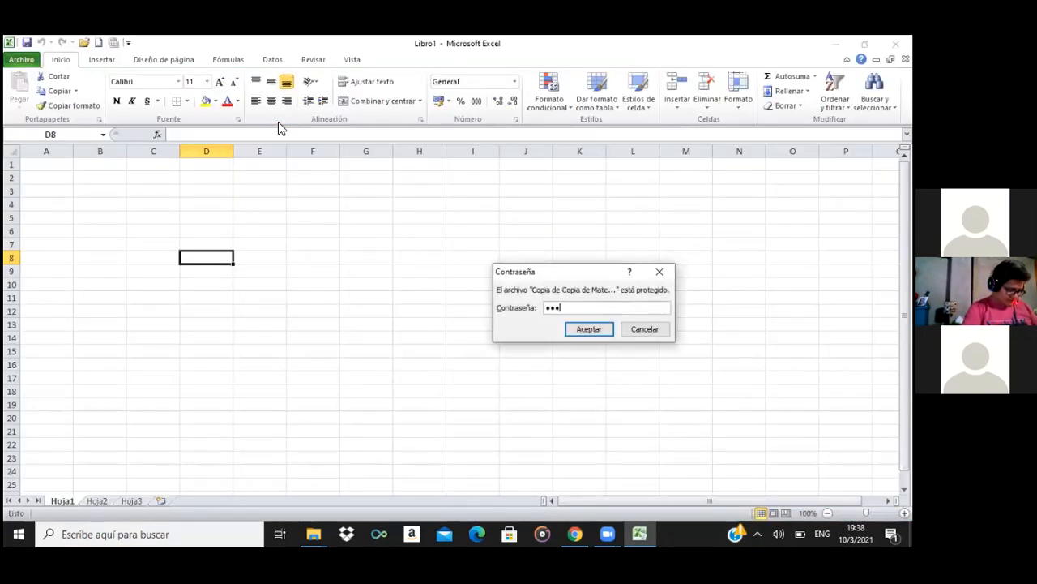
key("Return")
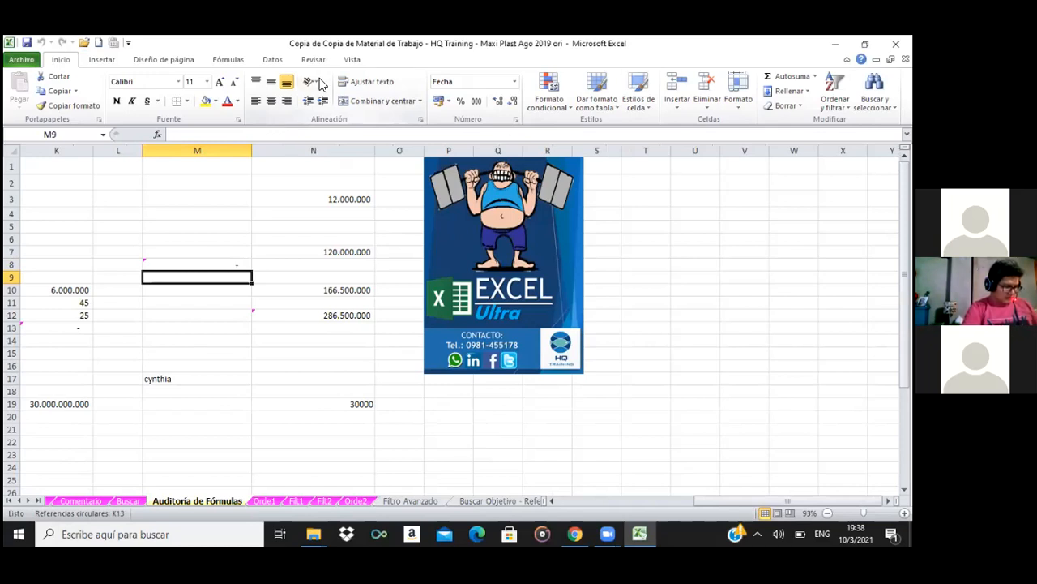
Select cell T3 and open the Watch Window from Fórmulas, showing N12 at 286.500.000.
left_click(650, 201)
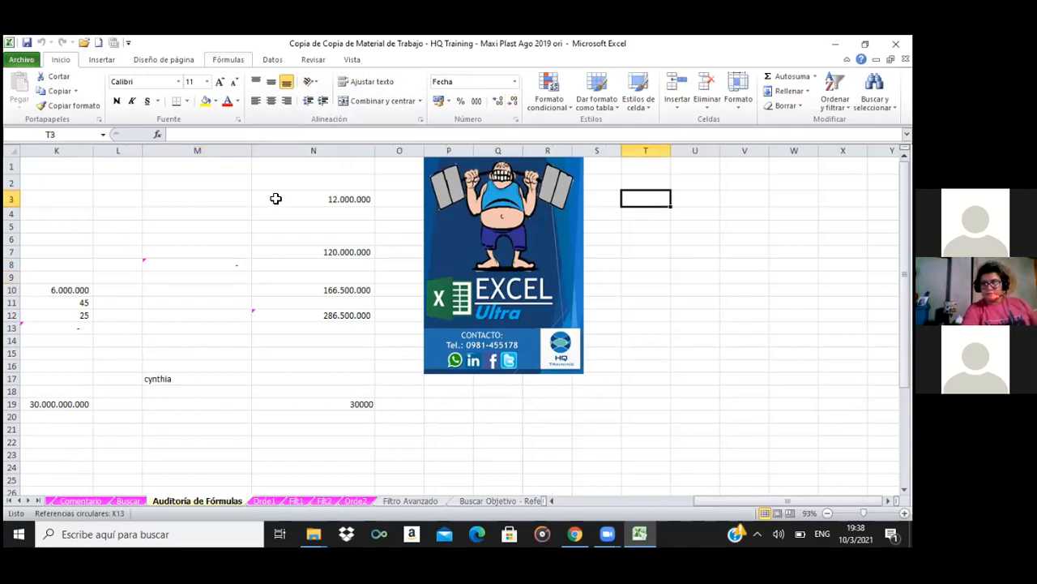
left_click(227, 59)
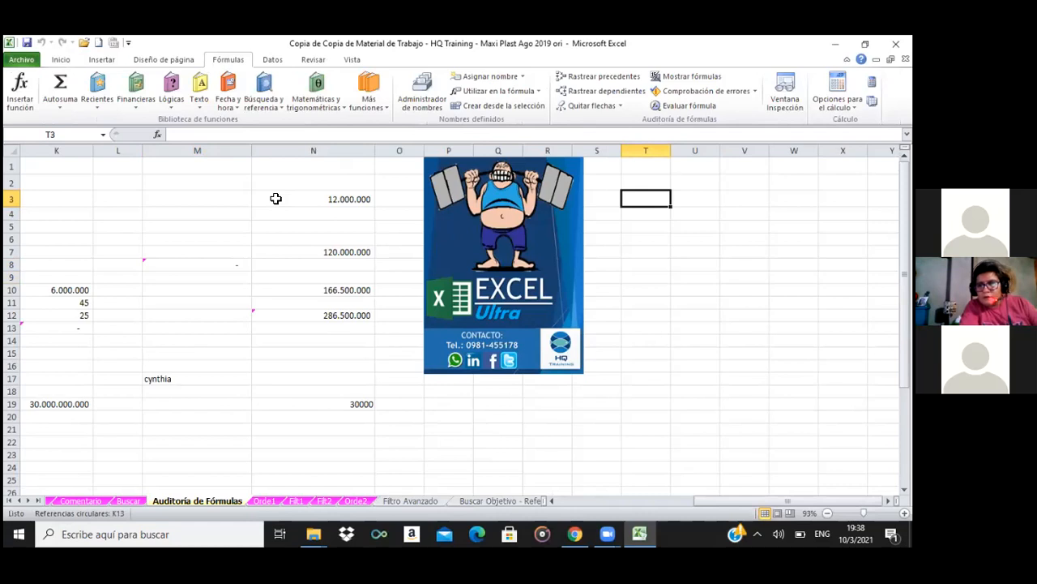
left_click(785, 92)
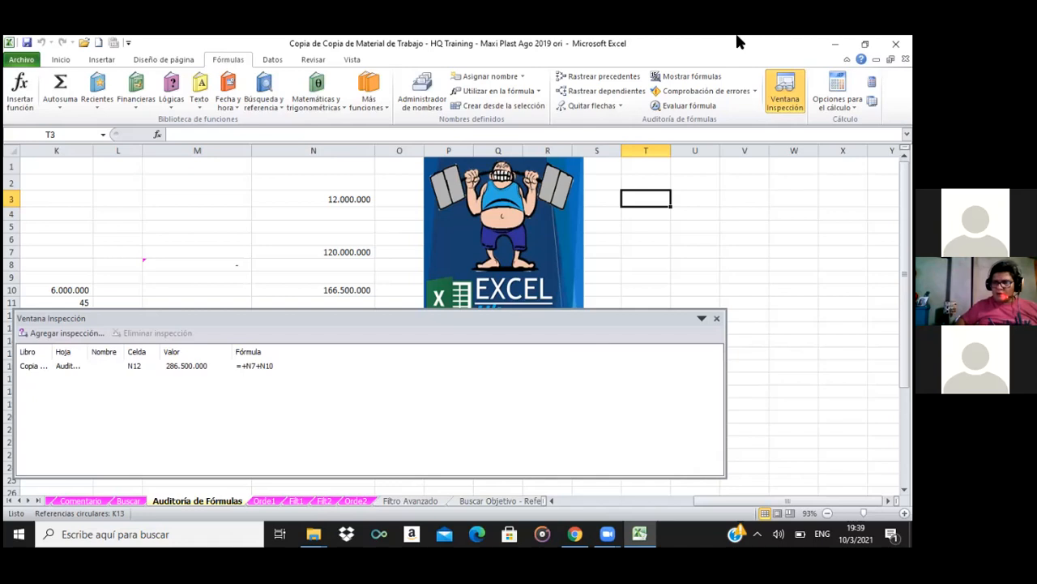
Open the Material de Trabajo - HQ Training - Maxi Plast Ago 2019 workbook from Escritorio > Maxi Plast.
left_click(25, 60)
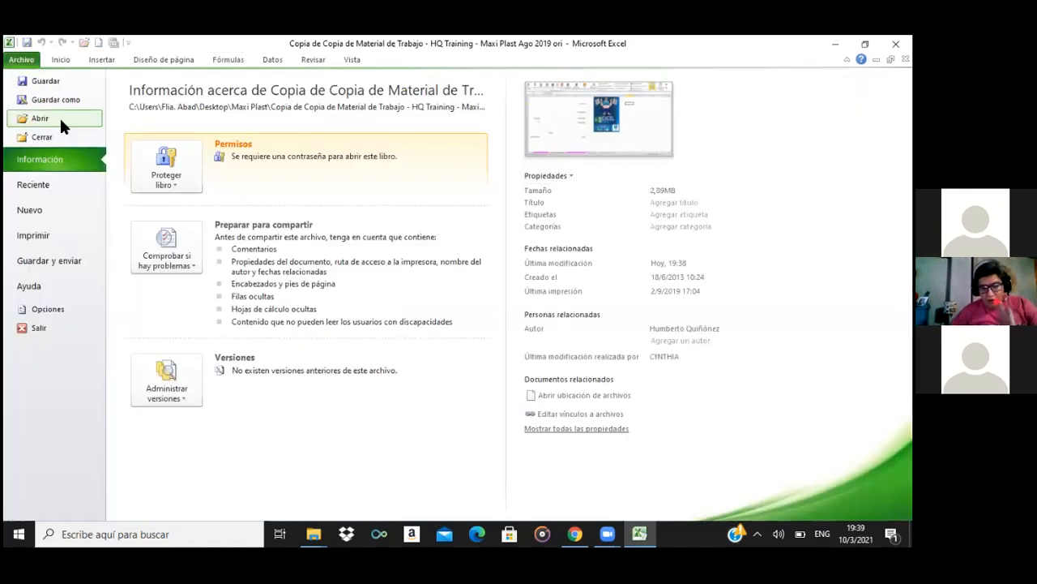
left_click(59, 118)
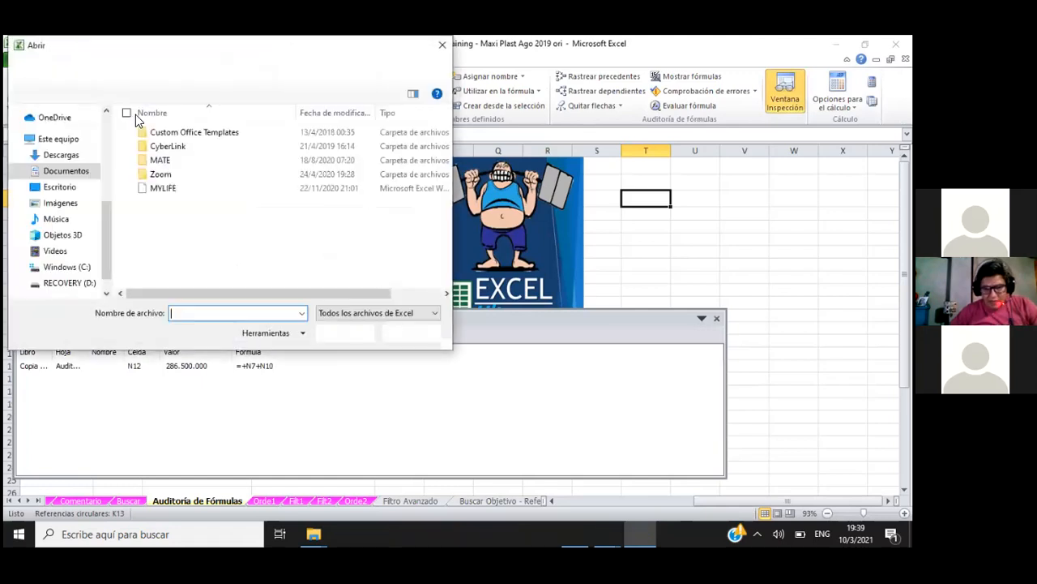
left_click(93, 192)
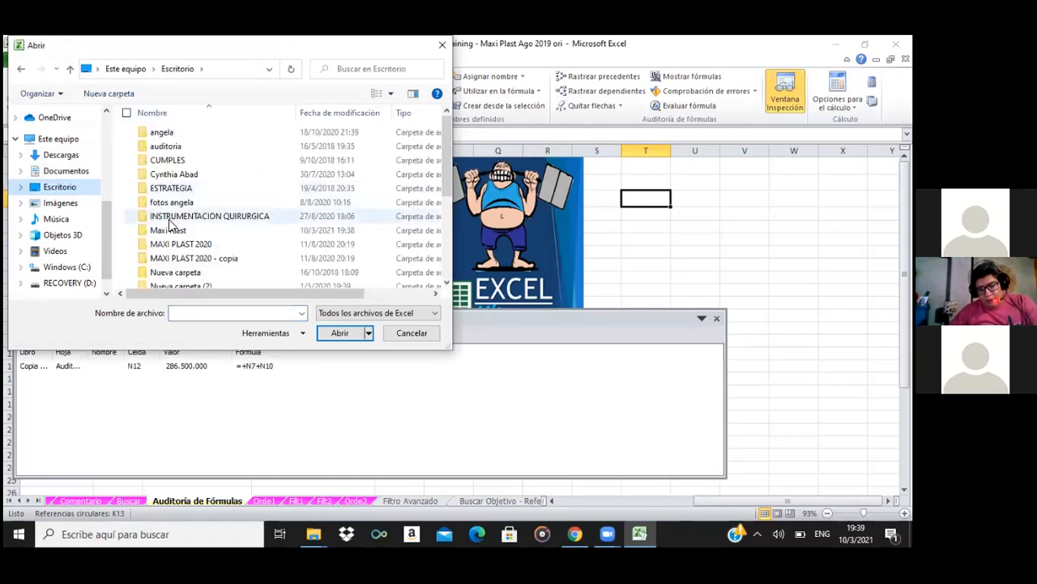
left_click(170, 224)
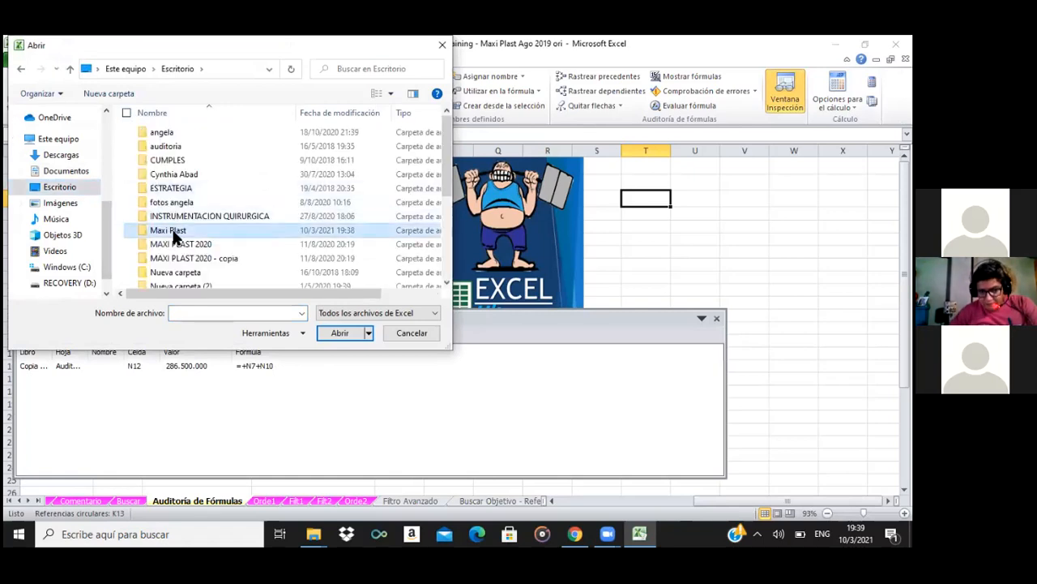
double_click(172, 229)
double_click(180, 188)
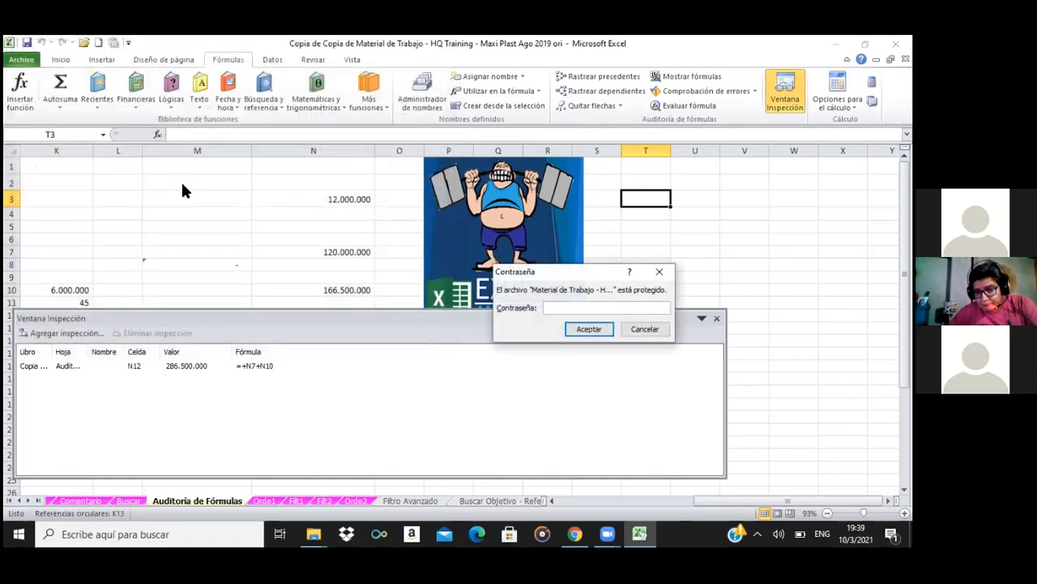
Enter the workbook's opening password and its write-access password.
type("****")
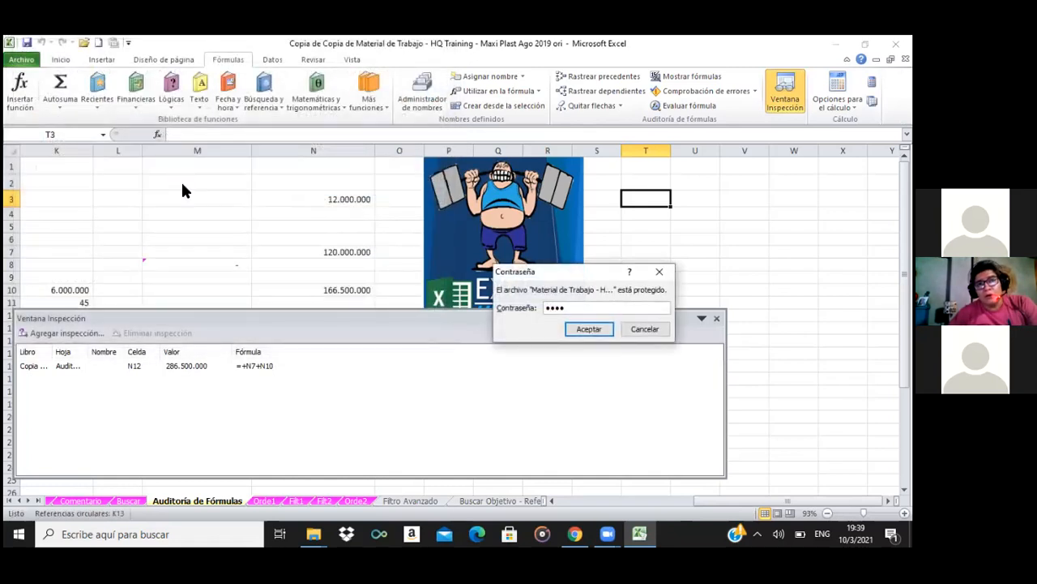
key("Return")
type("****")
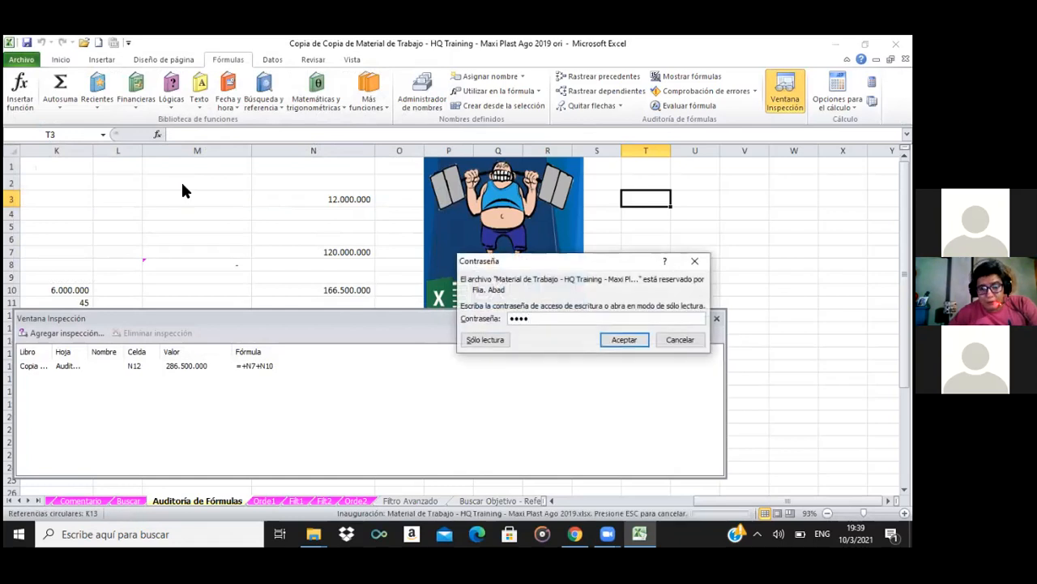
key("Return")
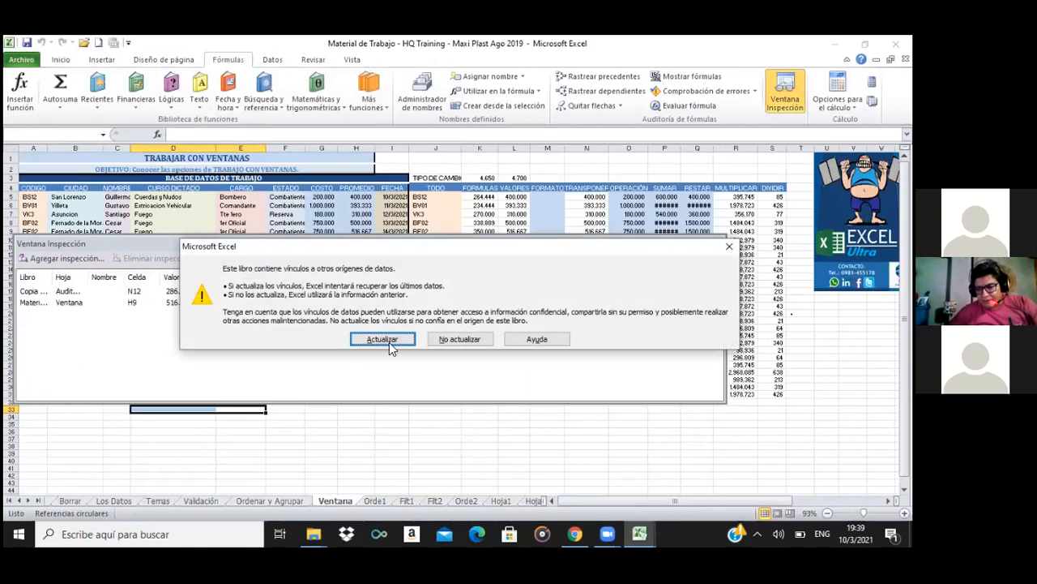
Dismiss the external-links warning and select the N12 watch in the Watch Window.
left_click(729, 245)
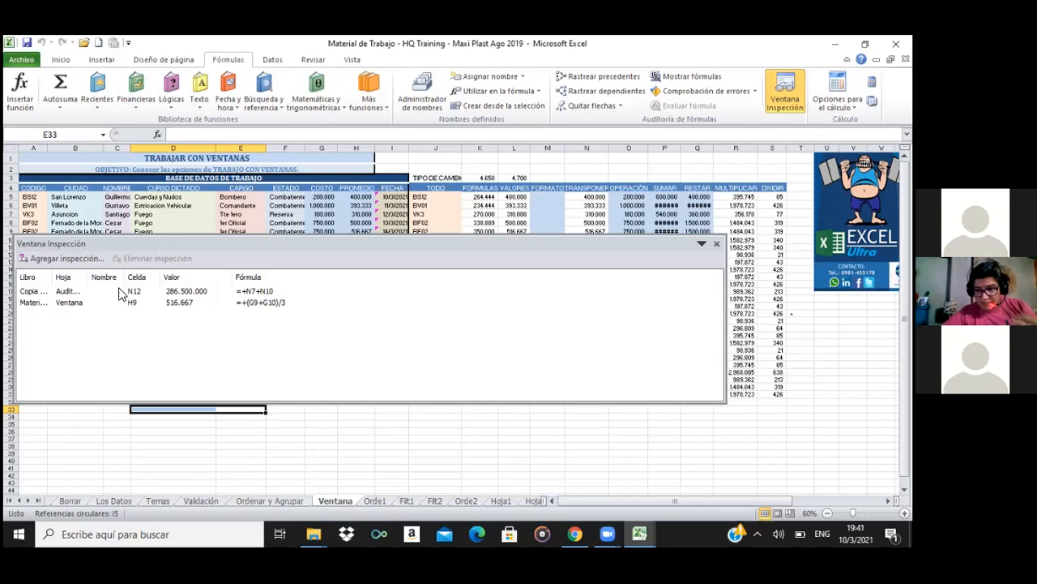
left_click(119, 292)
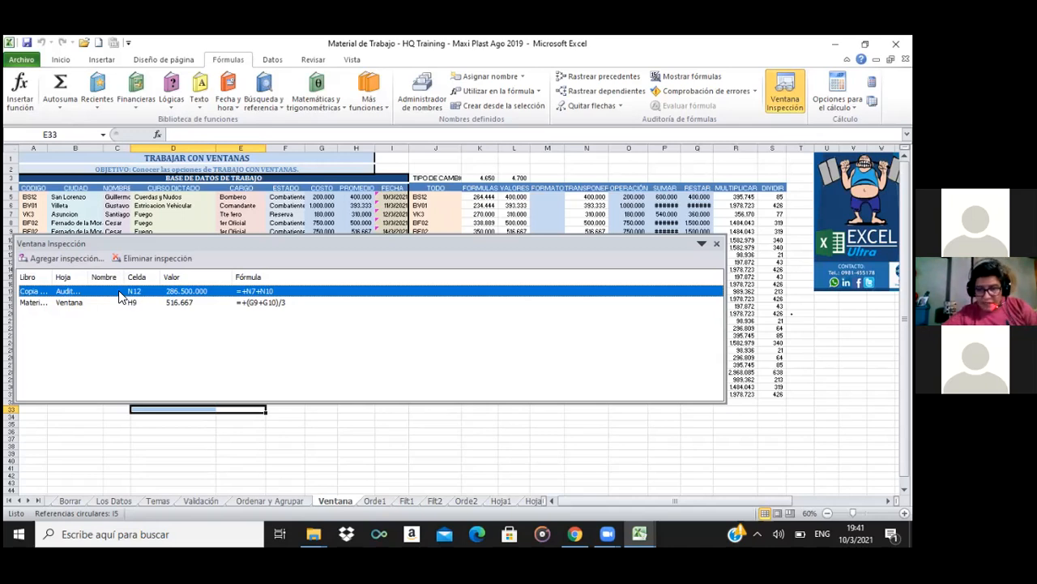
Delete the N12 and H9 watches with Eliminar inspección, then close the Watch Window.
left_click(148, 258)
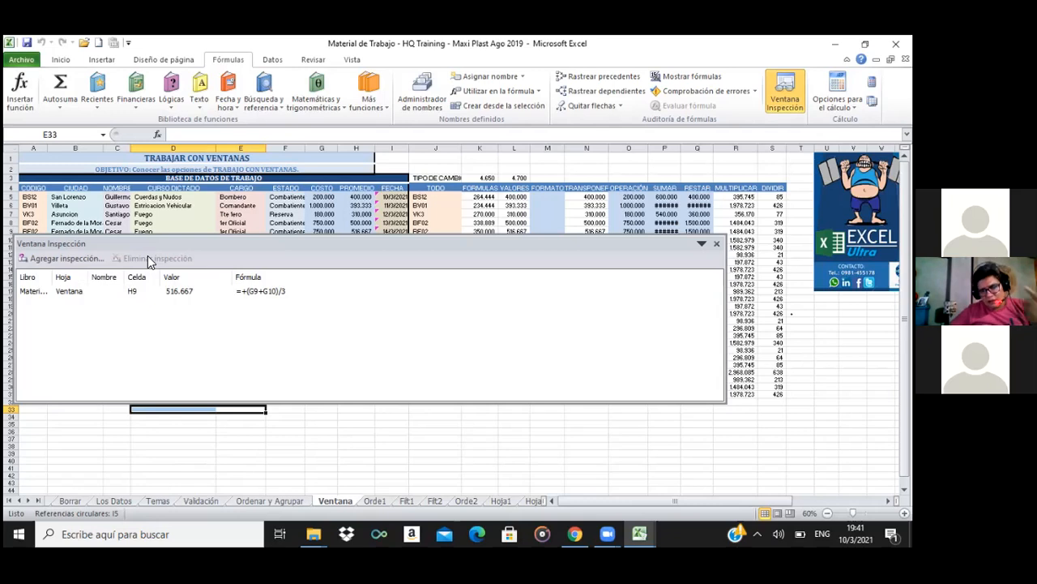
left_click(151, 290)
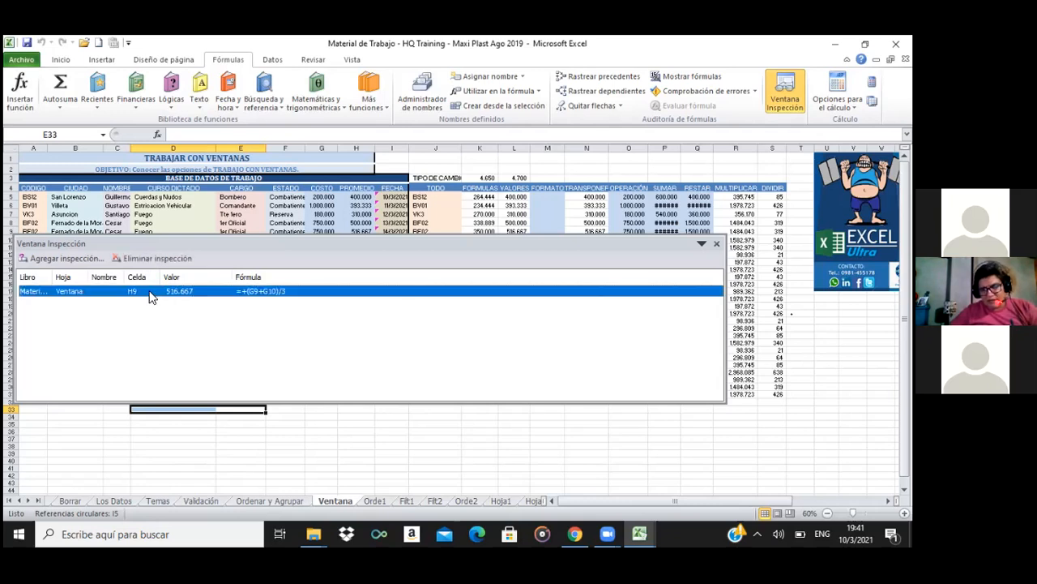
left_click(142, 258)
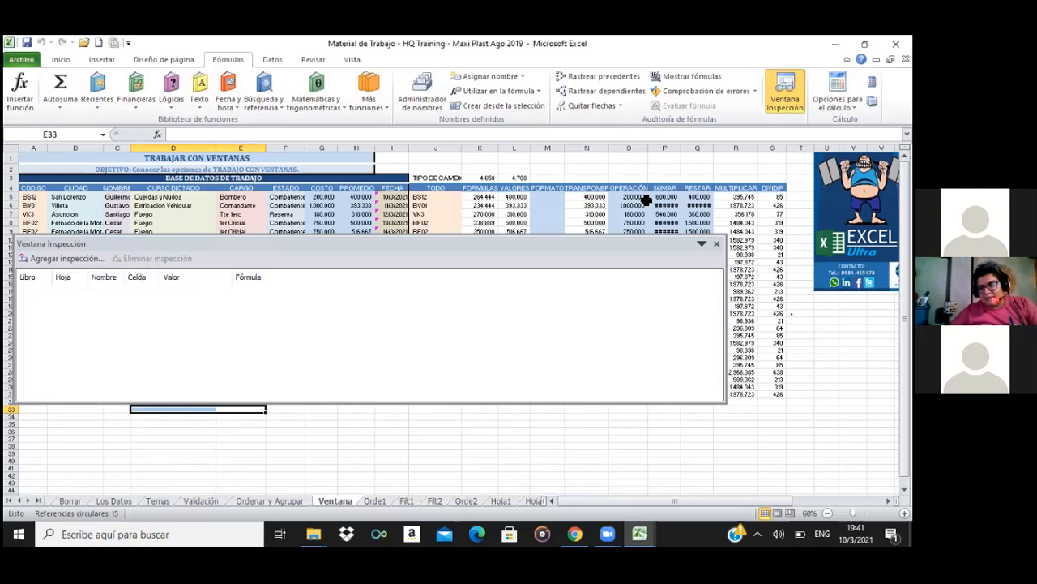
left_click(719, 244)
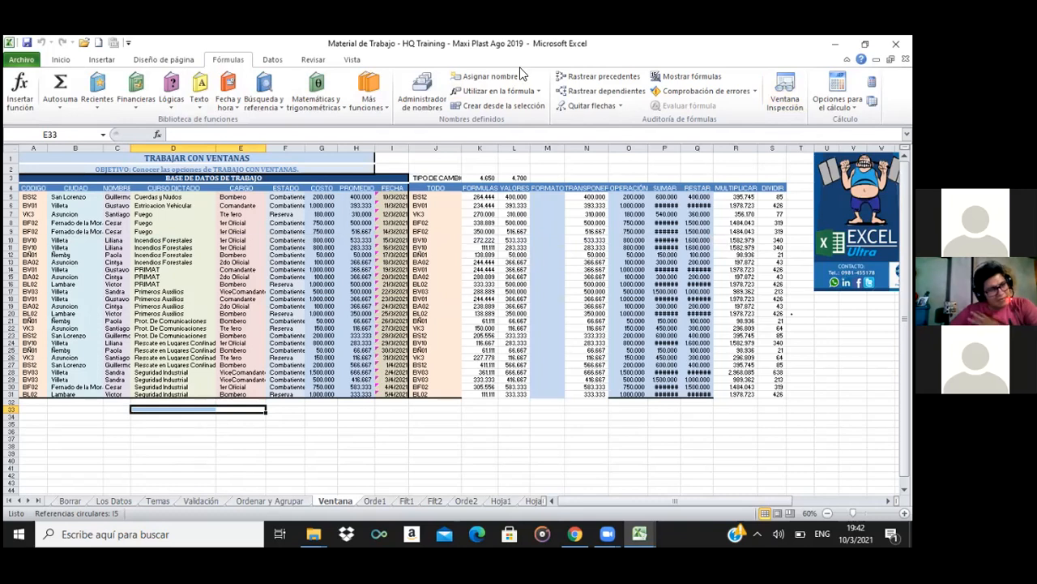
Close the Material de Trabajo - HQ Training workbook, choosing Guardar to save changes.
left_click(22, 60)
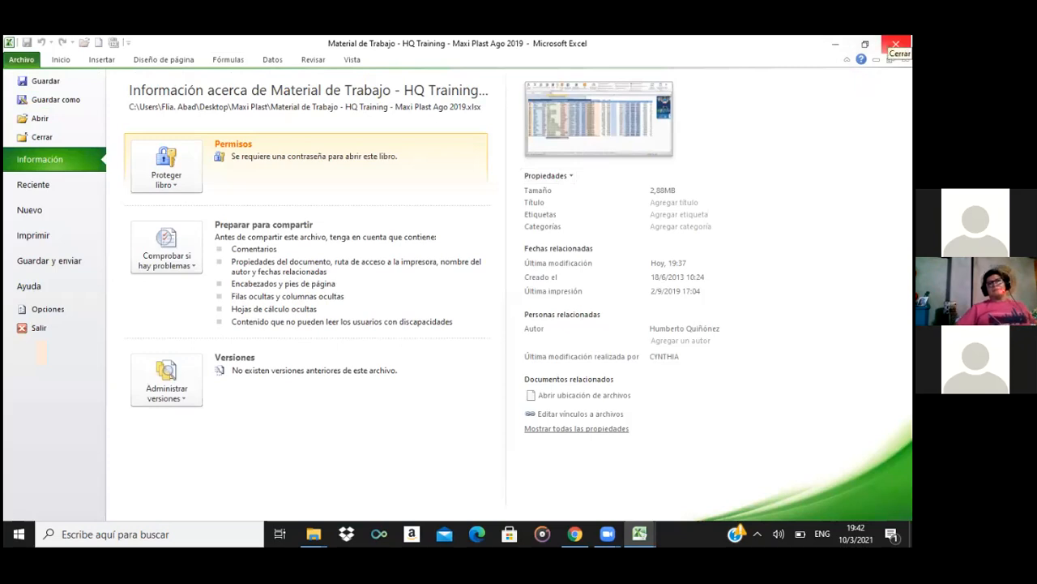
left_click(895, 44)
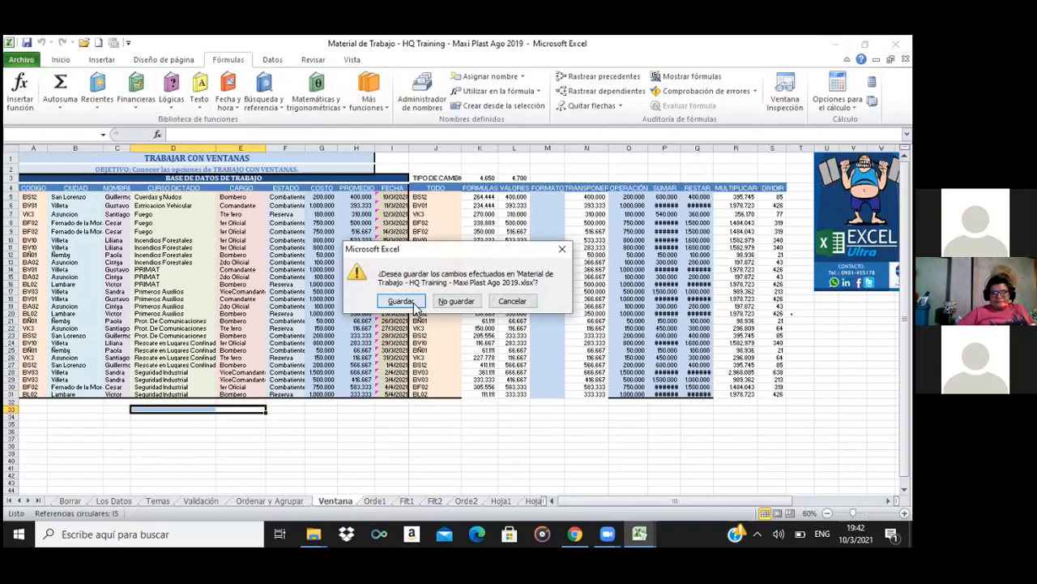
left_click(412, 301)
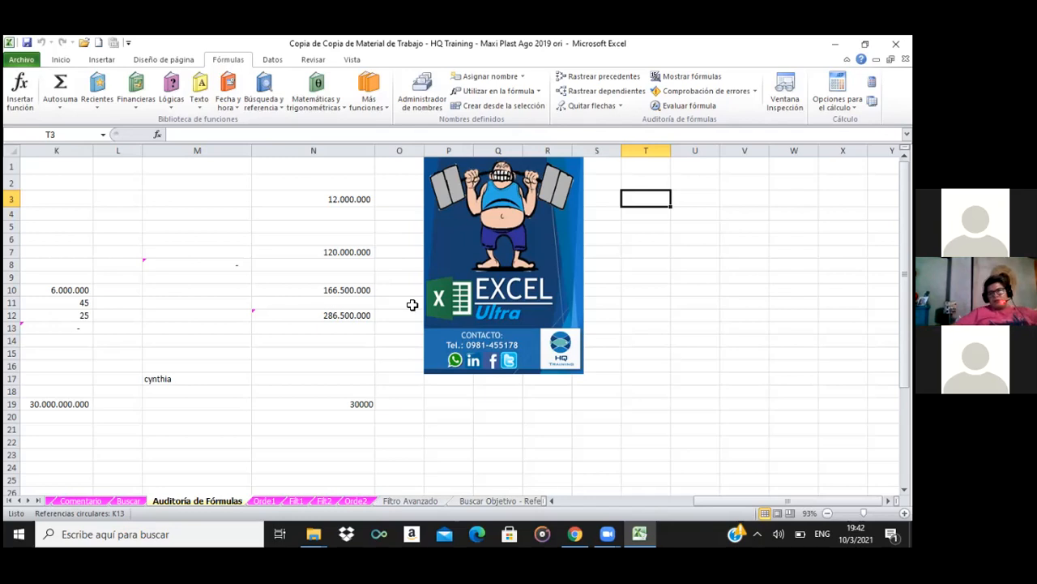
Enter 6800 in T3 and switch column T from a date format to Número.
type("6800")
key("Return")
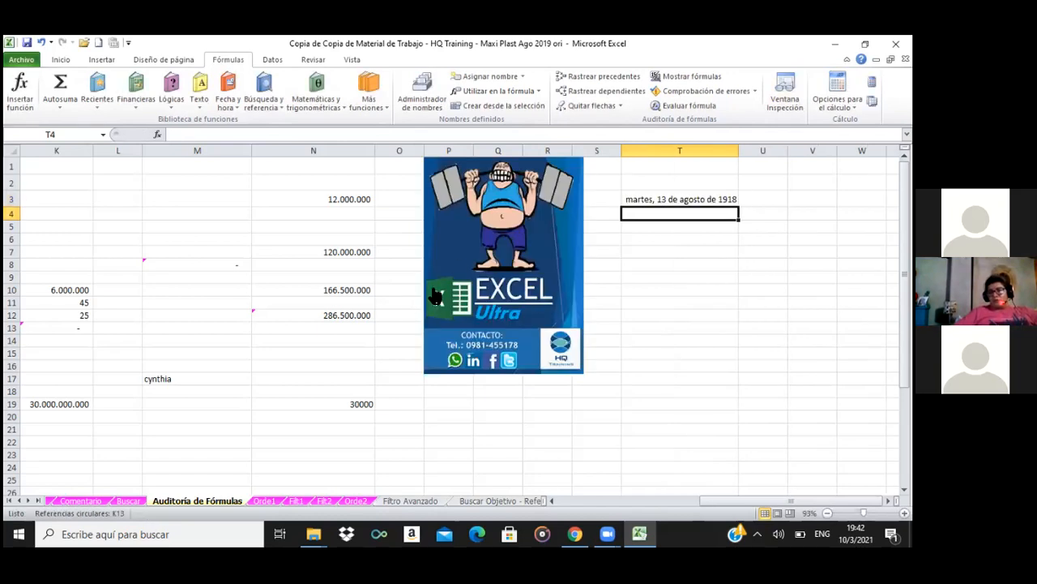
left_click(681, 151)
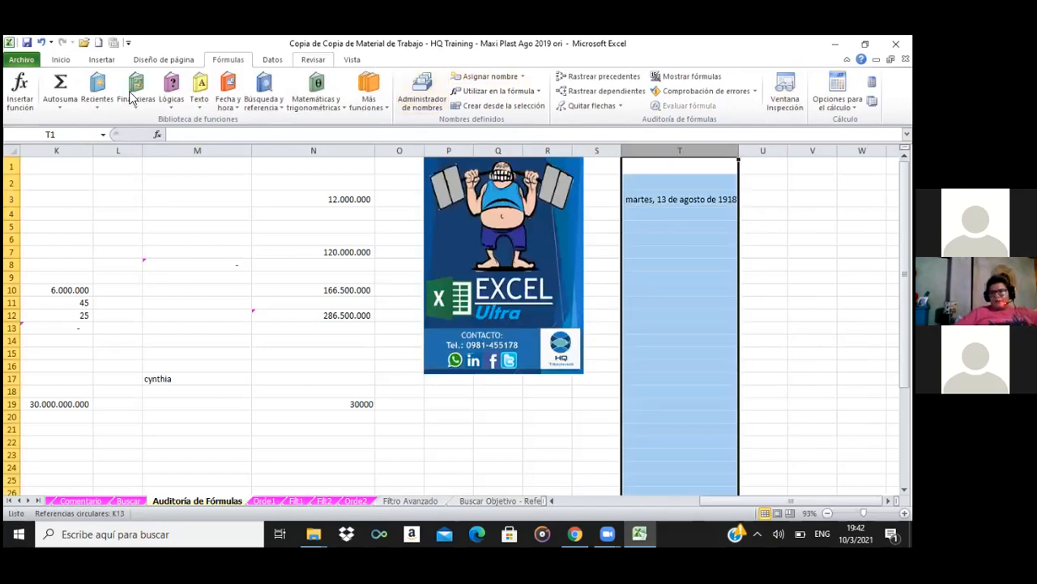
left_click(73, 59)
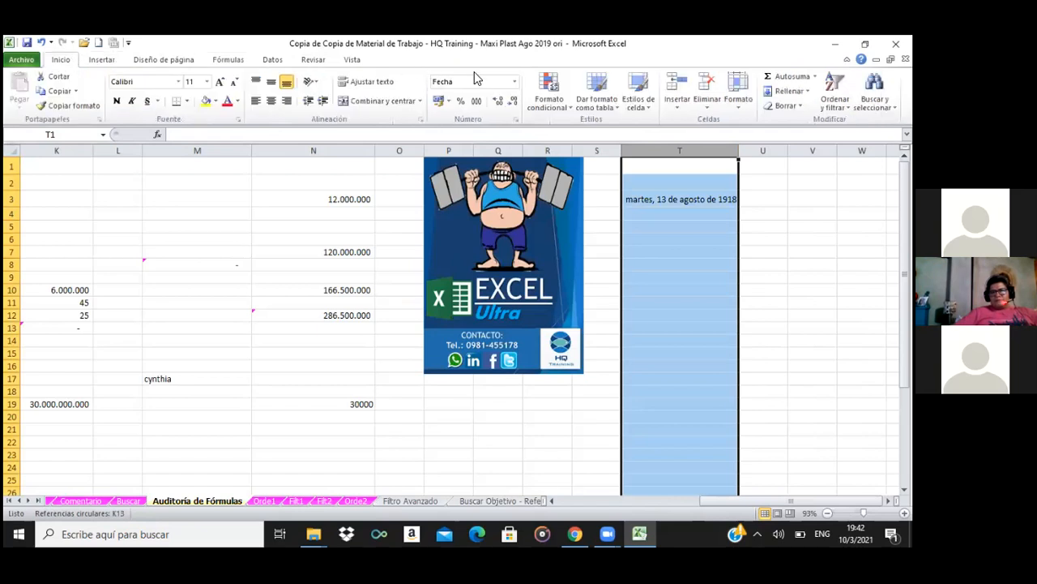
left_click(515, 85)
left_click(515, 84)
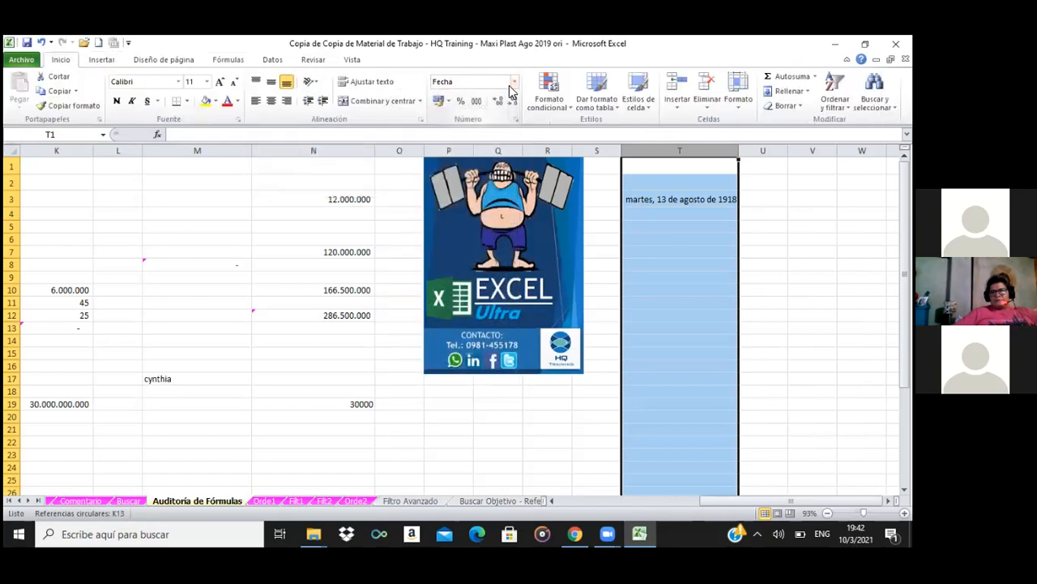
left_click(514, 86)
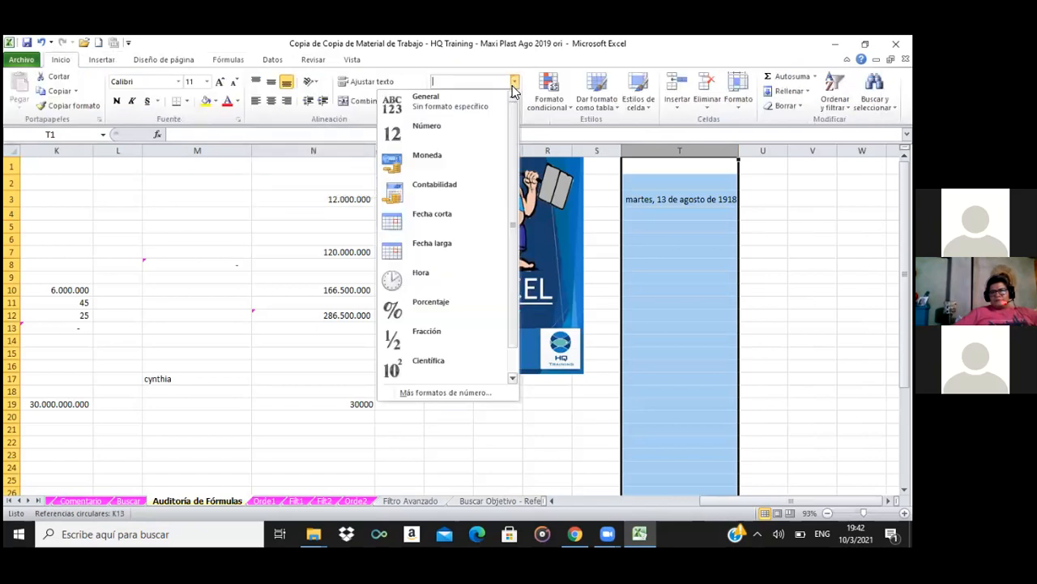
left_click(433, 128)
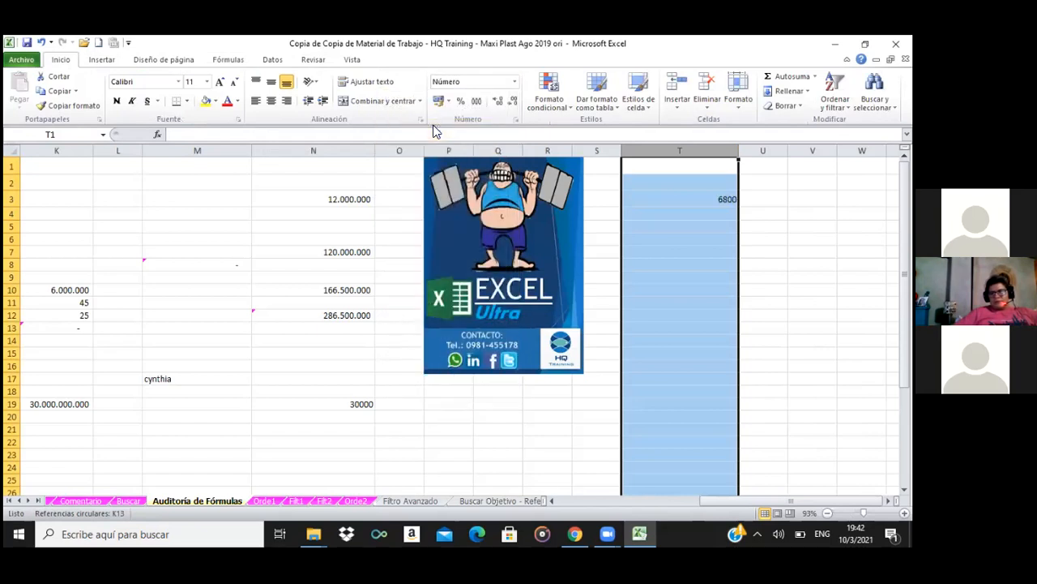
left_click(711, 268)
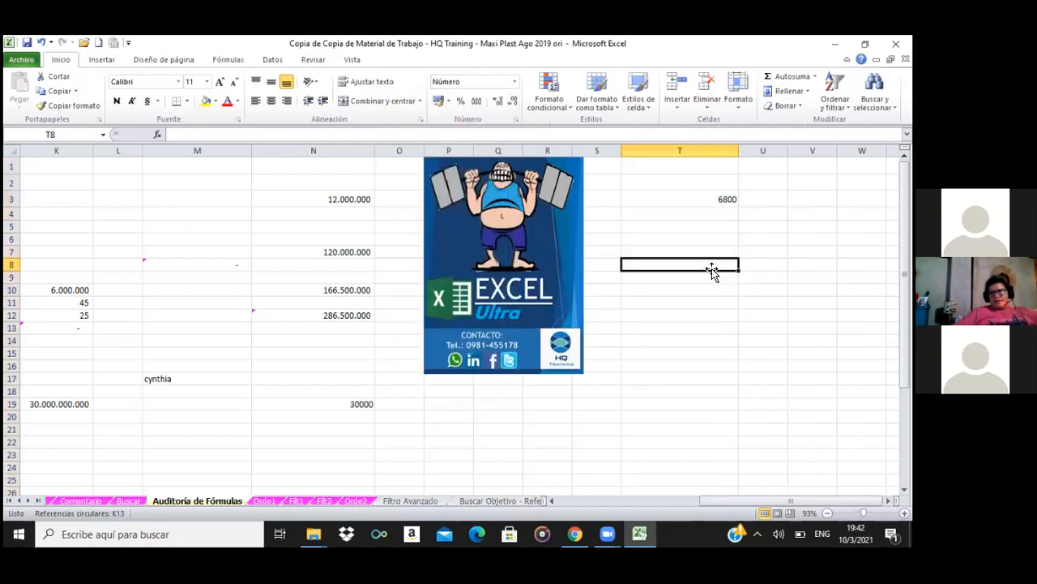
Enter 45000, 15000 and 20000 in T4, T5 and T6.
left_click(698, 215)
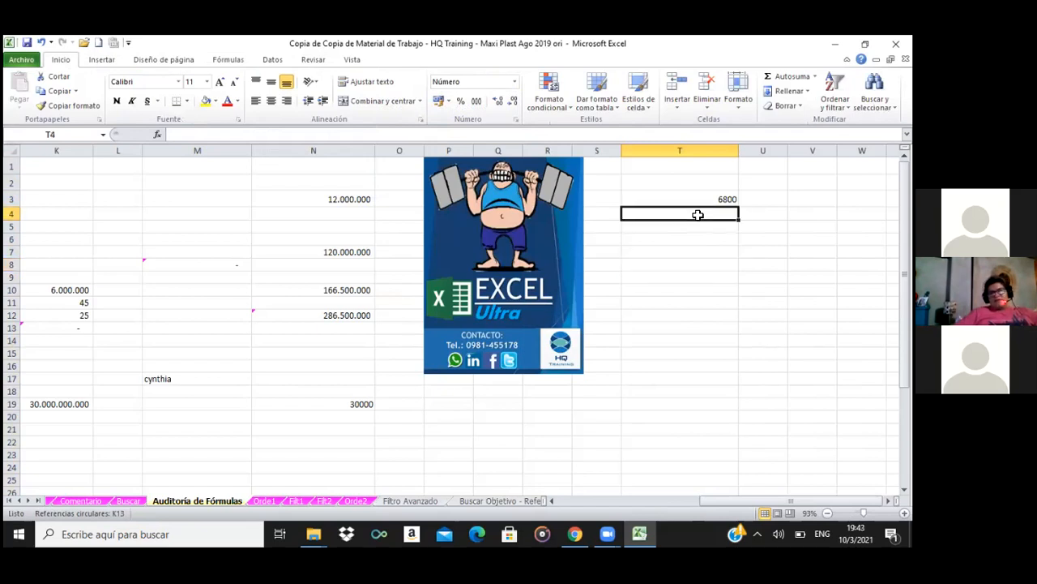
type("45000")
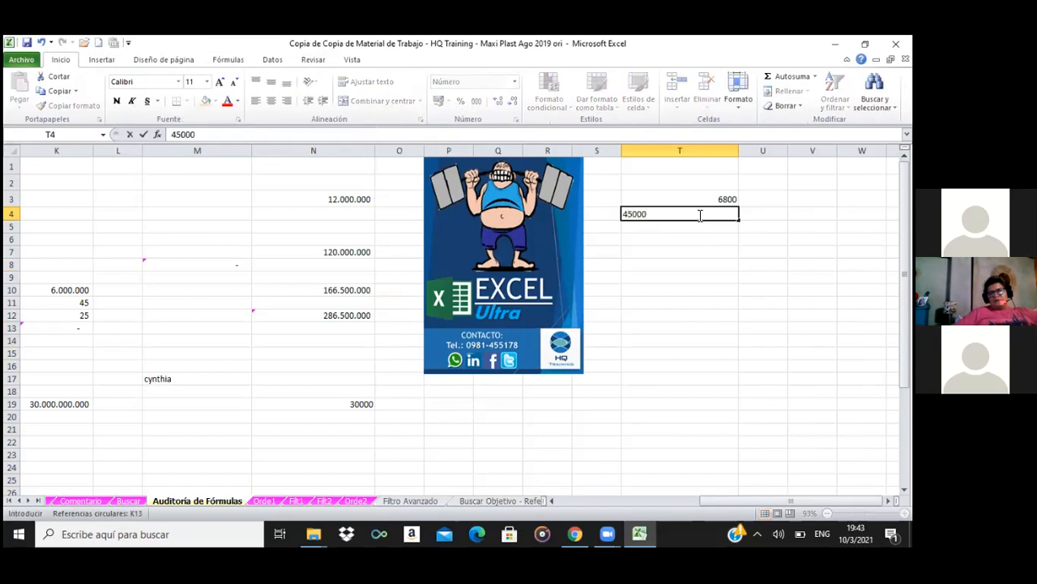
key("Return")
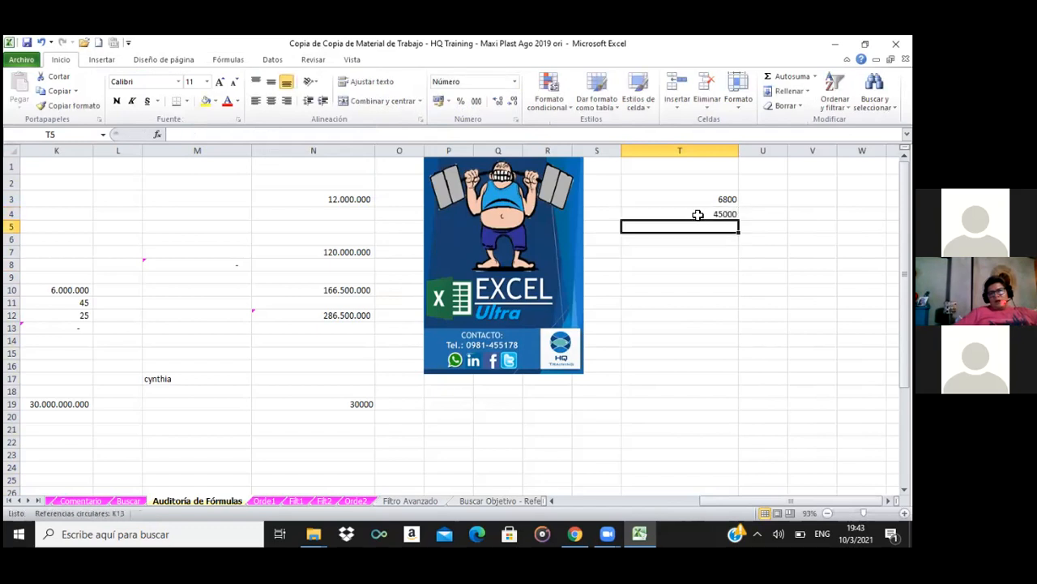
type("15000")
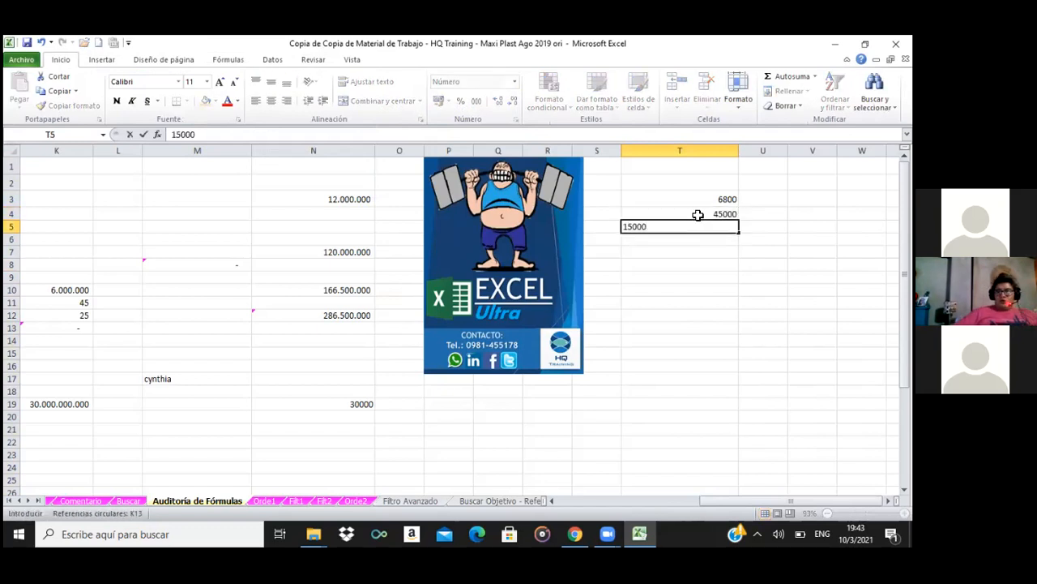
key("ctrl+Return")
key("Return")
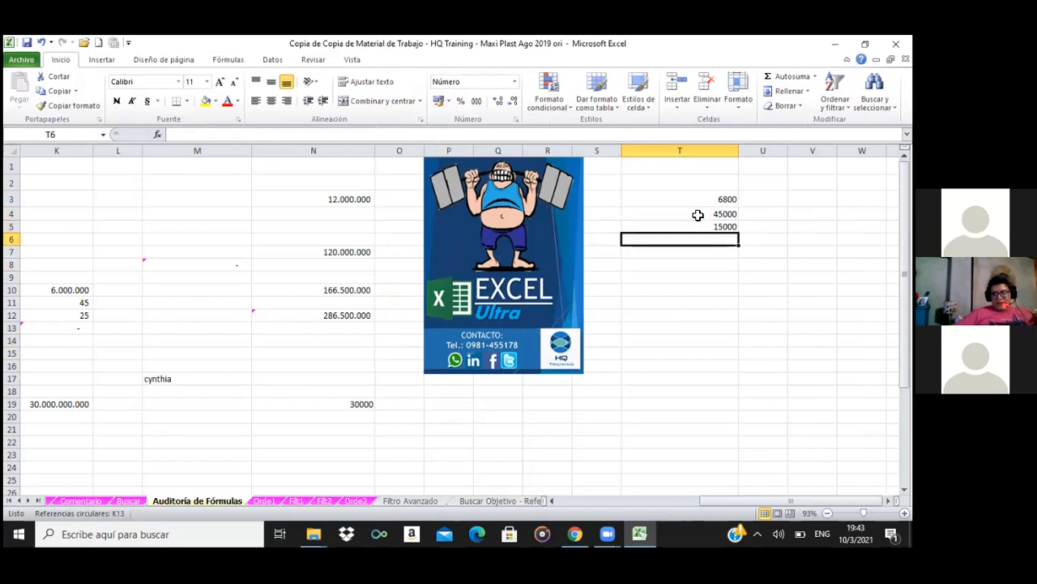
type("20000")
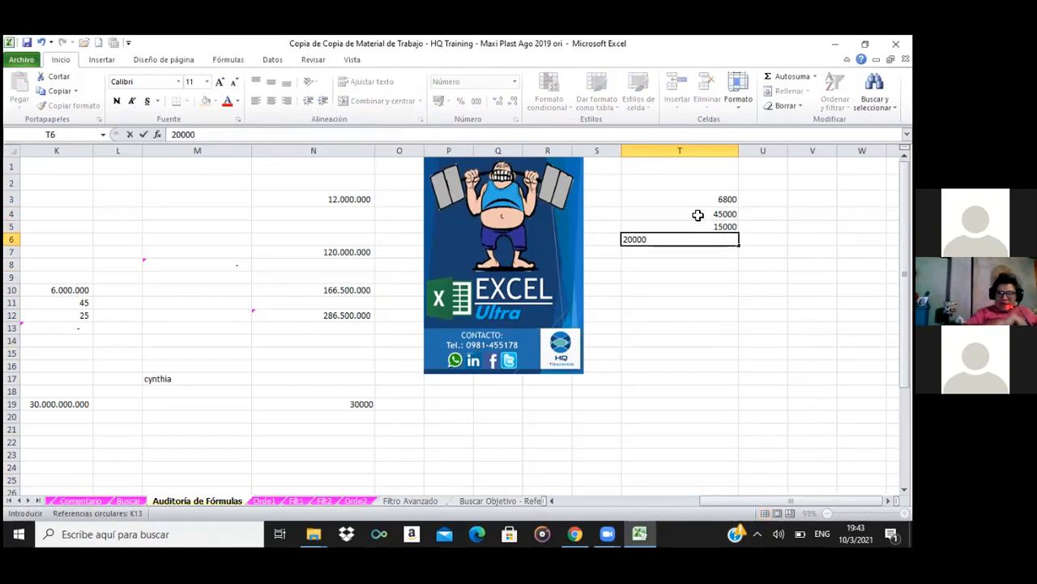
key("Return")
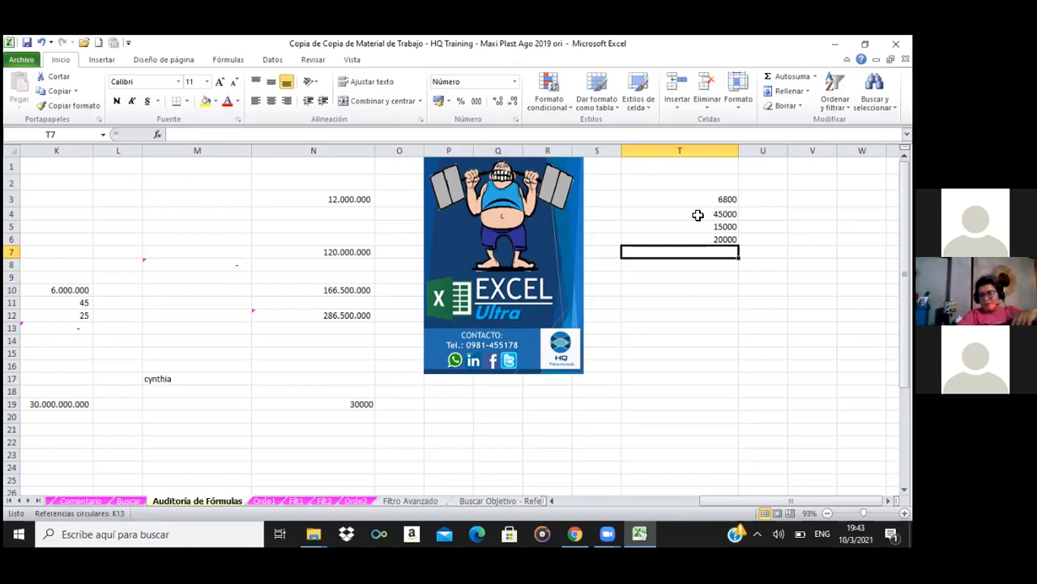
key("Return")
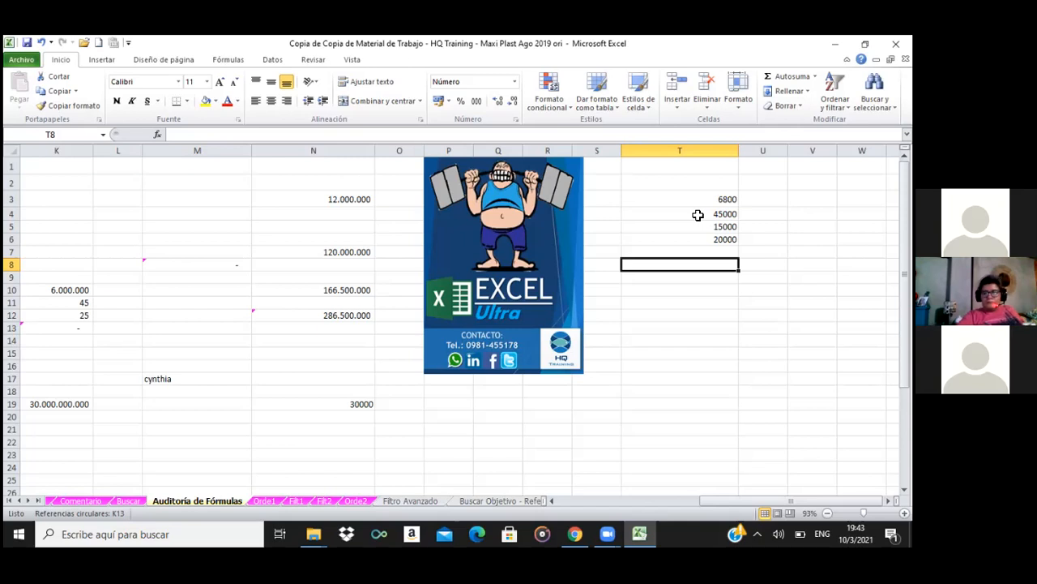
key("BackSpace")
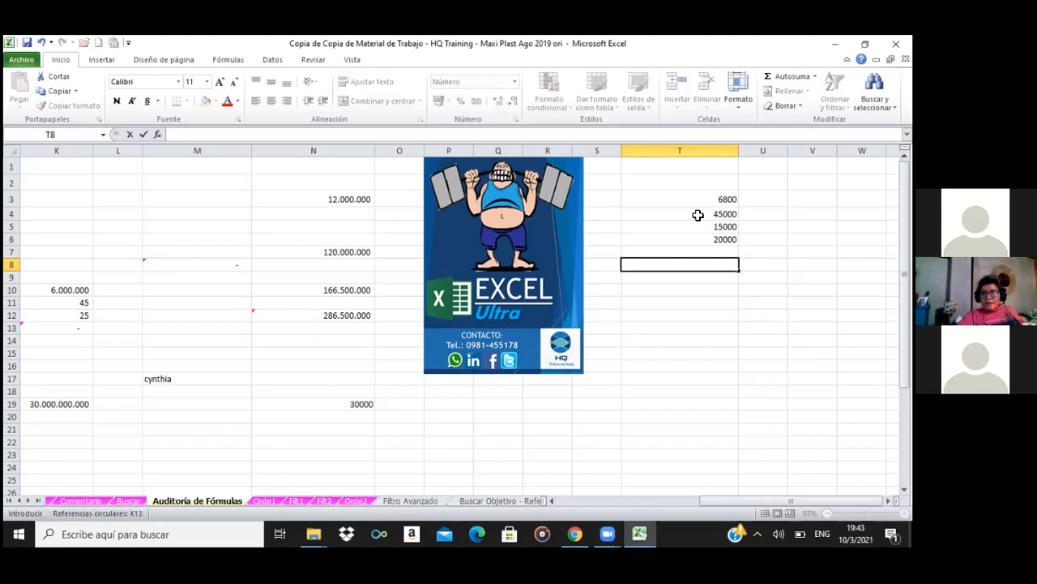
type("=")
key("Up")
key("Up")
key("Up")
key("Up")
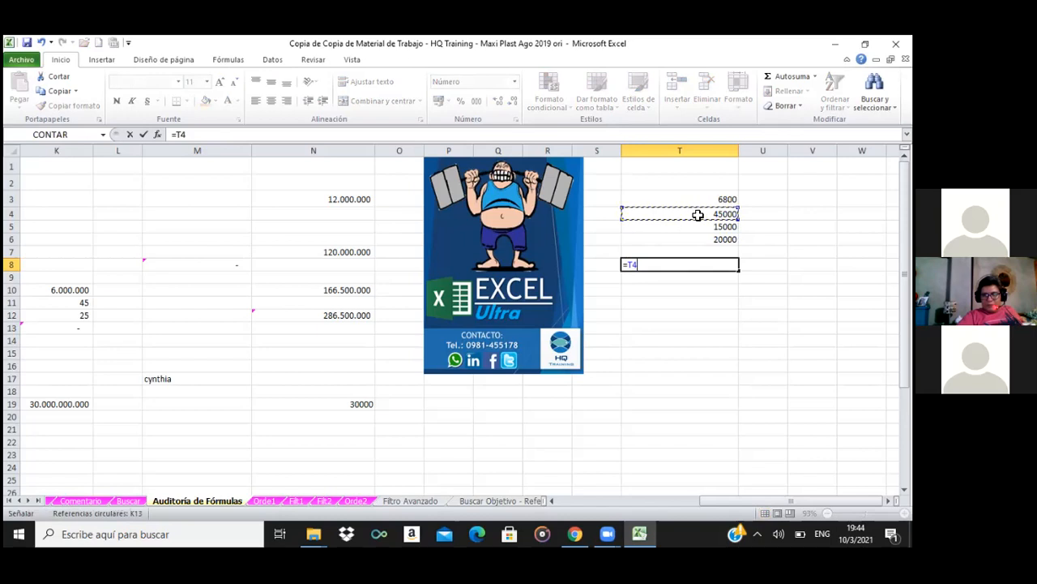
type("*")
key("Up")
key("Up")
key("Up")
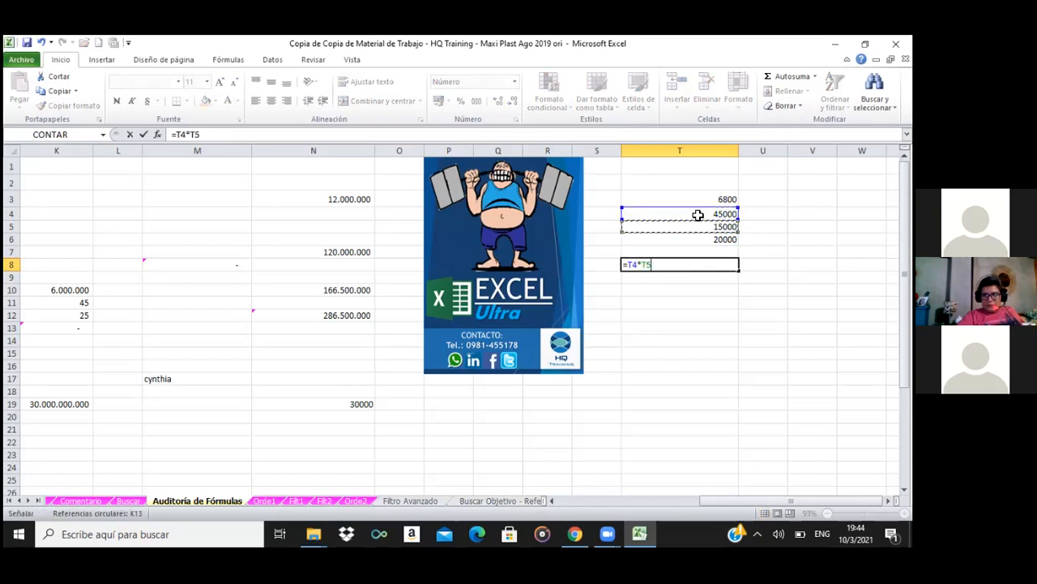
key("Return")
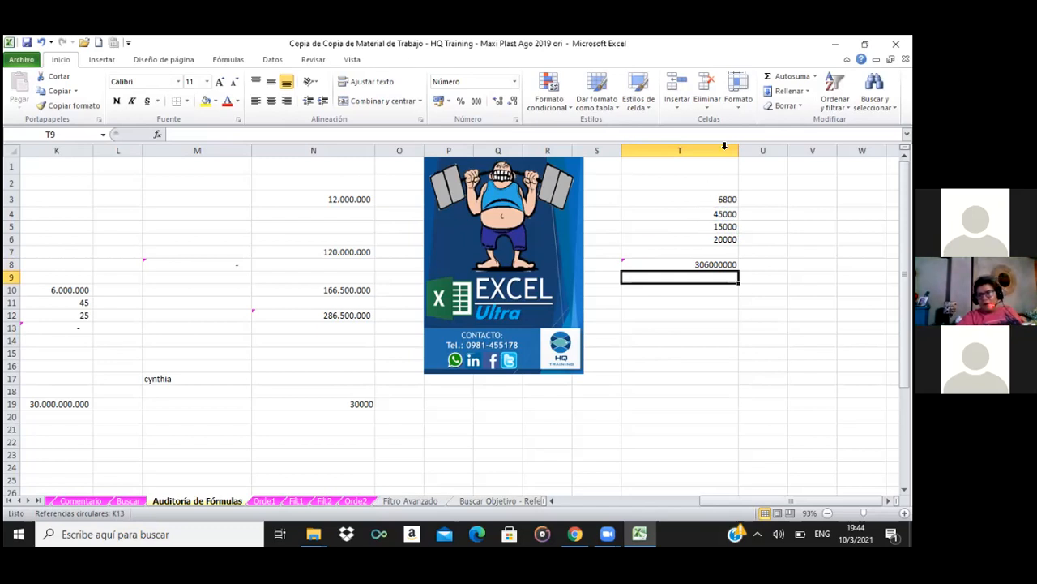
left_click(681, 150)
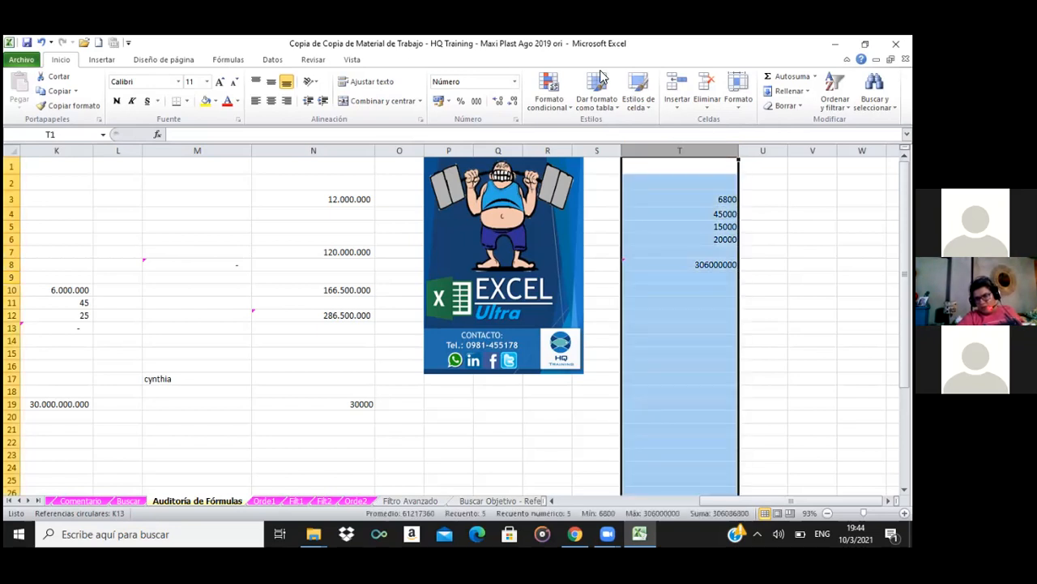
left_click(724, 345)
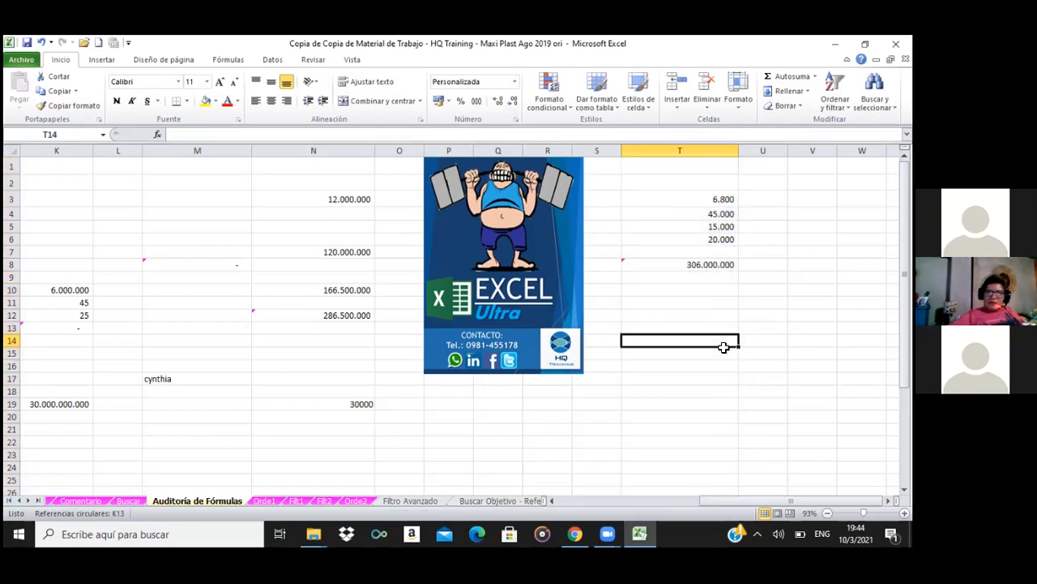
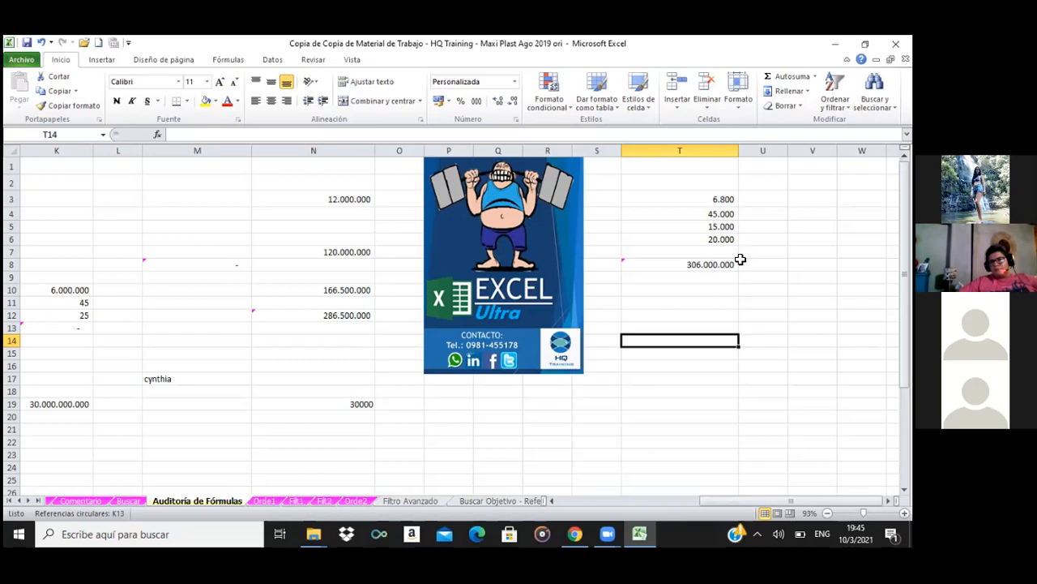
Fill the T8 formula down to T10 and open T9's formula =T5*T4 for editing.
left_click(738, 261)
left_click_drag(739, 272, 741, 298)
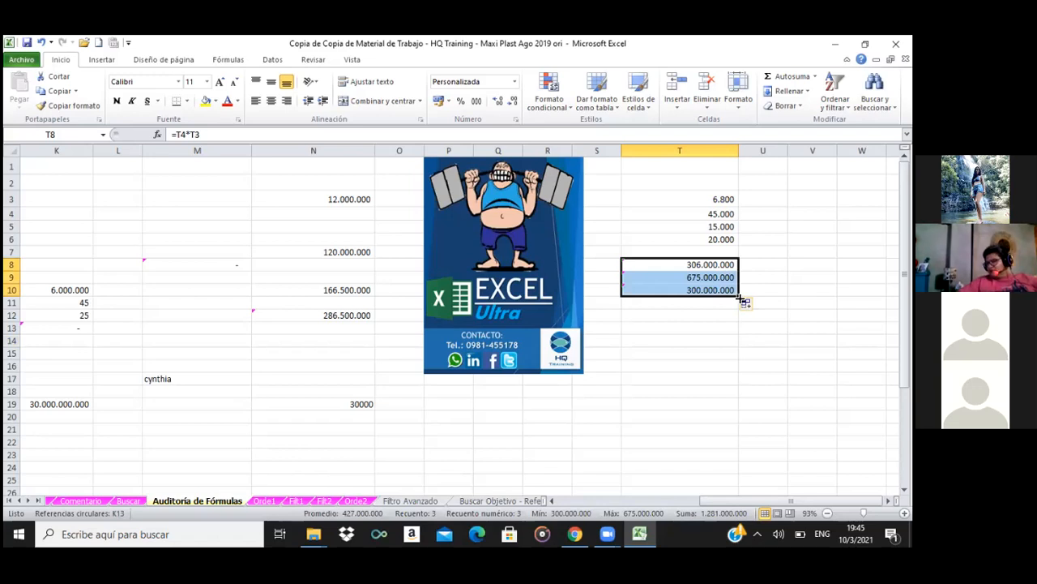
left_click(730, 278)
double_click(729, 278)
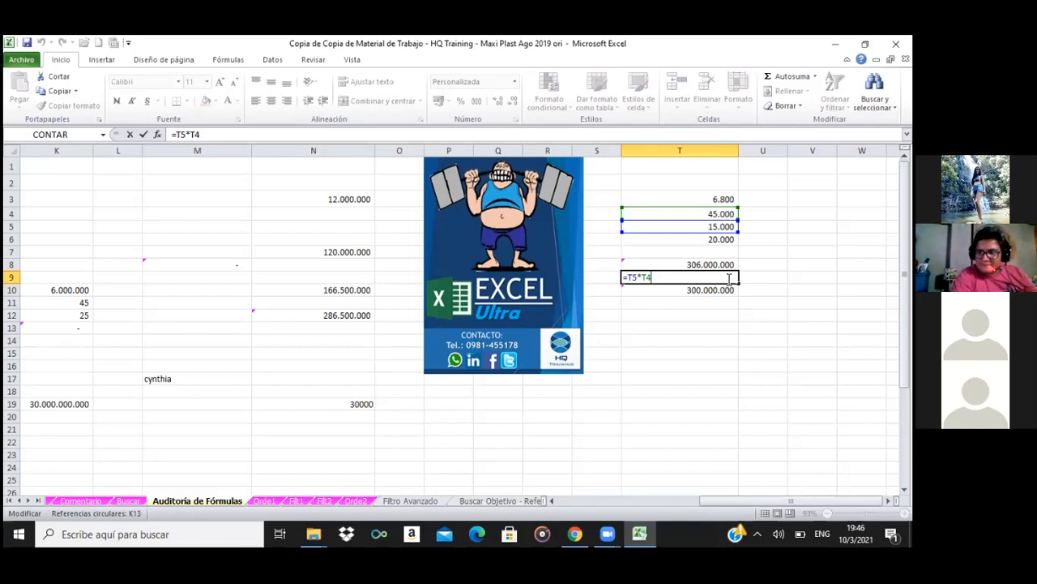
Replace the last reference in T9 and T10 with T3, giving 102.000.000 and 136.000.000.
key("BackSpace")
key("BackSpace")
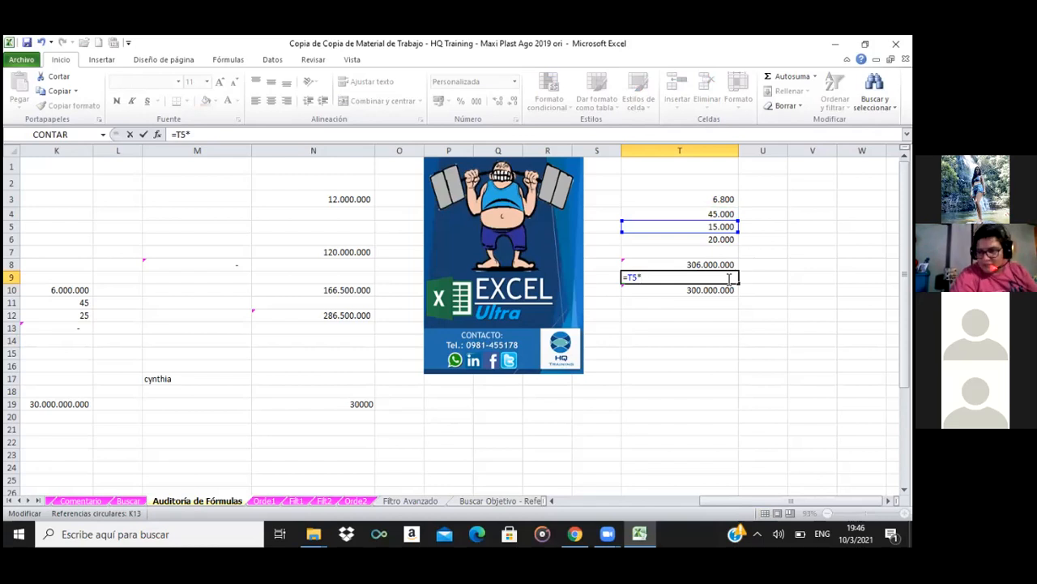
left_click(724, 199)
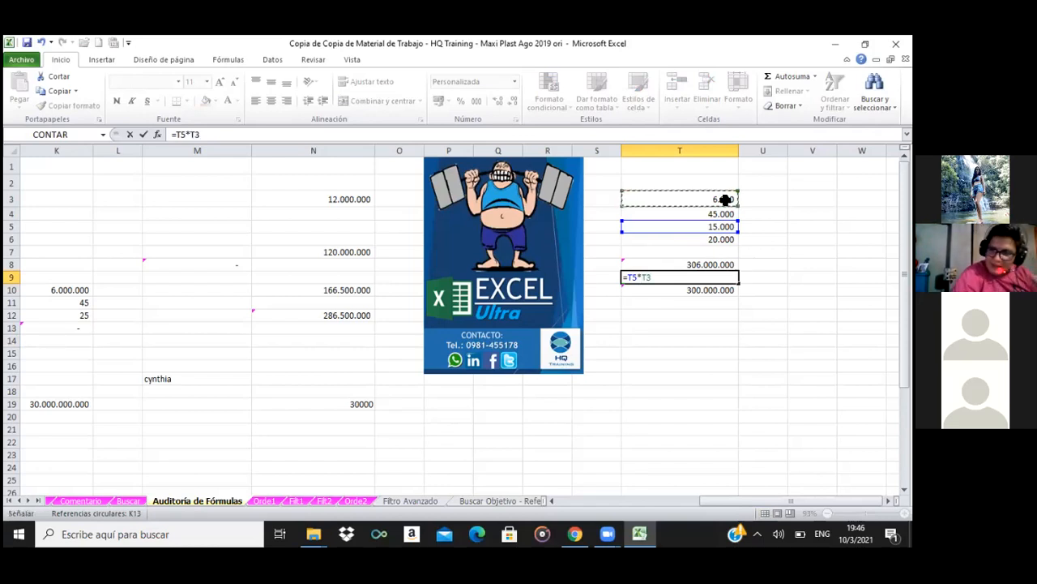
key("Return")
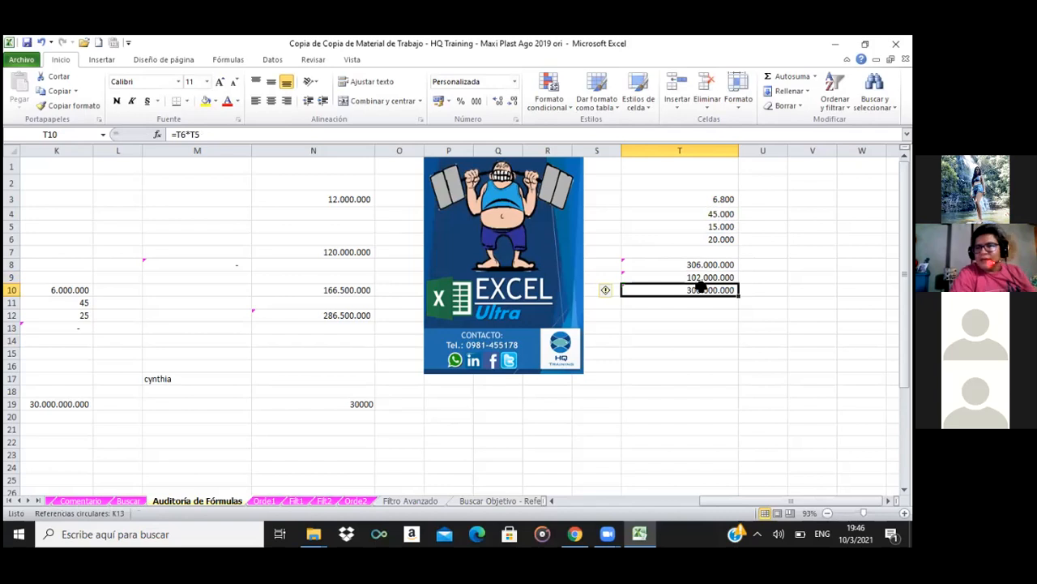
double_click(701, 286)
key("BackSpace")
key("BackSpace")
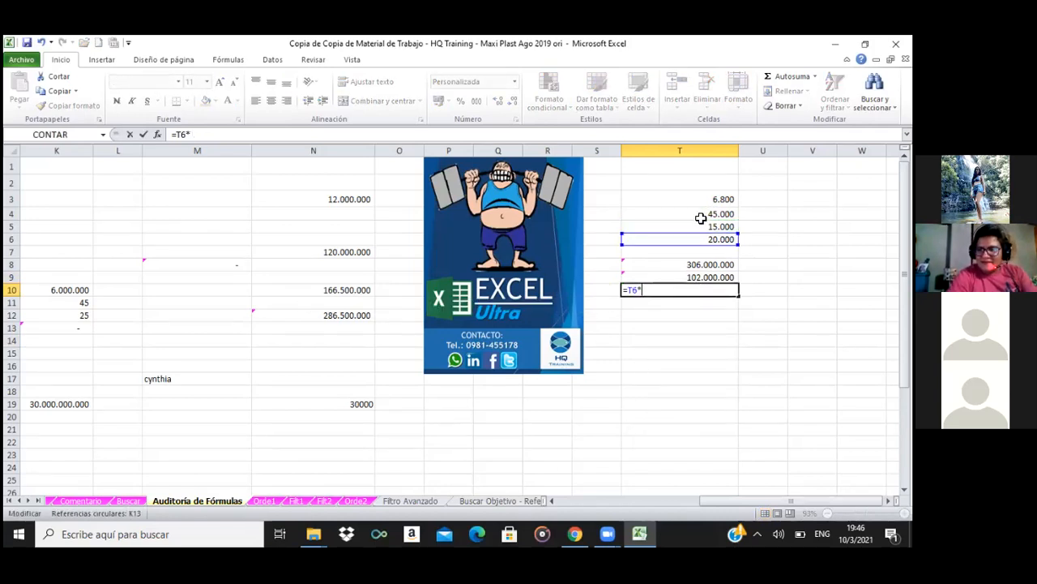
left_click(717, 194)
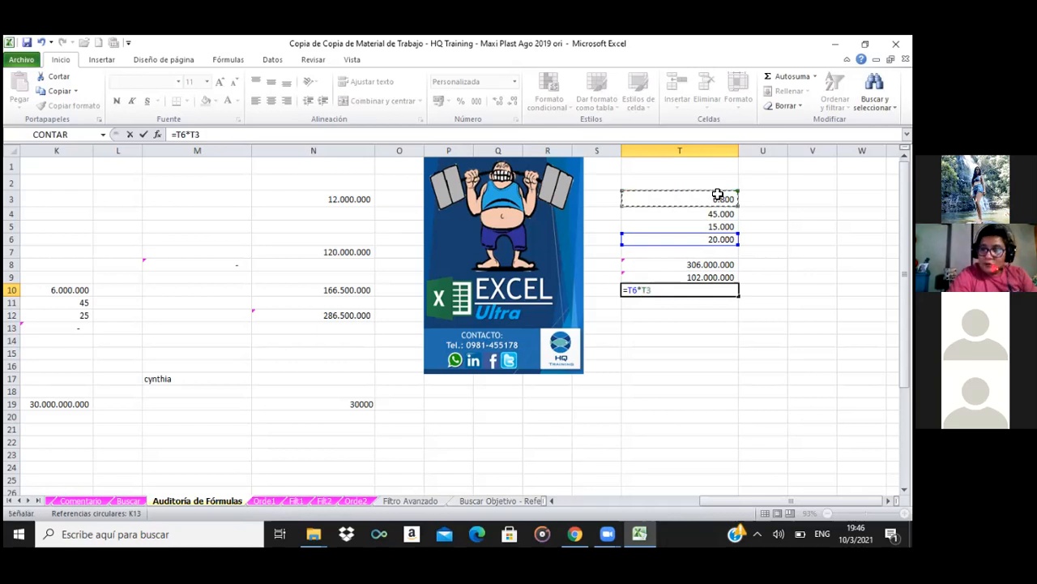
key("Return")
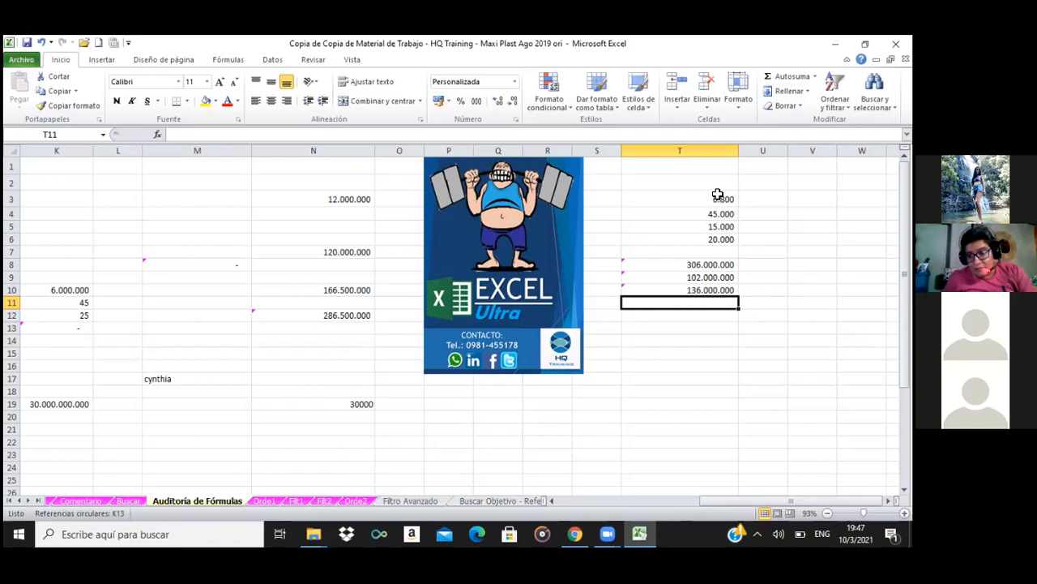
Select T8 and start editing its formula =T4*T3.
left_click(691, 264)
double_click(691, 264)
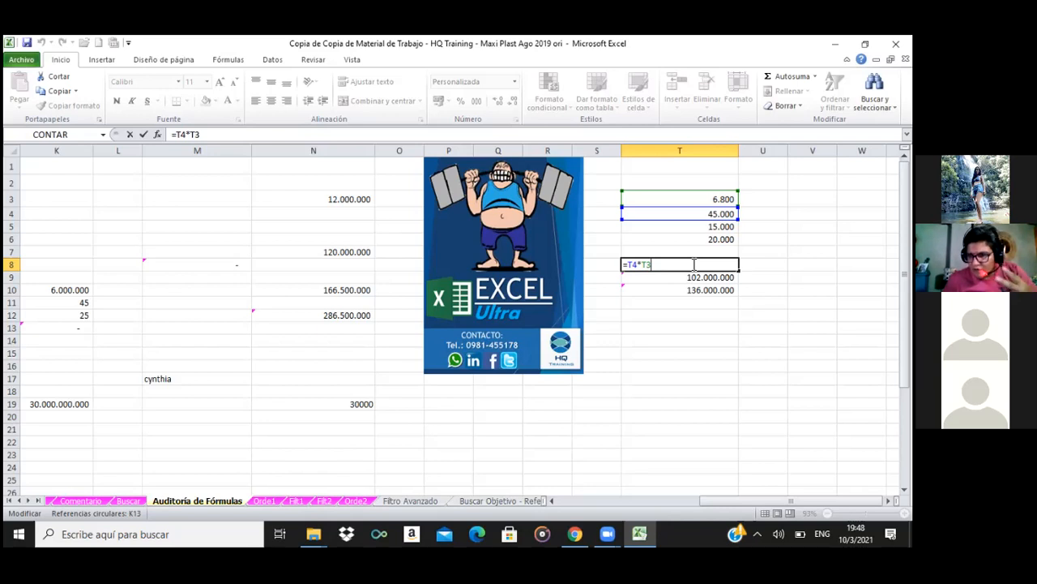
Cancel the T8 edit, undo the T3 changes to T9 and T10, and reopen T9's formula =T5*T4.
key("Escape")
key("ctrl+z")
key("ctrl+z")
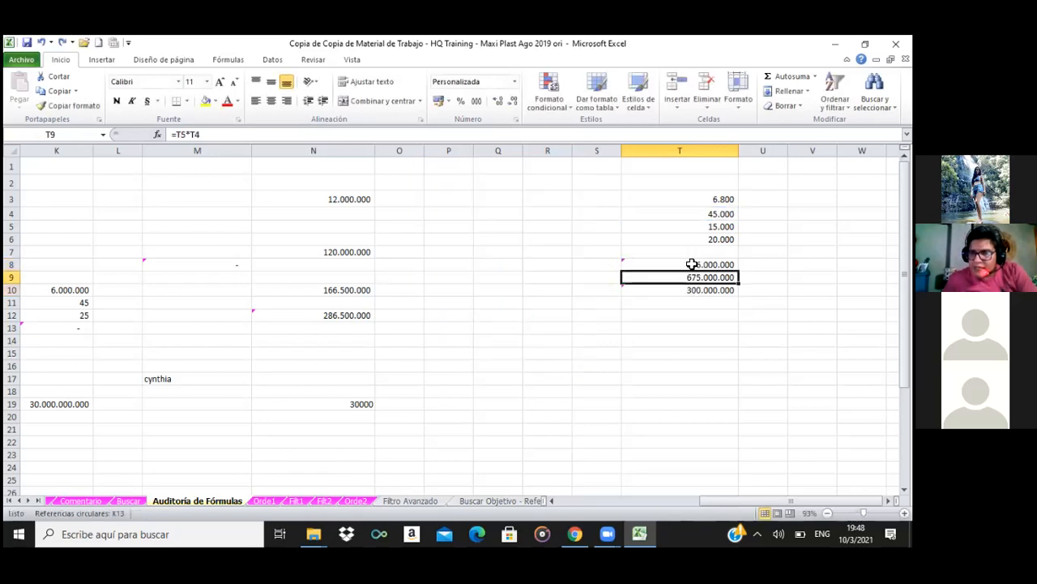
left_click(694, 313)
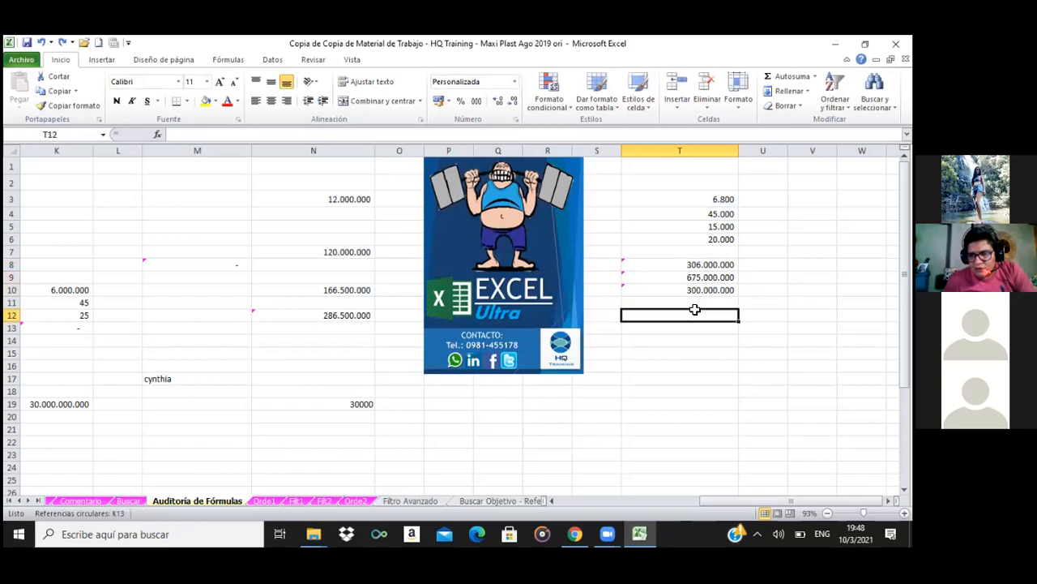
double_click(700, 277)
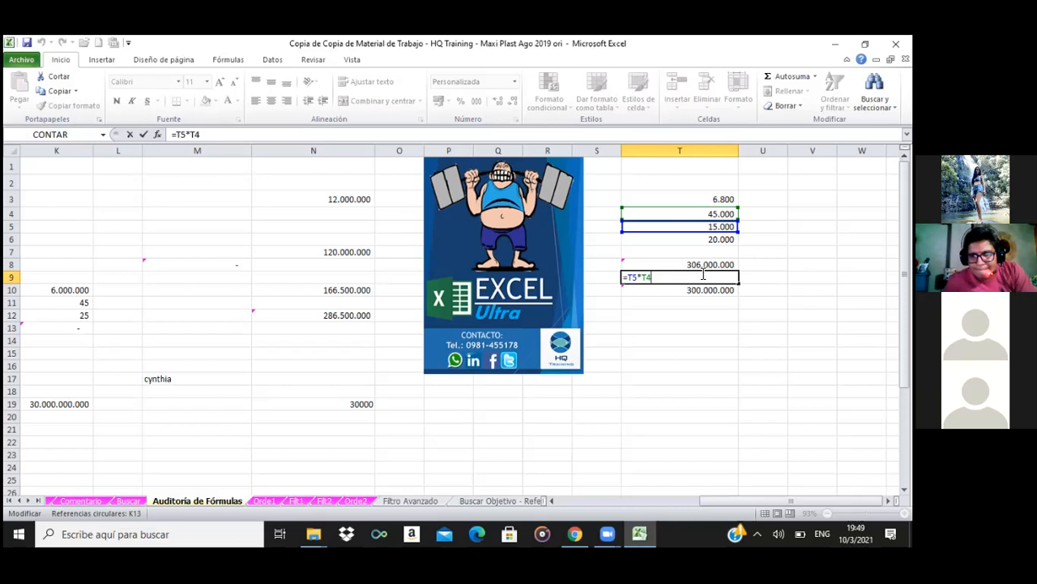
key("Return")
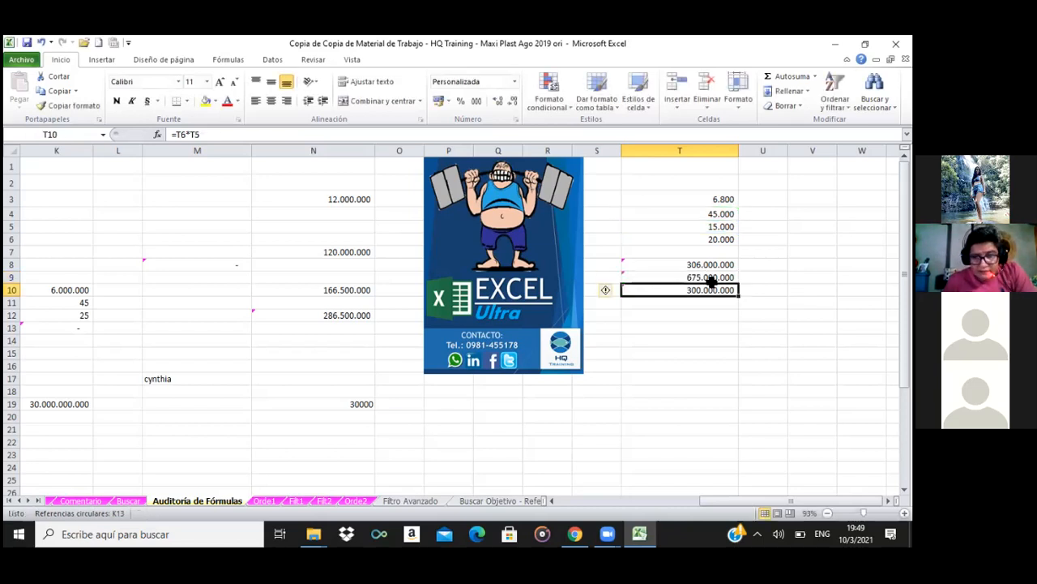
double_click(707, 290)
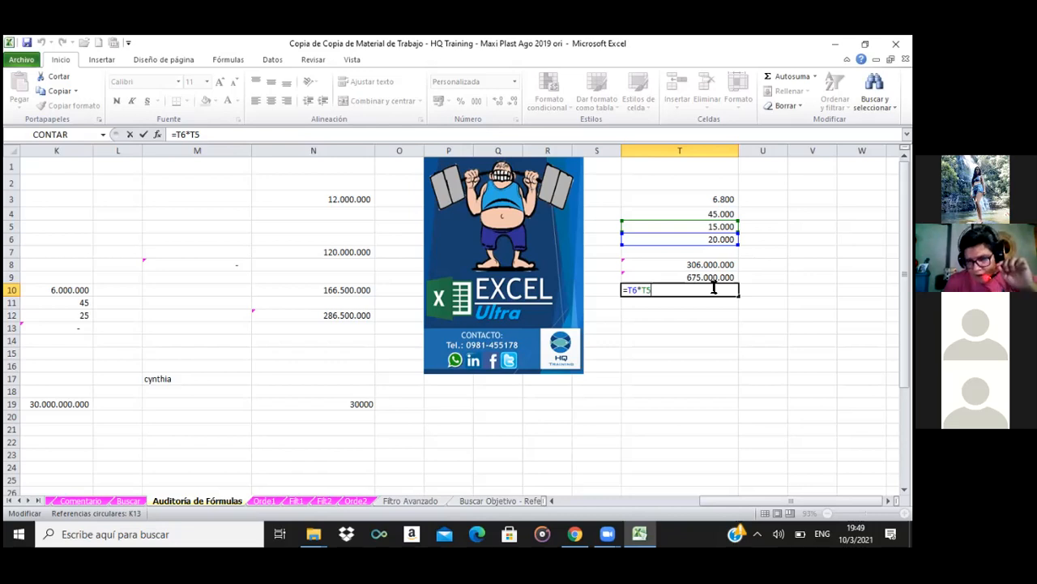
key("Return")
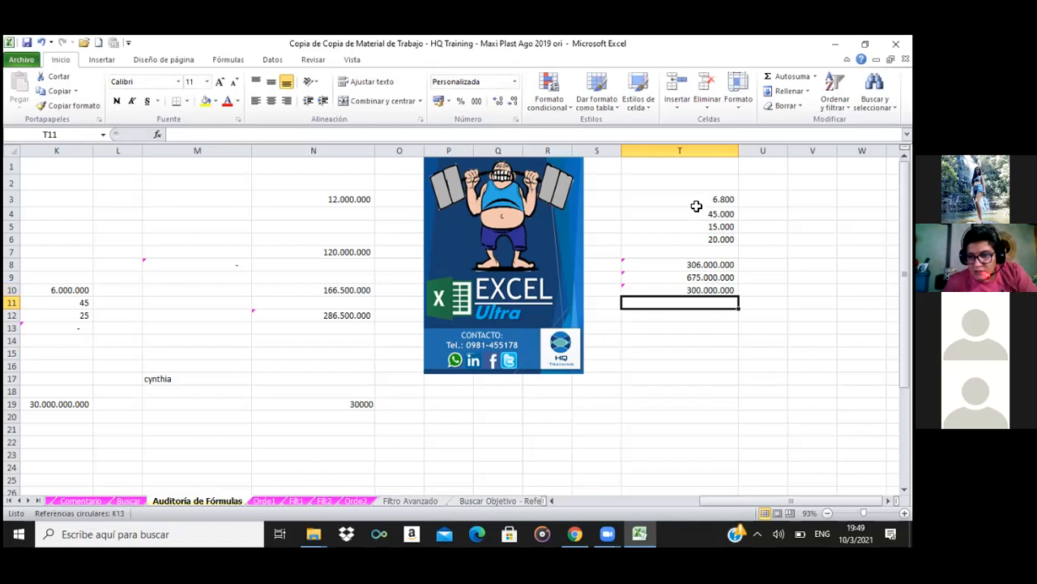
left_click(669, 264)
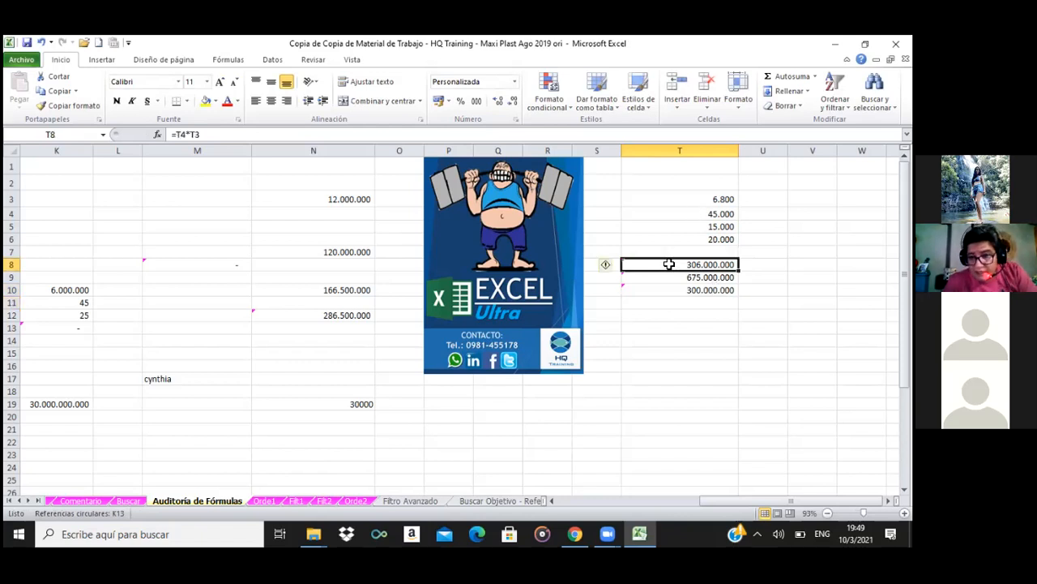
Open T8's formula =T4*T3 for editing and bring up the Windows Proyectar panel.
double_click(669, 264)
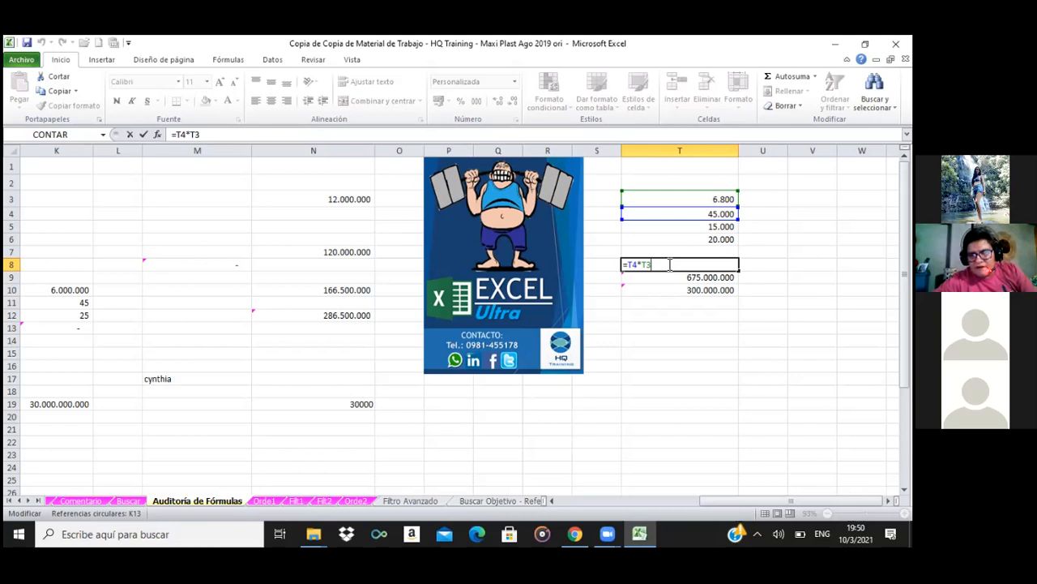
key("alt+Tab")
key("super+p")
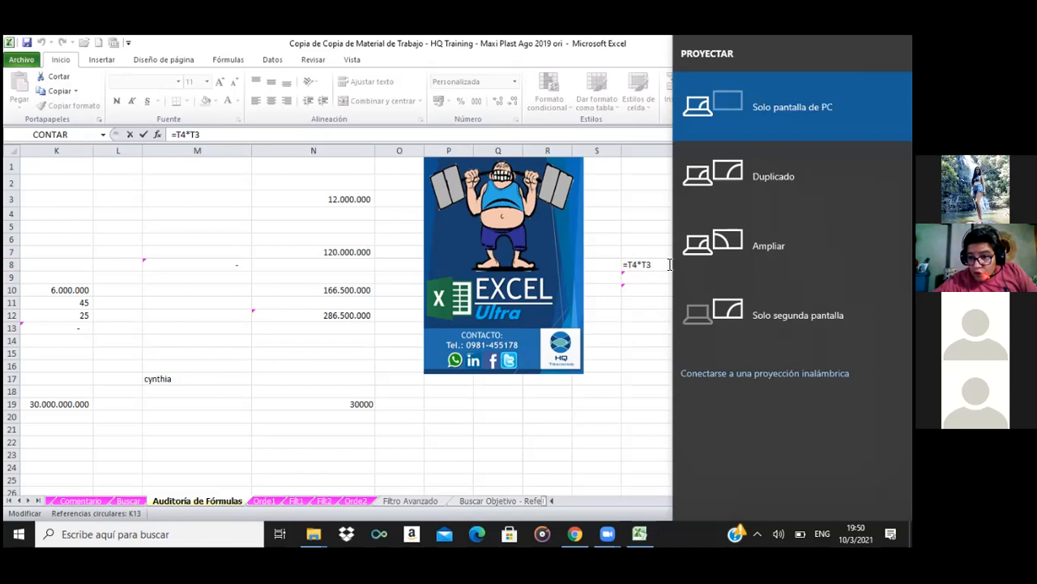
Close the Proyectar panel and confirm T8 as =T4*$T$3 with T3 locked (306.000.000).
left_click(619, 338)
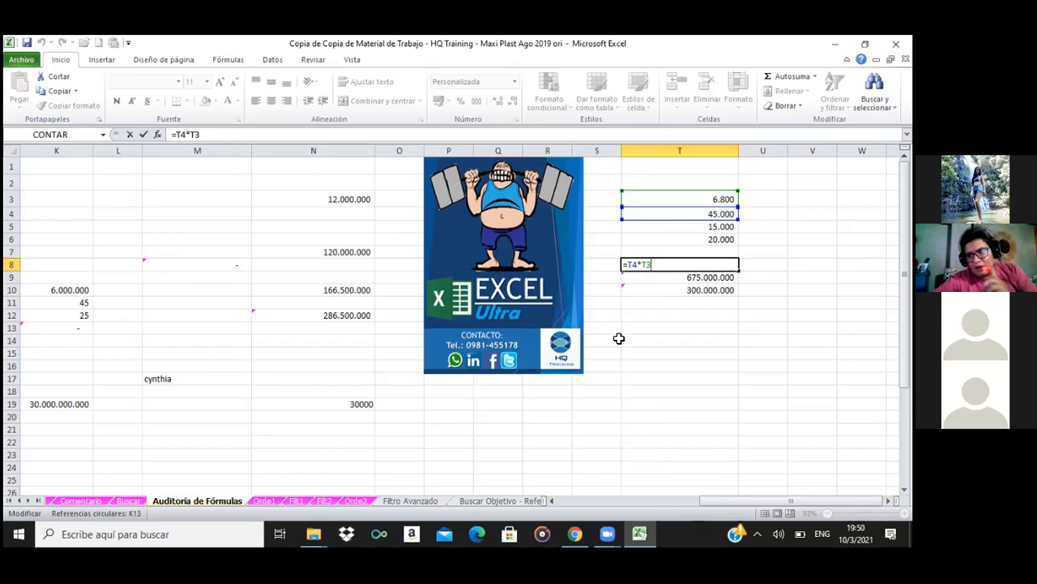
key("F4")
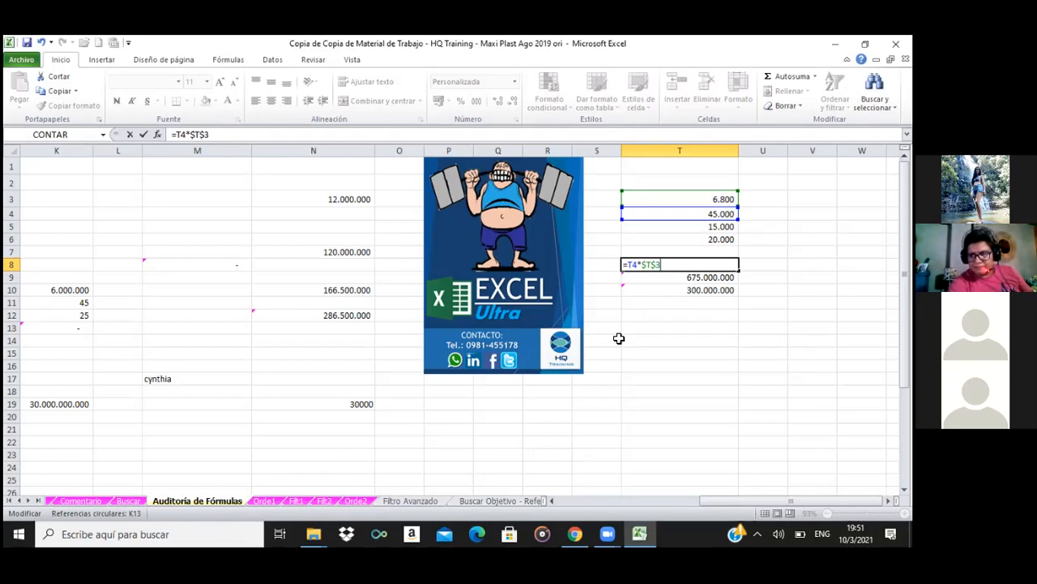
key("Return")
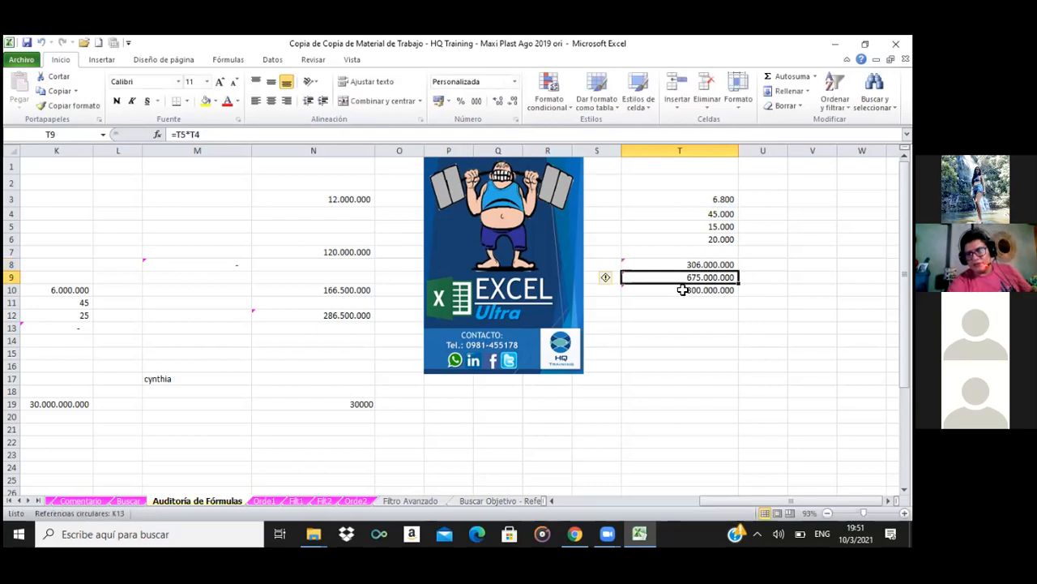
Fill =T4*$T$3 from T8 down to T10 and confirm T9 (102.000.000) and T10 (136.000.000).
left_click(735, 264)
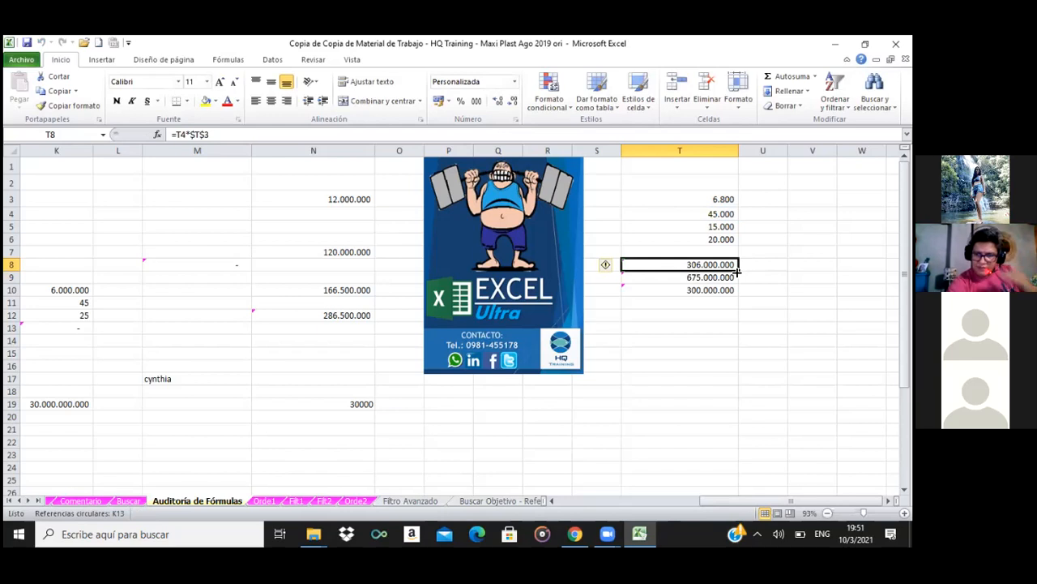
left_click_drag(737, 271, 742, 298)
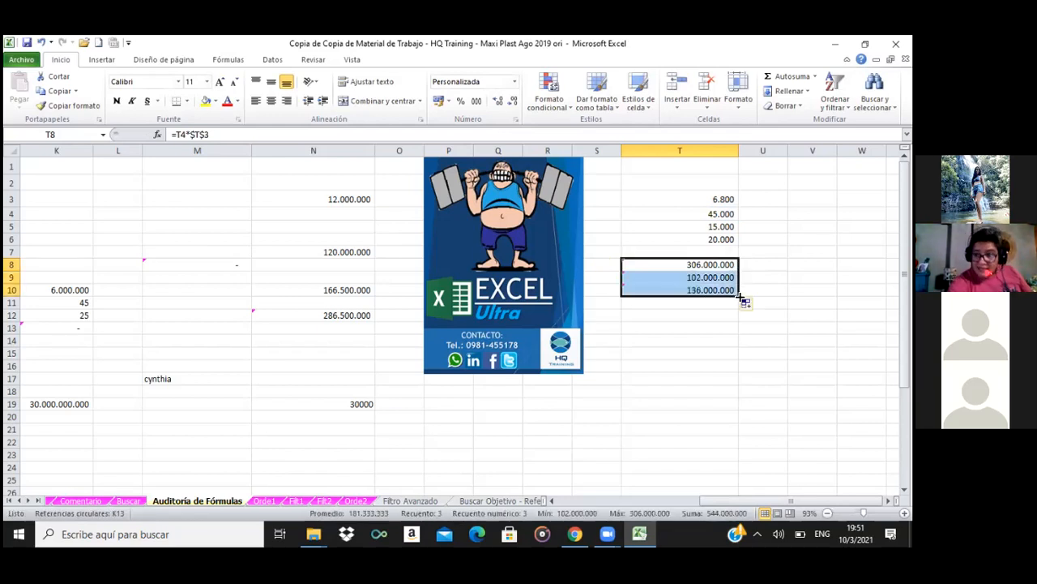
double_click(725, 276)
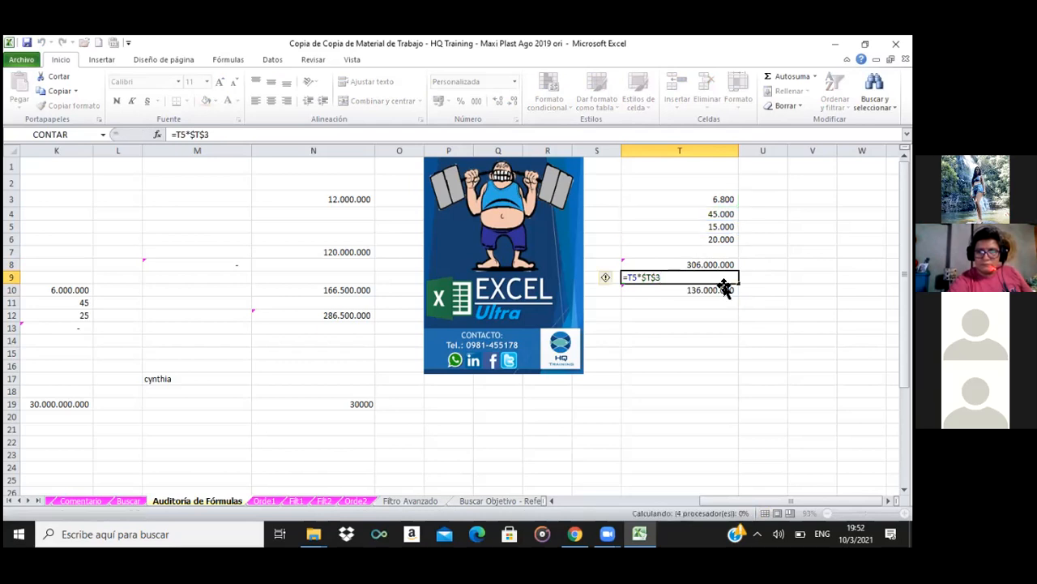
key("Return")
double_click(725, 293)
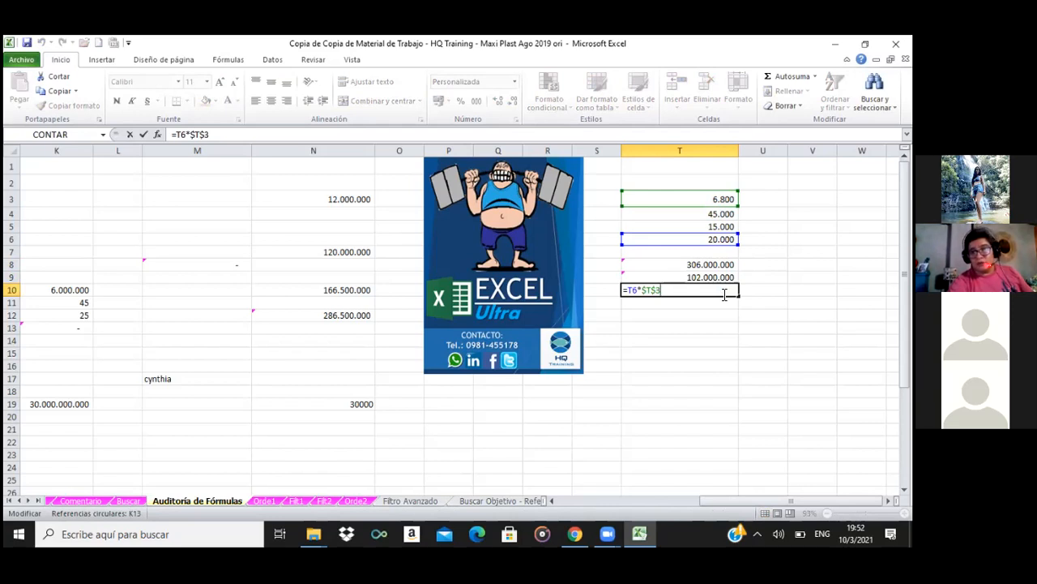
key("Return")
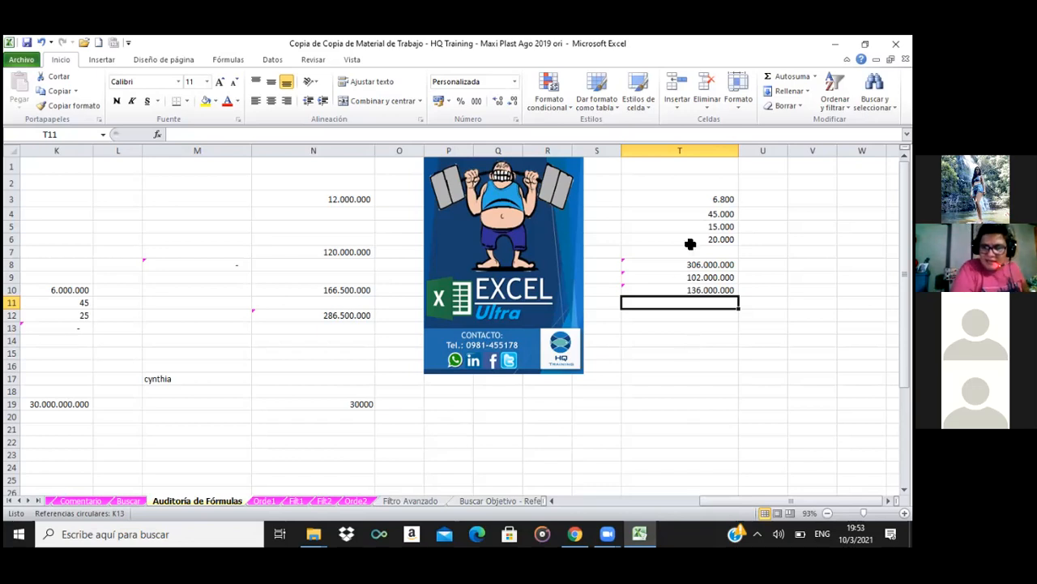
Copy the T8 formula across into U8 and open its formula =U4*$T$3 for editing.
left_click(723, 265)
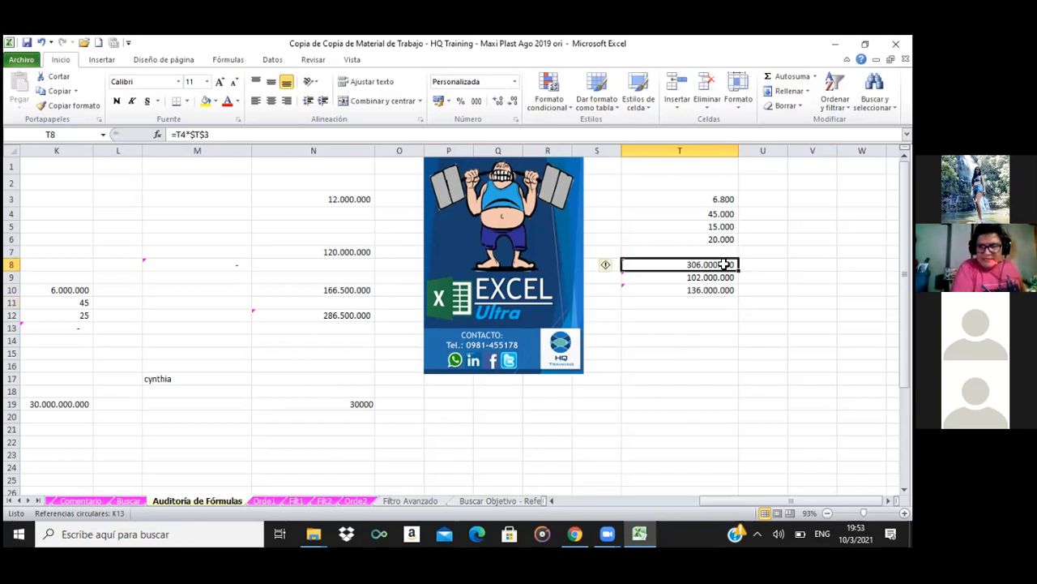
left_click_drag(739, 271, 744, 271)
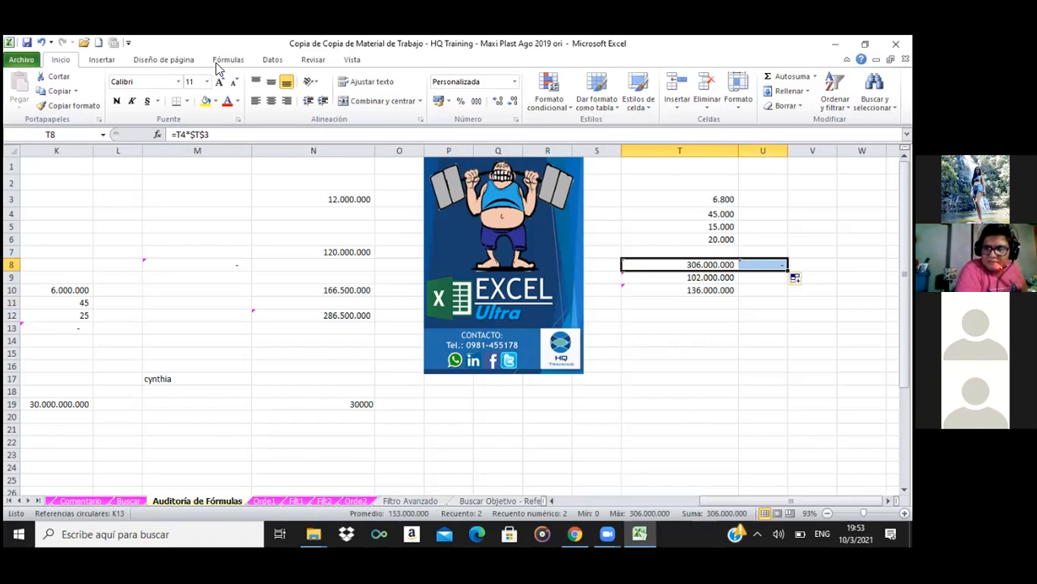
double_click(777, 264)
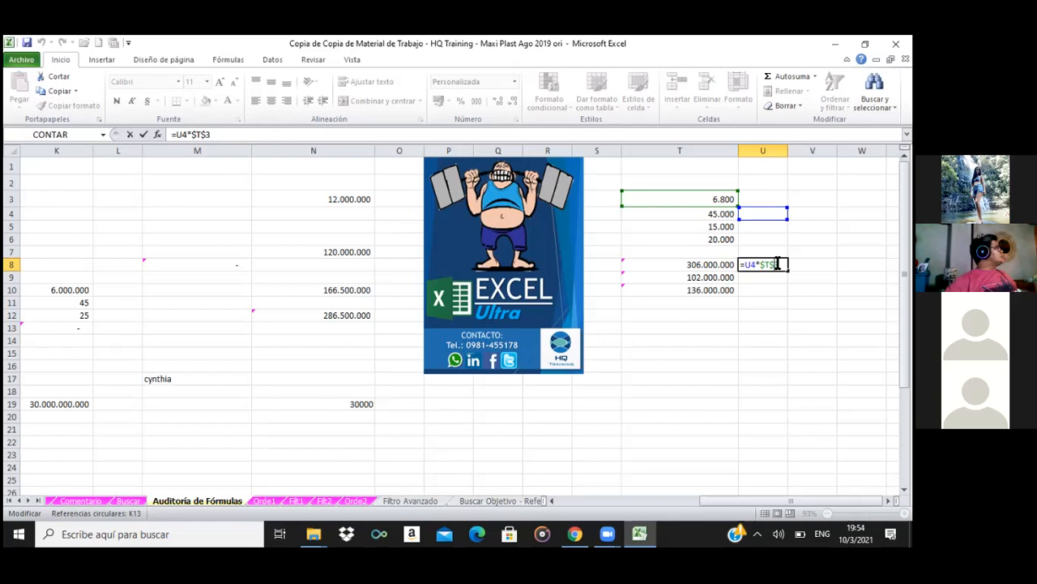
key("Return")
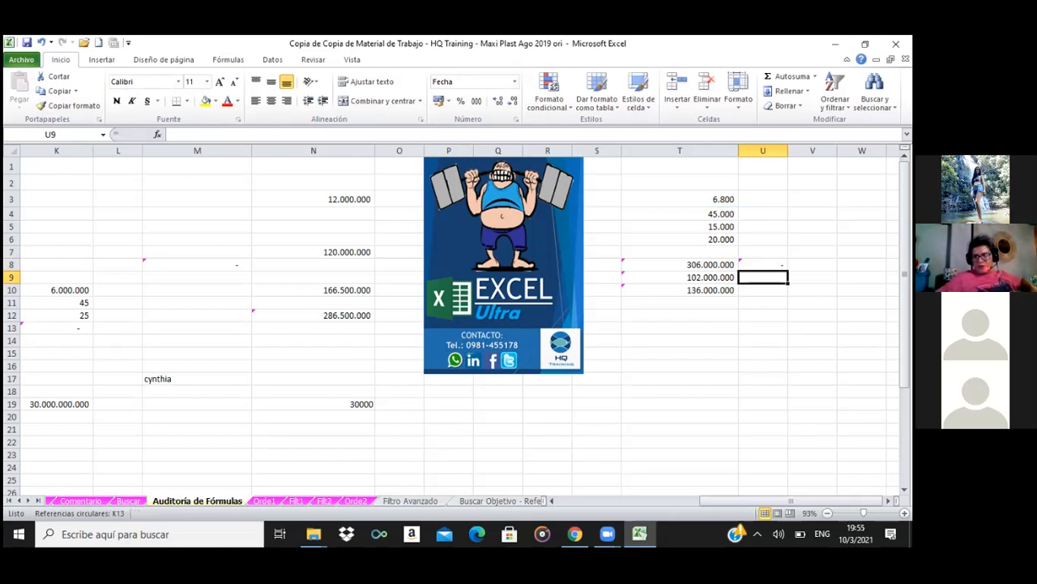
left_click(718, 200)
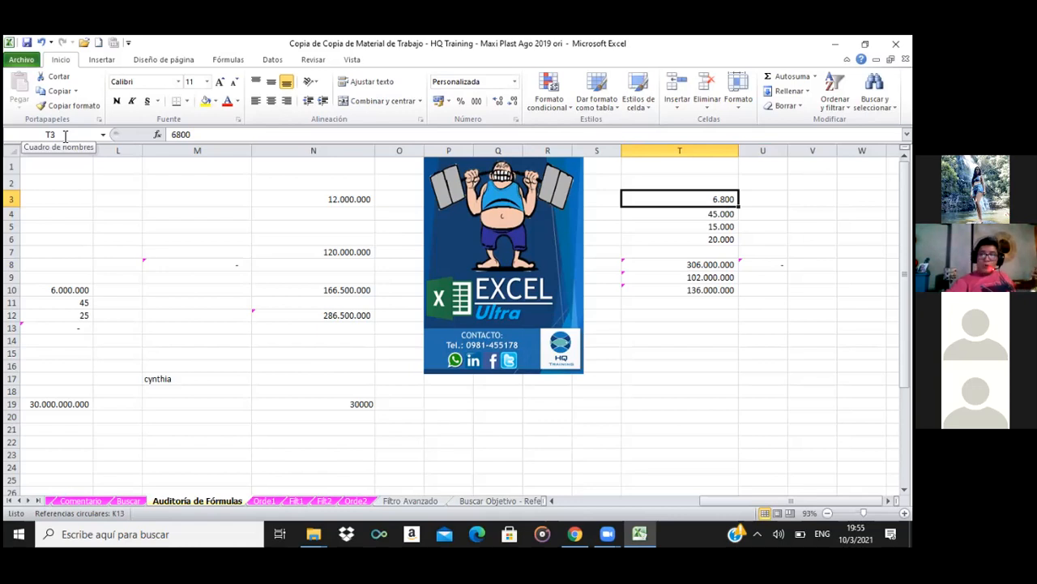
Name cell T3, the 6.800 exchange rate, as T.C in the Name Box.
left_click(65, 137)
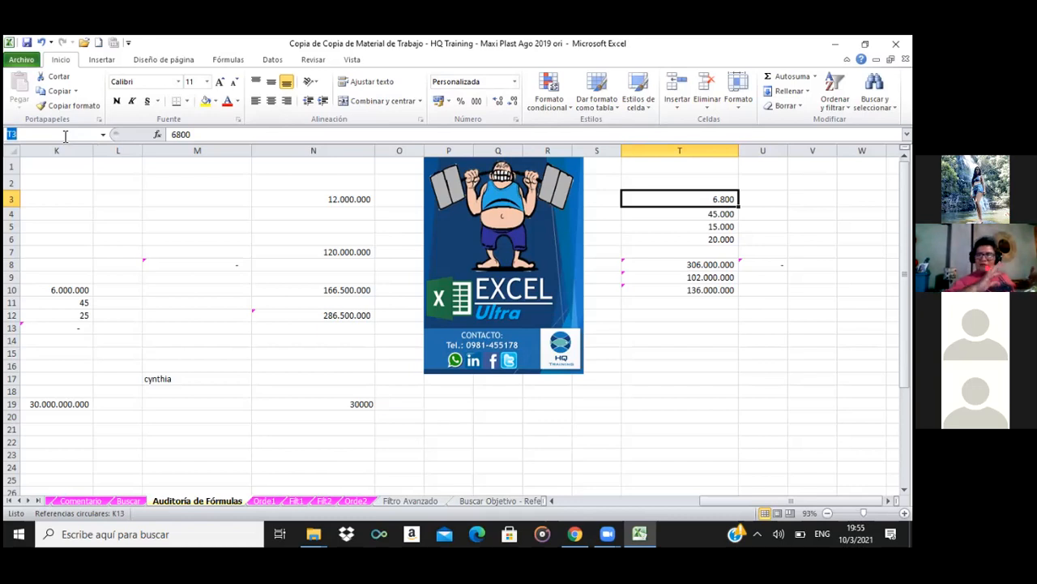
type("Tipo de")
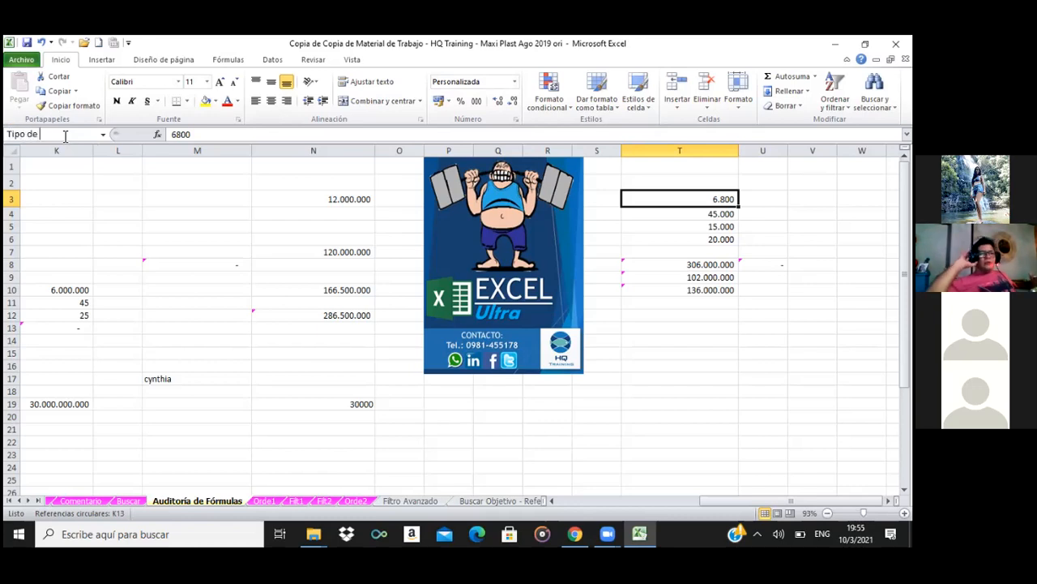
type(" Cambio")
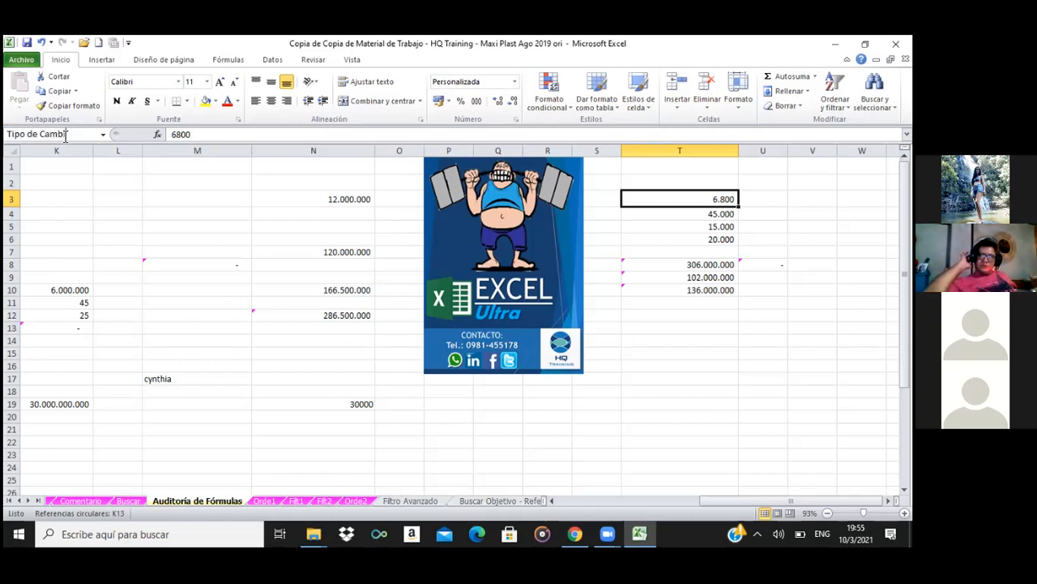
key("BackSpace")
key("BackSpace")
key("BackSpace")
key("BackSpace")
key("BackSpace")
key("BackSpace")
key("BackSpace")
key("BackSpace")
key("BackSpace")
key("BackSpace")
key("BackSpace")
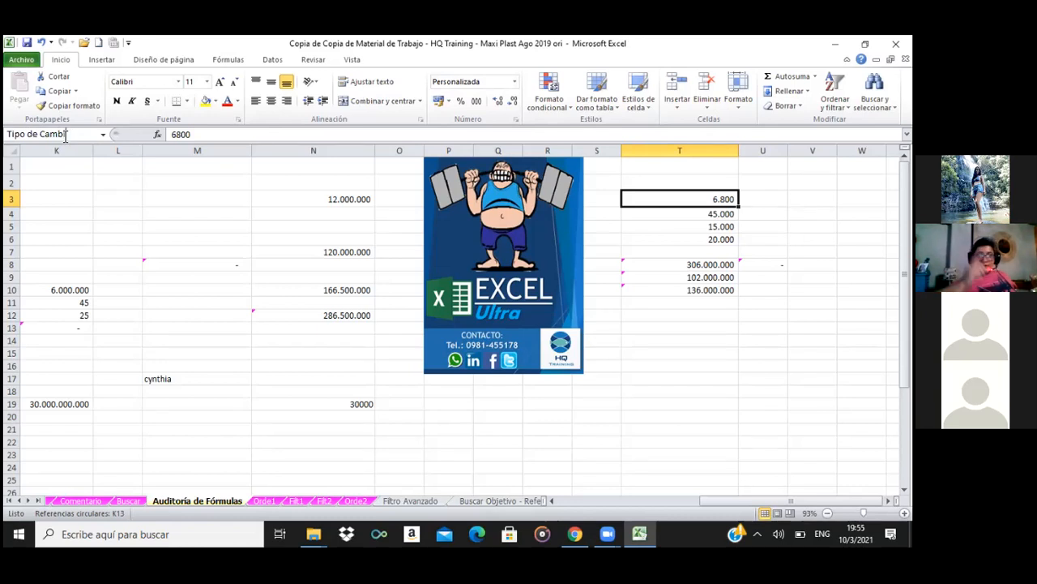
key("BackSpace")
key("BackSpace")
type(".C")
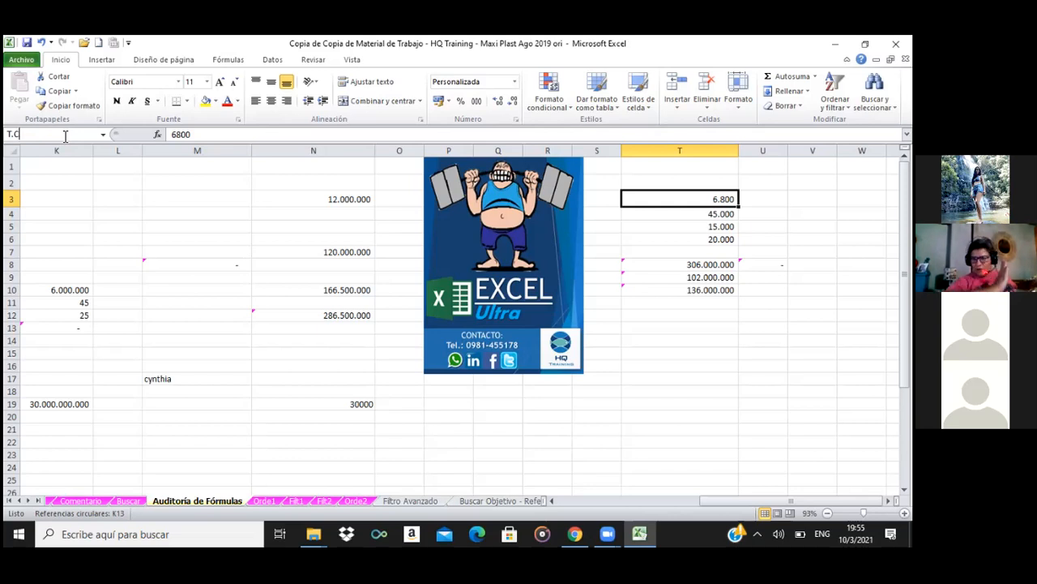
key("Return")
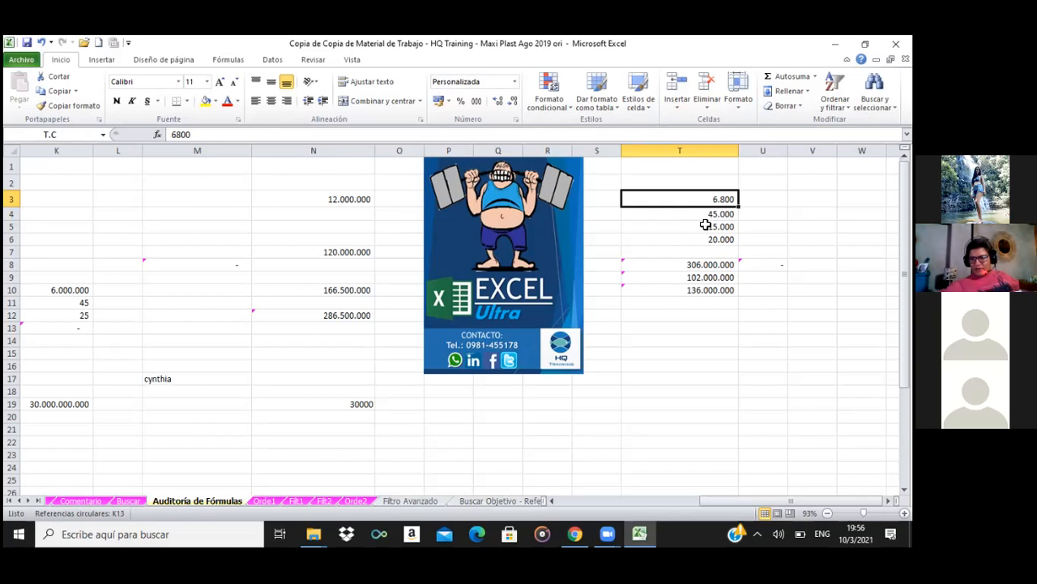
Rewrite U8 as =T4*T.C and fill it down to U12 (306.000.000, 102.000.000, 136.000.000).
left_click(763, 267)
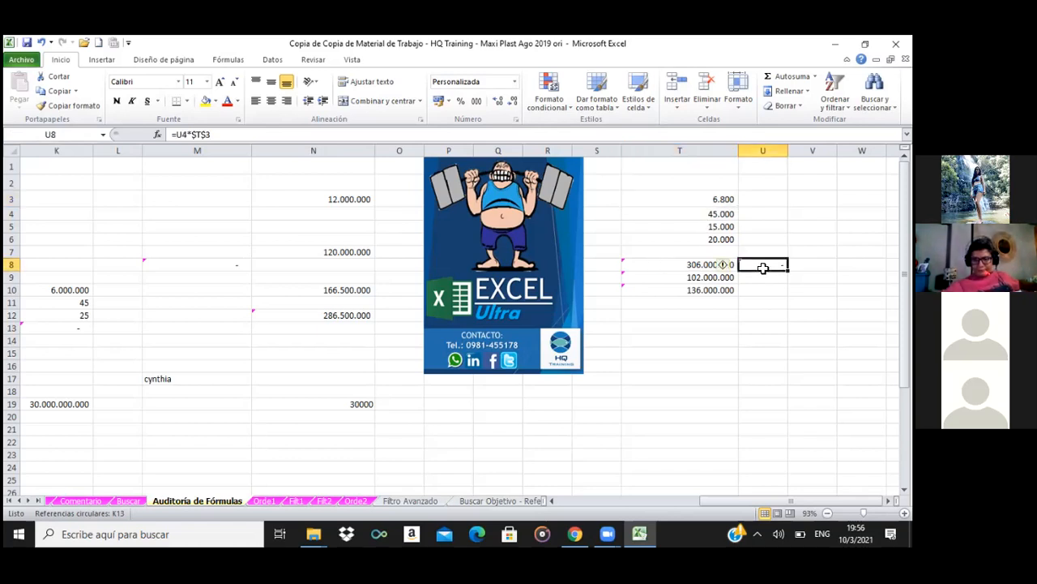
key("Delete")
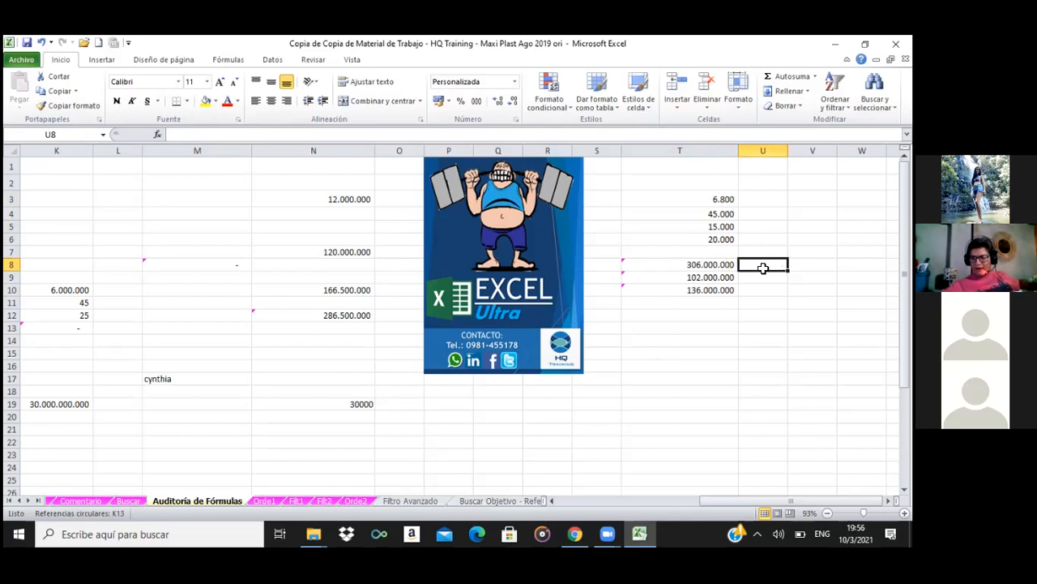
type("=")
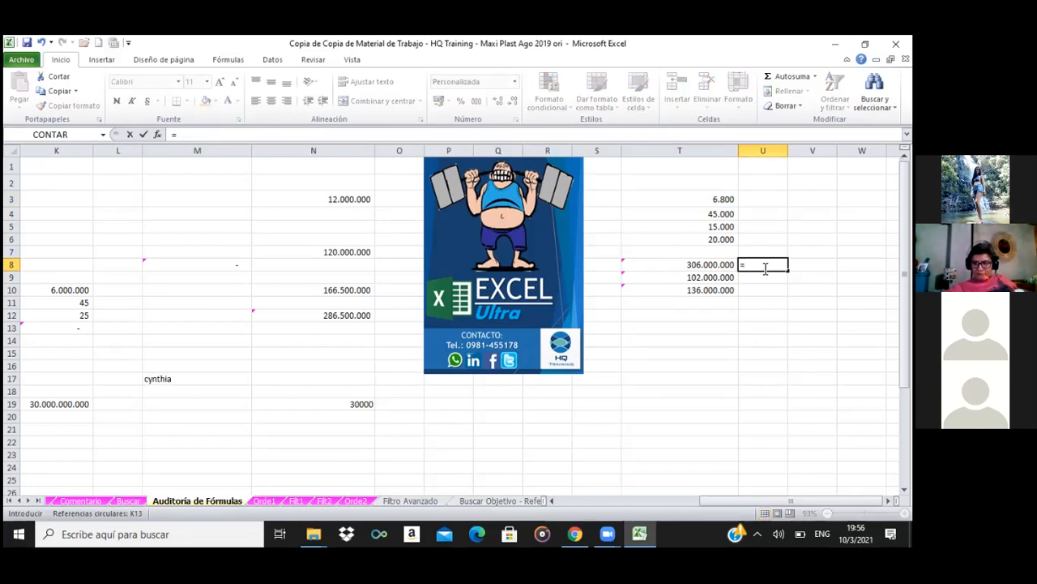
left_click(731, 215)
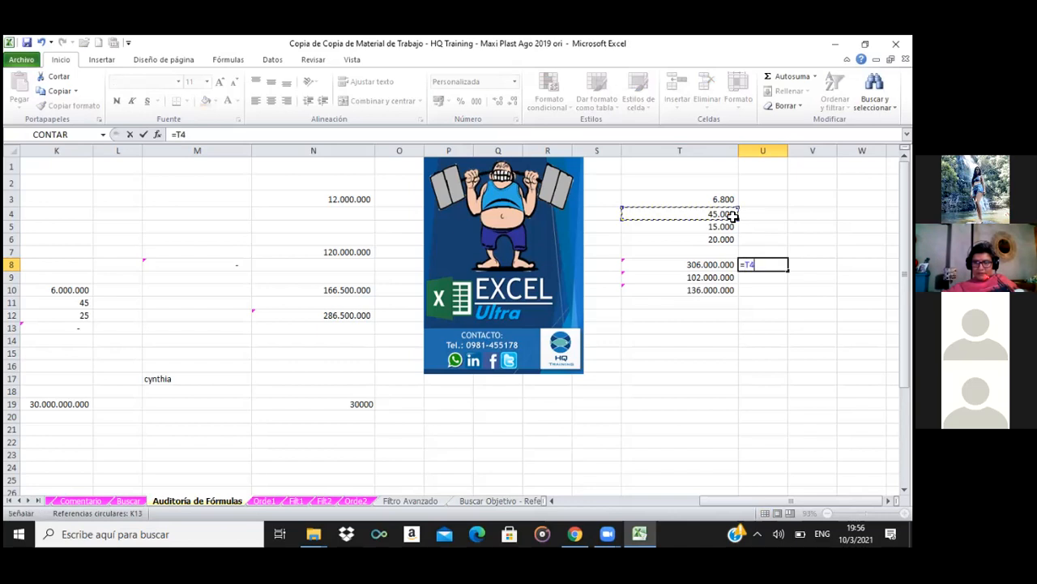
type("*")
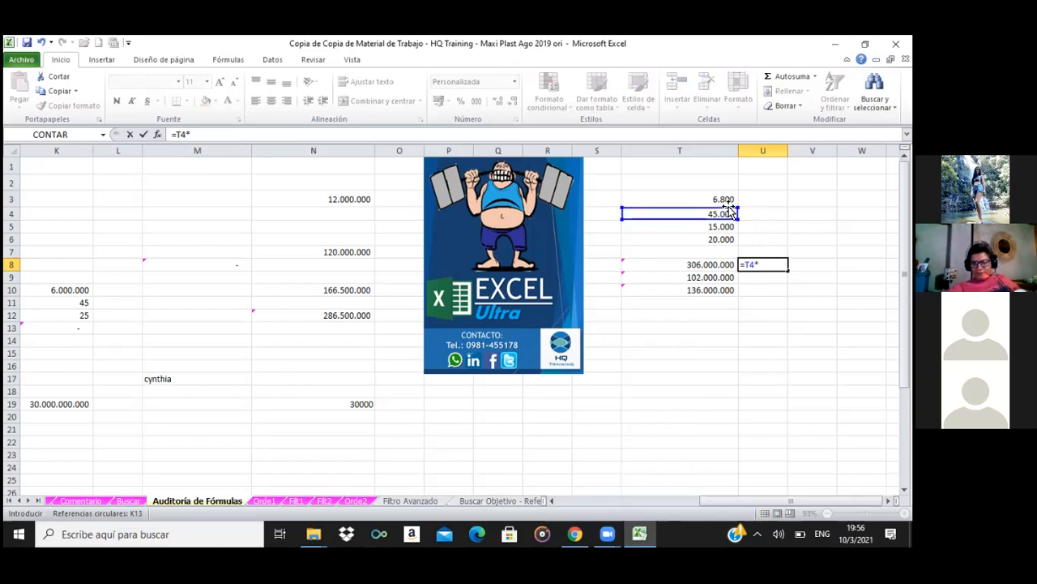
left_click(728, 200)
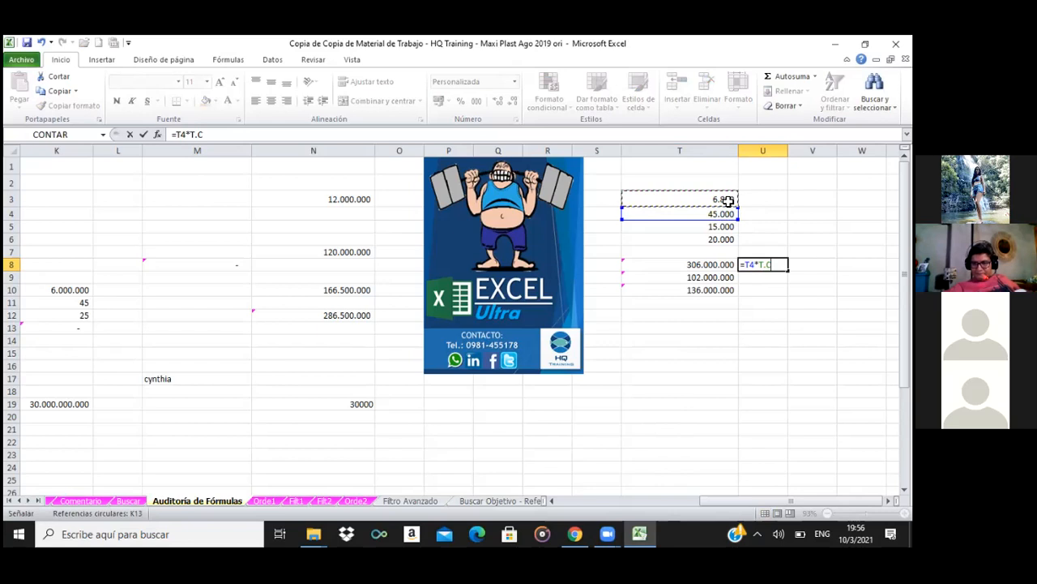
key("Return")
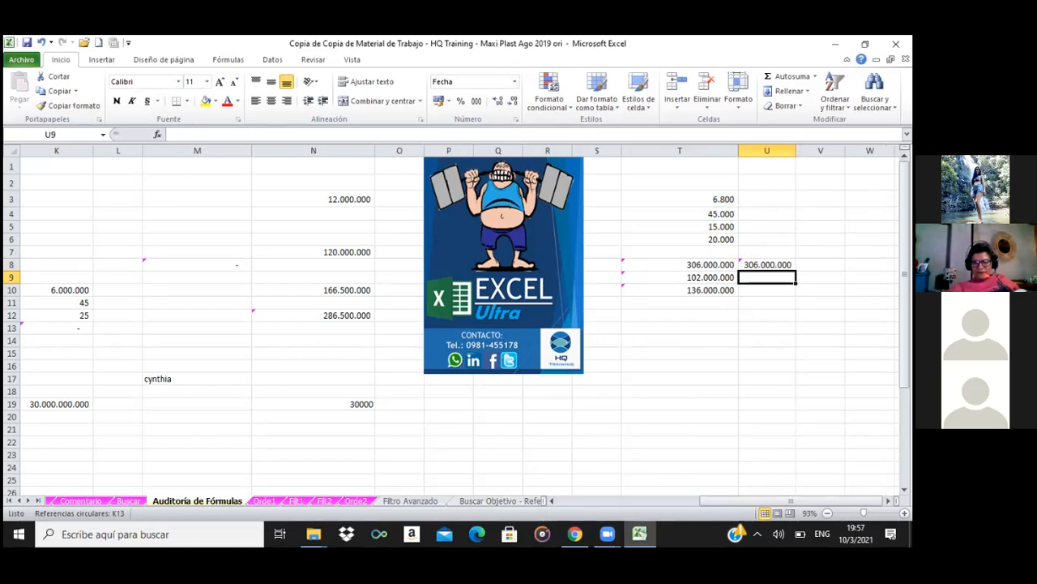
key("Up")
left_click_drag(722, 265, 766, 316)
Undo the fill to U12, refill U8's =T4*T.C downward, and clear the extra formula in U11.
key("Home")
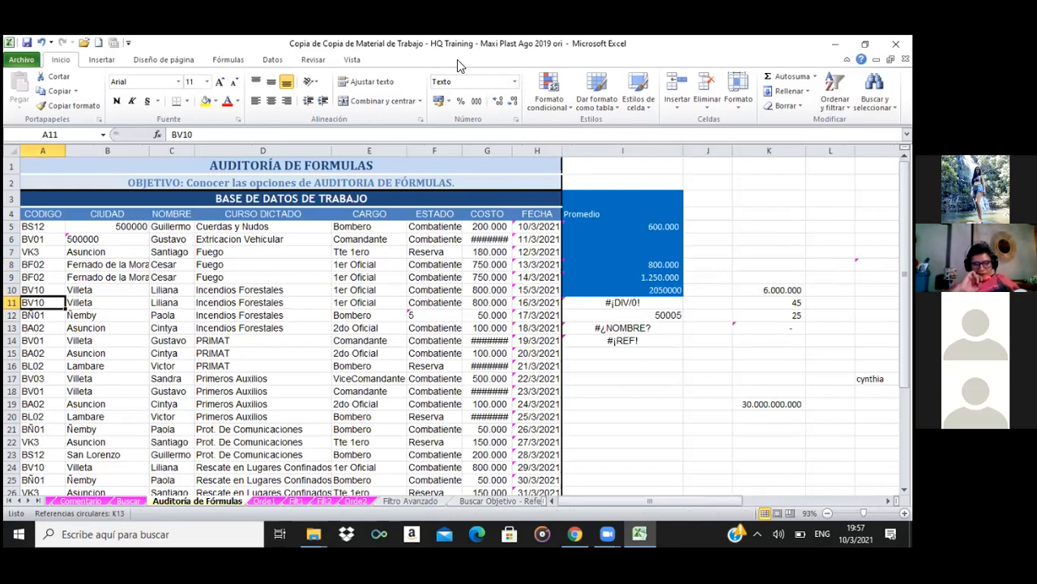
left_click(43, 45)
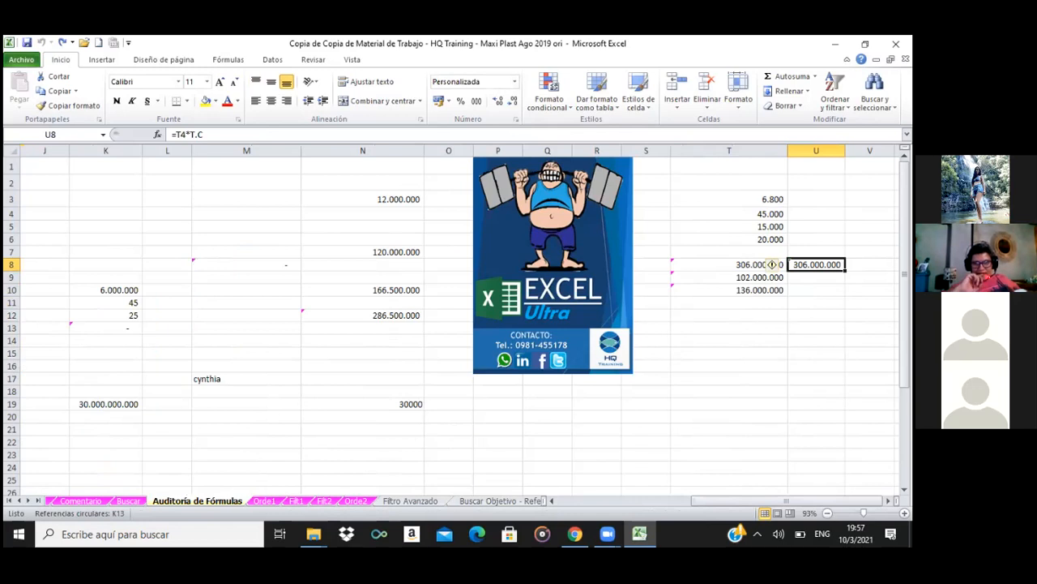
left_click(816, 290)
left_click(816, 264)
left_click_drag(845, 271, 846, 308)
left_click(816, 302)
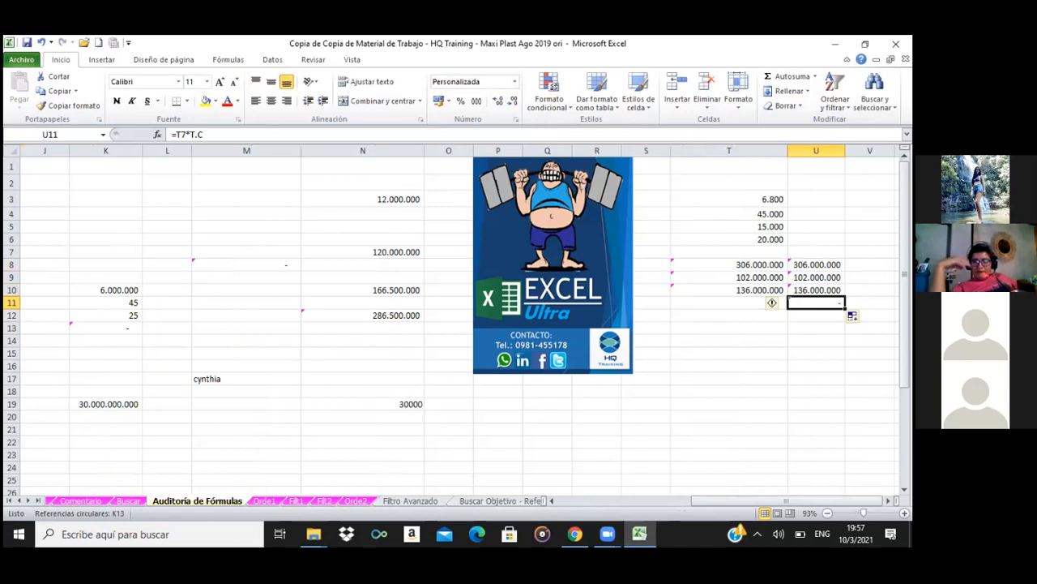
key("Delete")
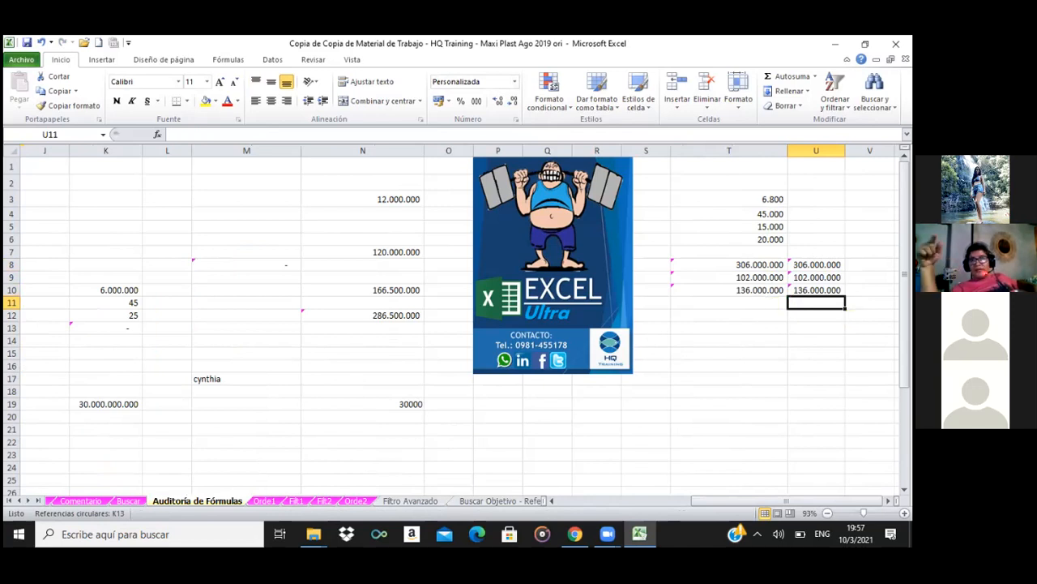
left_click(816, 340)
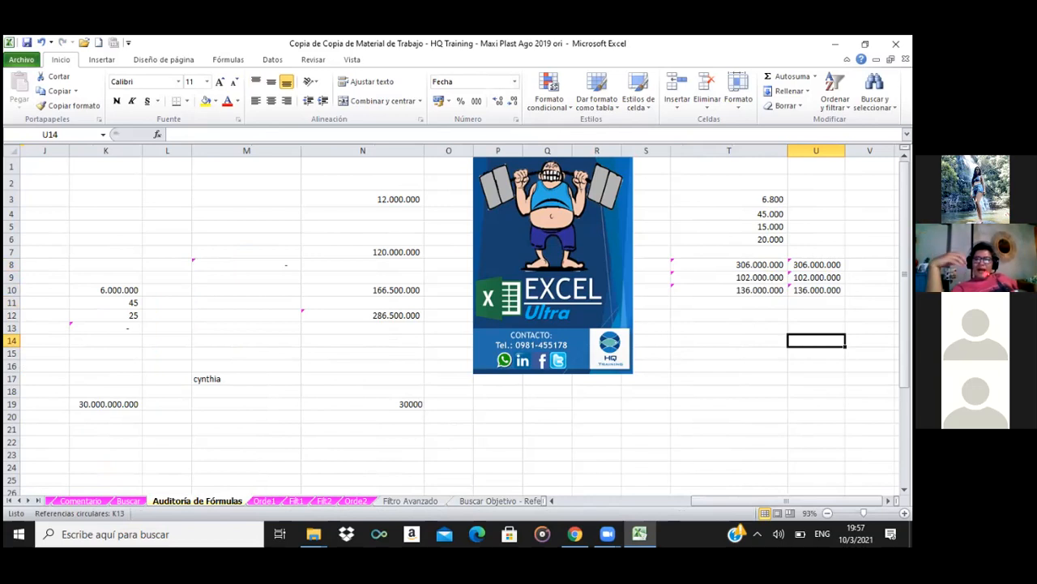
left_click(816, 264)
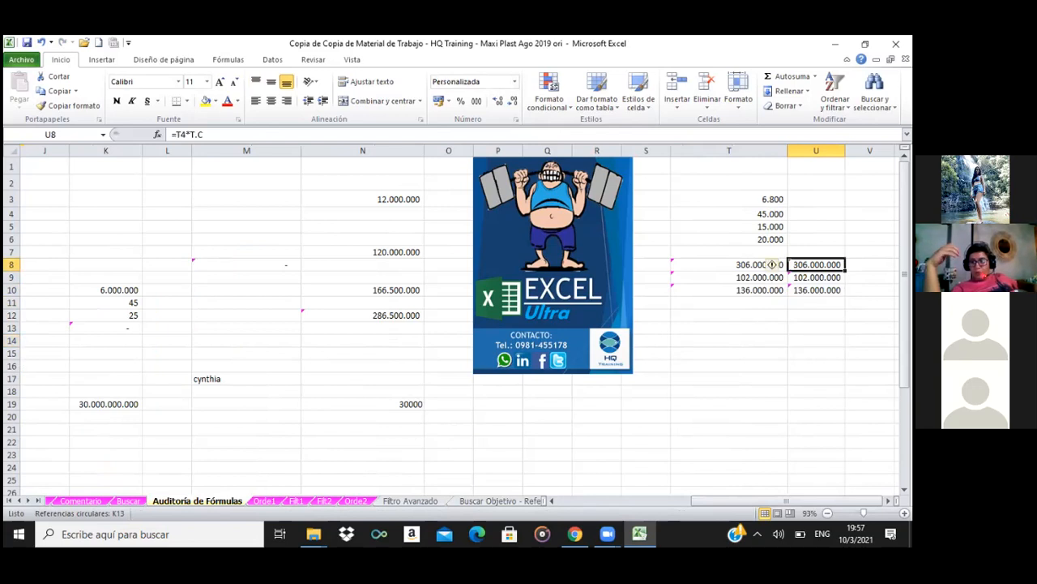
key("Down")
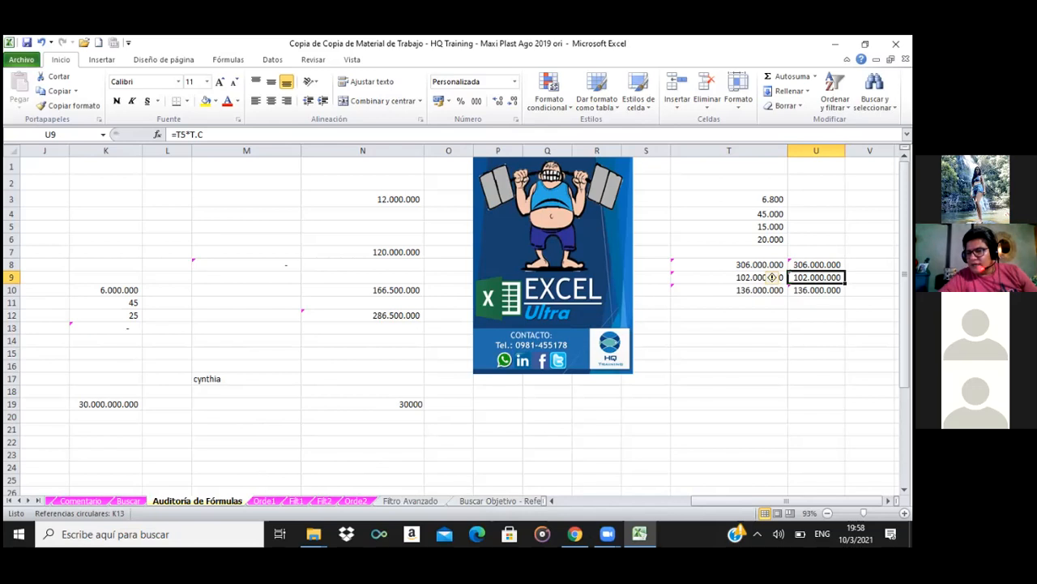
Name cell T5 valor2 using the Name Box.
left_click(759, 213)
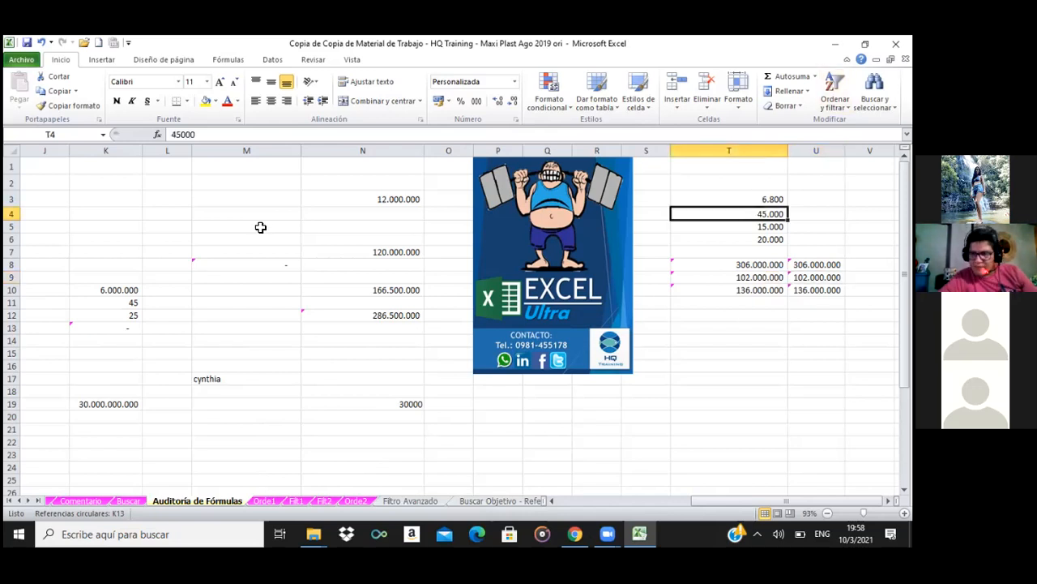
left_click(56, 135)
type("valor")
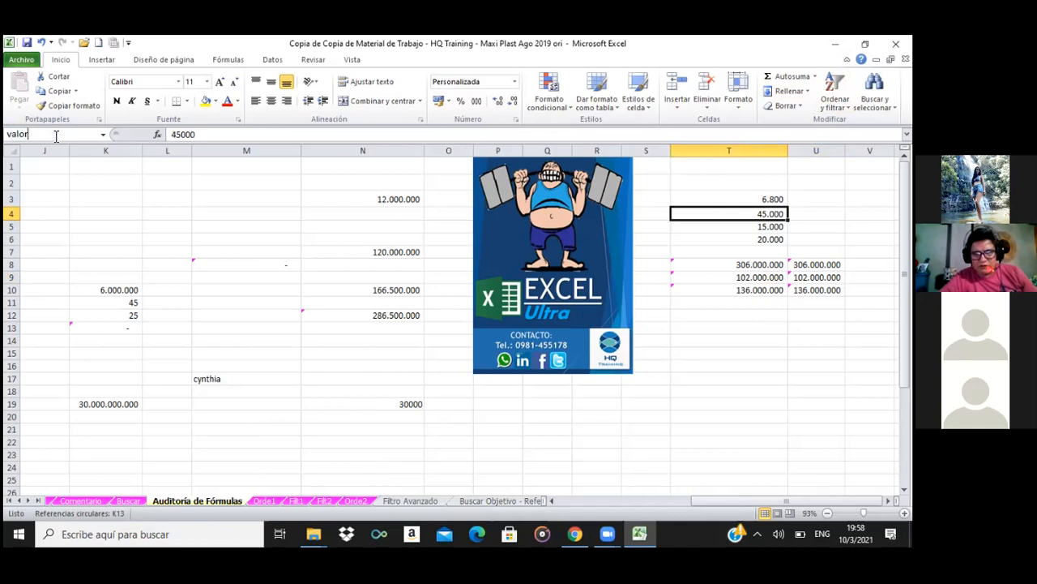
type("1")
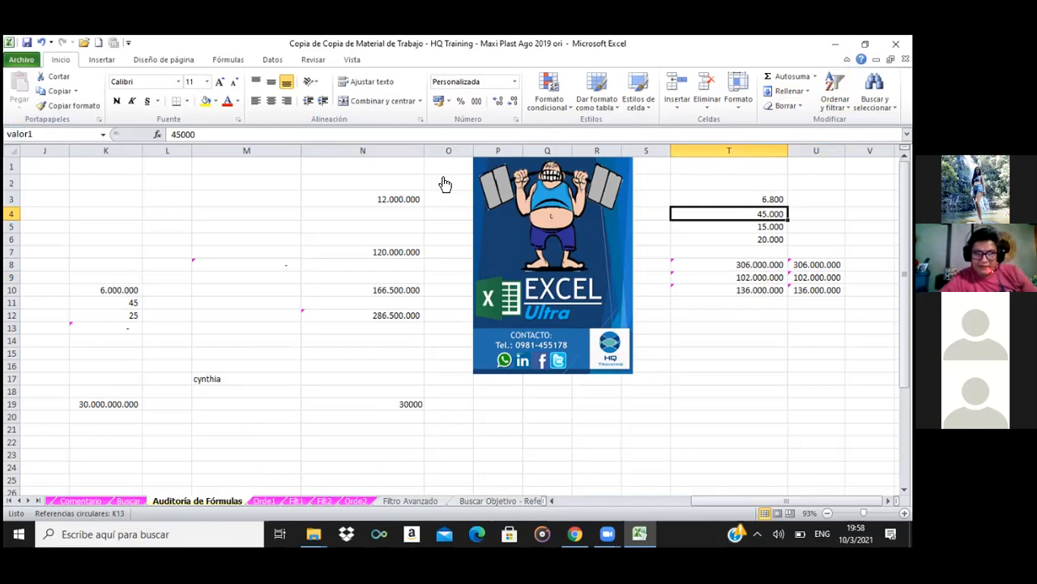
left_click(732, 227)
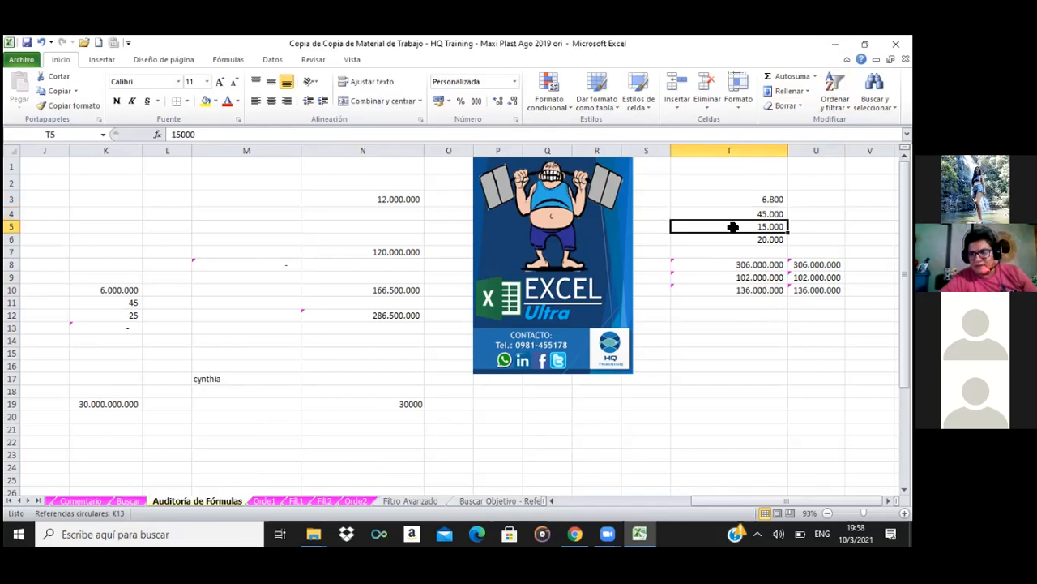
left_click(73, 134)
key("BackSpace")
type("valor2")
key("Return")
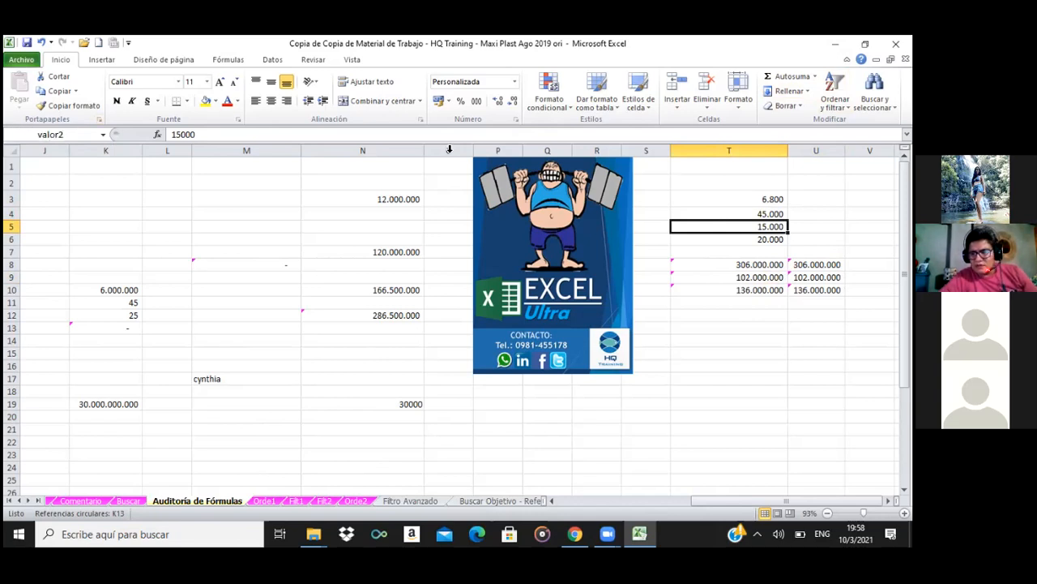
Name cell T4 valor1.
key("Up")
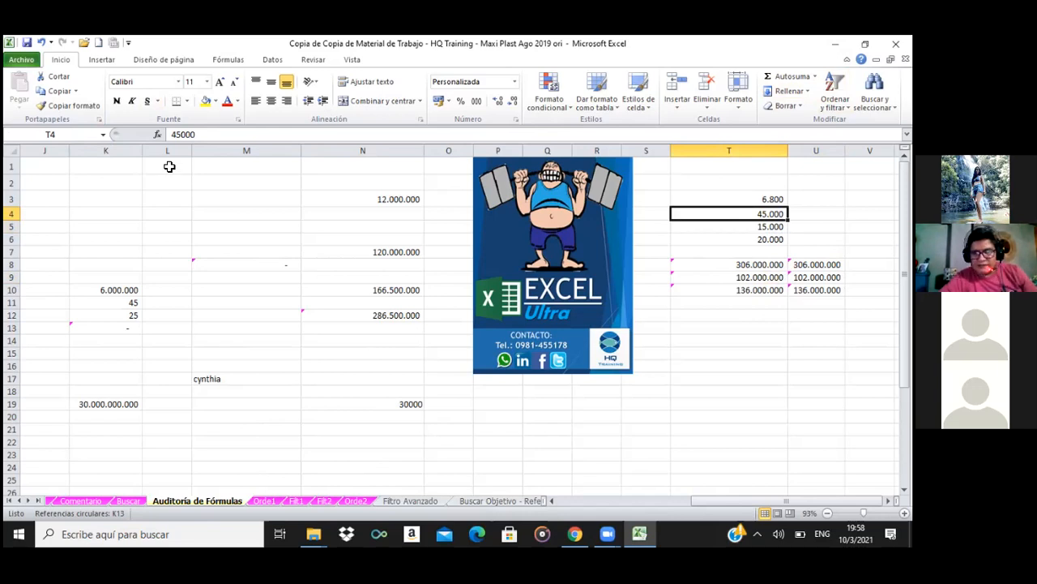
left_click(74, 135)
type("valor1")
key("Return")
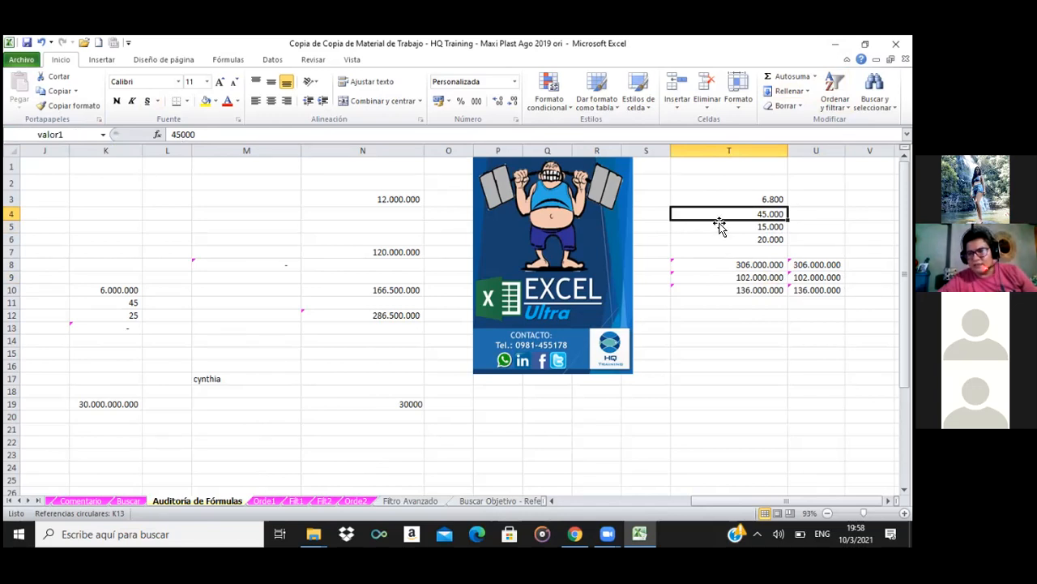
Return to cell T6 and name it valor3.
double_click(744, 238)
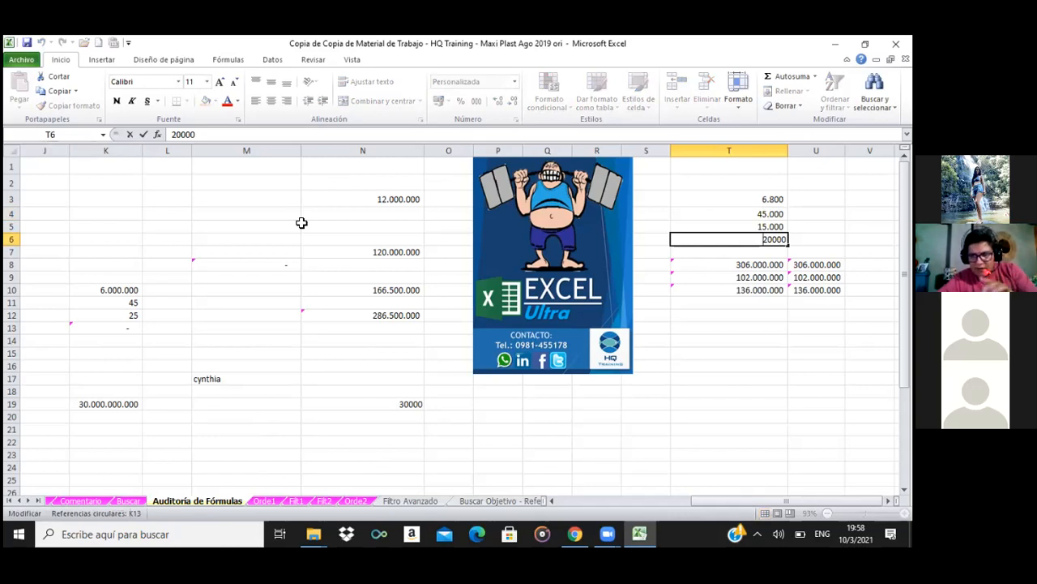
left_click(393, 302)
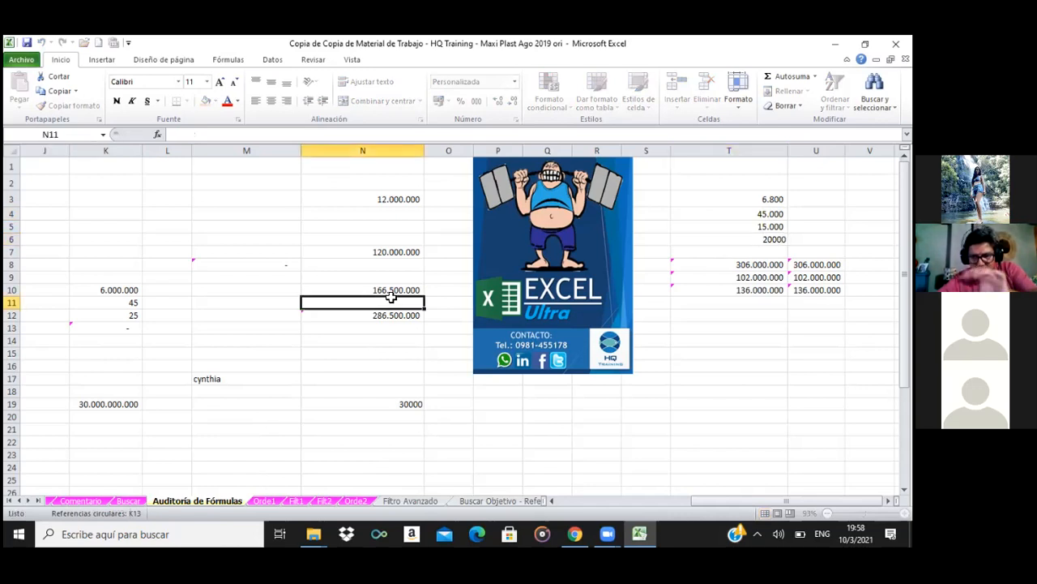
left_click(64, 134)
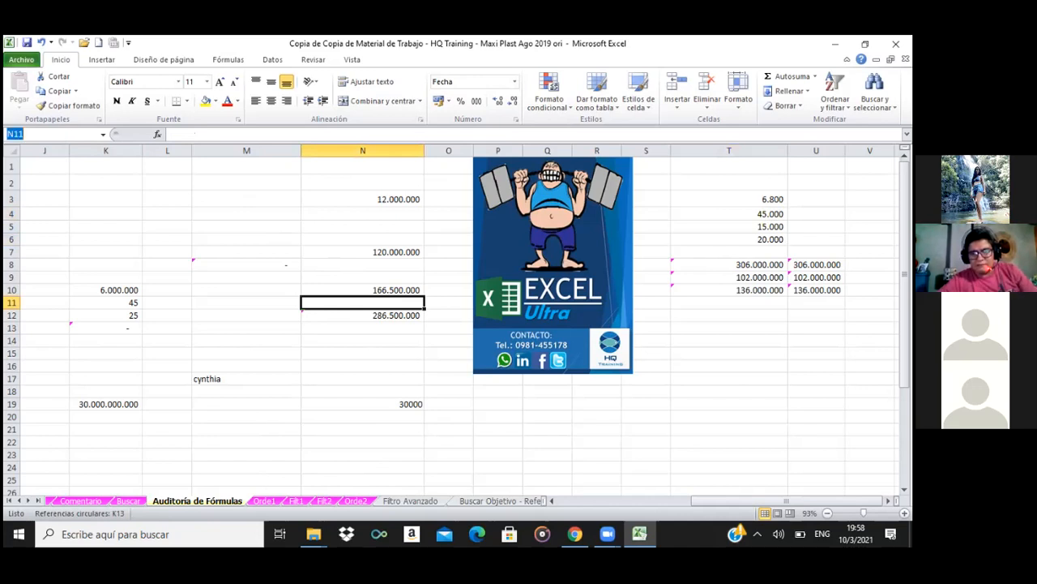
type("T6")
key("Return")
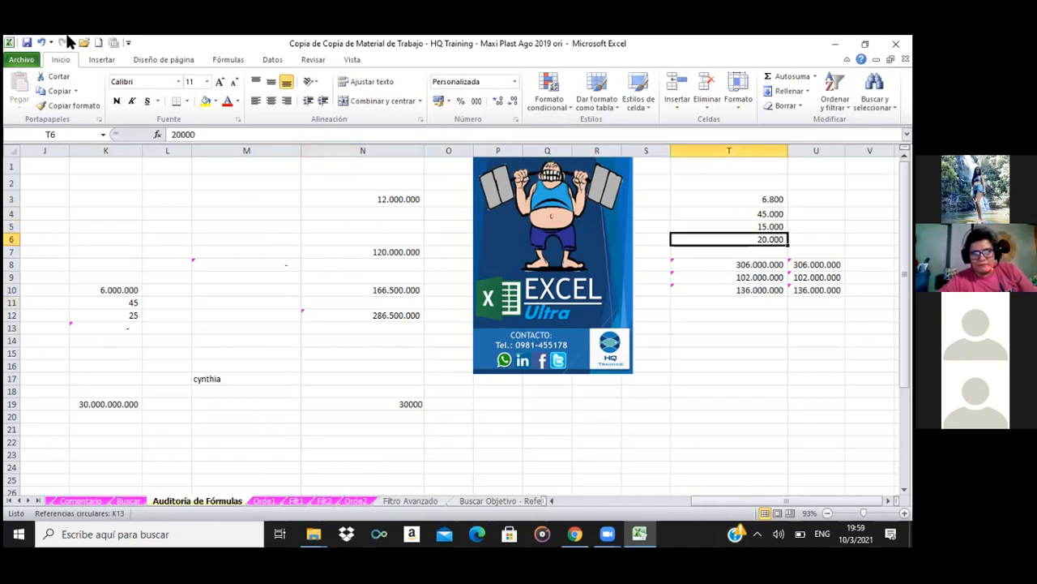
left_click(59, 135)
type("v")
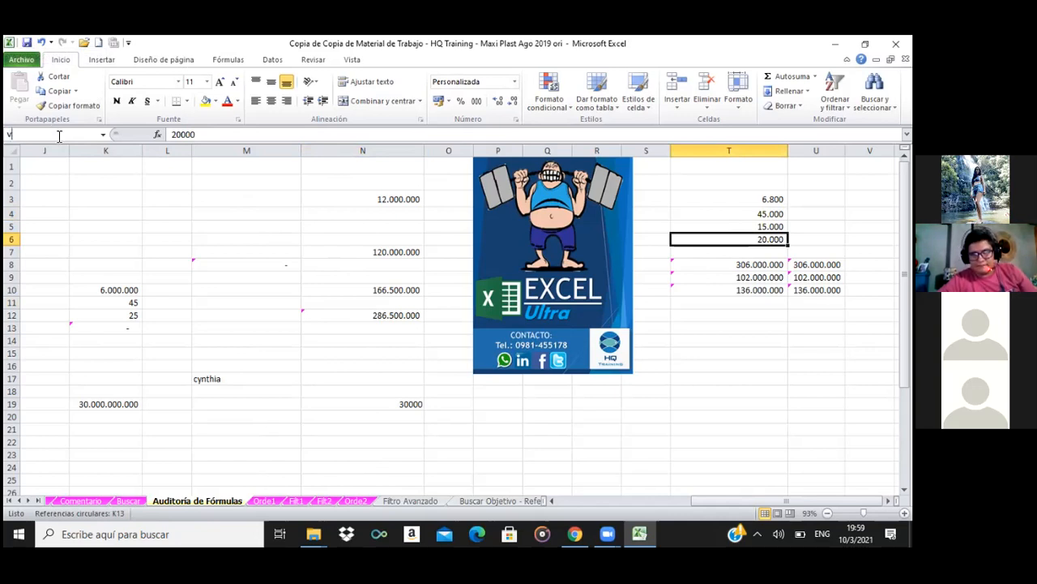
type("alor3")
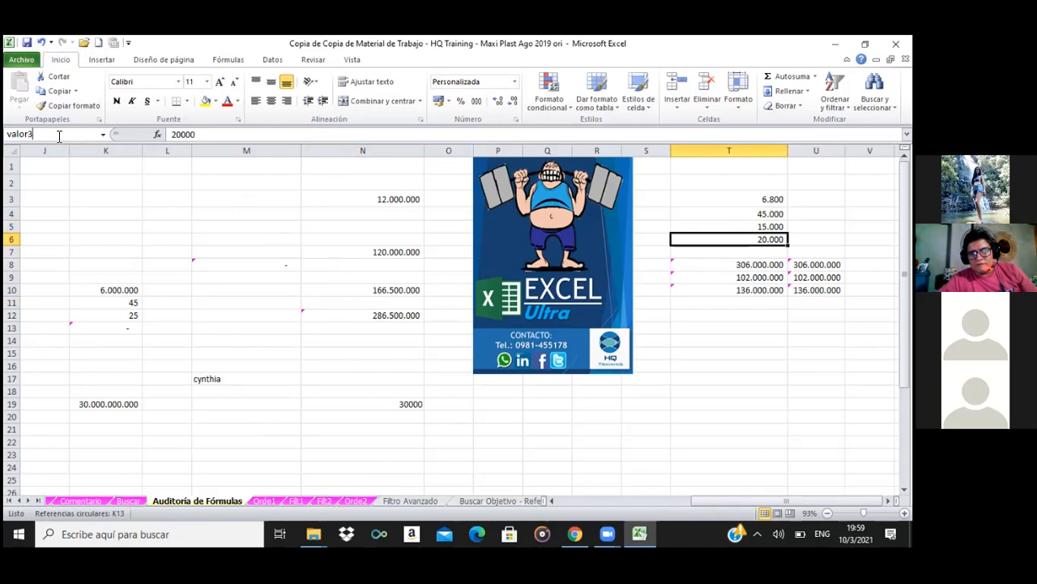
key("Return")
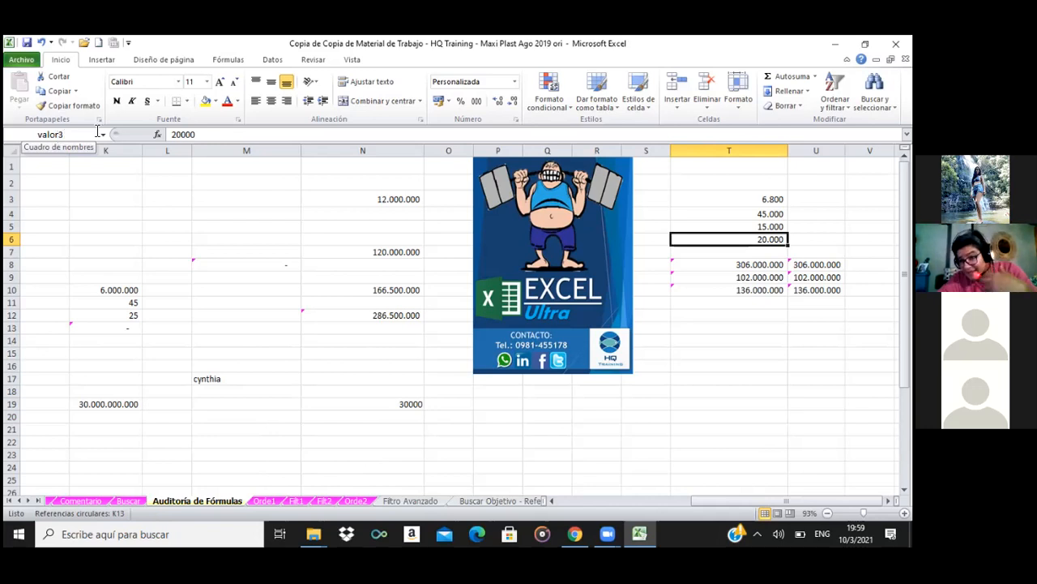
double_click(778, 264)
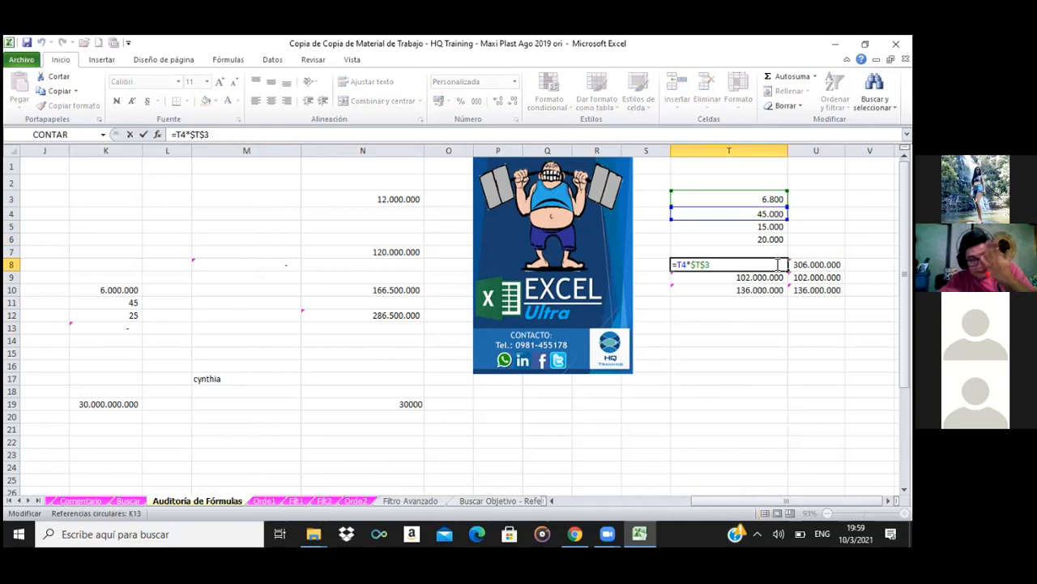
key("Return")
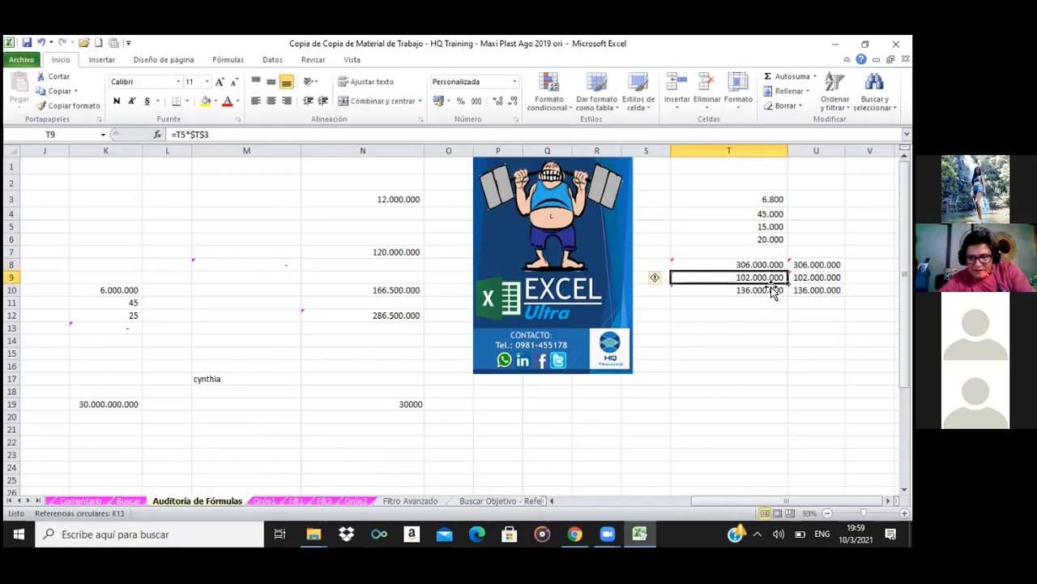
double_click(771, 278)
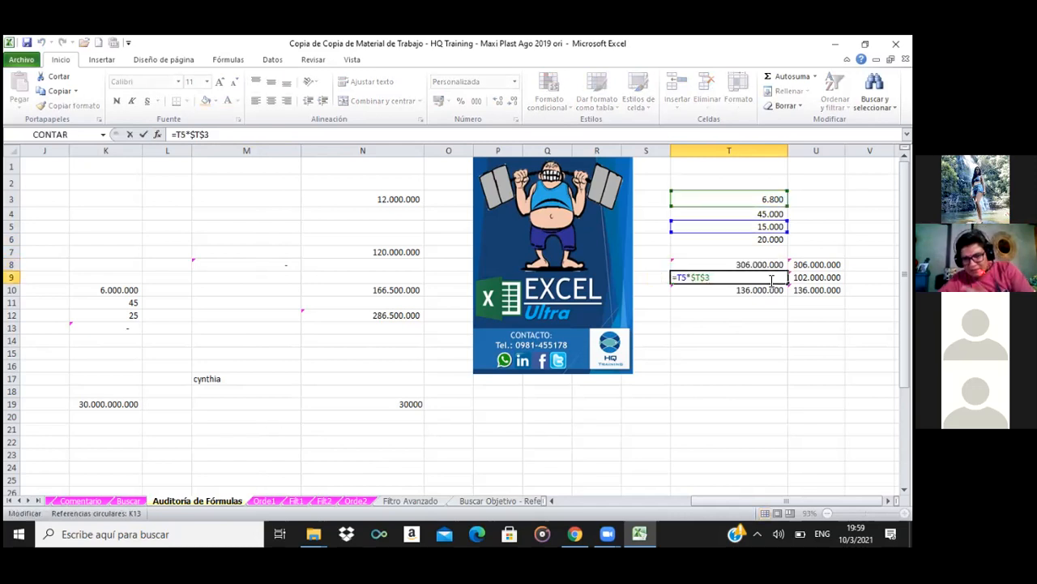
key("Return")
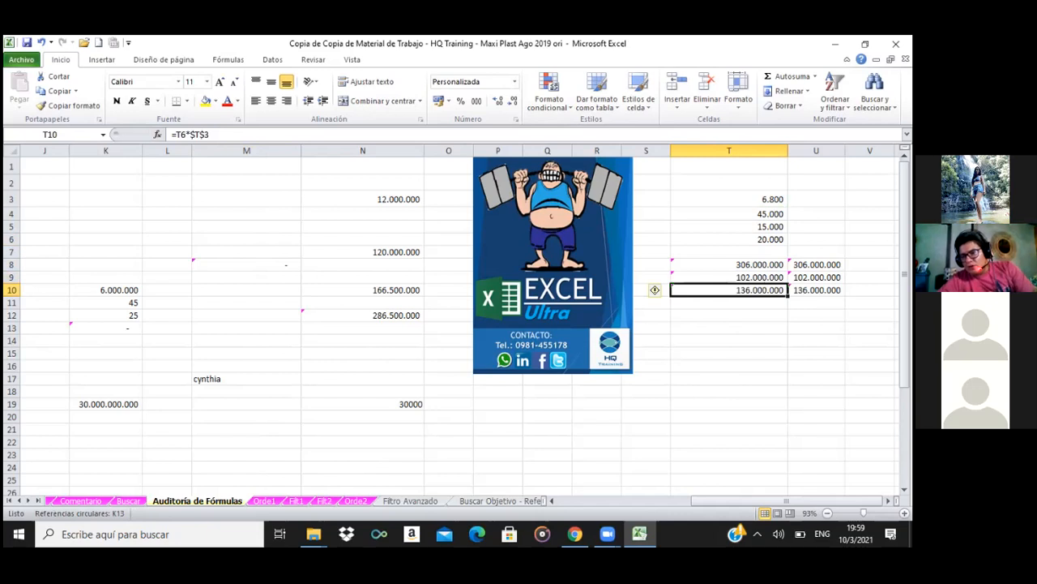
double_click(805, 265)
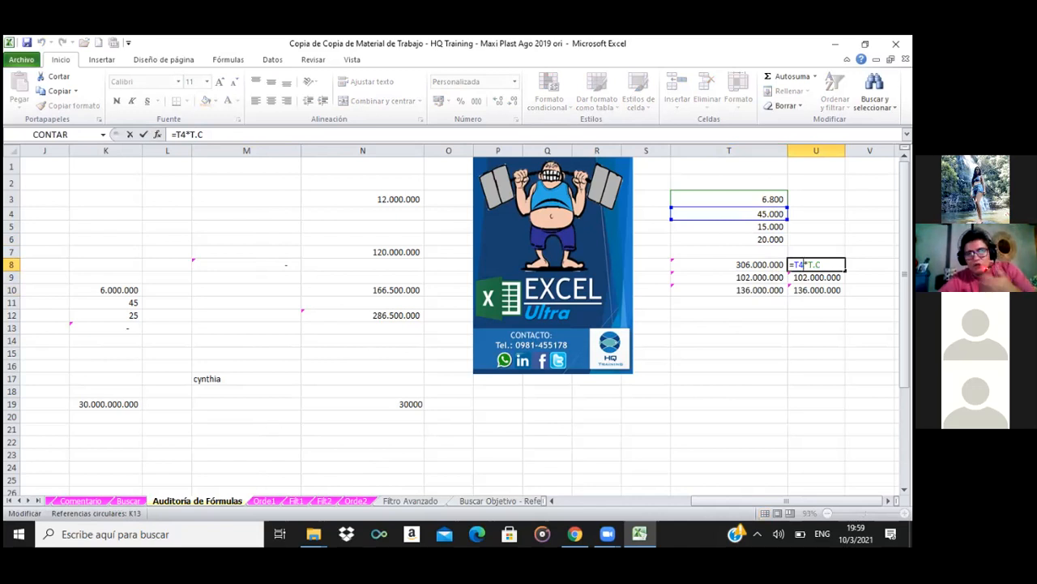
key("Return")
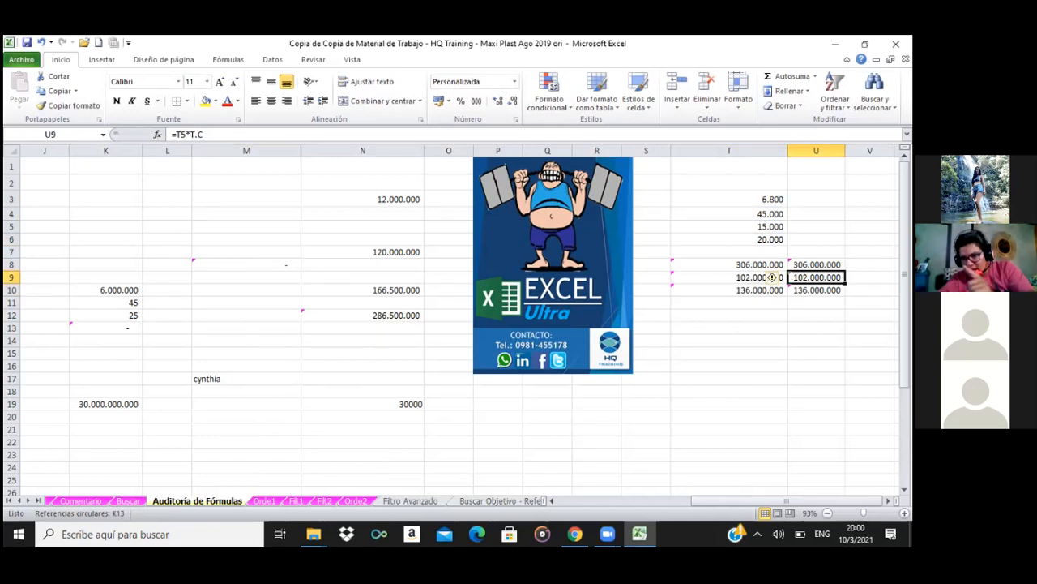
left_click(869, 265)
left_click(869, 278)
type("0")
Clear the stray entry in V9 and enter =valor1*T.C in V8.
key("BackSpace")
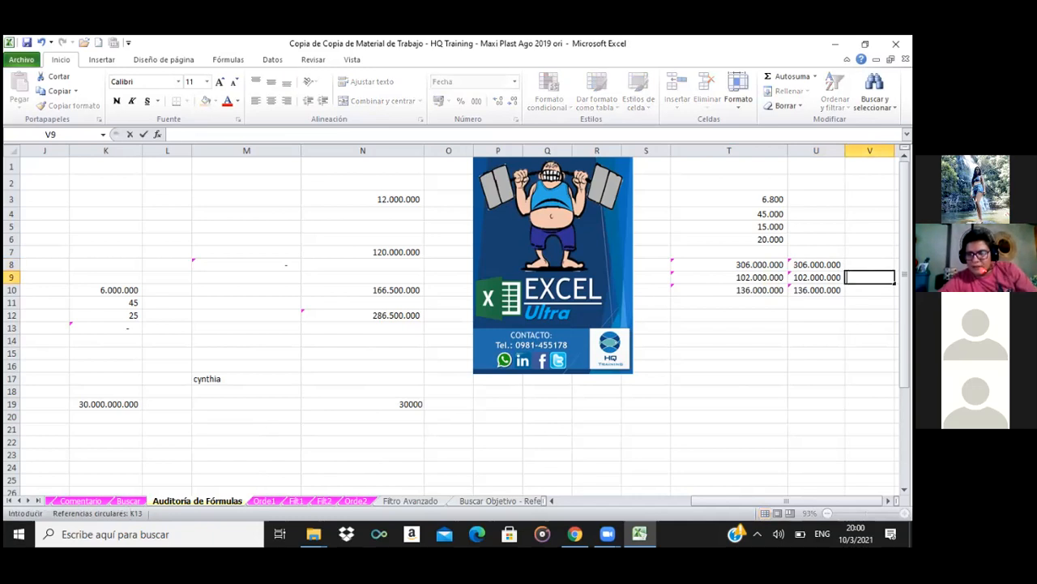
type("=")
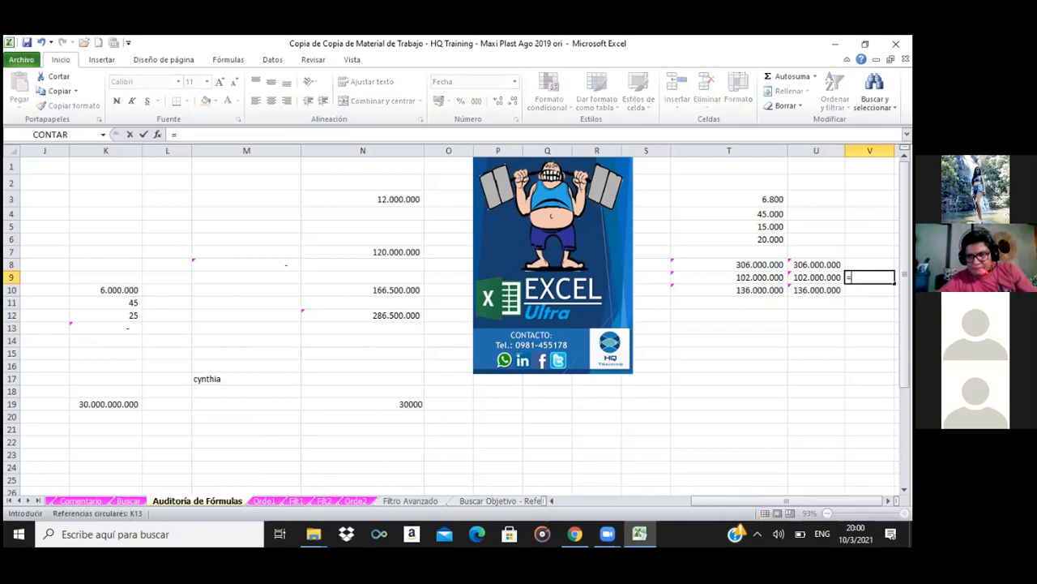
key("Escape")
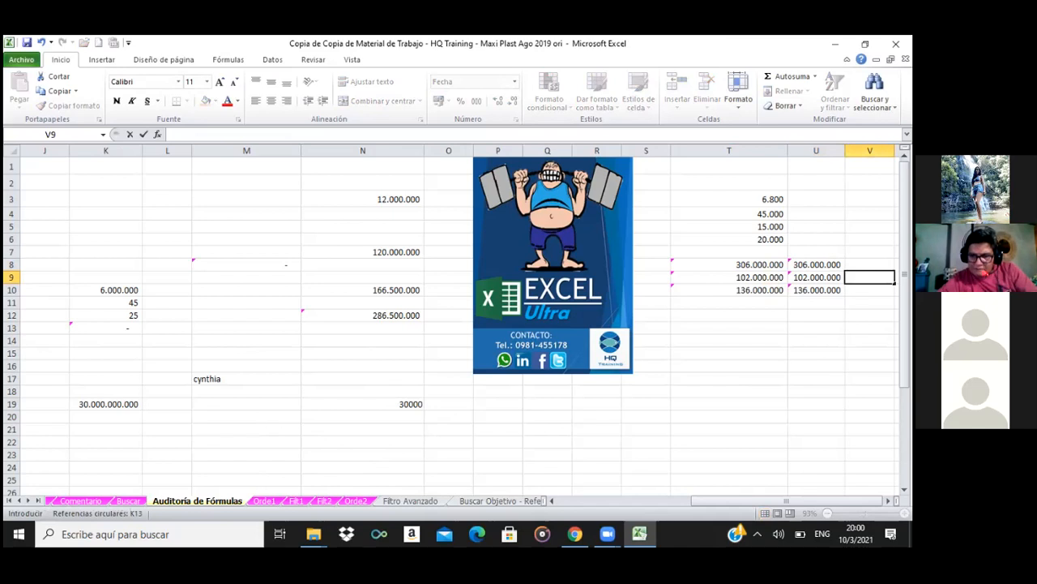
key("Up")
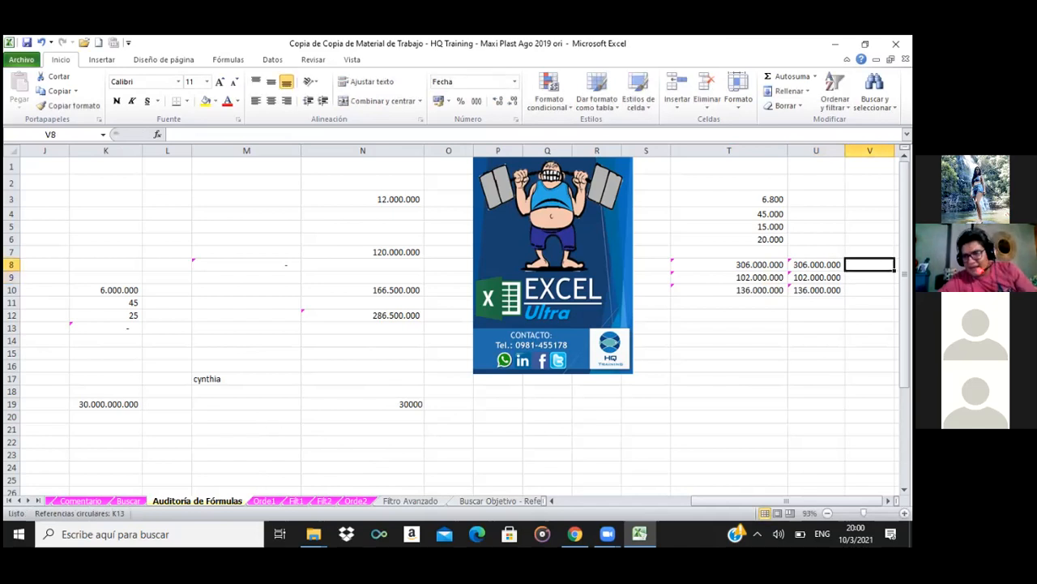
type("=")
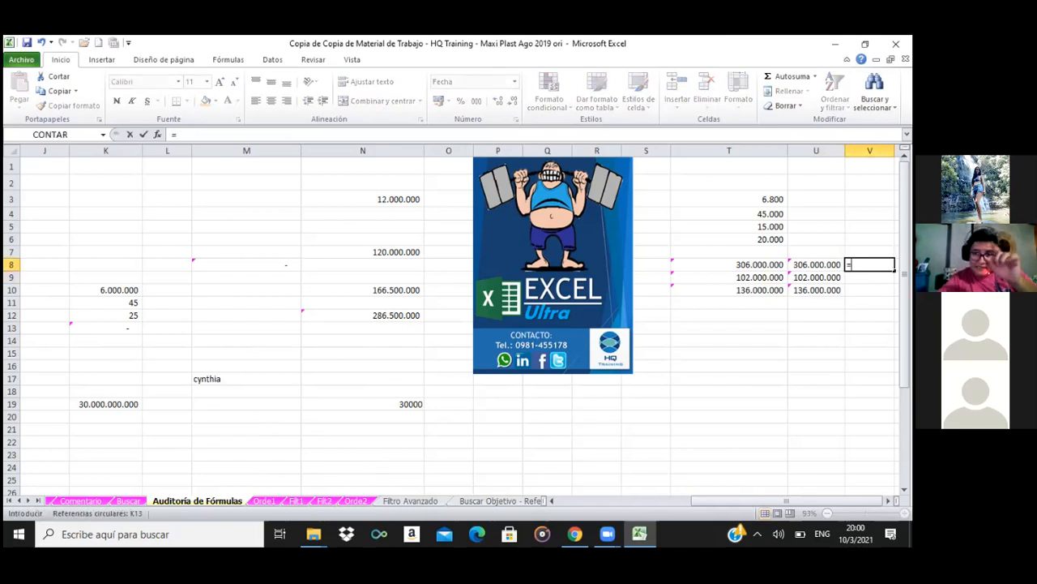
left_click(776, 212)
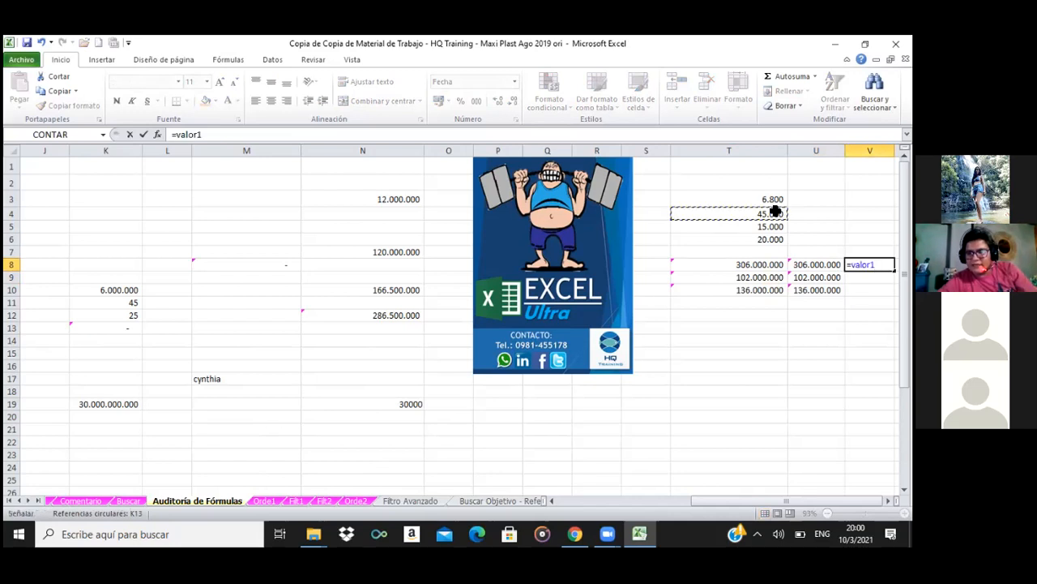
type("*")
left_click(775, 200)
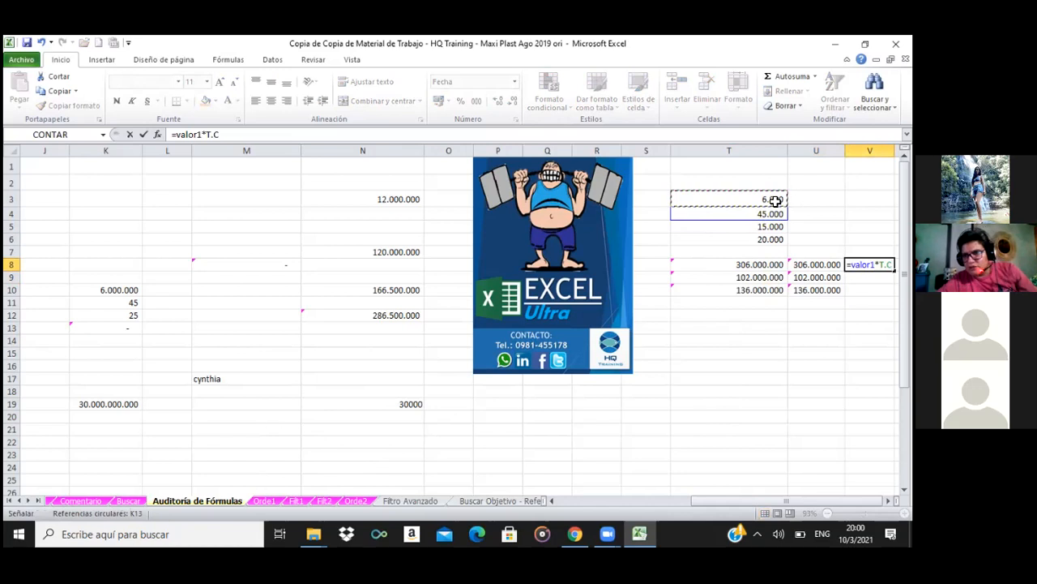
key("Return")
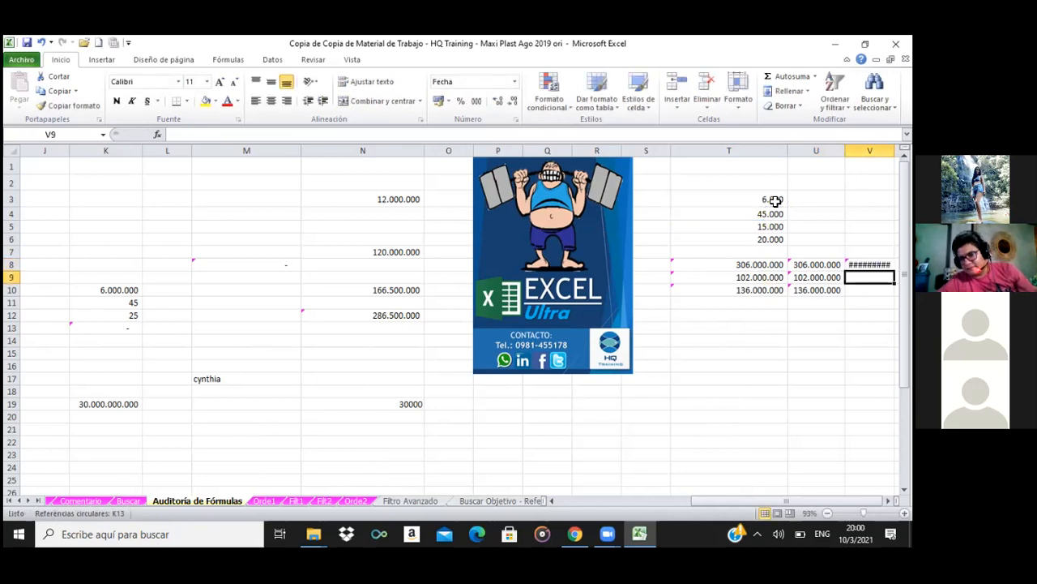
Widen column V slightly and confirm V8's formula is unchanged.
left_click_drag(894, 150, 898, 151)
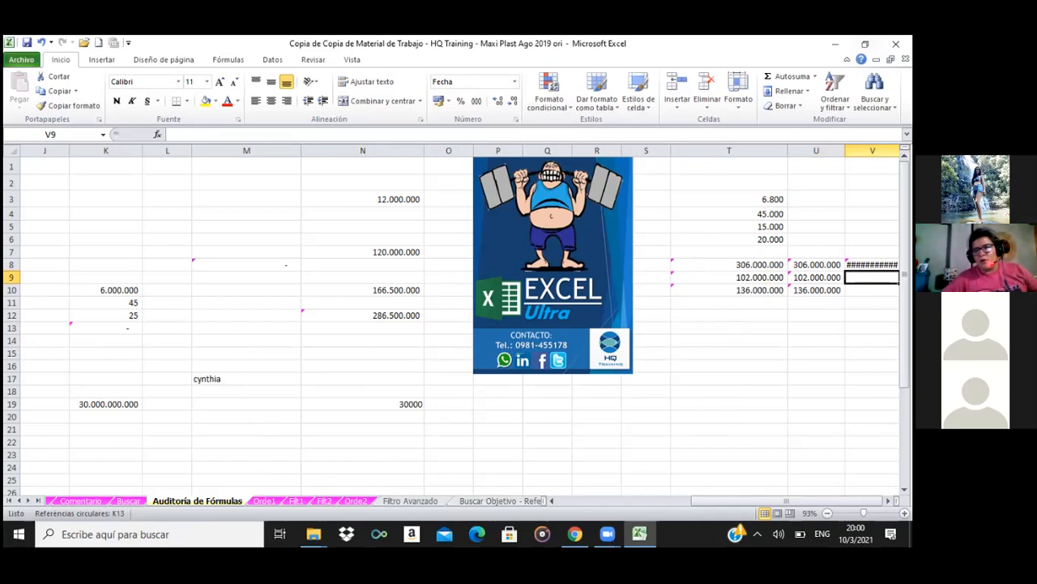
left_click_drag(833, 501, 832, 500)
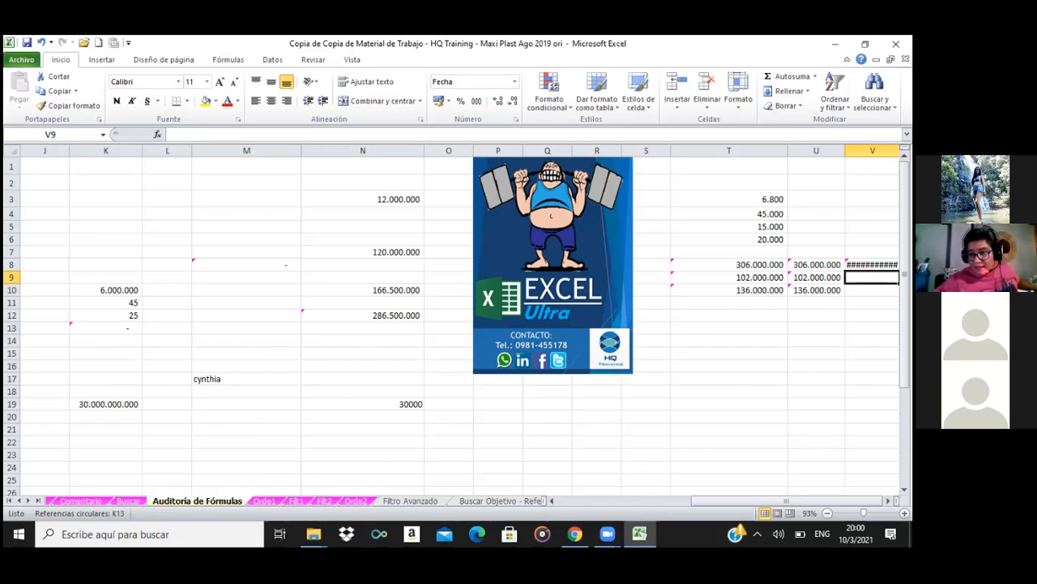
double_click(871, 264)
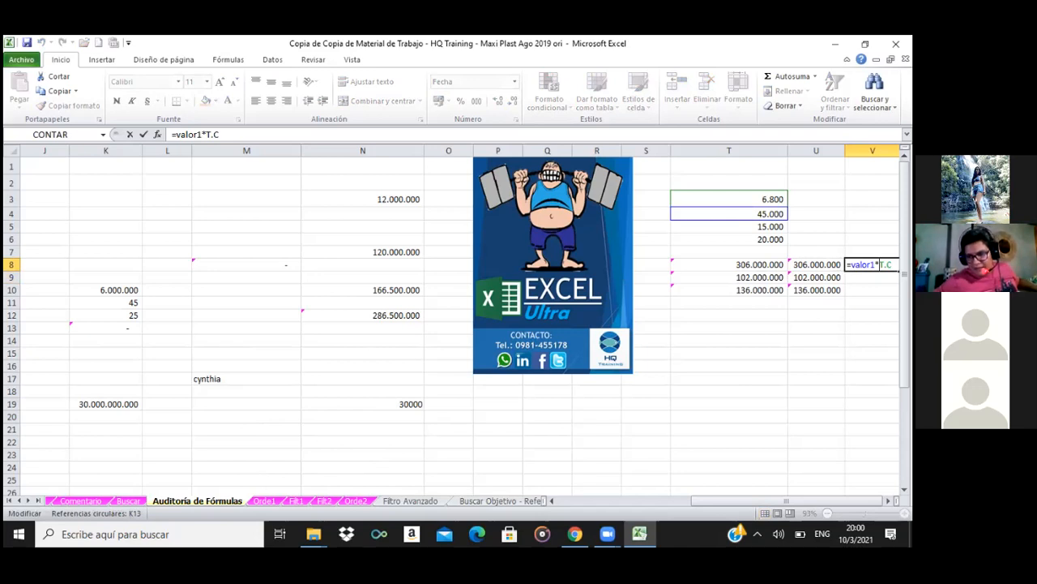
key("Return")
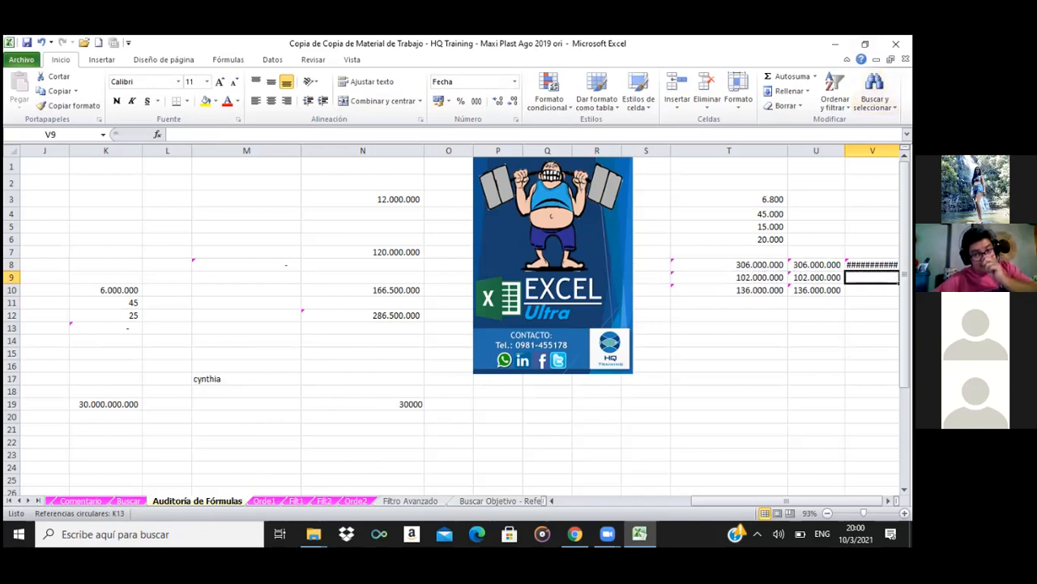
Format column V as Número with thousands separators.
left_click(872, 150)
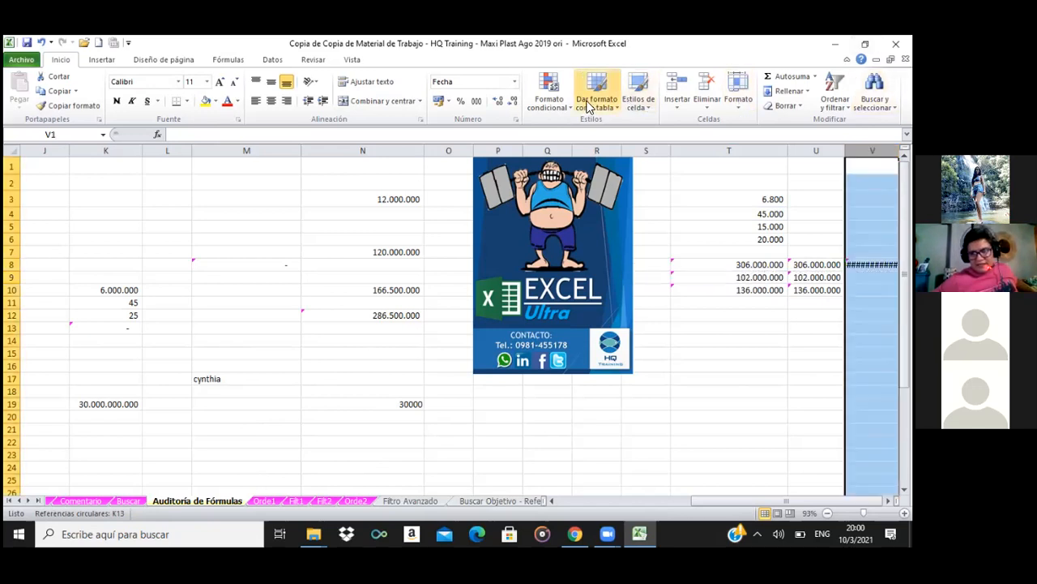
left_click(476, 101)
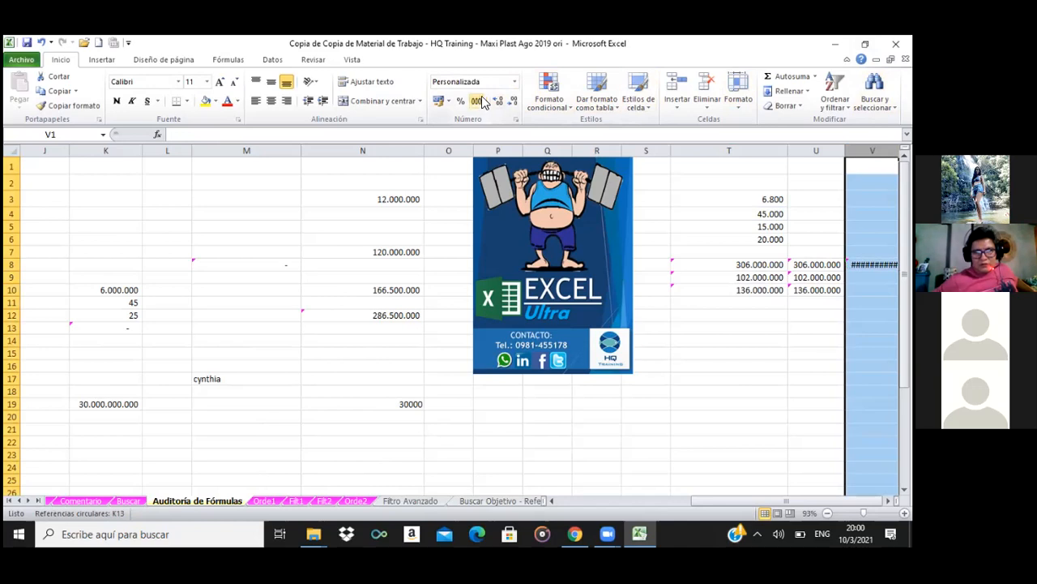
left_click(514, 82)
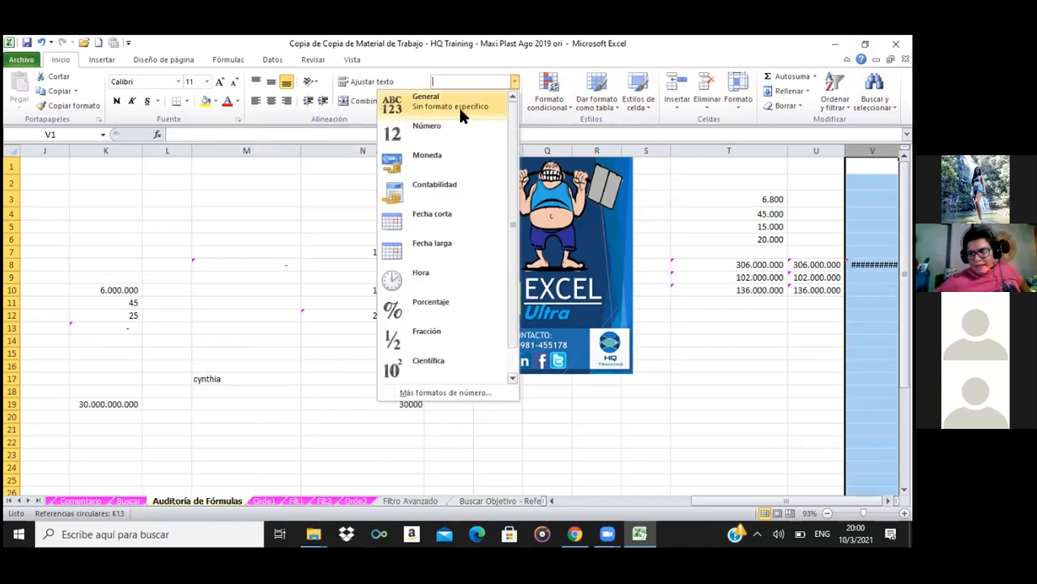
left_click(447, 128)
left_click(719, 326)
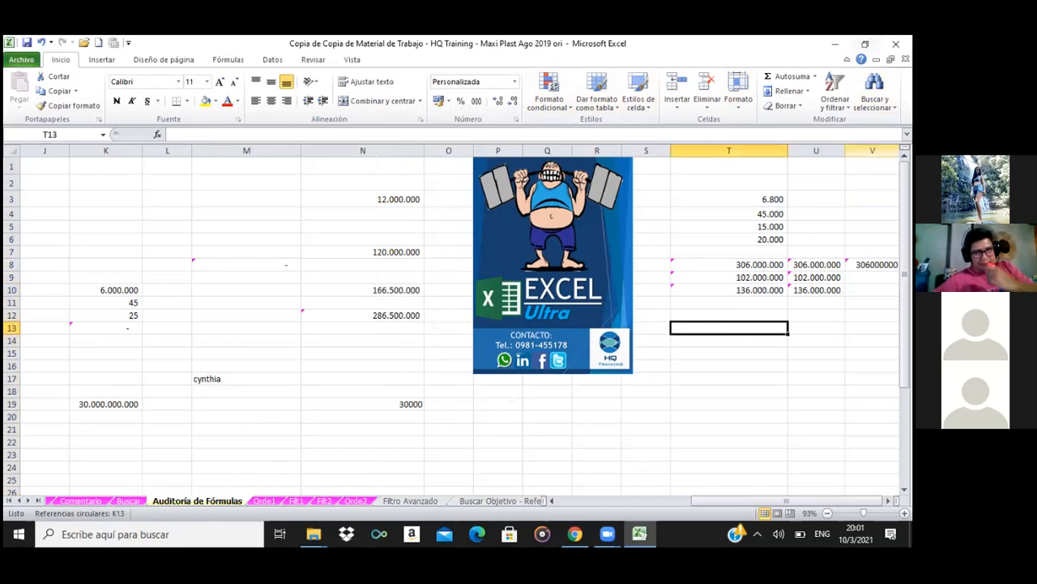
Reapply thousands separators to column V and widen it so V8 shows 306.000.000.
left_click(872, 151)
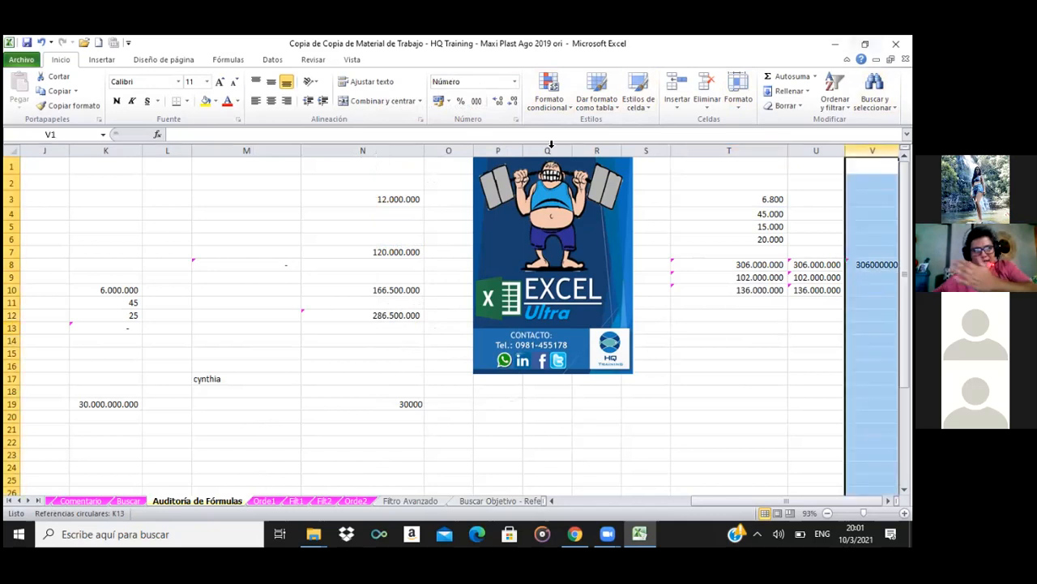
left_click(477, 101)
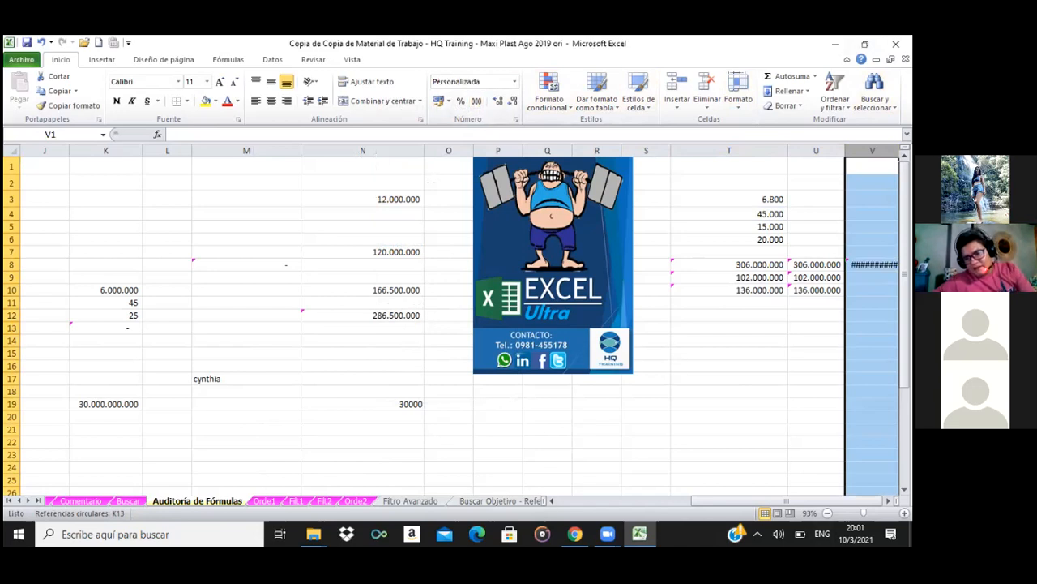
left_click(889, 501)
left_click(889, 501)
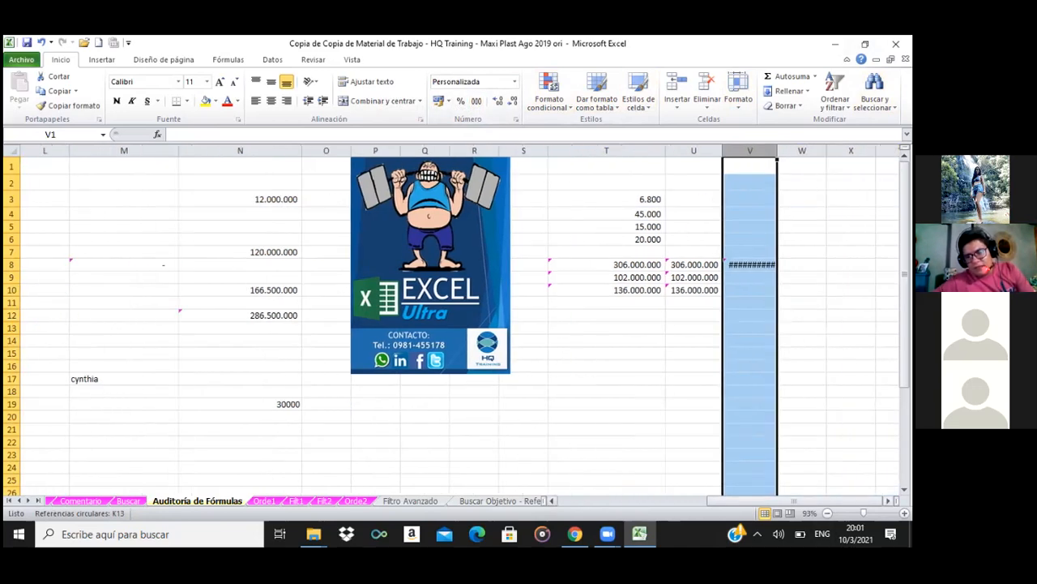
left_click(888, 501)
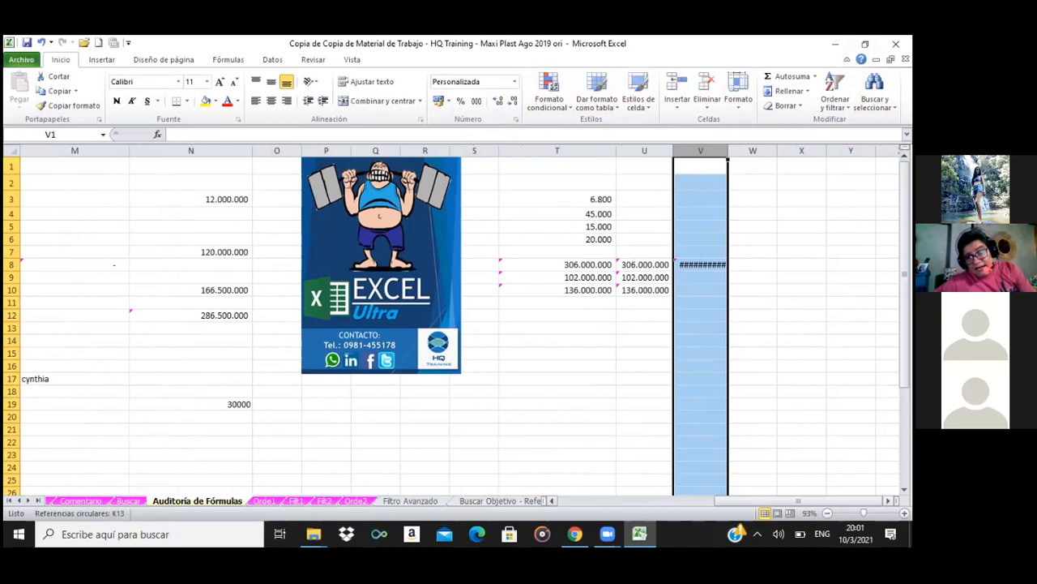
mouse_move(740, 148)
left_mouse_down()
mouse_move(759, 148)
mouse_move(747, 151)
left_mouse_up()
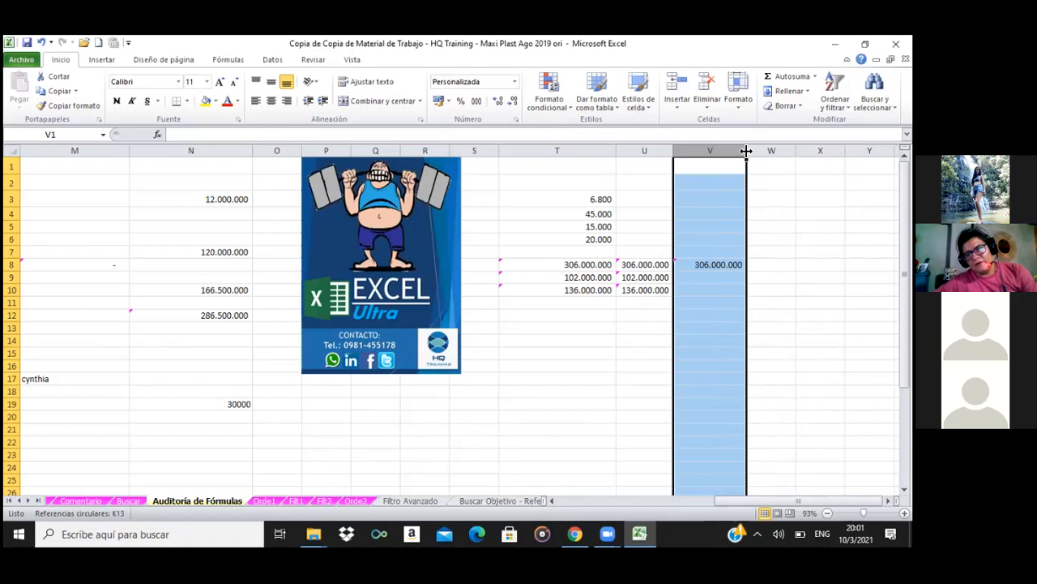
left_click(776, 181)
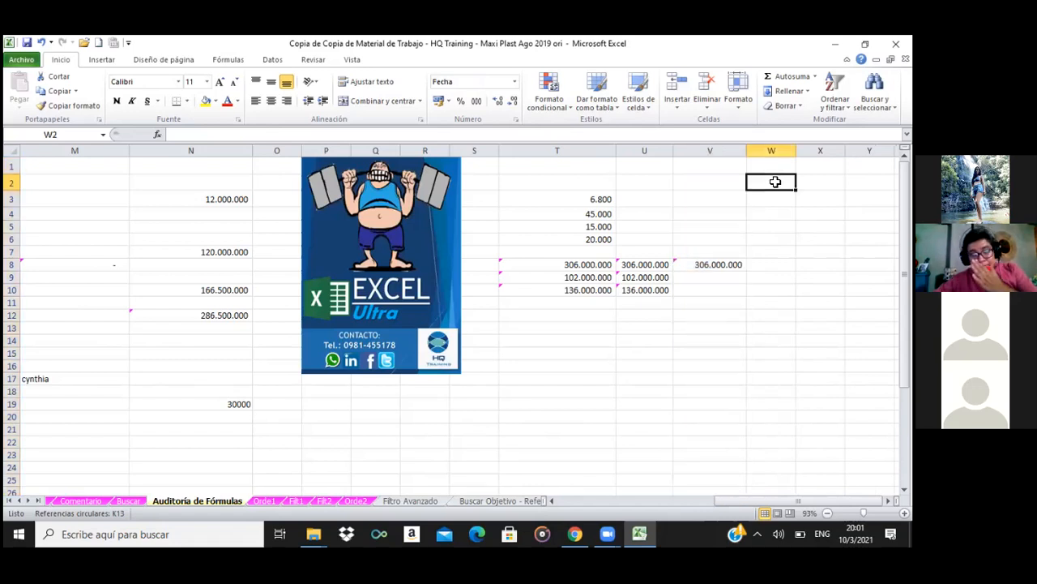
left_click(726, 265)
Fill V8's =valor1*T.C formula down to V10 and widen column T slightly.
left_click_drag(745, 272, 741, 297)
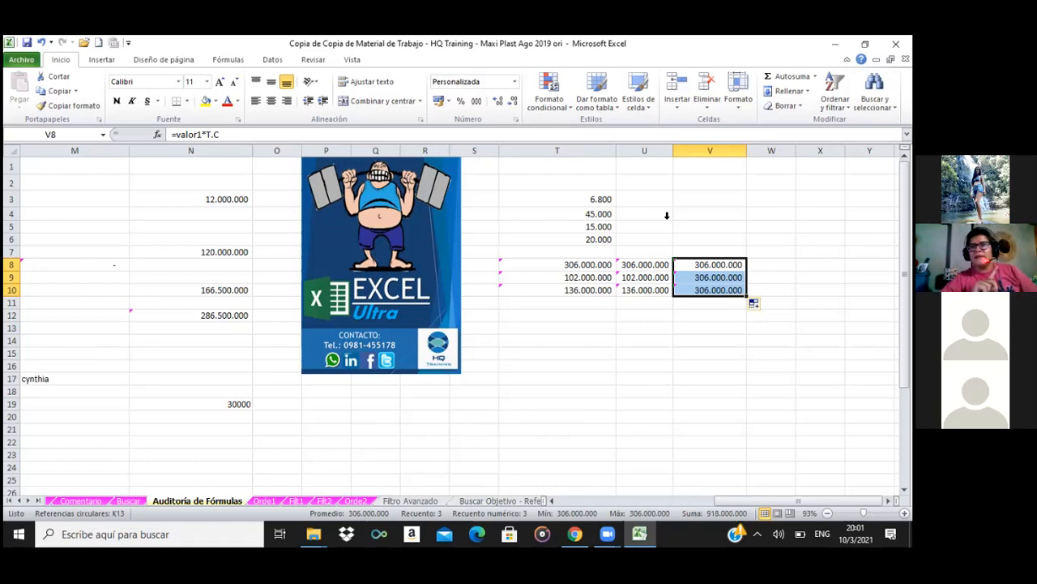
left_click_drag(616, 151, 702, 151)
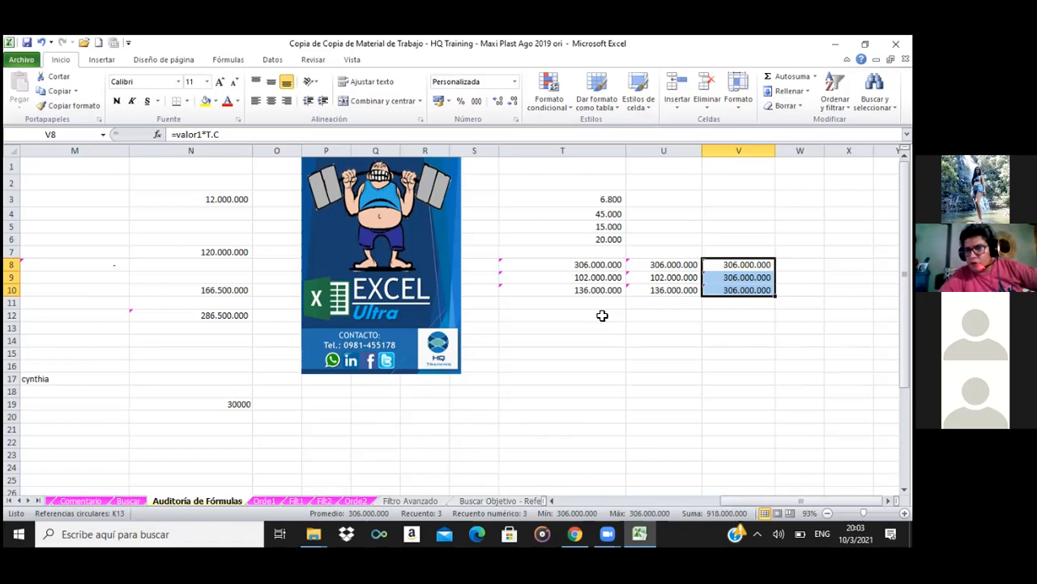
left_click(613, 203)
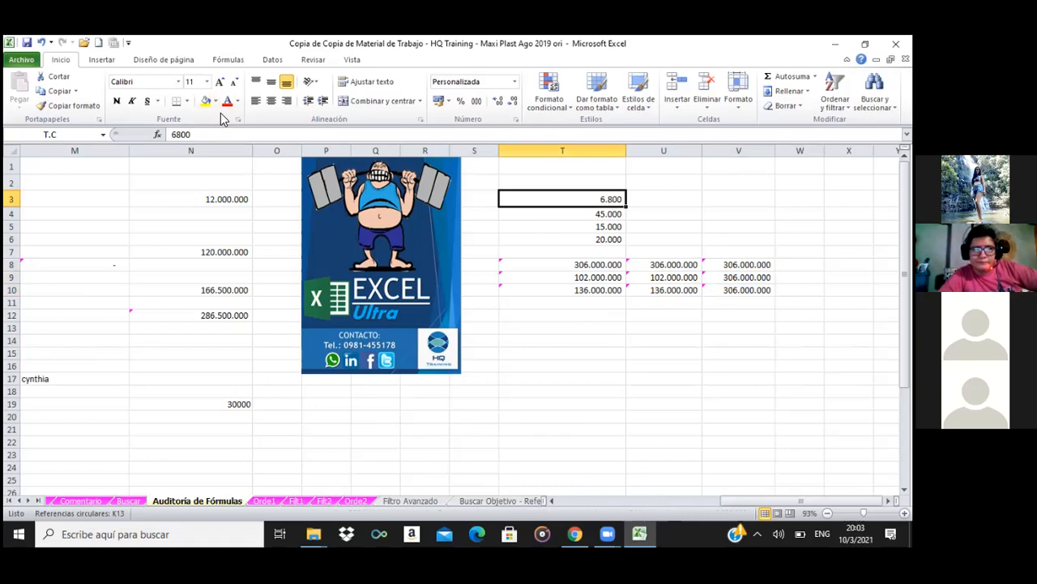
Open the Ventana Inspección watch window and add a watch on T3 (T.C, 6.800).
left_click(227, 60)
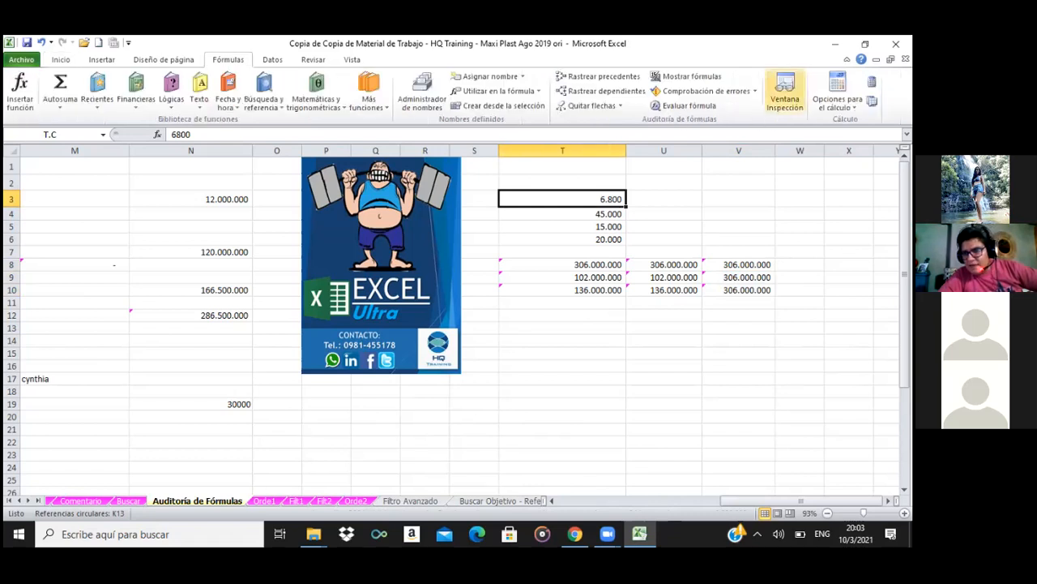
left_click(784, 91)
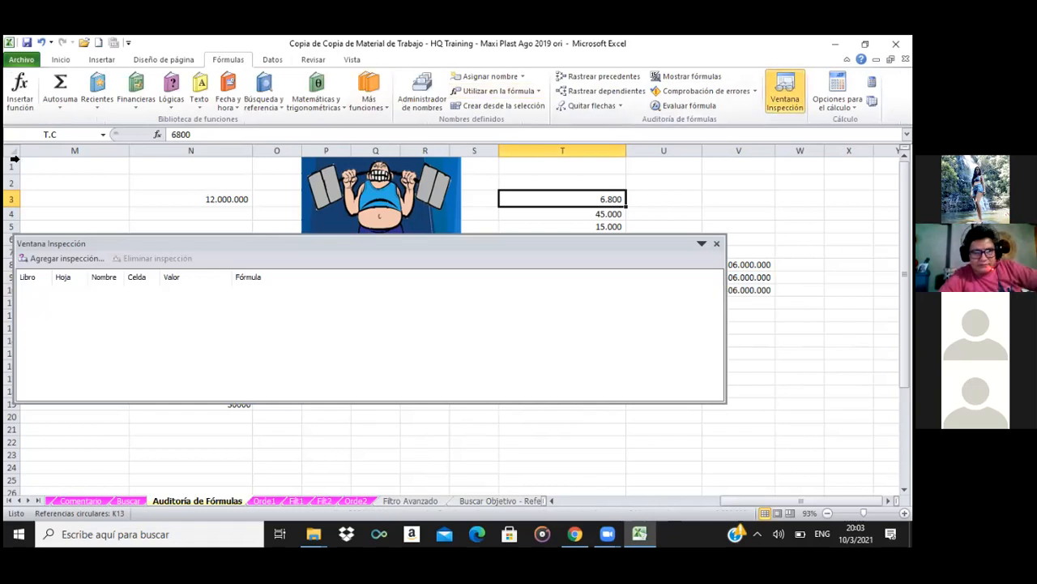
left_click(60, 258)
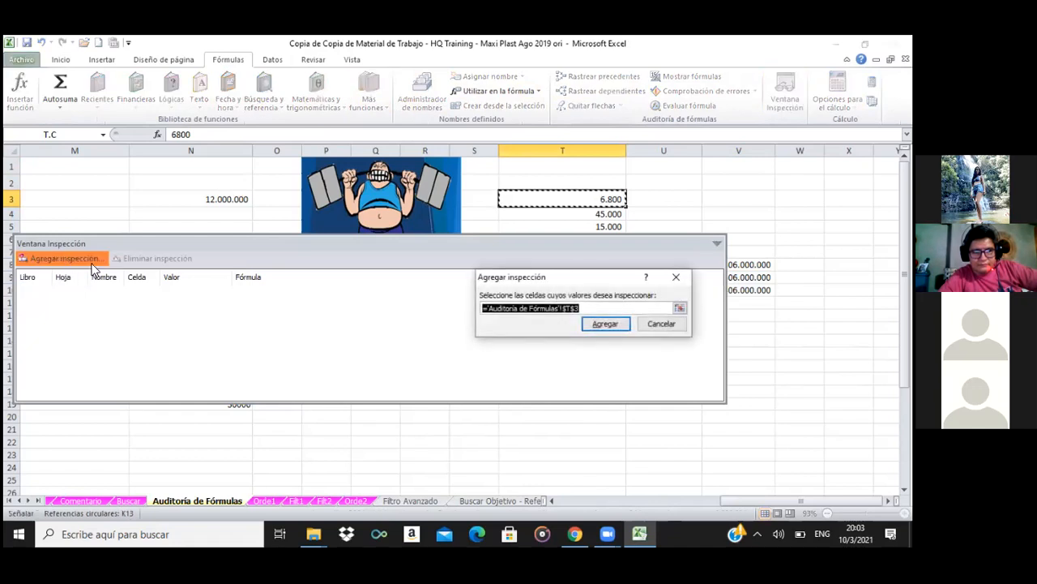
left_click(610, 325)
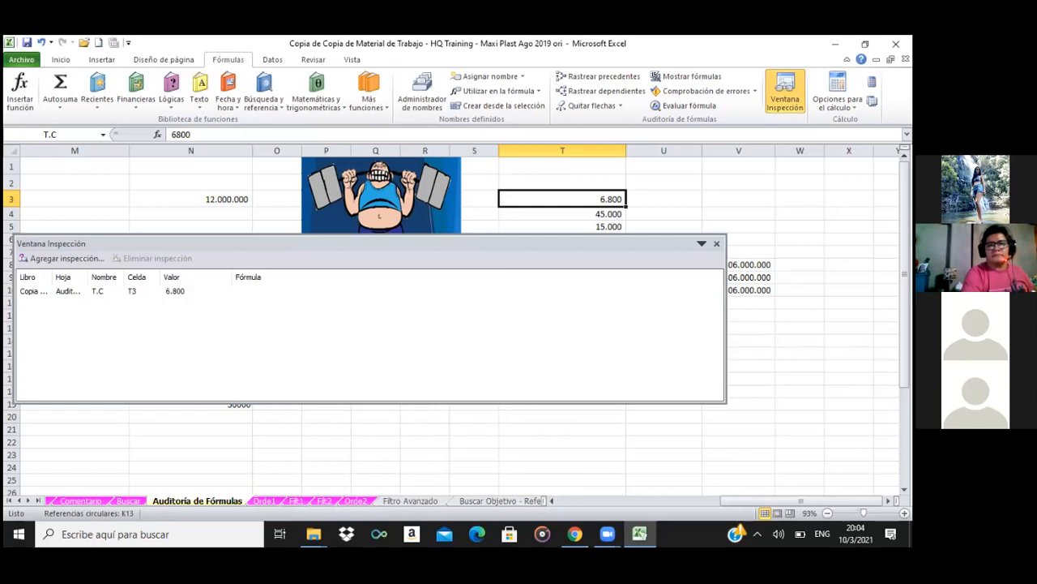
left_click(765, 264)
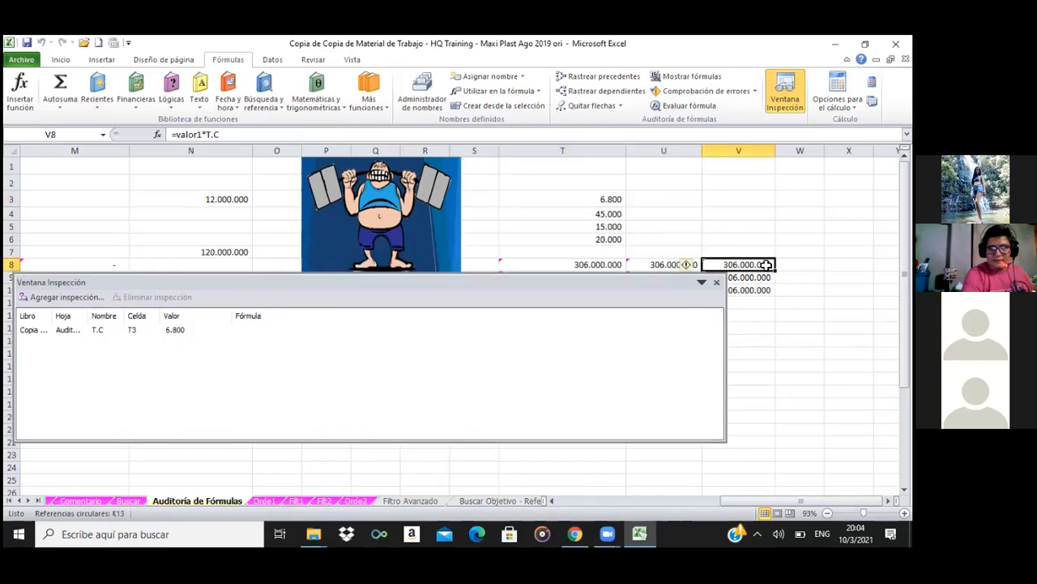
Add a watch for cell V8 holding =valor1*T.C (306.000.000).
left_click(93, 298)
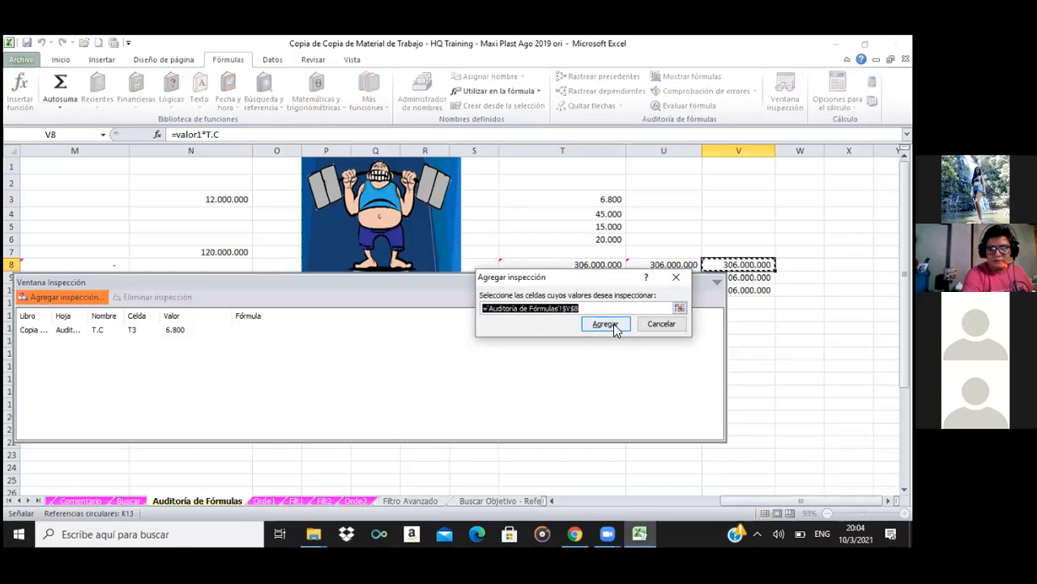
left_click(616, 327)
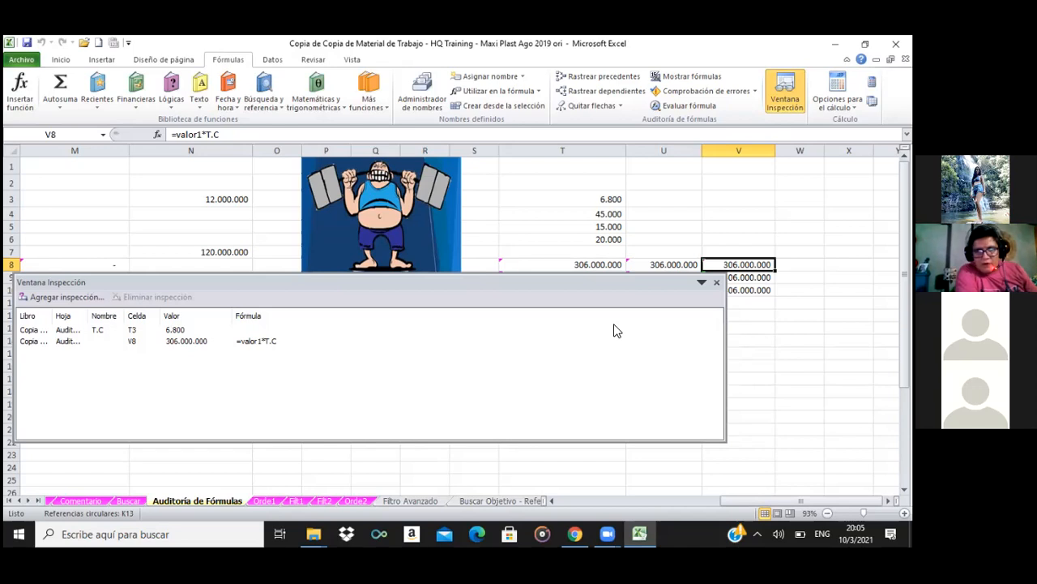
type("-")
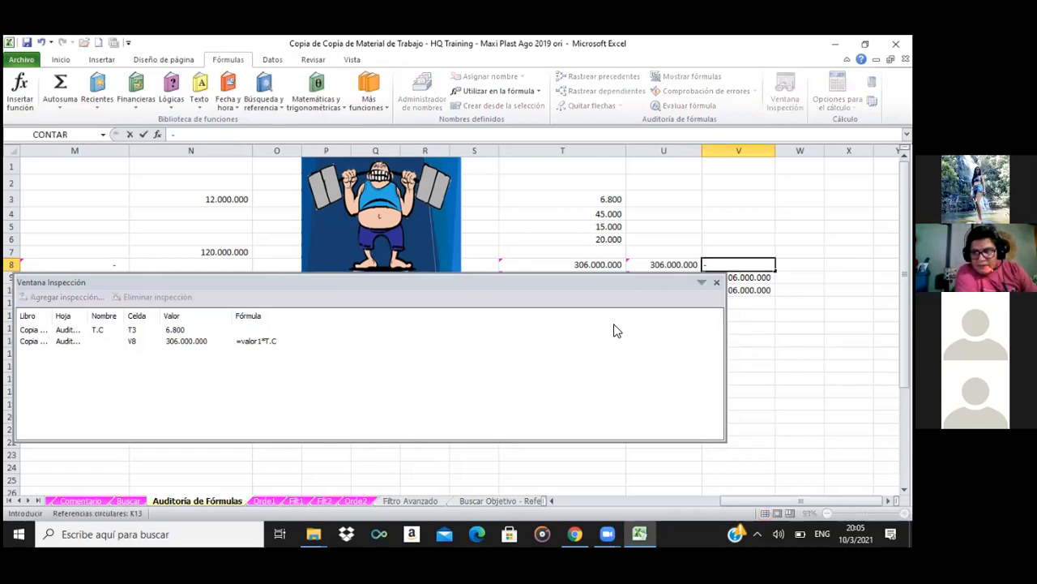
key("ctrl+z")
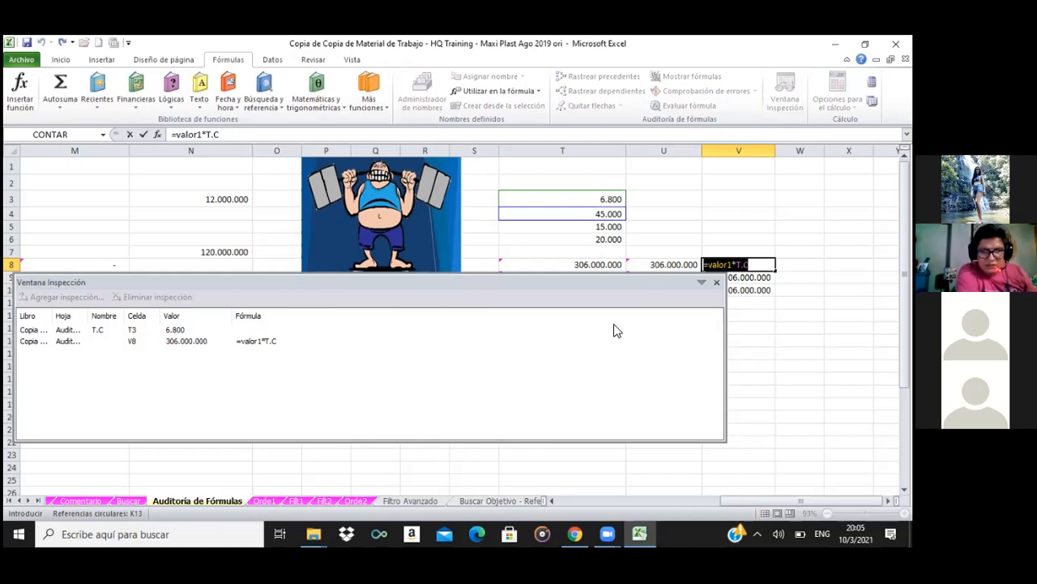
key("Return")
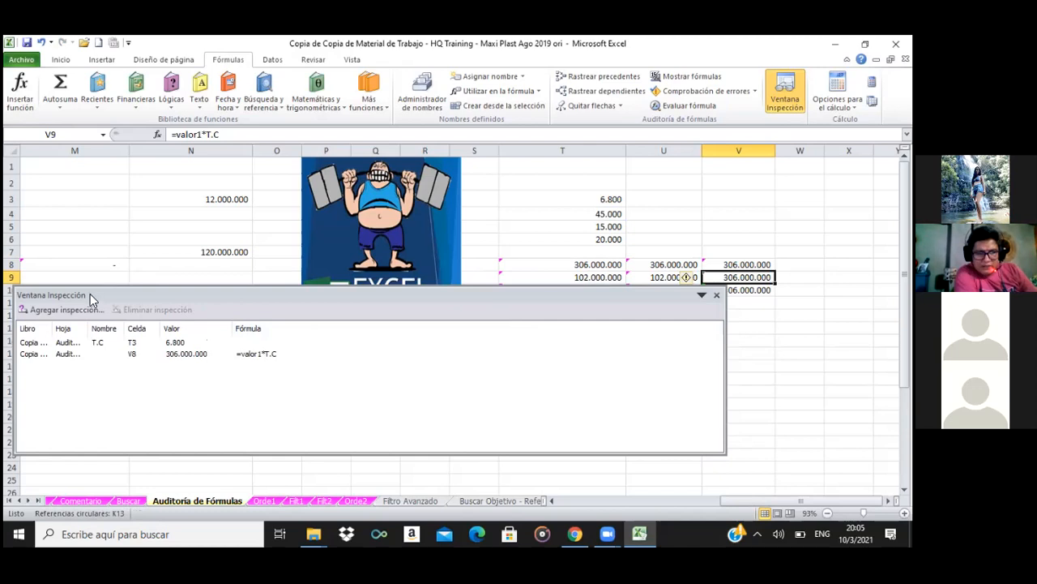
left_click(64, 342)
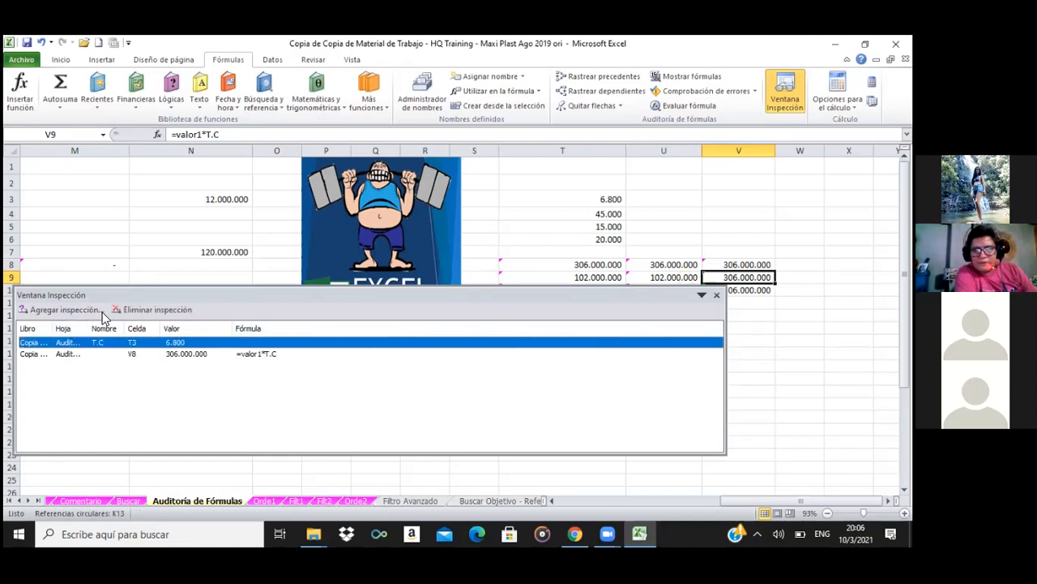
left_click(146, 311)
left_click(119, 346)
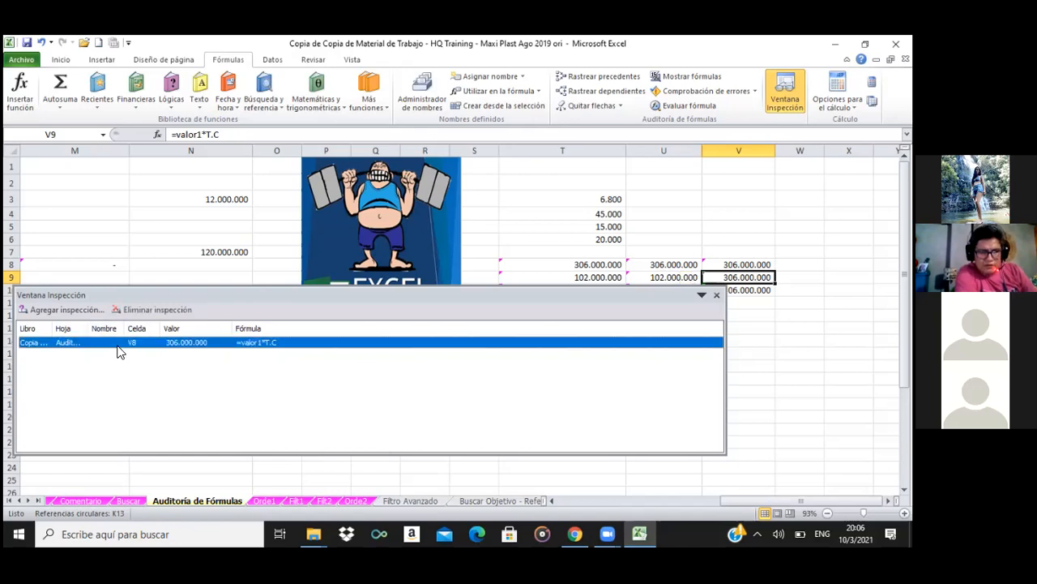
left_click(156, 309)
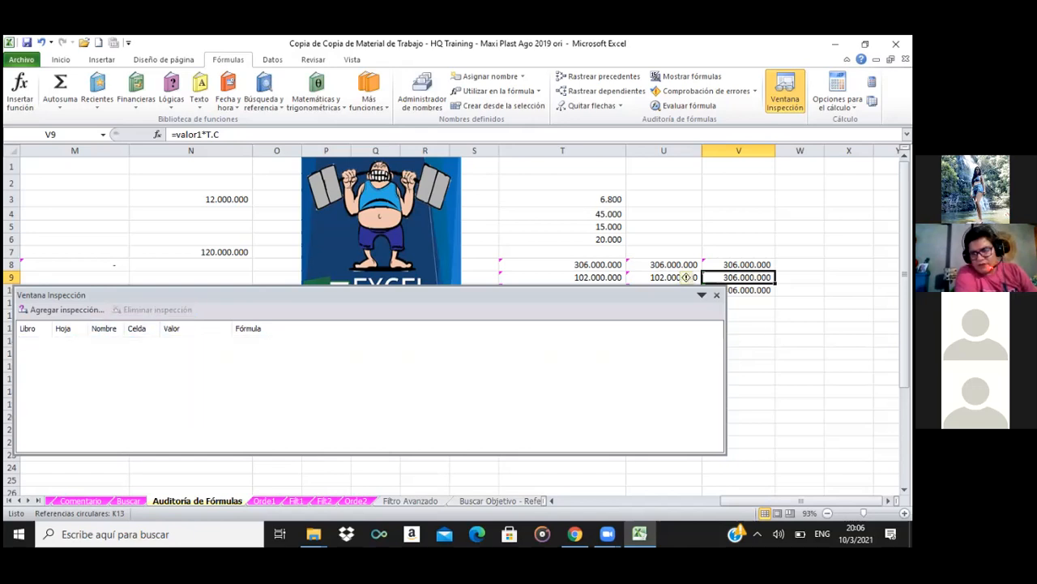
left_click(716, 295)
left_click(719, 292)
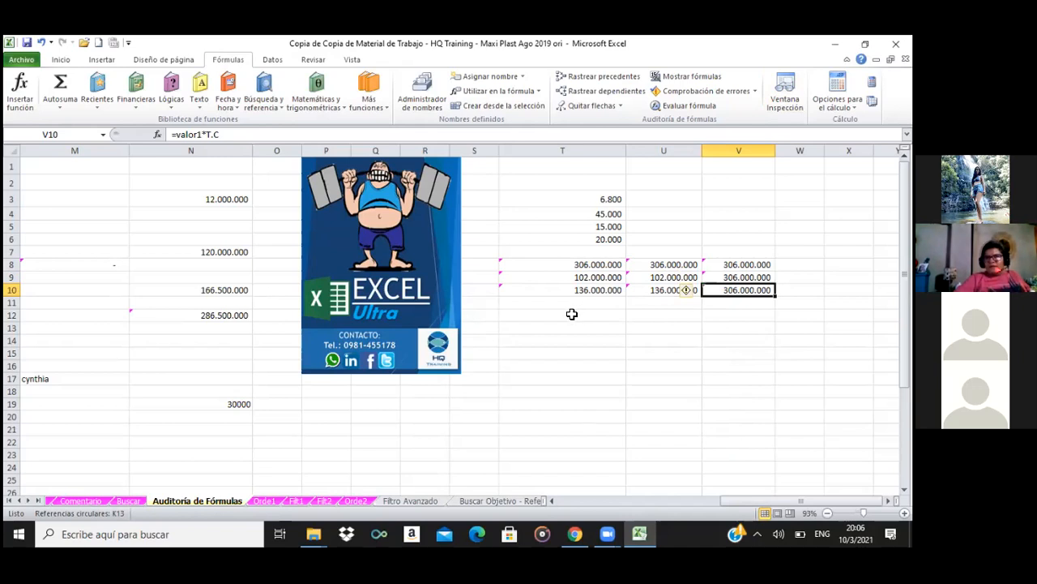
left_click(571, 314)
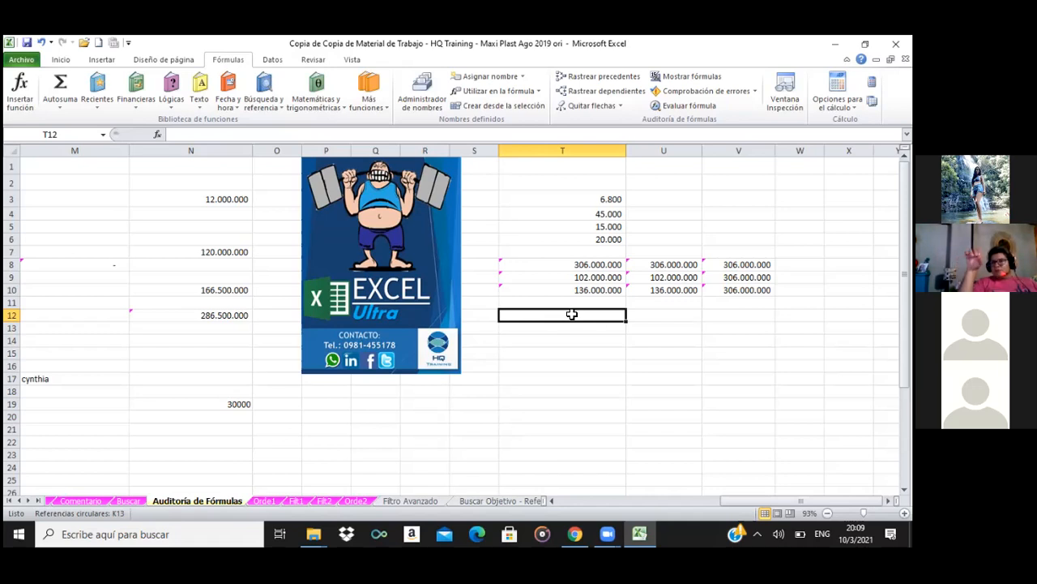
left_click(616, 216)
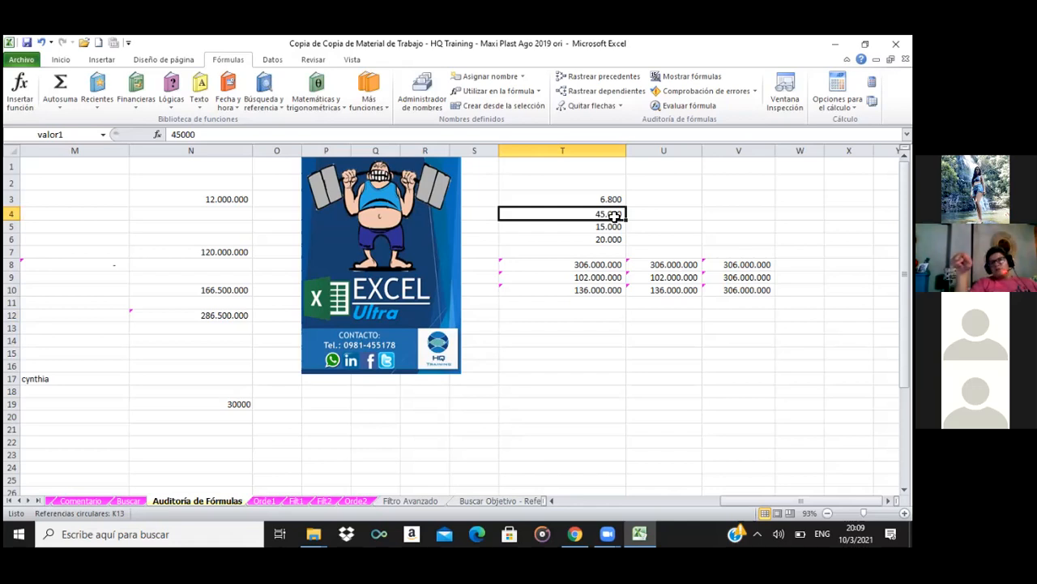
Enter =T4*T8 in U4, 100 in U5 and 1000 in U6.
left_click(664, 219)
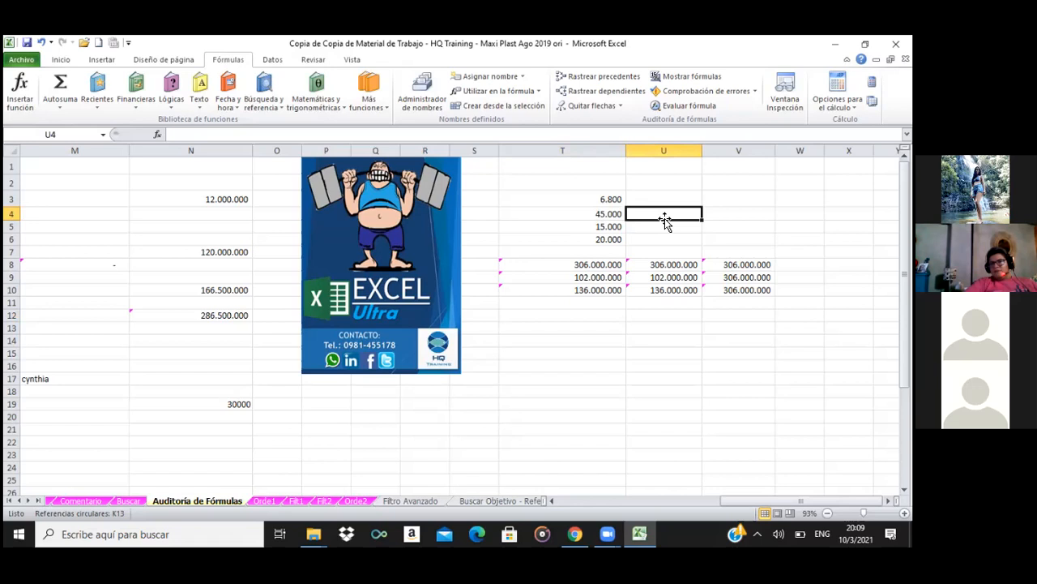
type("=T4*T8")
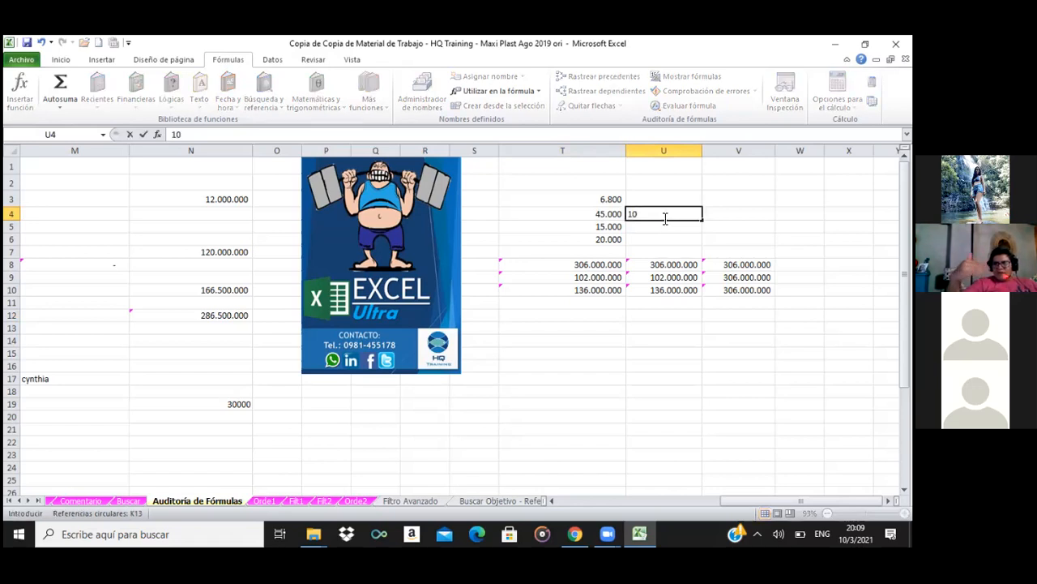
key("Return")
type("100")
key("Return")
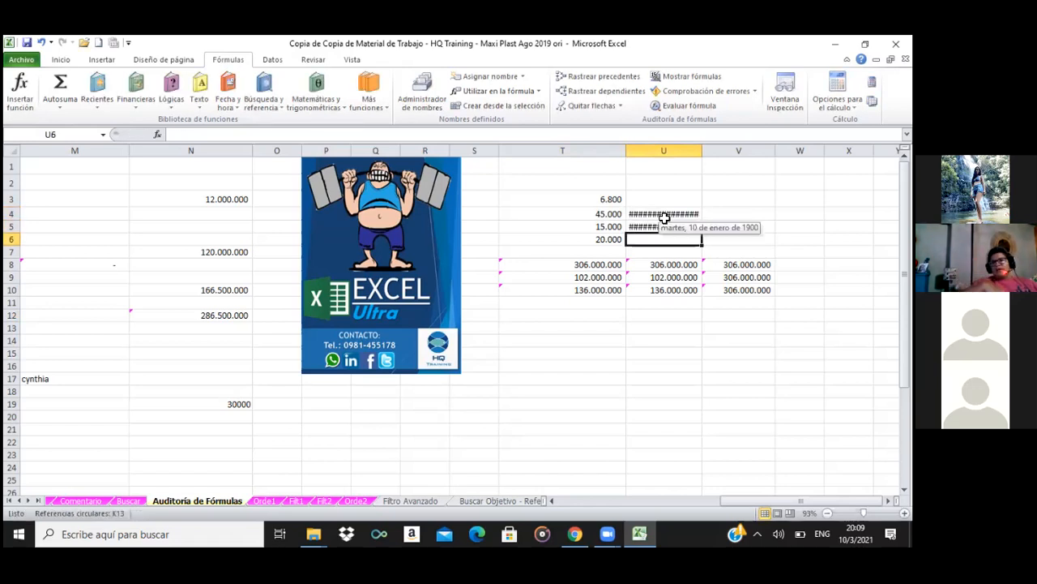
type("1000")
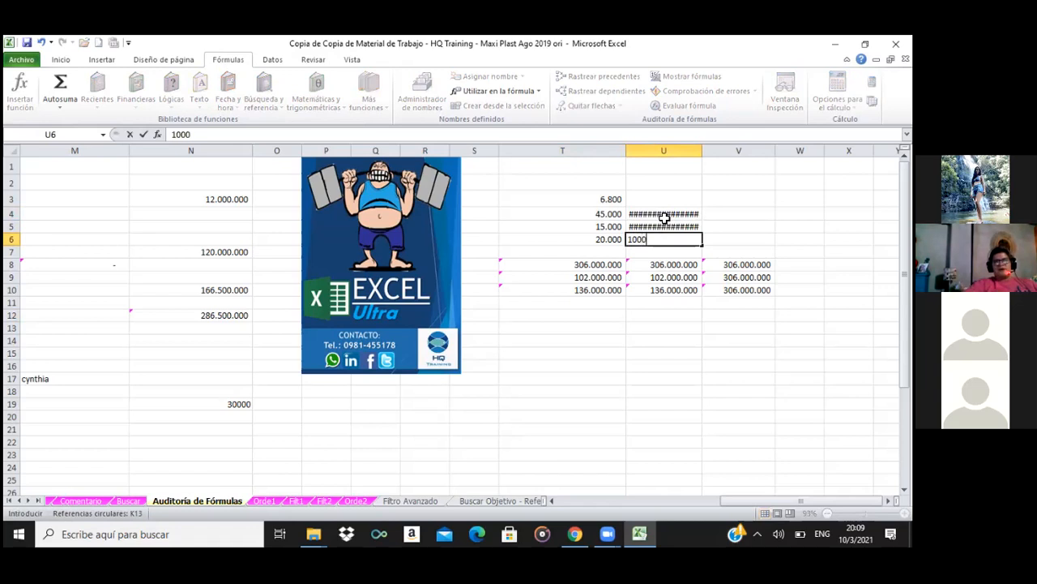
key("Return")
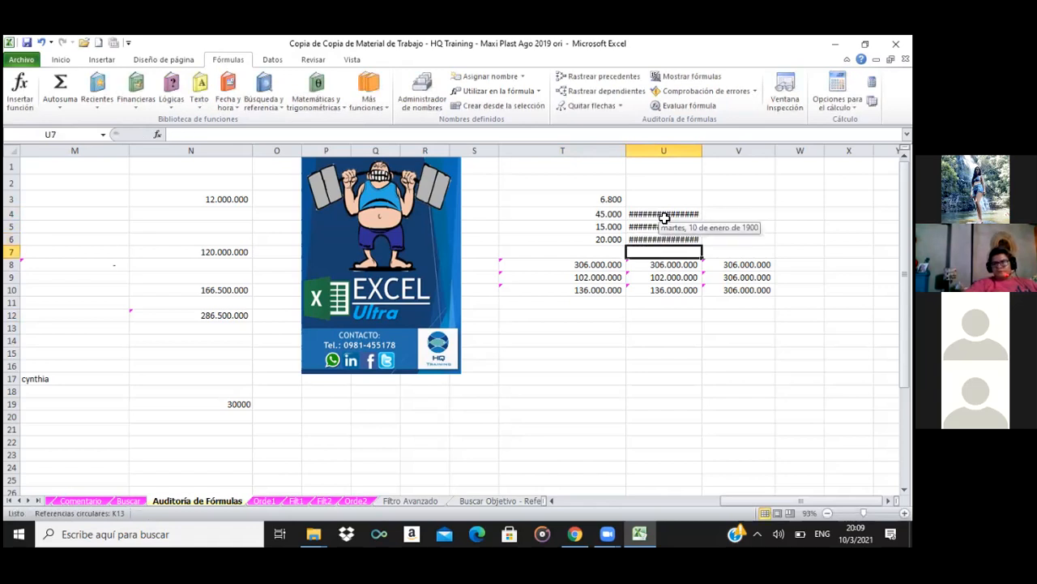
left_click(664, 151)
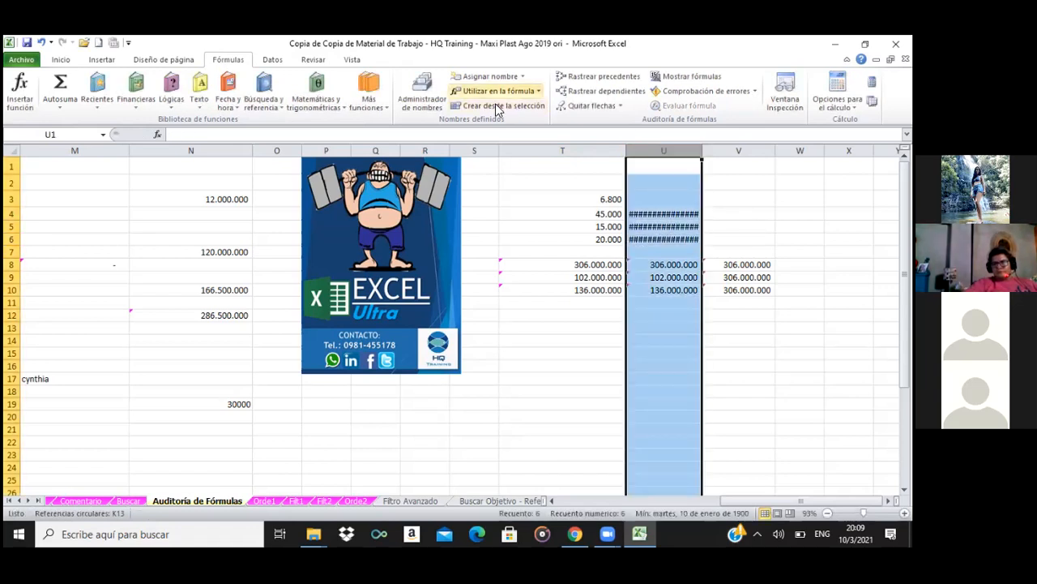
Format column U as Número with thousands separators so U4:U6 read 10, 100, 1.000.
left_click(60, 64)
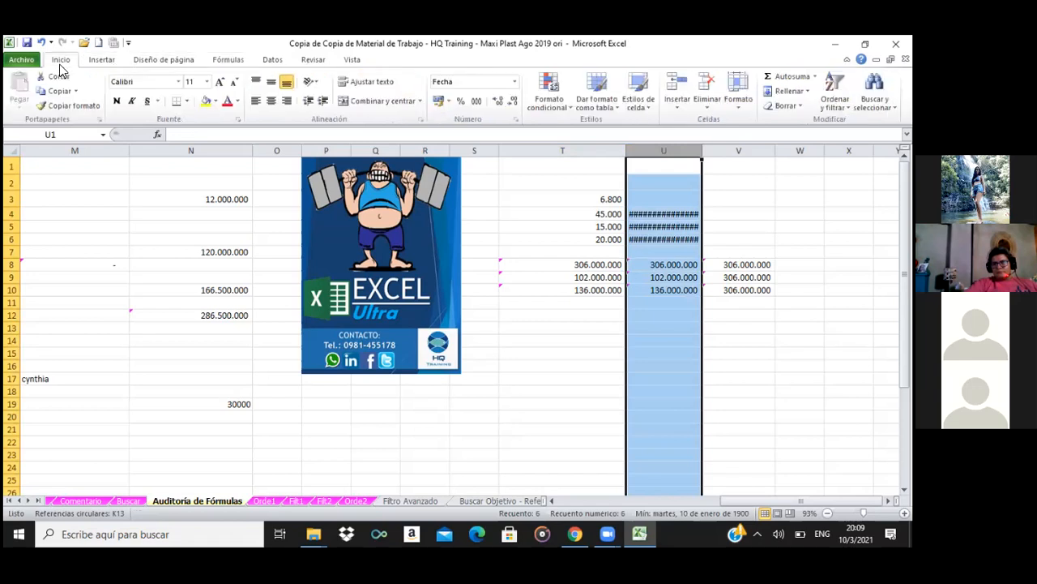
left_click(515, 83)
left_click(450, 132)
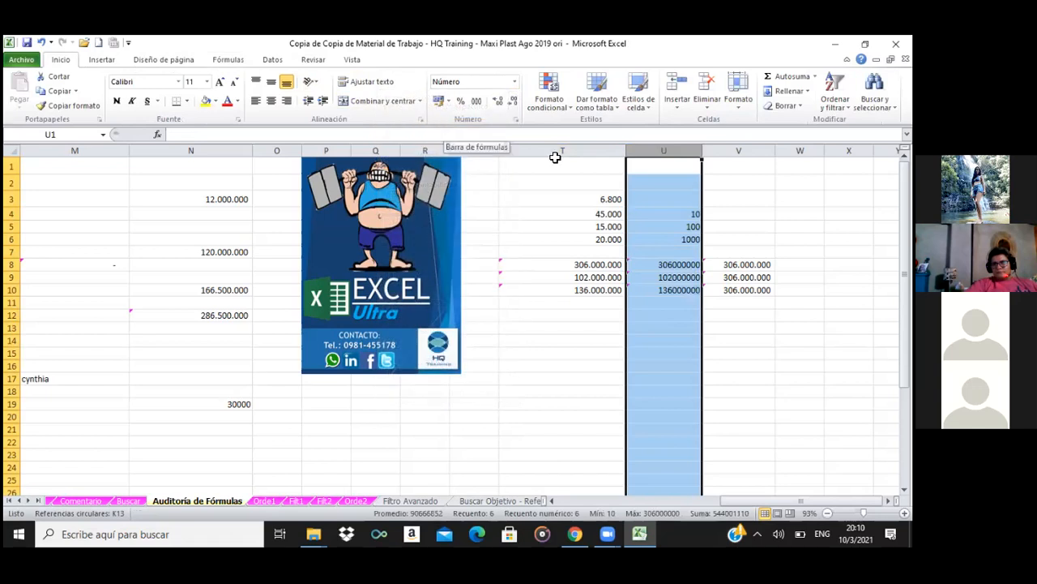
left_click(476, 105)
left_click(719, 227)
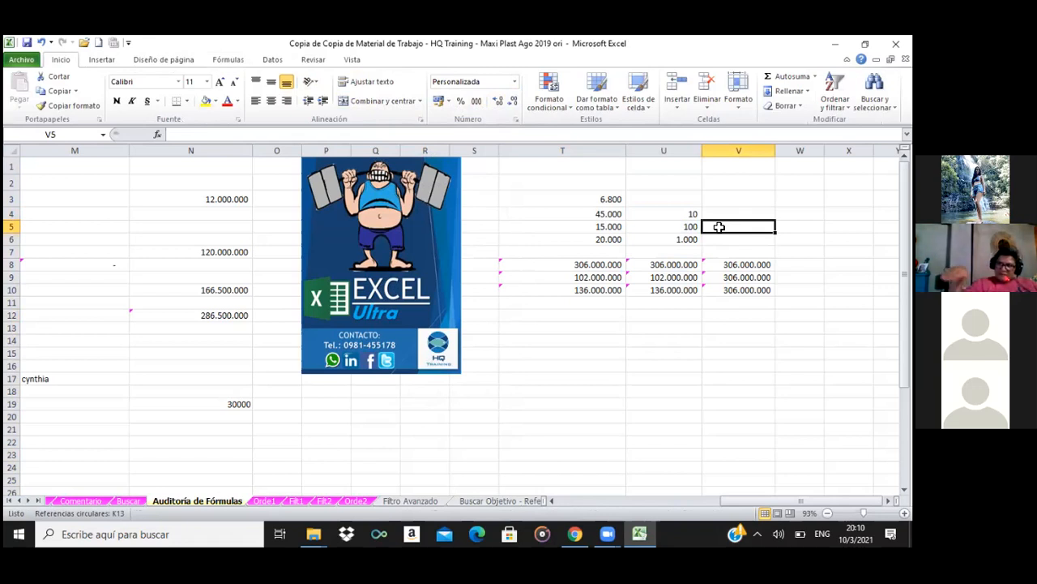
left_click(651, 319)
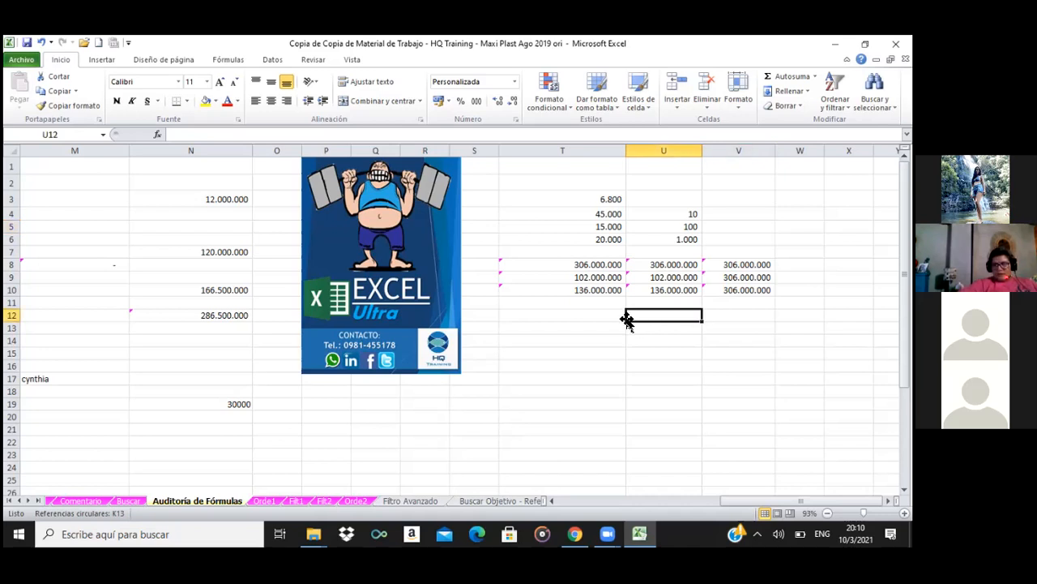
left_click(601, 316)
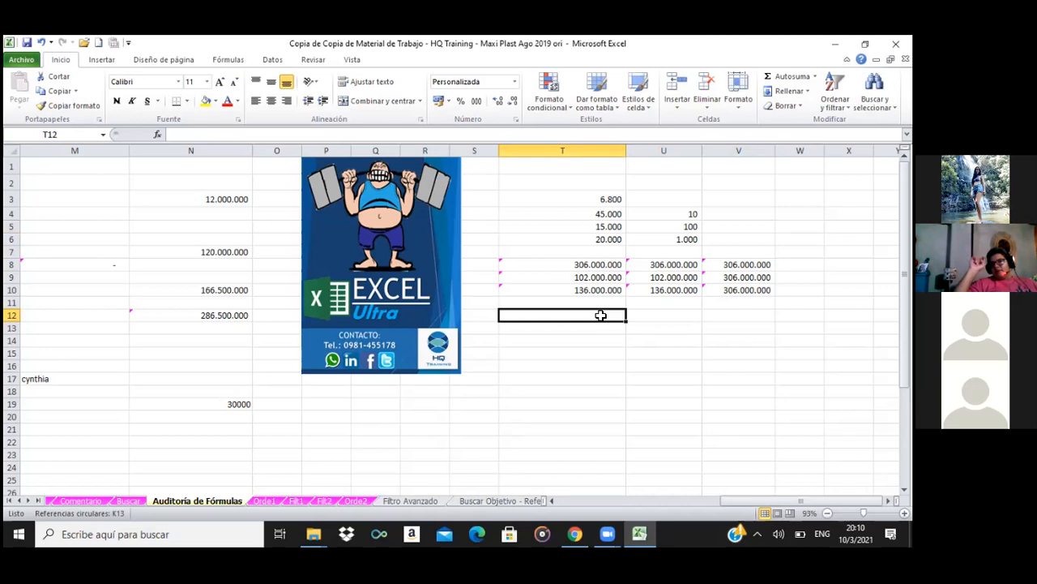
Build T12's formula as =T.C*t4*$U$4, replacing the valor1 name with t4.
type("=")
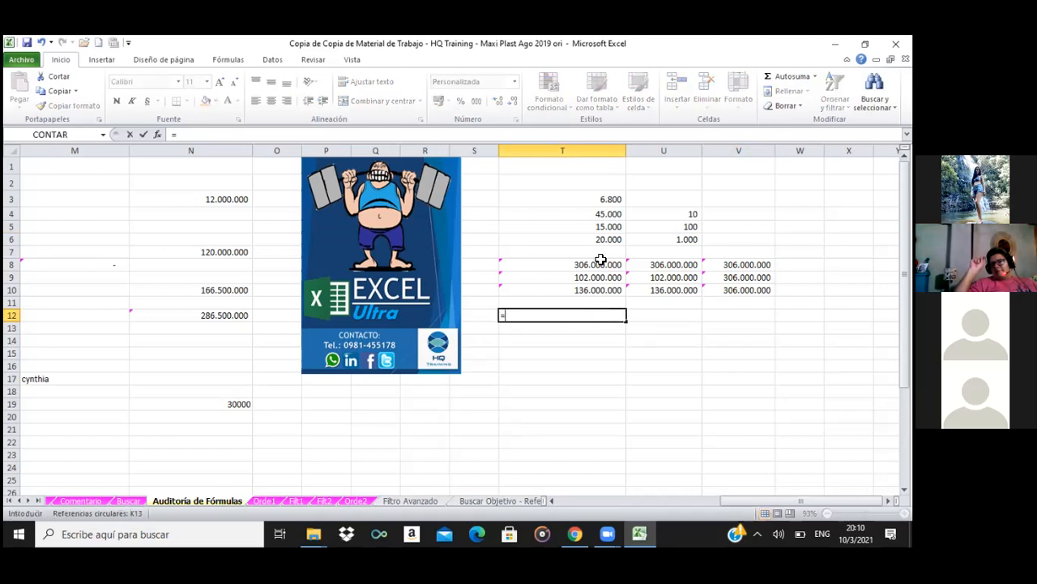
left_click(600, 200)
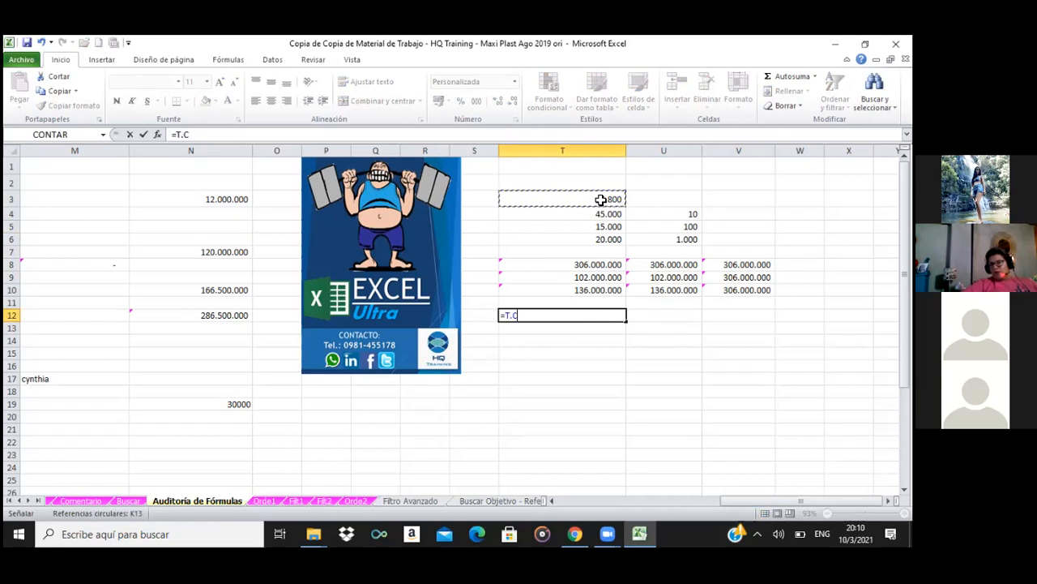
type("*")
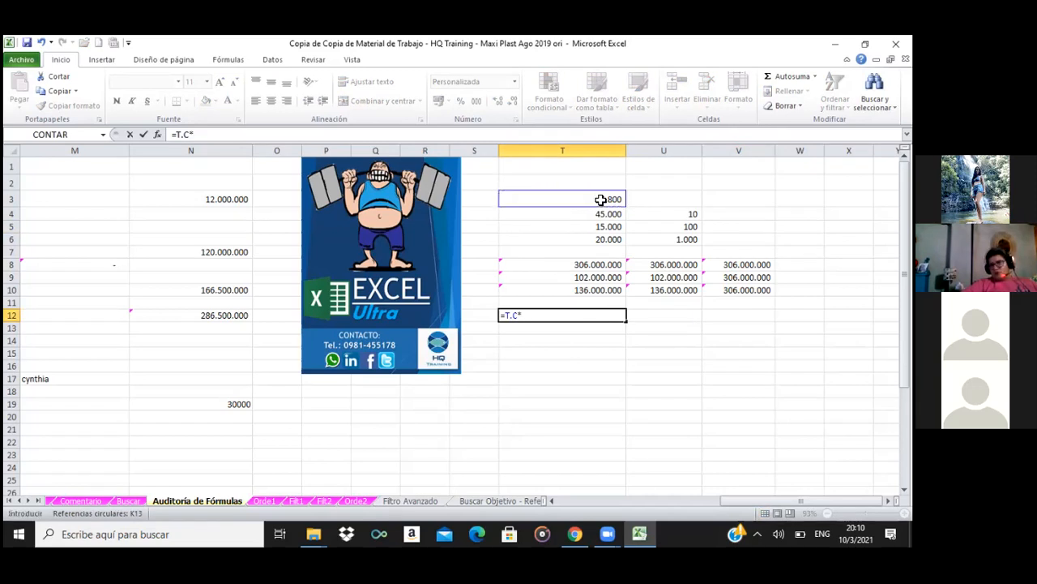
left_click(606, 216)
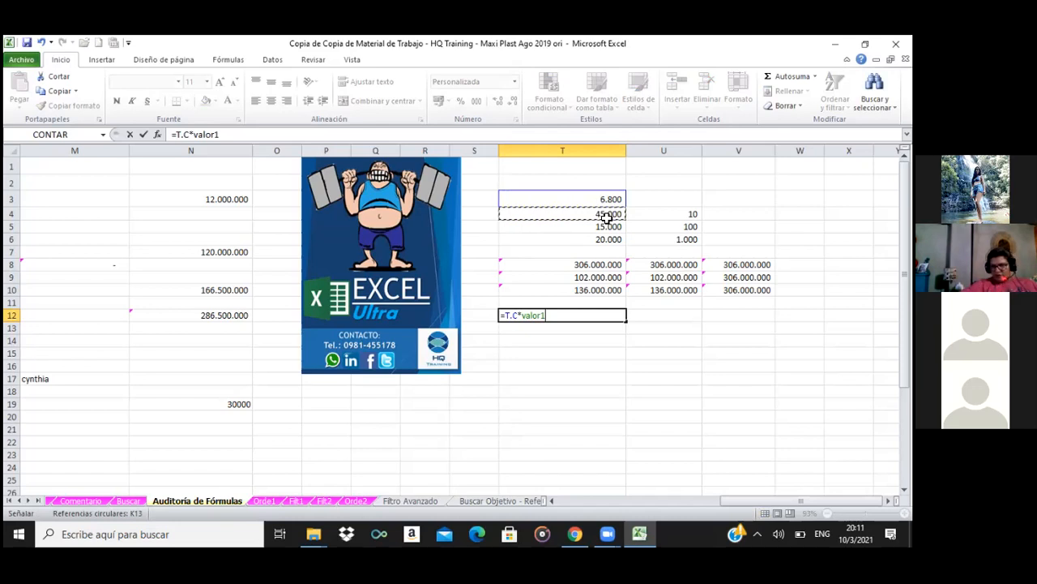
key("BackSpace")
key("BackSpace")
key("BackSpace")
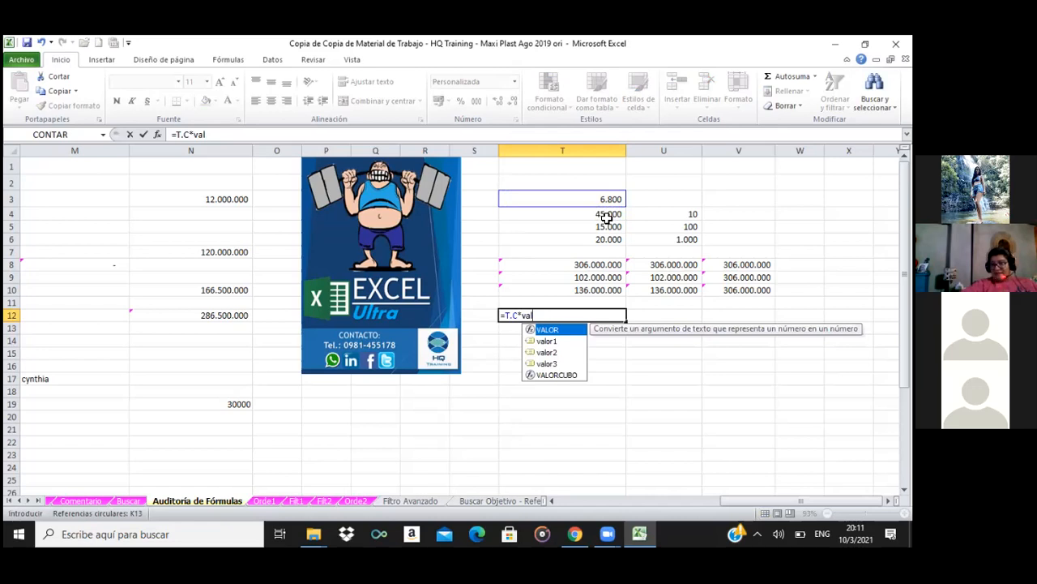
key("BackSpace")
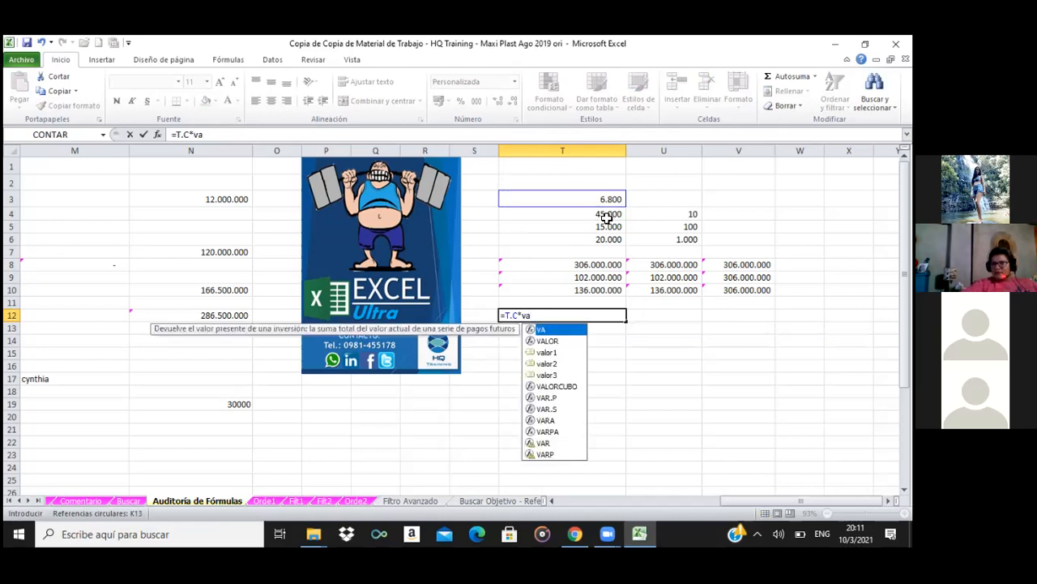
key("BackSpace")
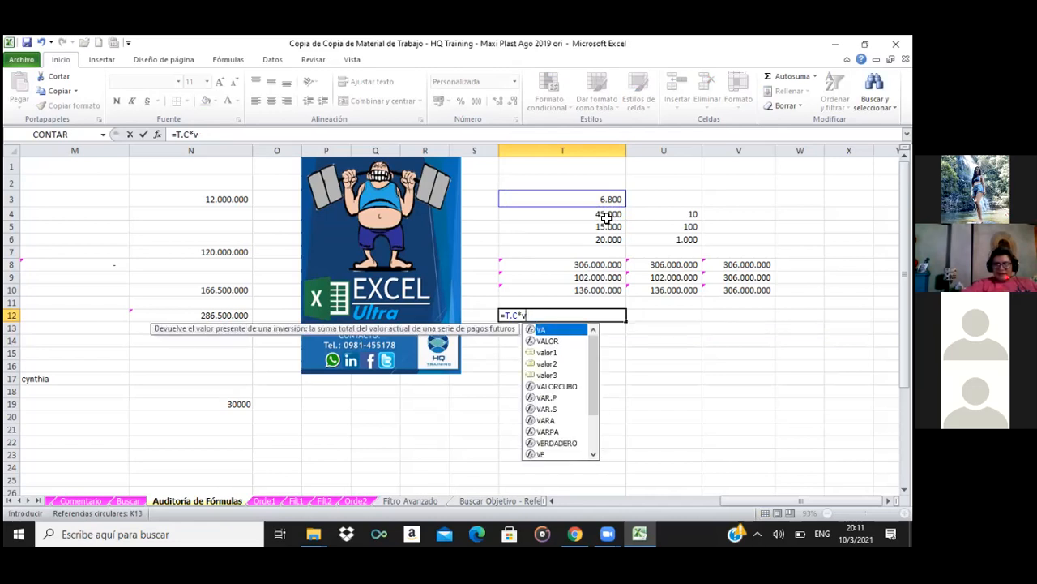
key("BackSpace")
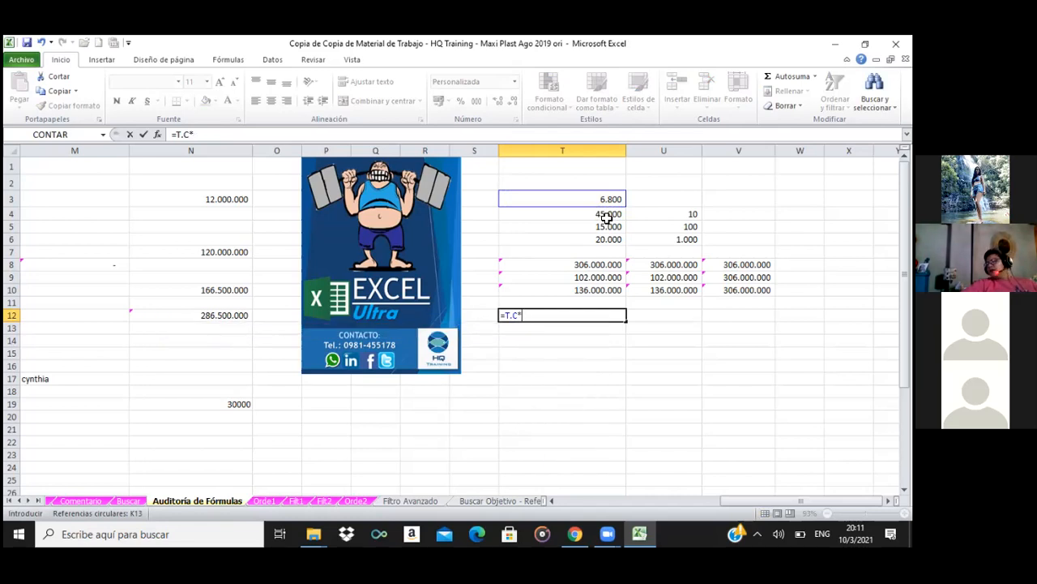
type("t4")
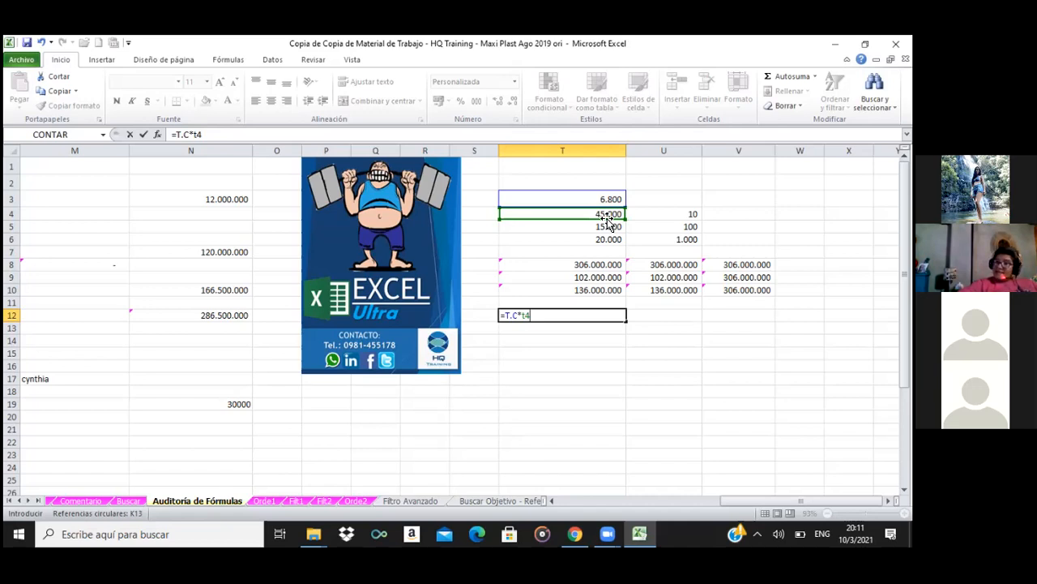
type("*")
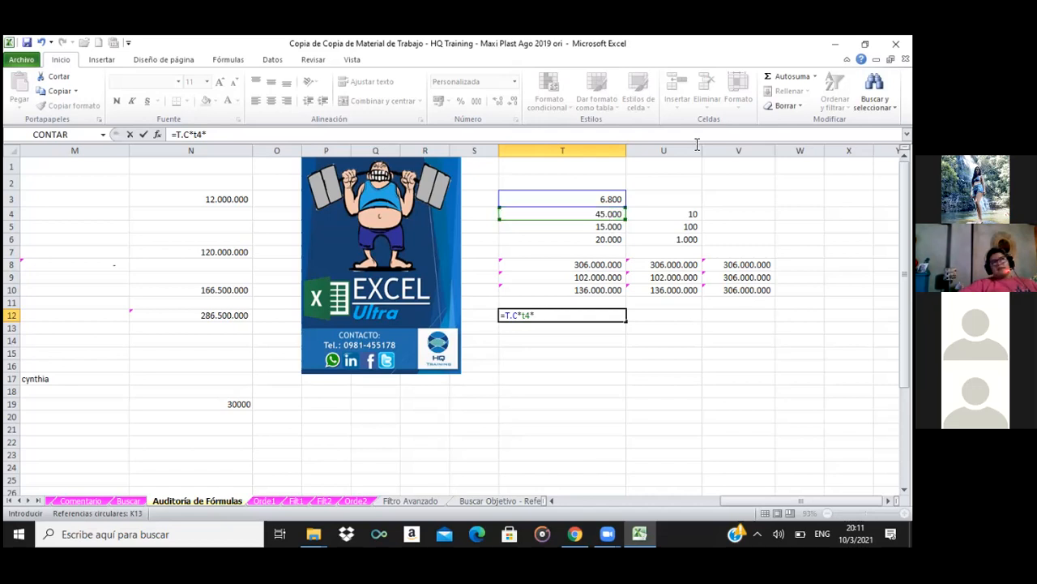
left_click(686, 213)
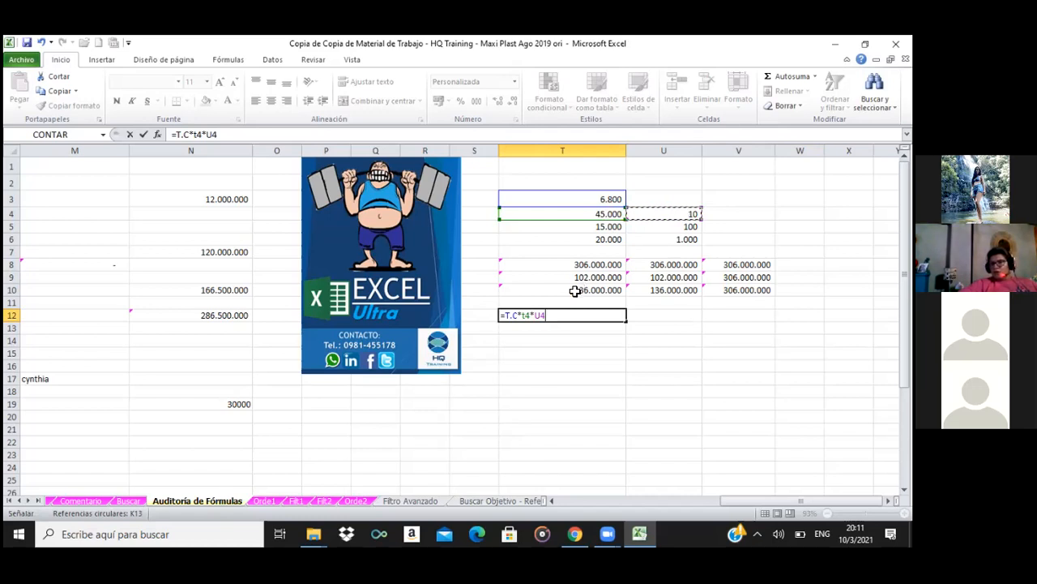
key("F4")
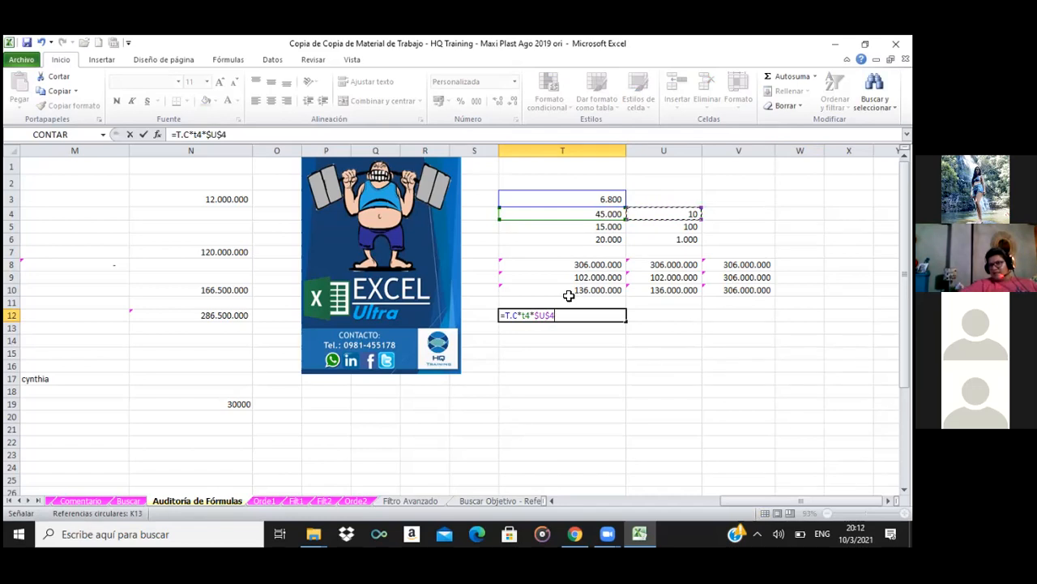
Change T.C to $T$3 and enter =$T$3*t4*$U$4 in T12, showing 3.060.000.000.
left_click(516, 316)
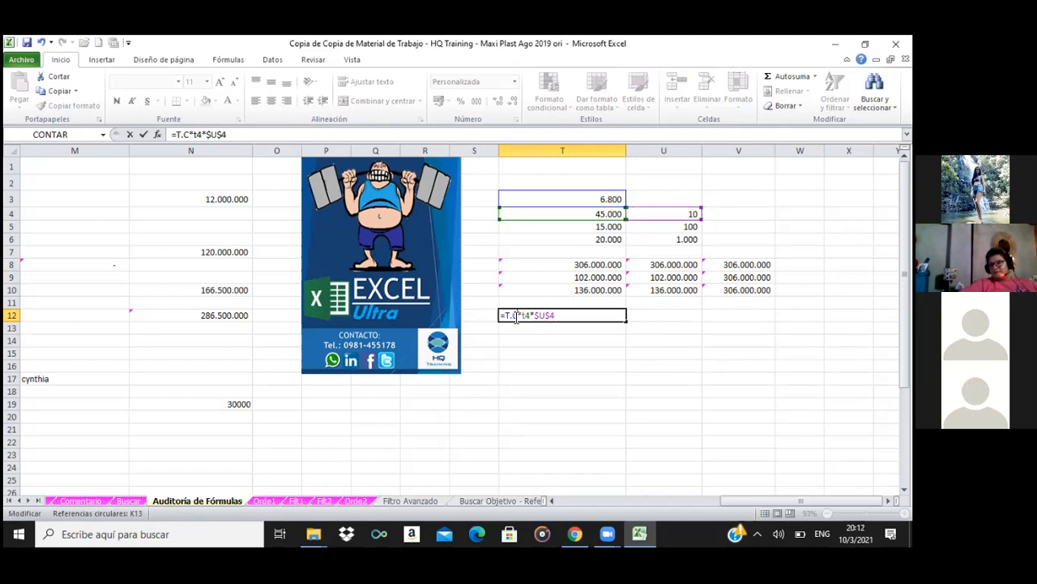
key("BackSpace")
key("BackSpace")
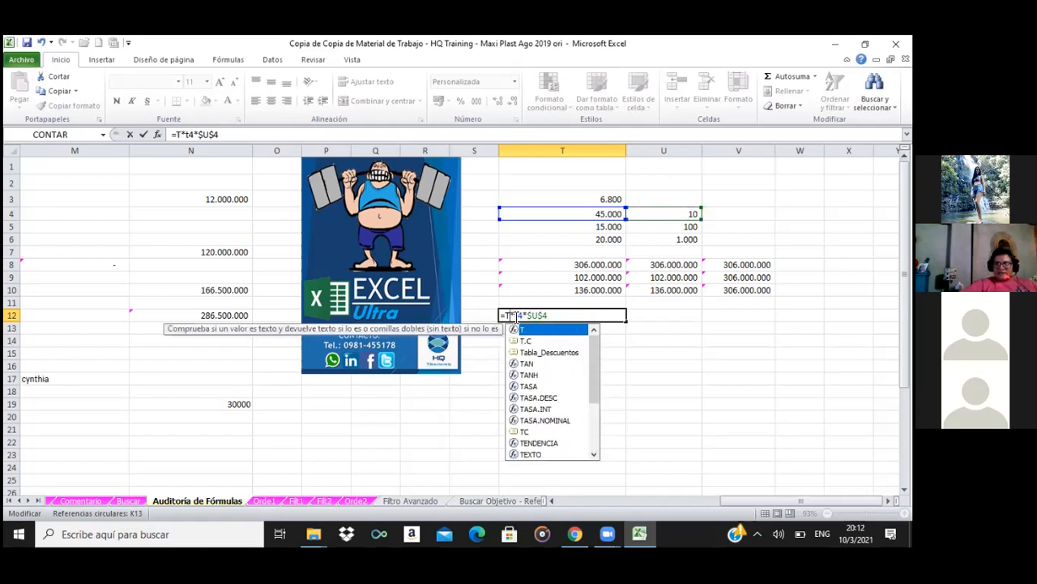
type("3")
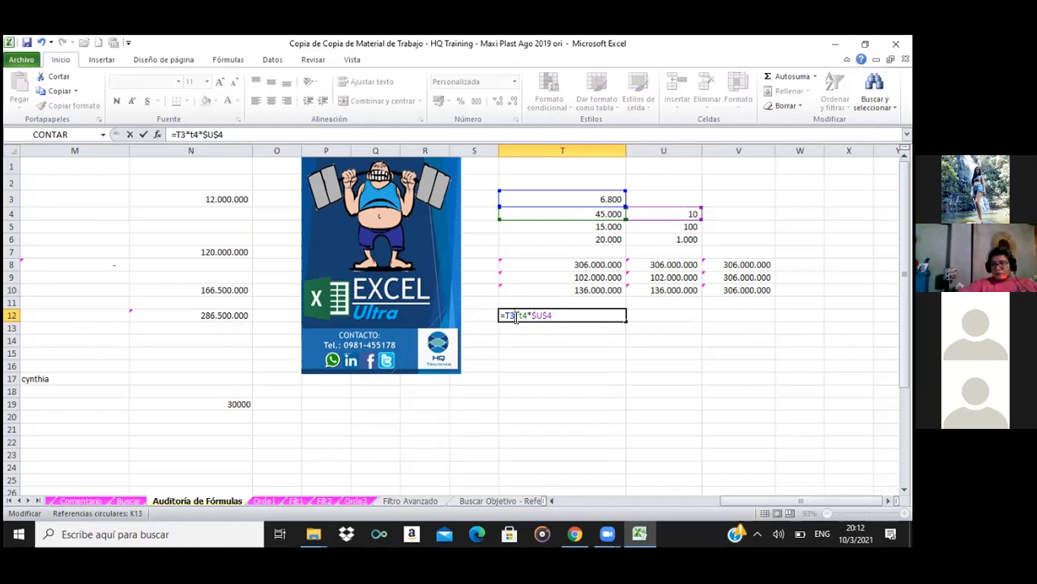
key("F4")
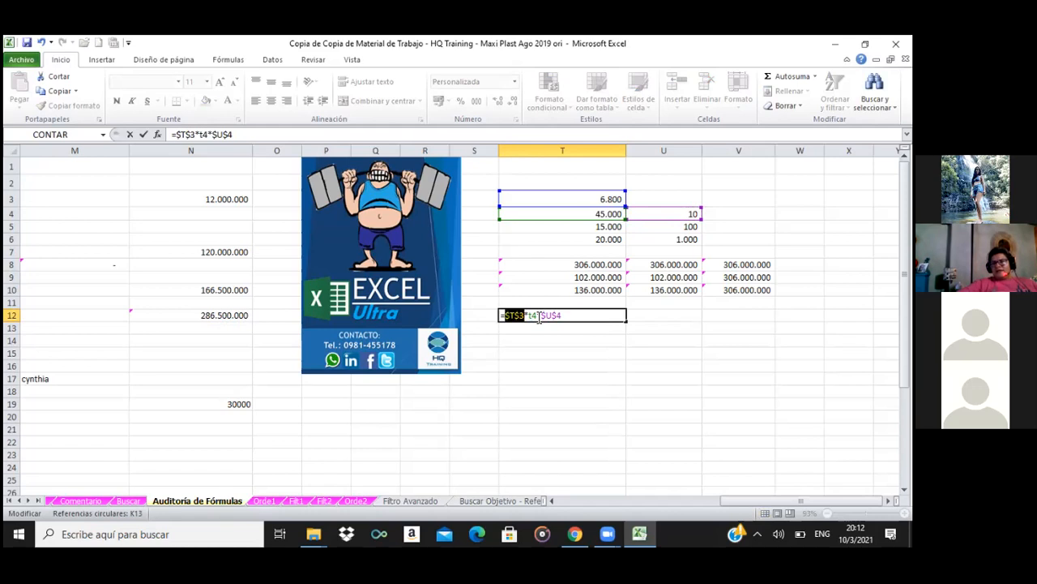
left_click(572, 319)
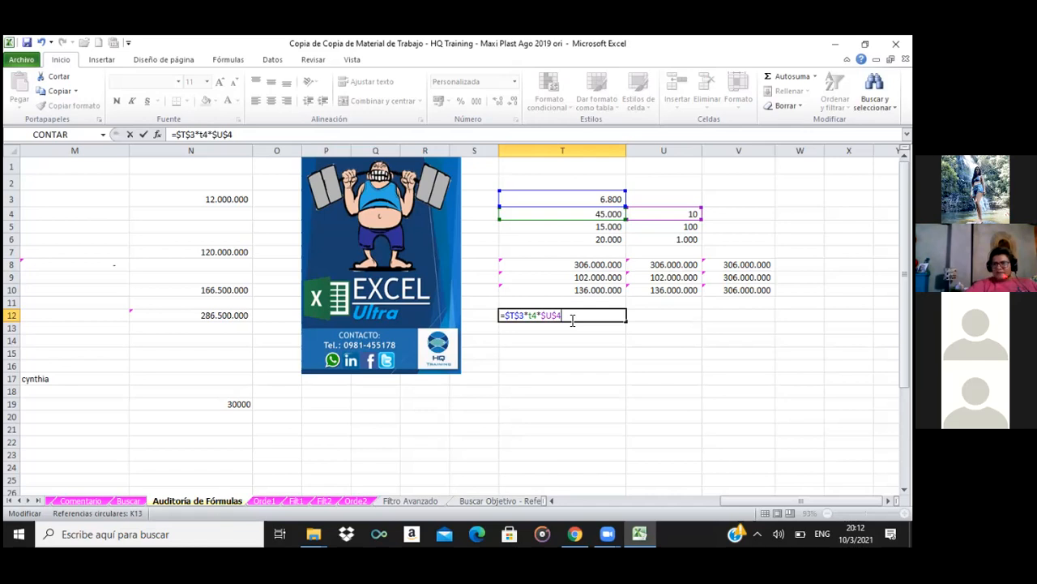
key("Return")
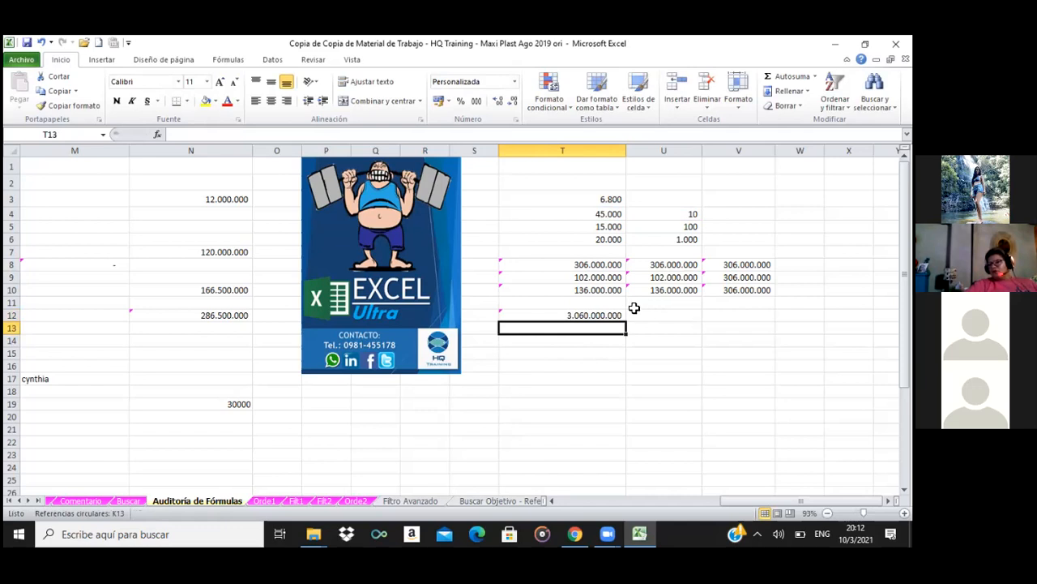
Fill T12's formula down to T14, giving 1.020.000.000 and 1.360.000.000, and check T13's formula.
left_click(621, 313)
left_click_drag(625, 320, 626, 340)
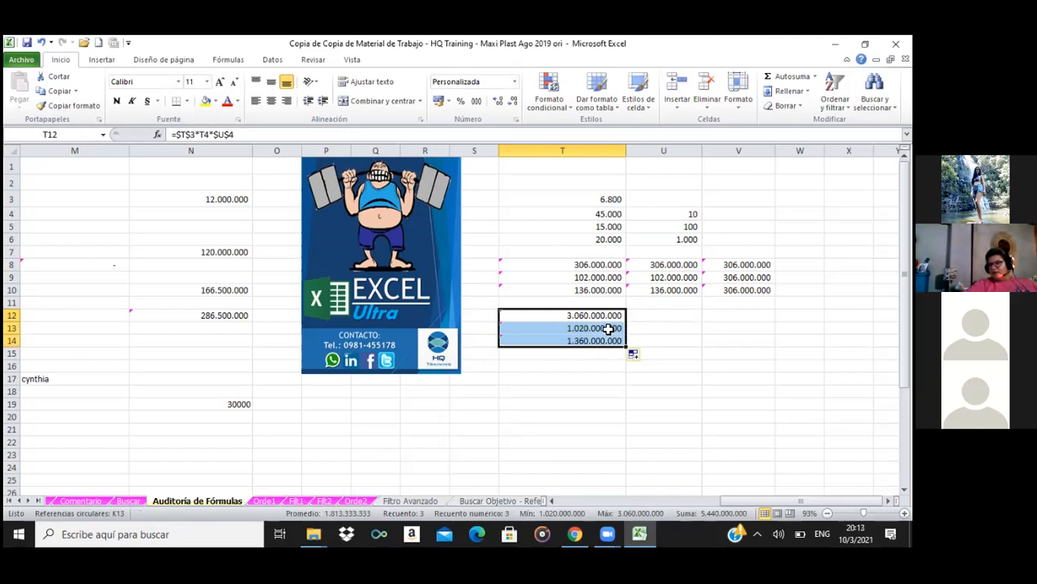
double_click(612, 327)
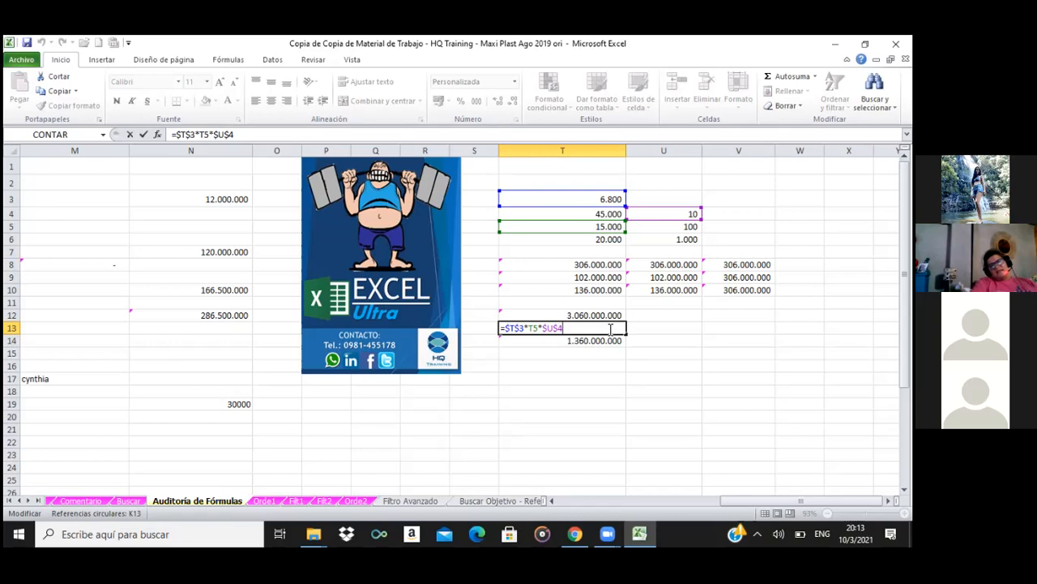
key("Return")
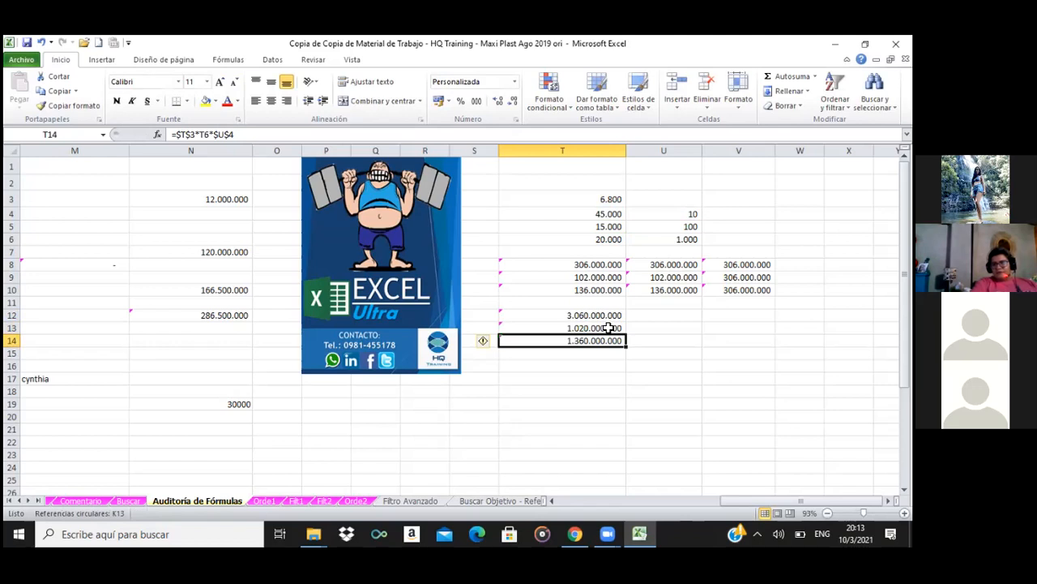
Check T14's adjusted references unchanged, then move over to column U toward row 12.
key("F2")
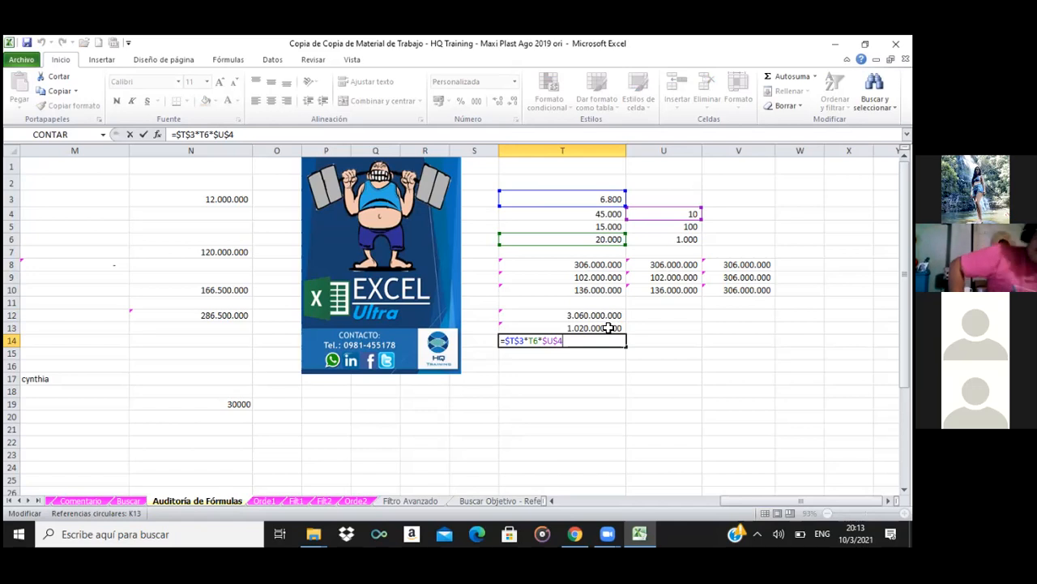
key("Return")
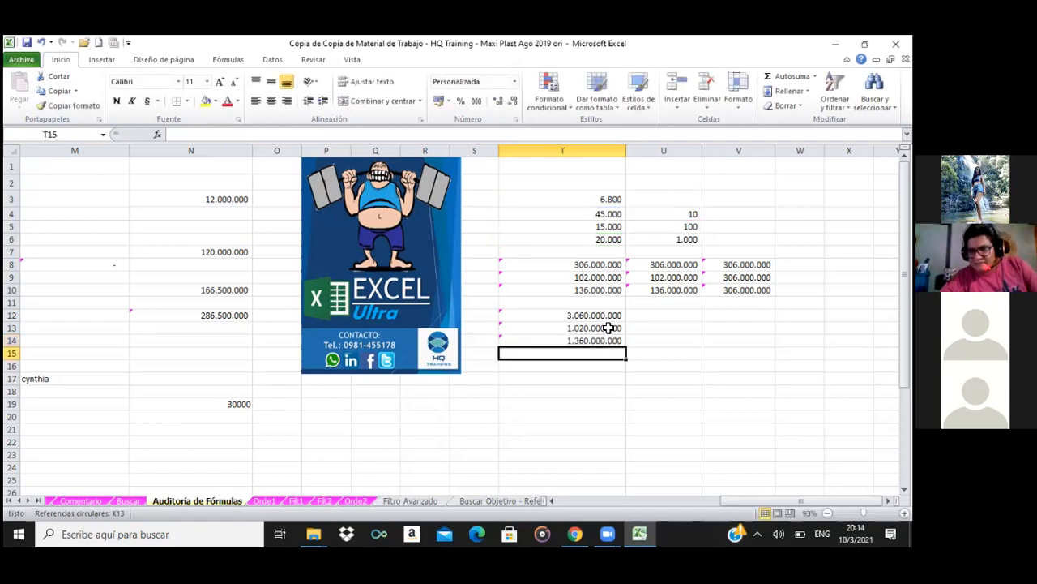
key("Up")
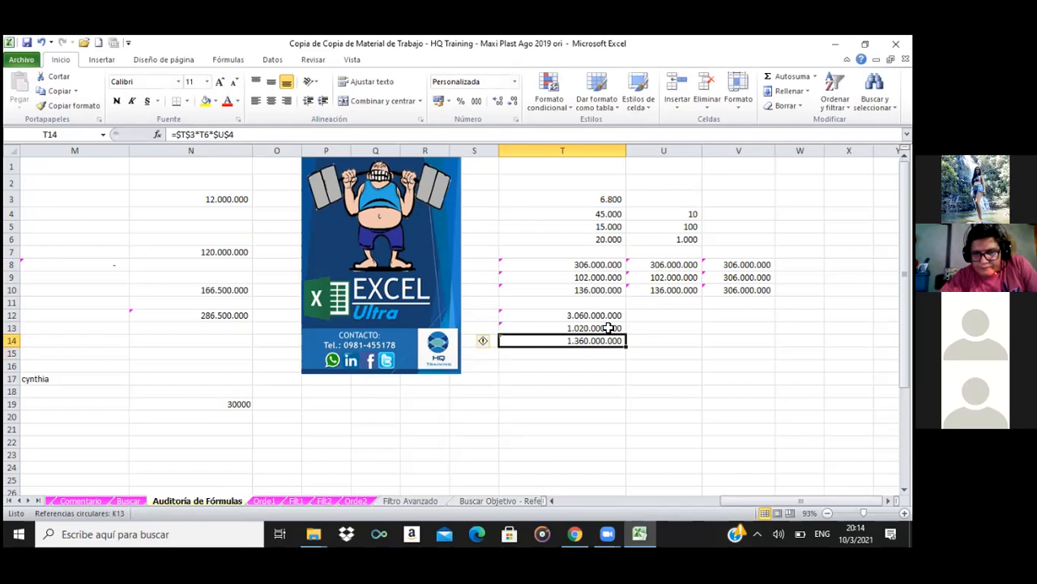
key("Right")
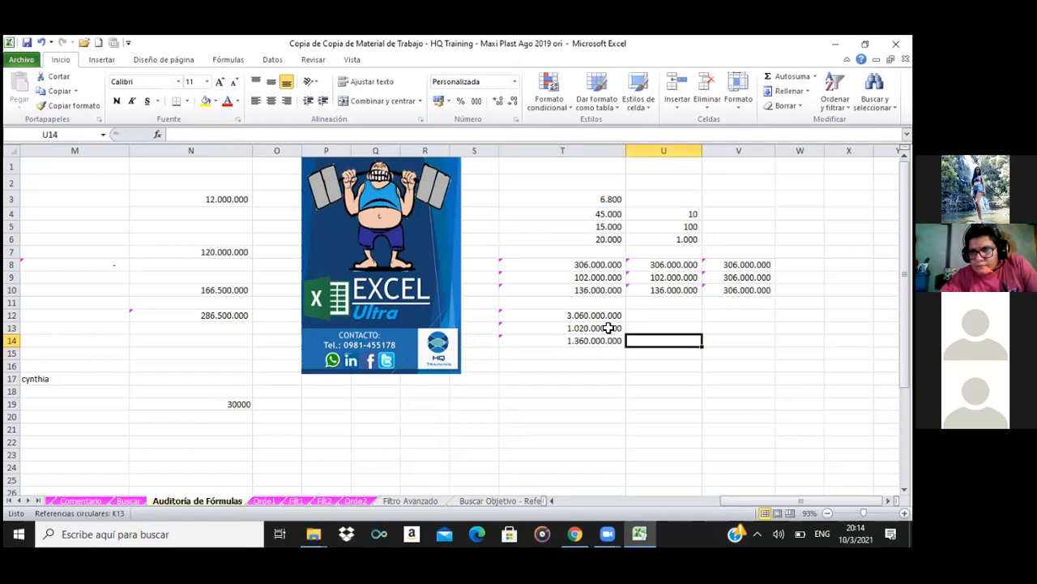
key("Up")
key("Up")
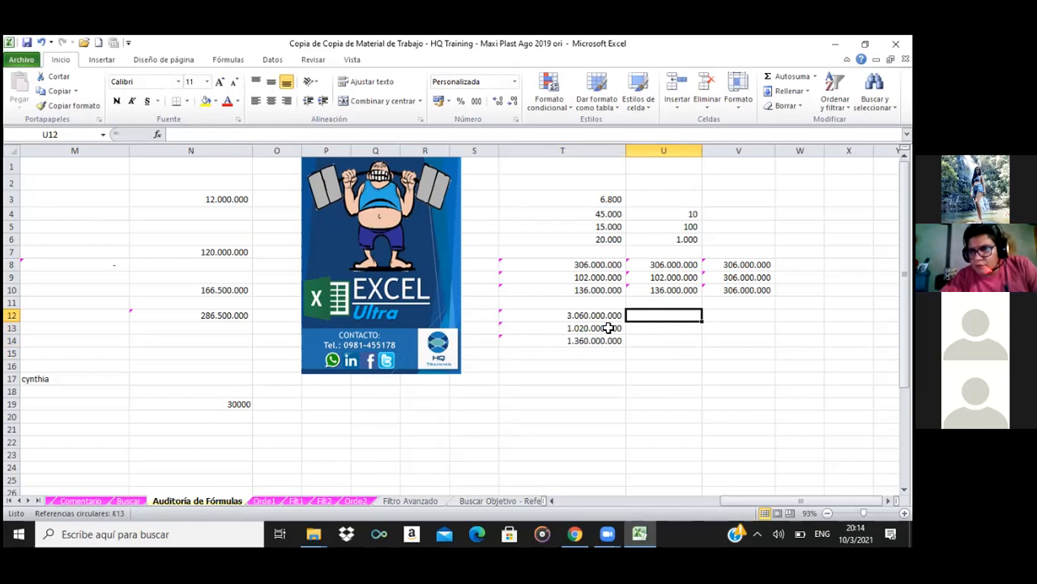
Enter =valor1*T.C*U4 in U12 using the named cells T4 and T3, giving 3.060.000.000.
type("=")
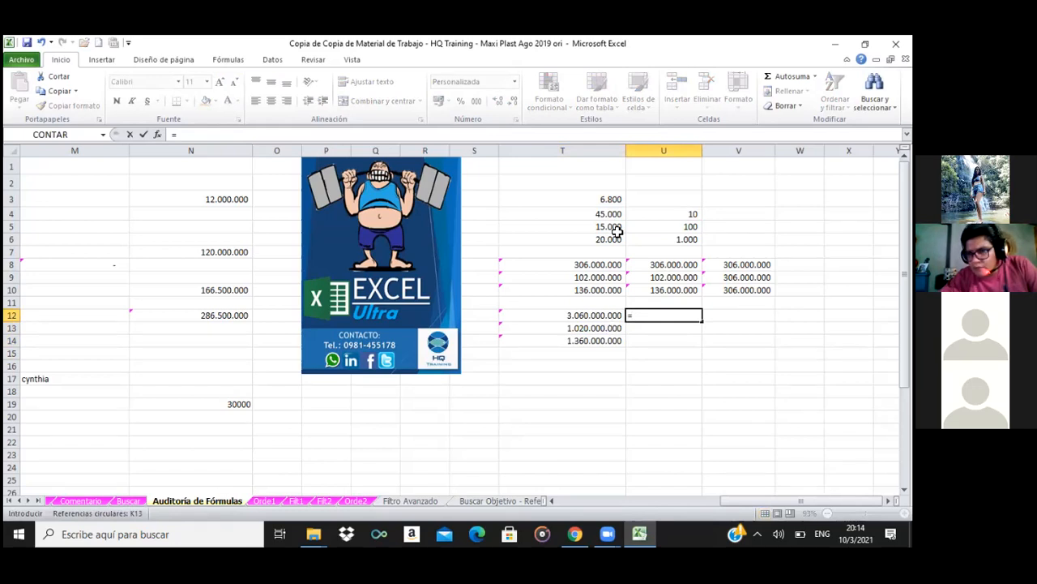
left_click(610, 216)
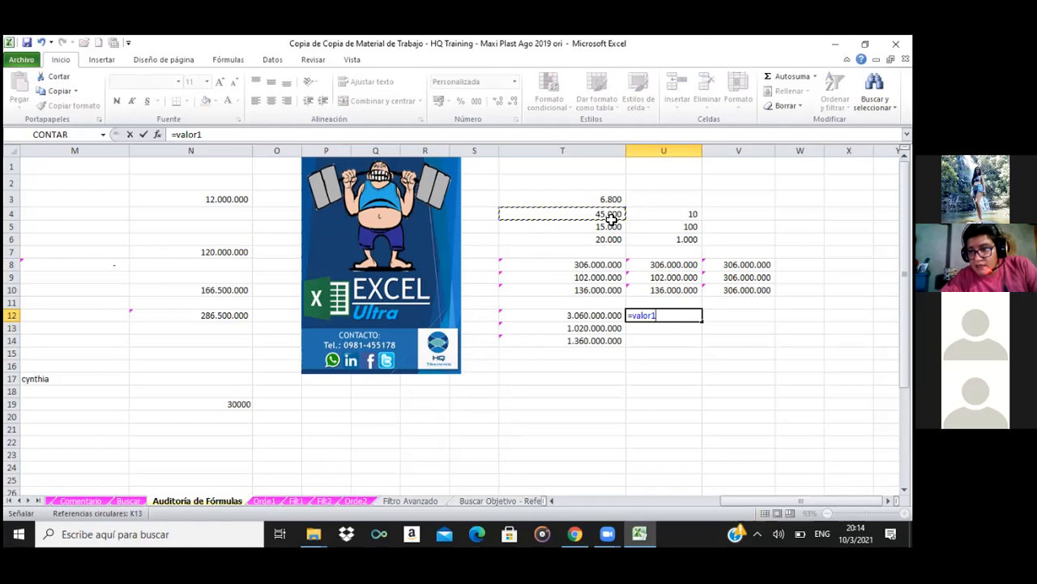
key("BackSpace")
key("BackSpace")
key("BackSpace")
key("BackSpace")
key("BackSpace")
key("BackSpace")
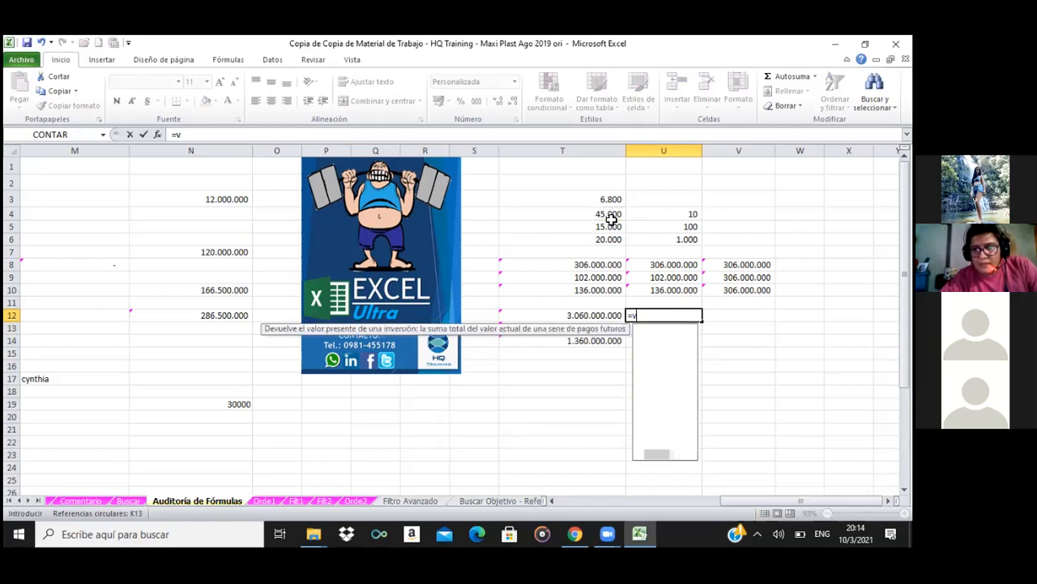
type("t3")
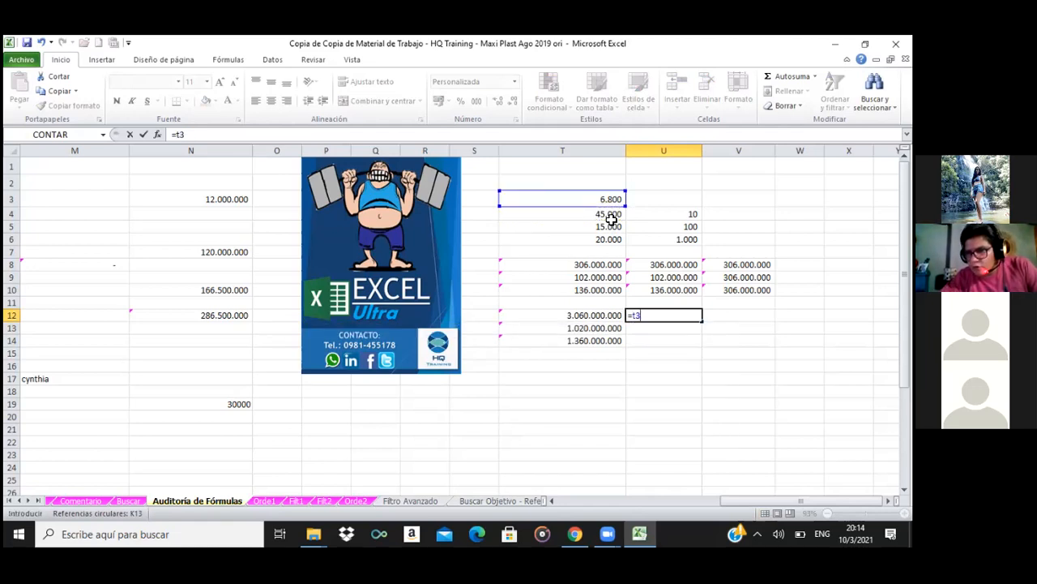
key("BackSpace")
key("BackSpace")
left_click(611, 214)
type("*")
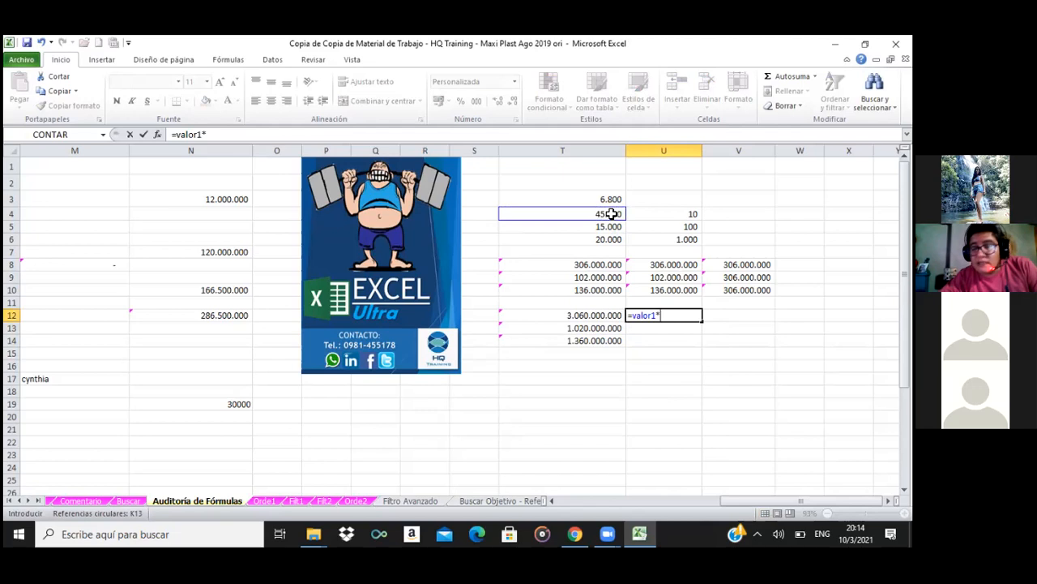
left_click(609, 198)
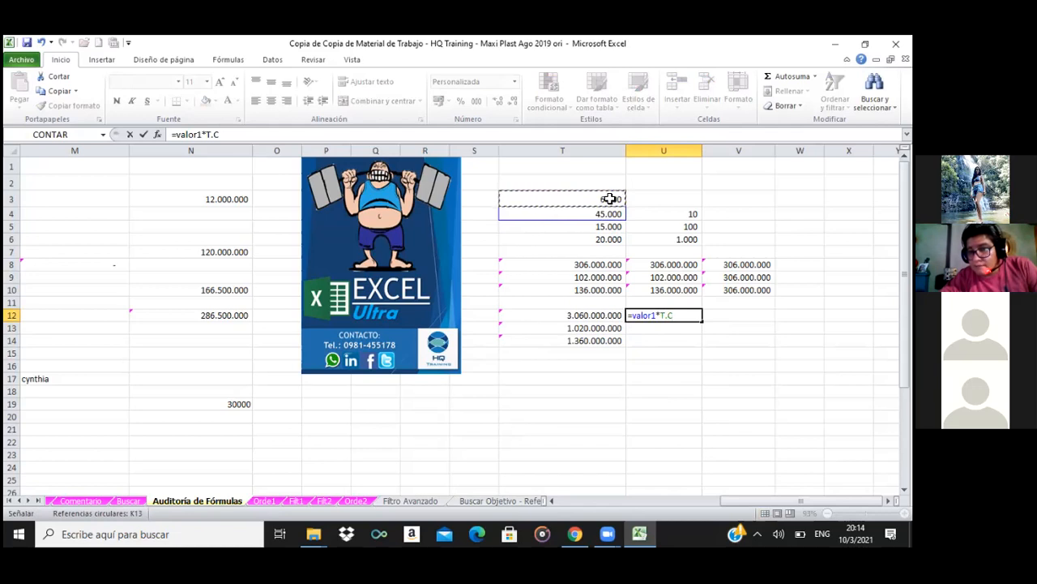
type("*")
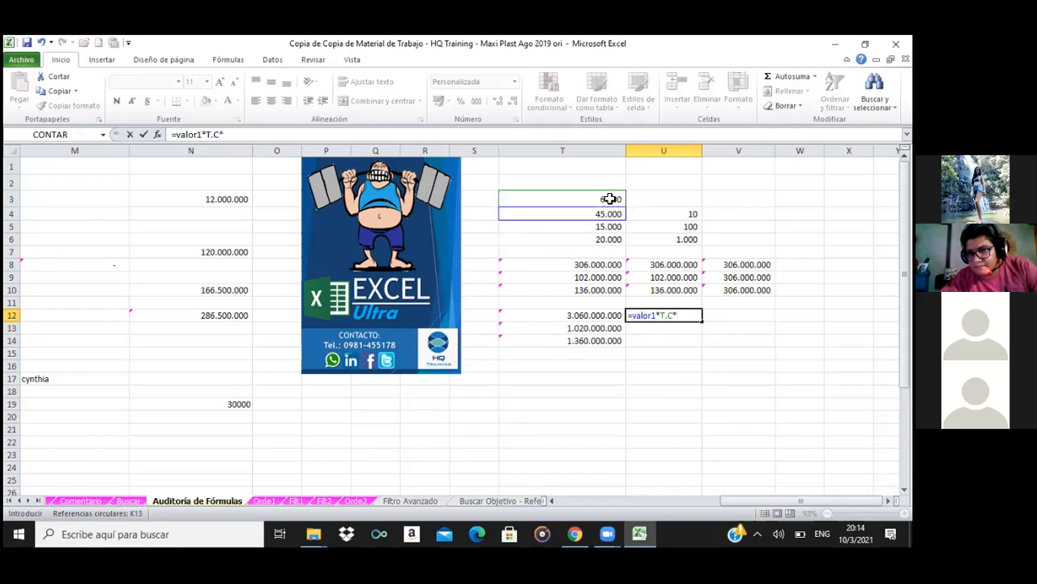
left_click(681, 217)
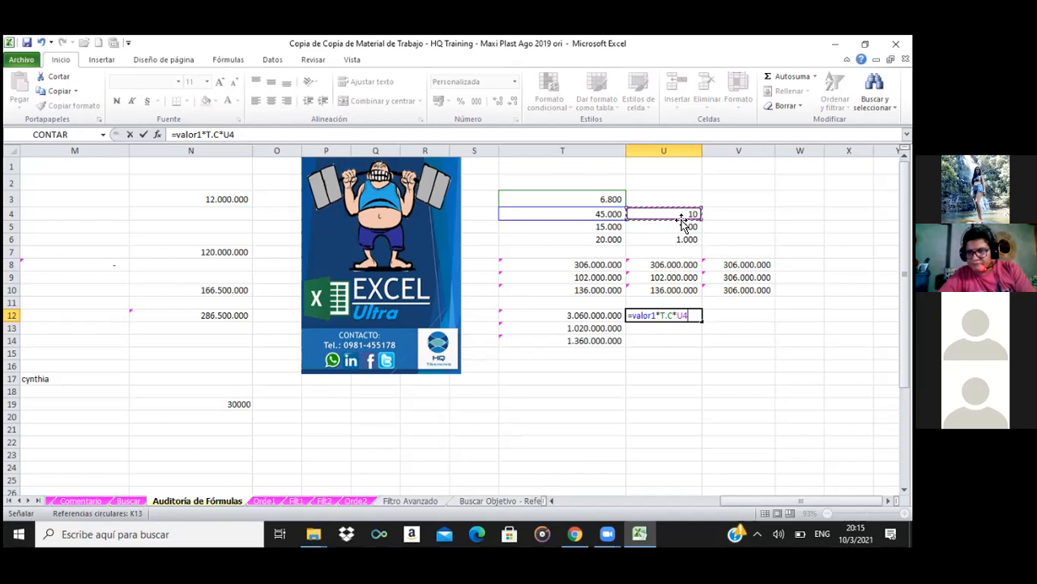
key("Return")
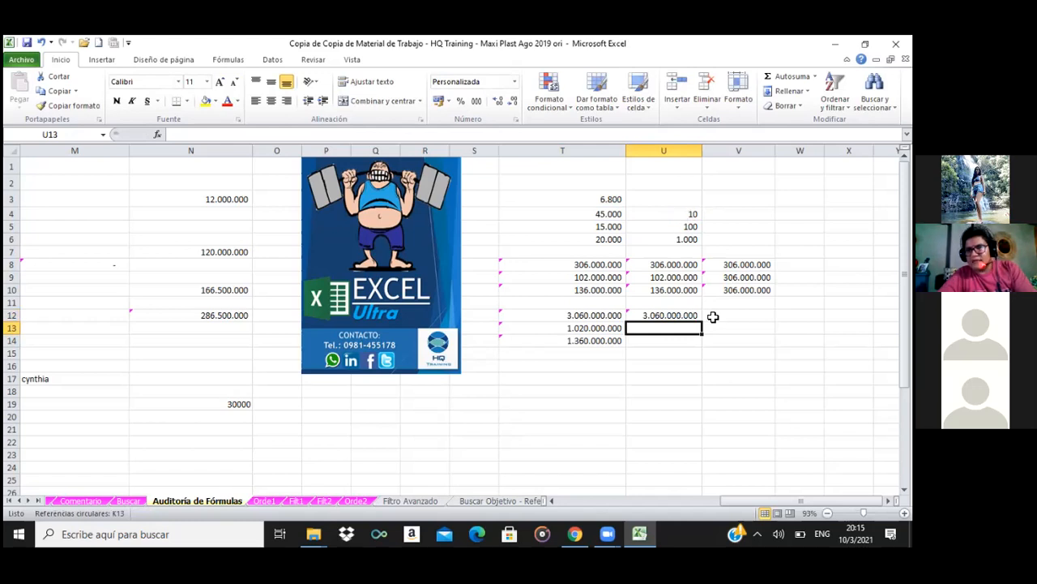
Fill U12 down to U14 (30.600.000.000, 306.000.000.000) and confirm U13 reads =valor1*T.C*U5.
left_click(681, 316)
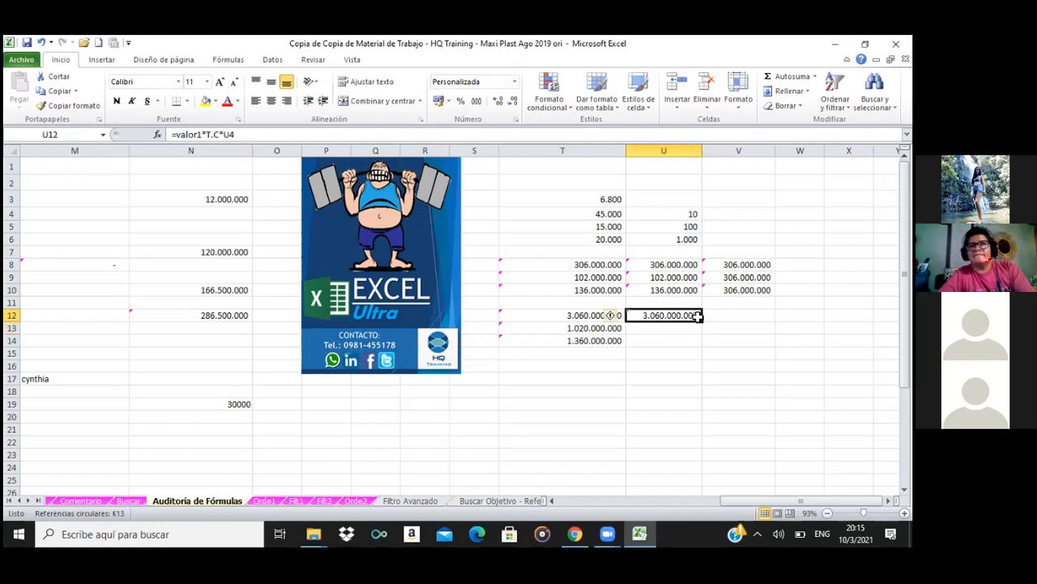
left_click_drag(702, 320, 707, 341)
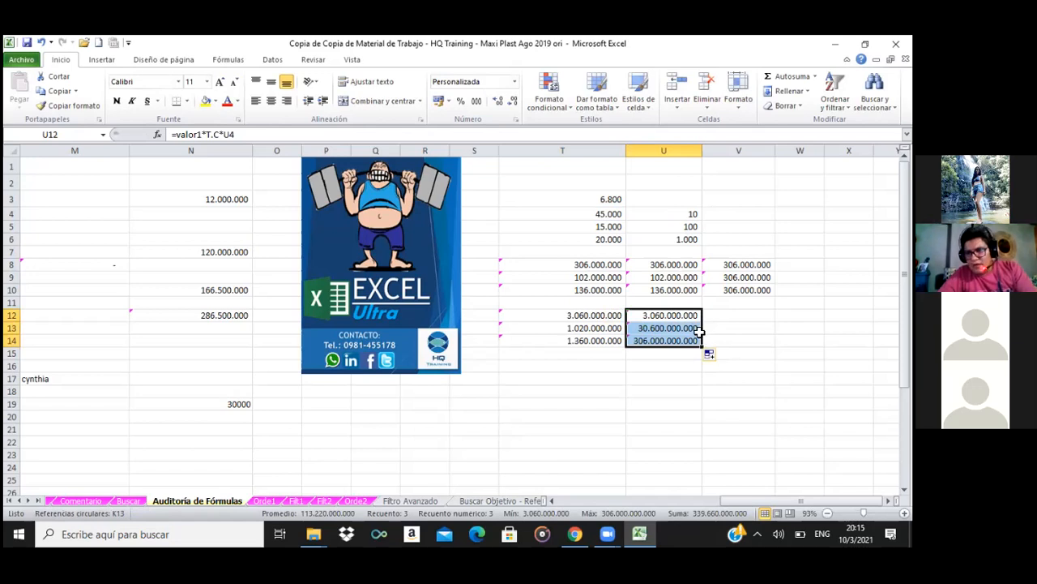
left_click(693, 328)
left_click(694, 339)
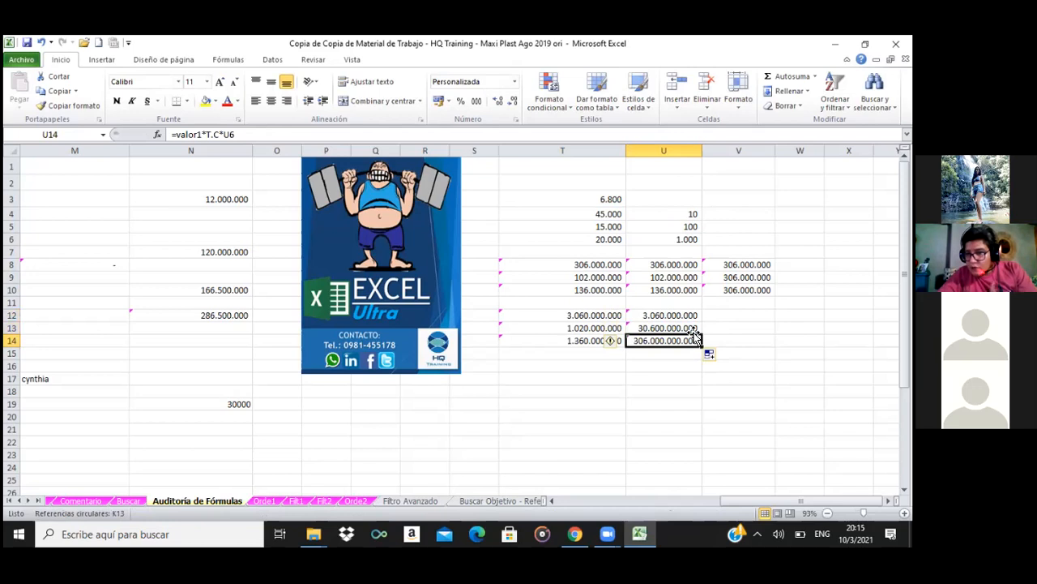
double_click(696, 328)
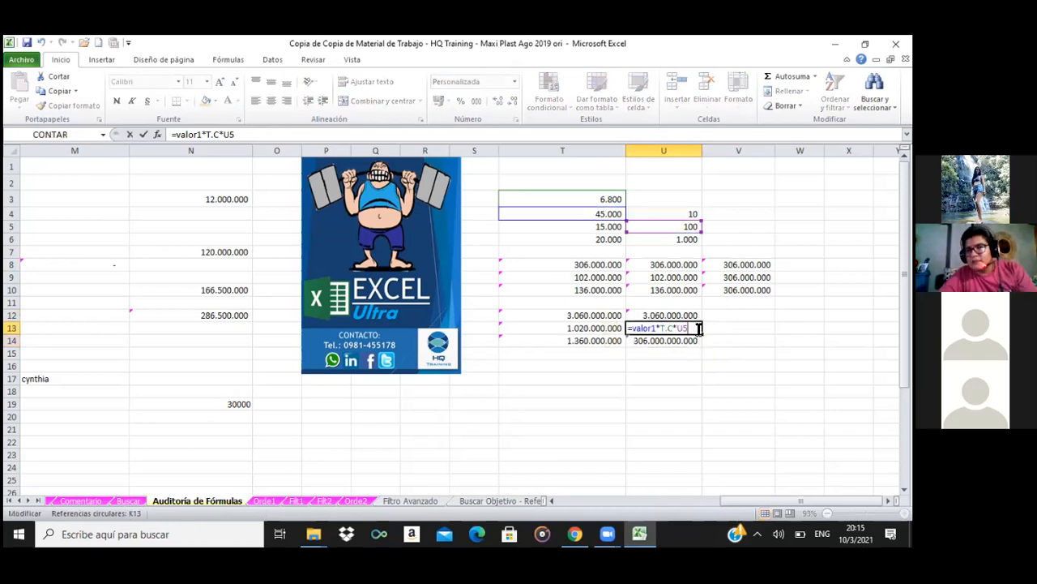
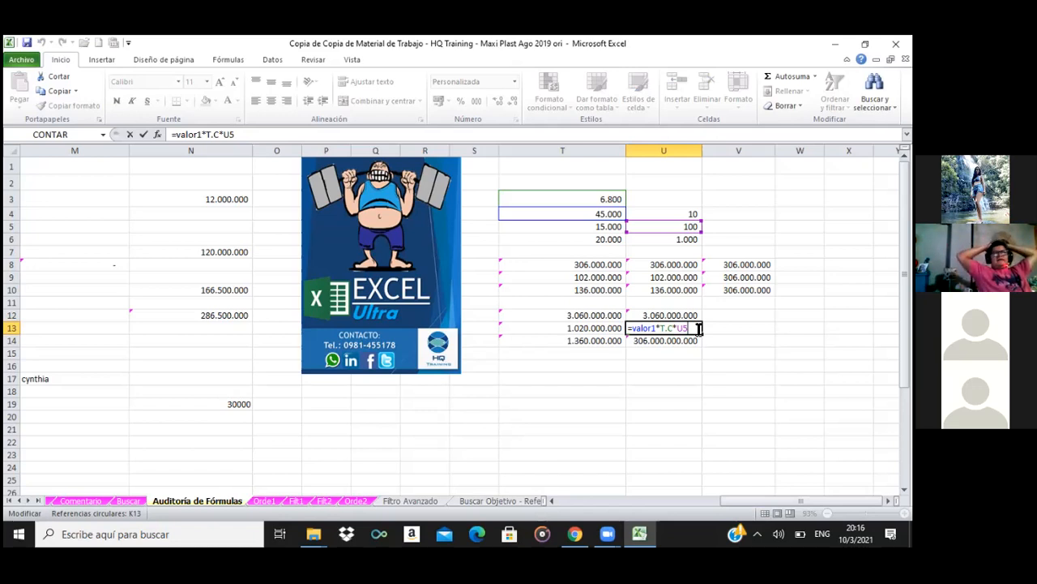
Commit =valor1*T.C*U5 in U13 so it shows 30.600.000.000, then scroll down a row.
key("Return")
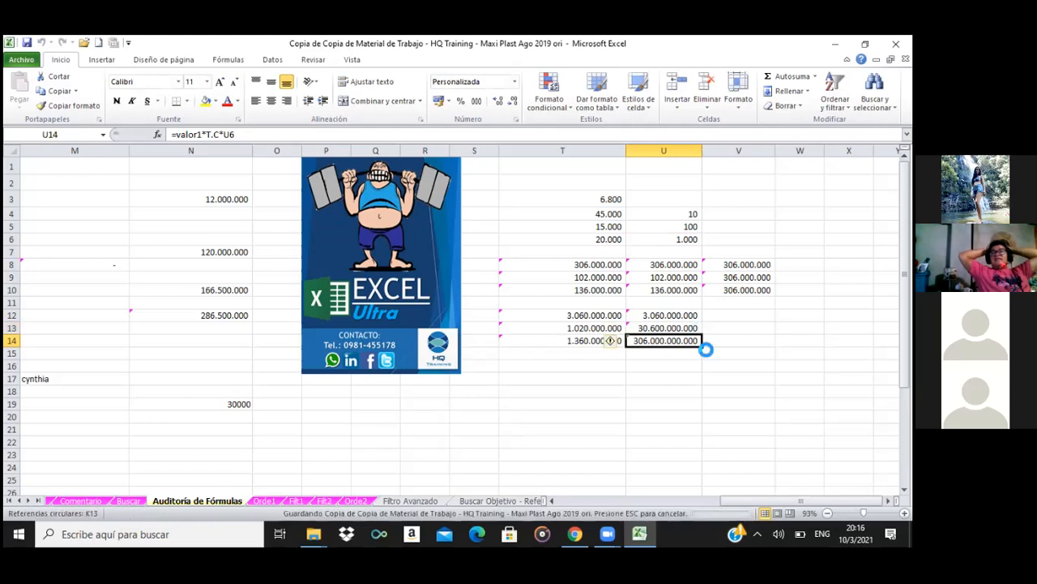
left_click_drag(904, 316, 904, 325)
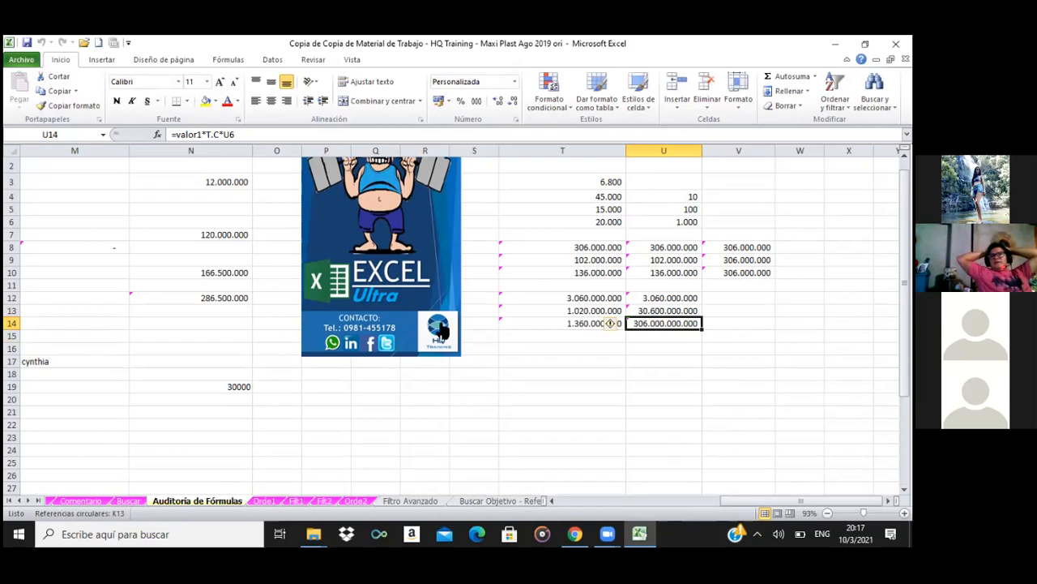
Give the Auditoría de Fórmulas tab the pink recent tab colour, then go to Filtro Avanzado.
right_click(242, 500)
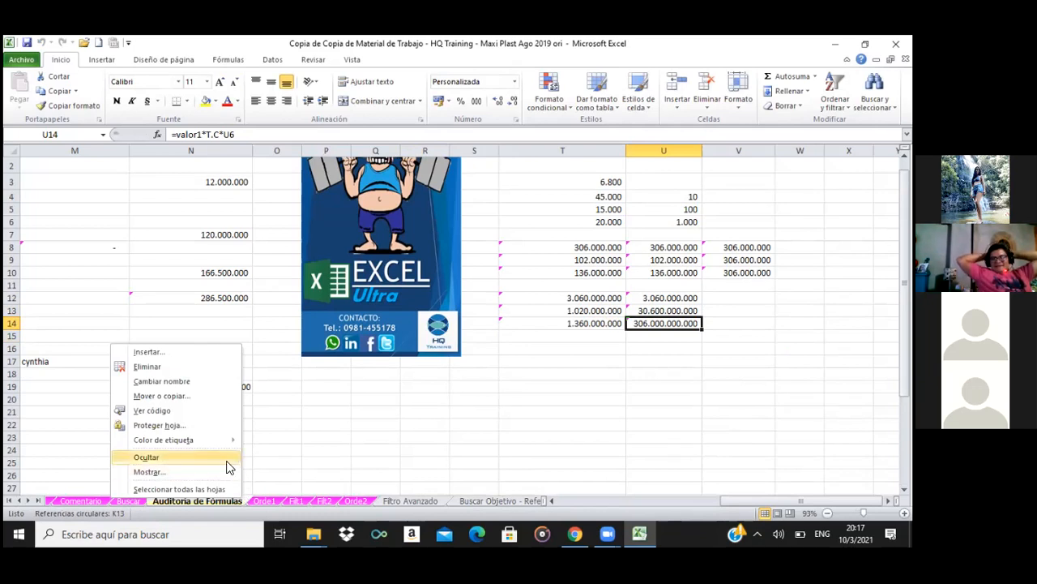
mouse_move(227, 440)
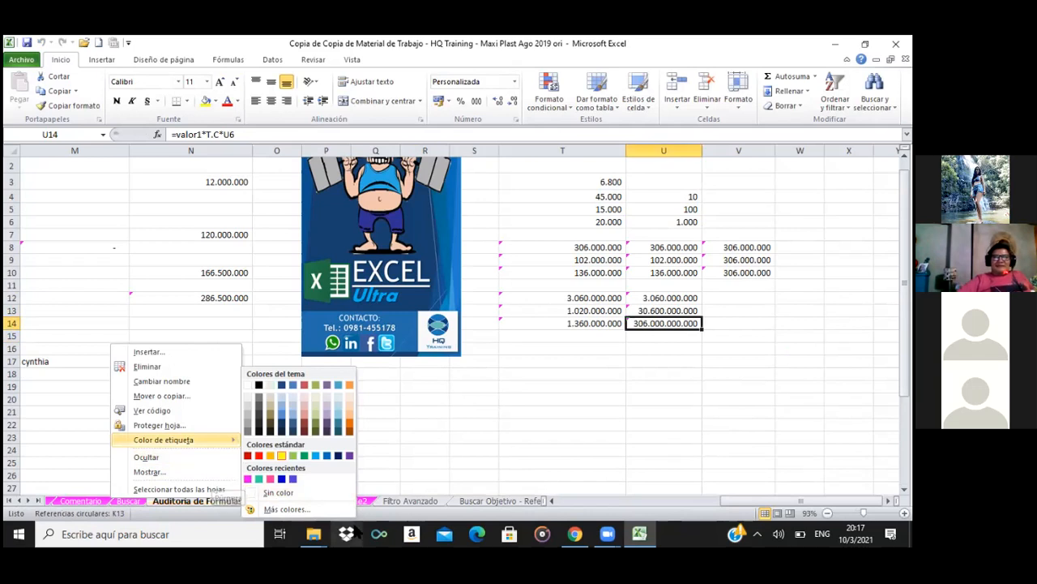
left_click(249, 479)
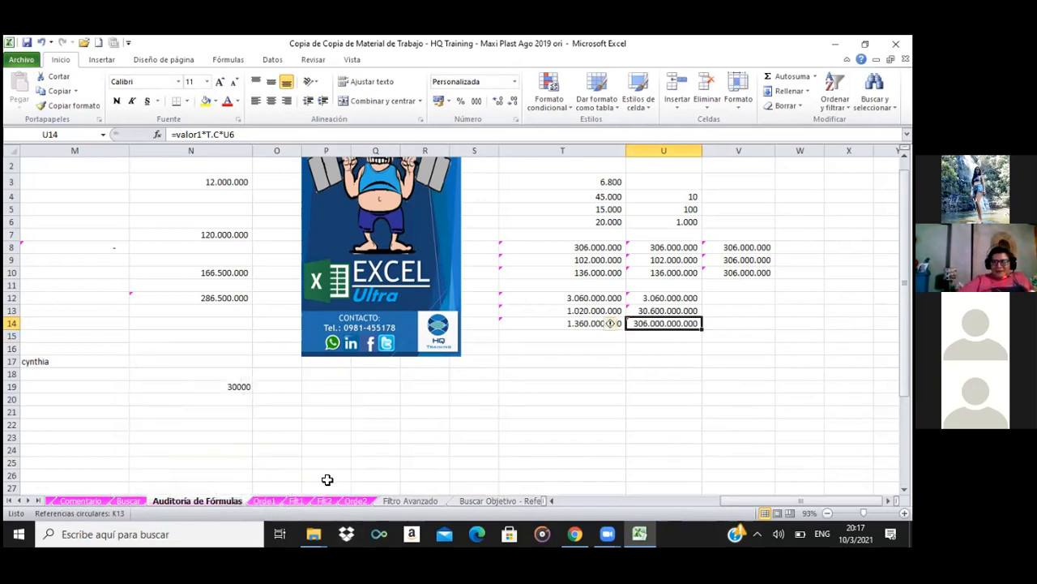
left_click(393, 500)
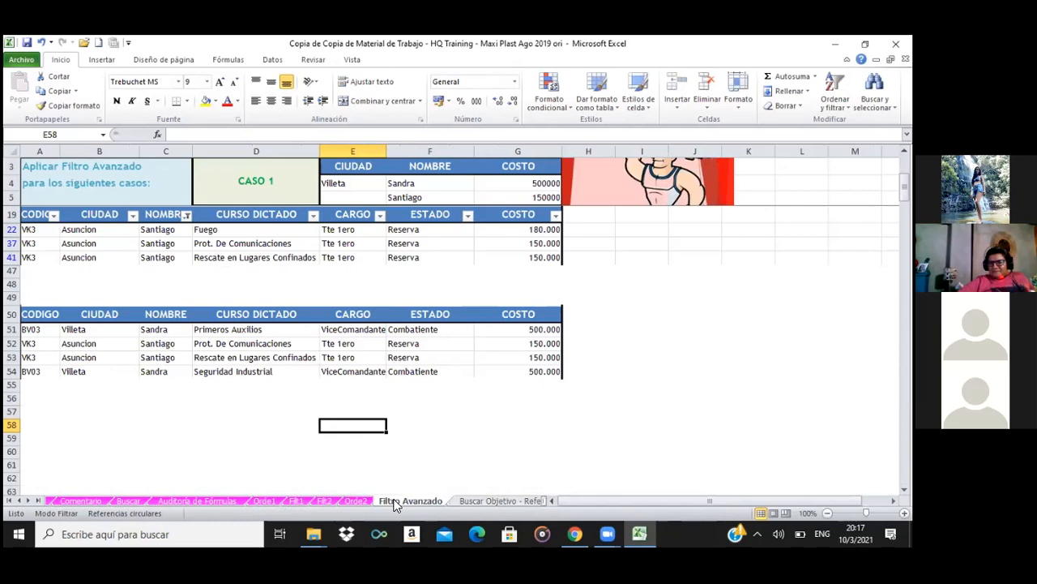
Unhide the Subtotales sheet using Mostrar from the sheet-tab menu.
left_click(216, 502)
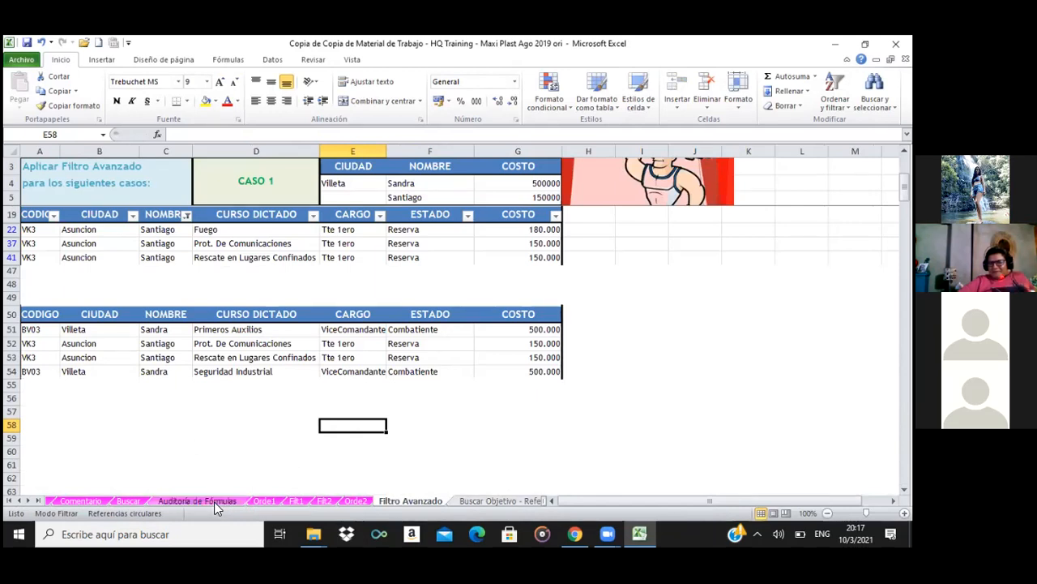
right_click(216, 502)
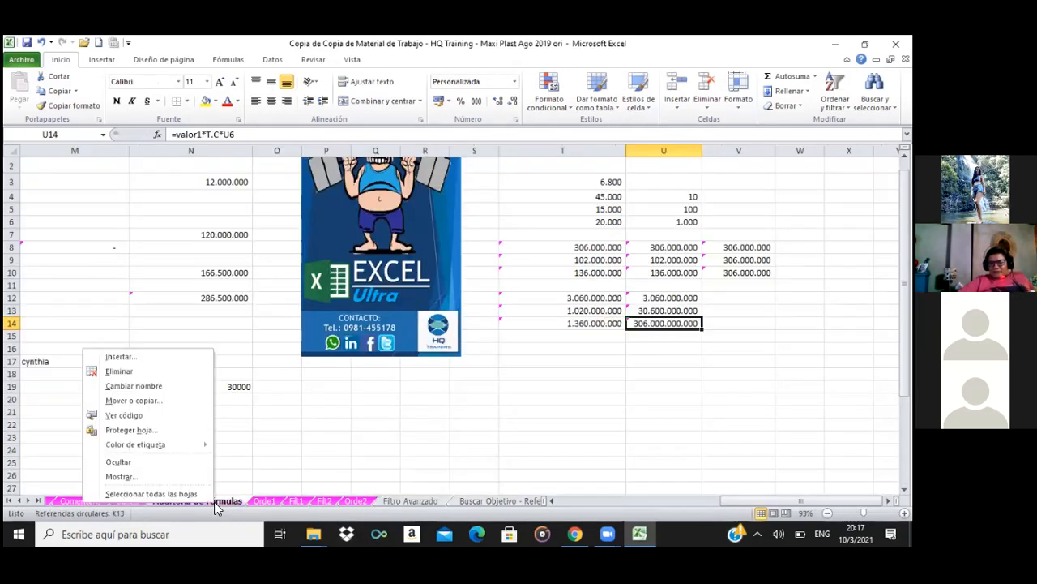
left_click(174, 477)
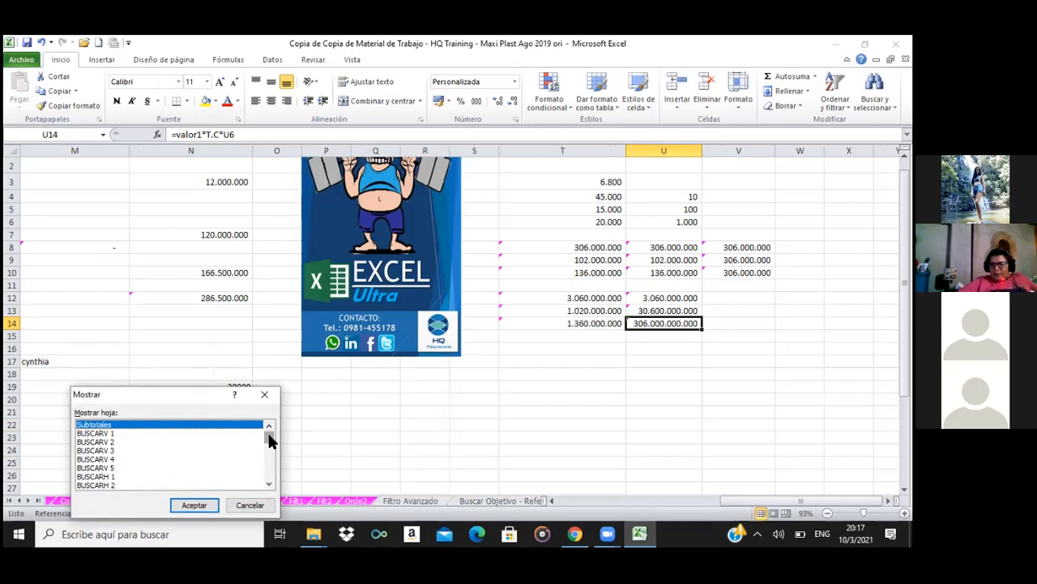
left_click(215, 504)
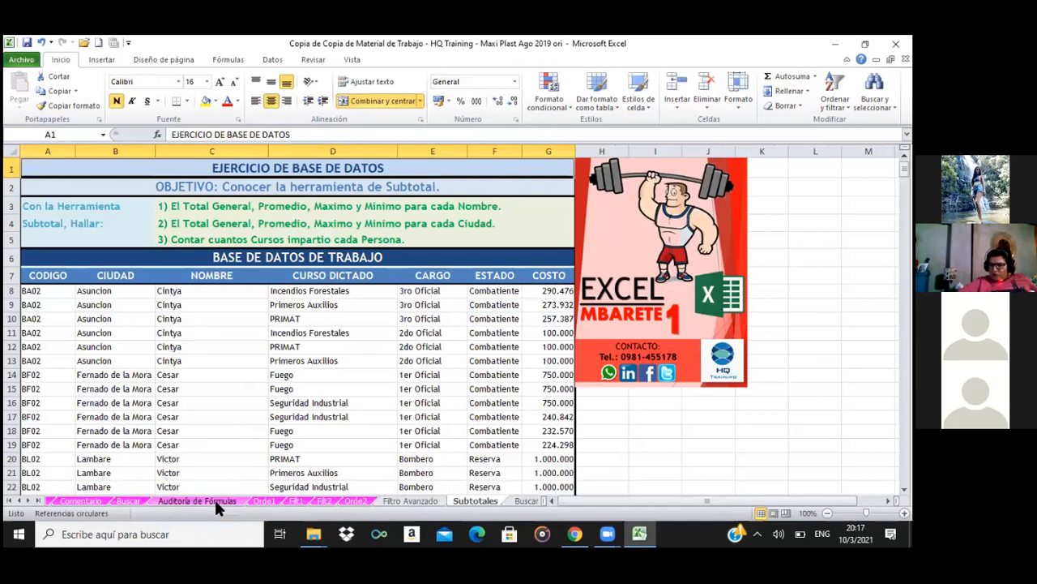
Colour the Filtro Avanzado tab with the pink swatch from Colores recientes.
left_click(407, 500)
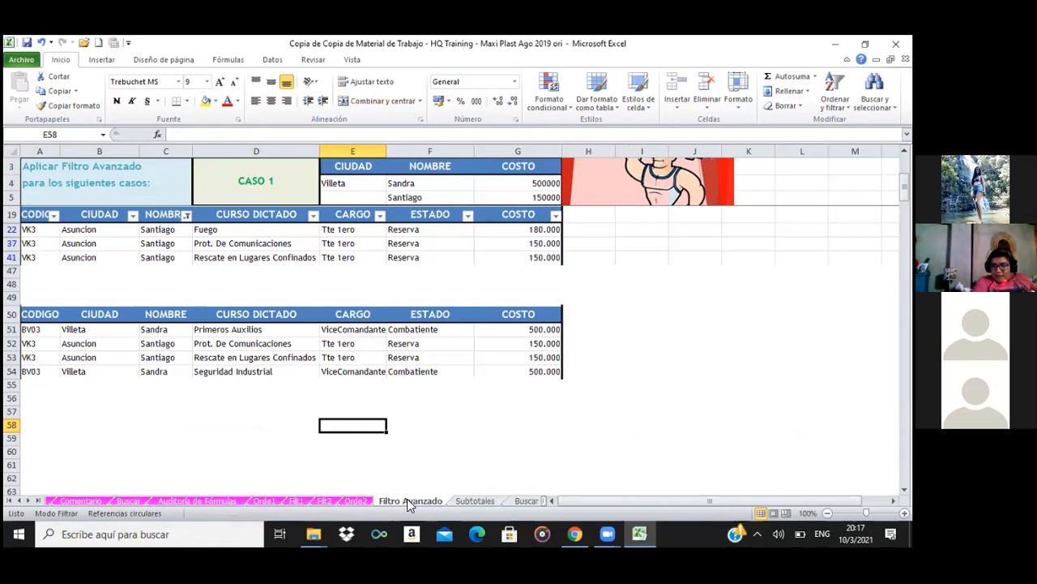
right_click(407, 498)
mouse_move(386, 449)
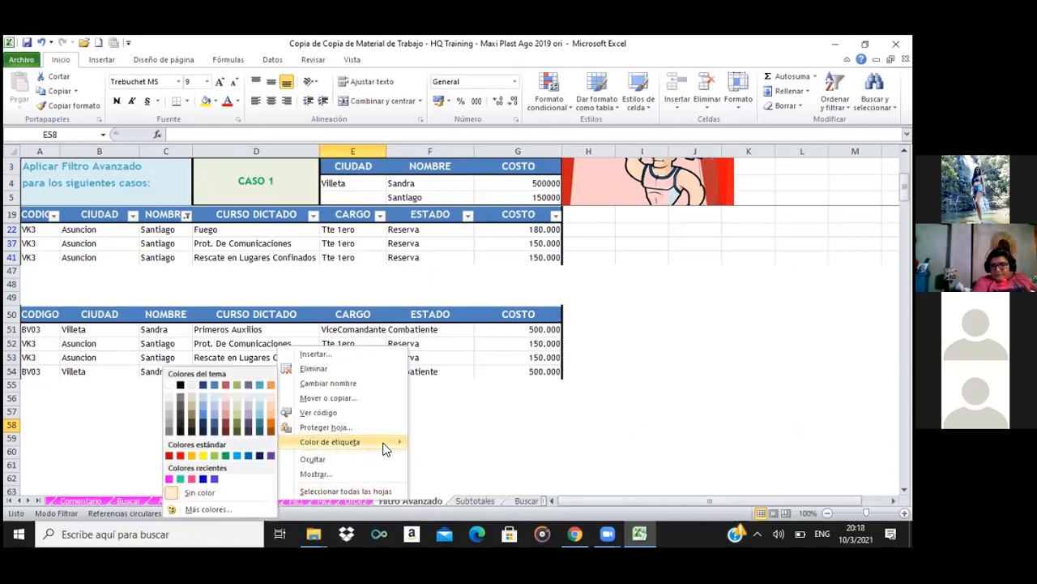
left_click(169, 479)
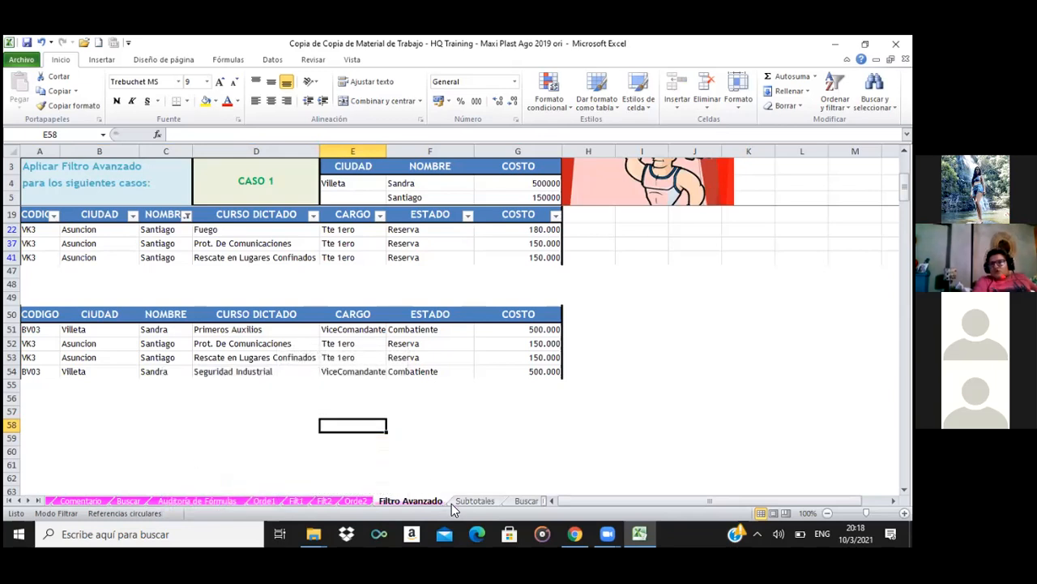
left_click(470, 500)
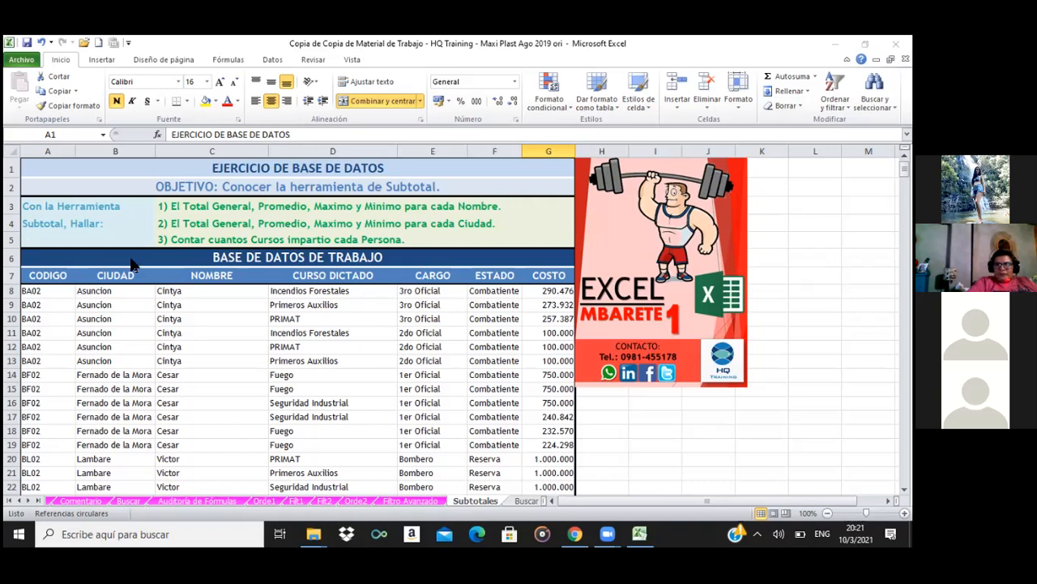
On the Subtotales sheet, select the header row starting from CODIGO in A7.
left_click(46, 275)
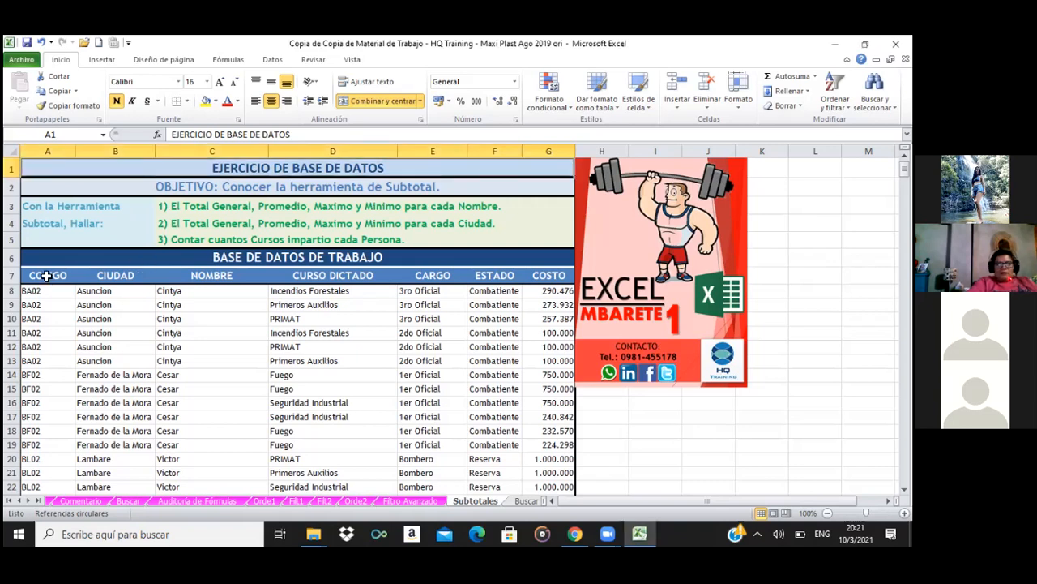
left_click(47, 276)
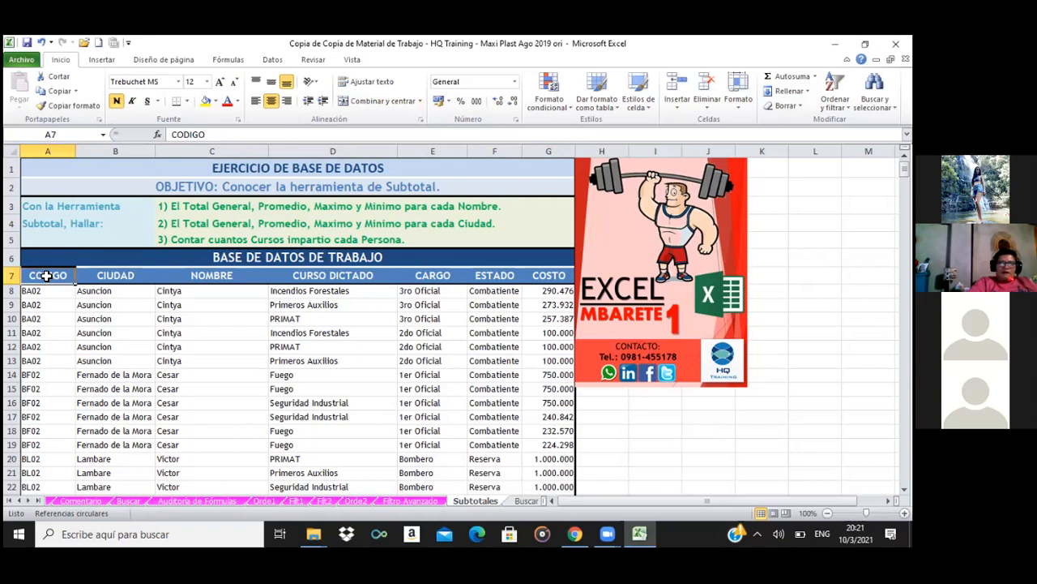
key("ctrl+shift+Right")
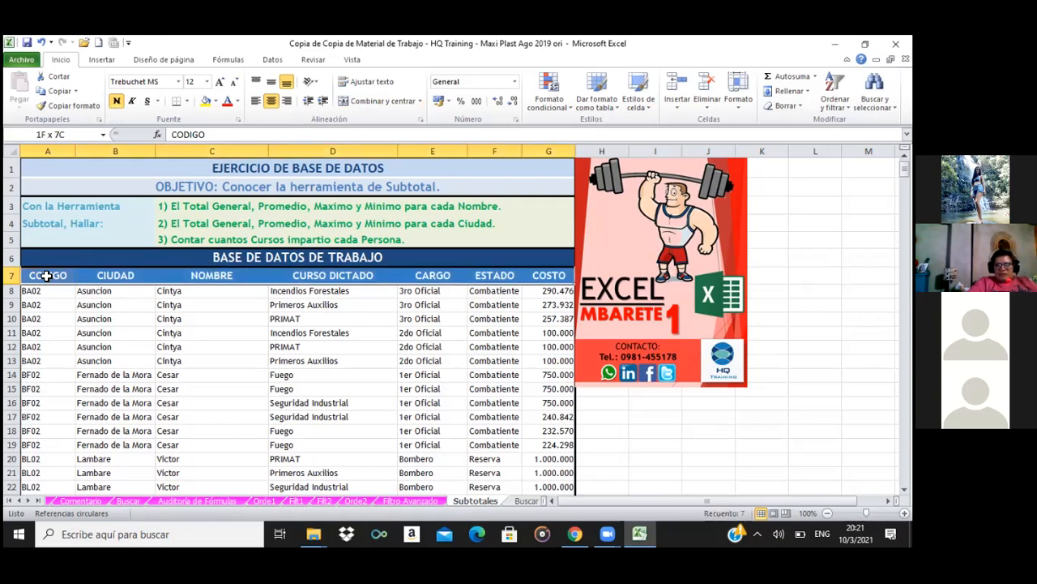
Extend the selection to the full database A7:G67 and bring up the Datos ribbon.
key("ctrl+shift+Down")
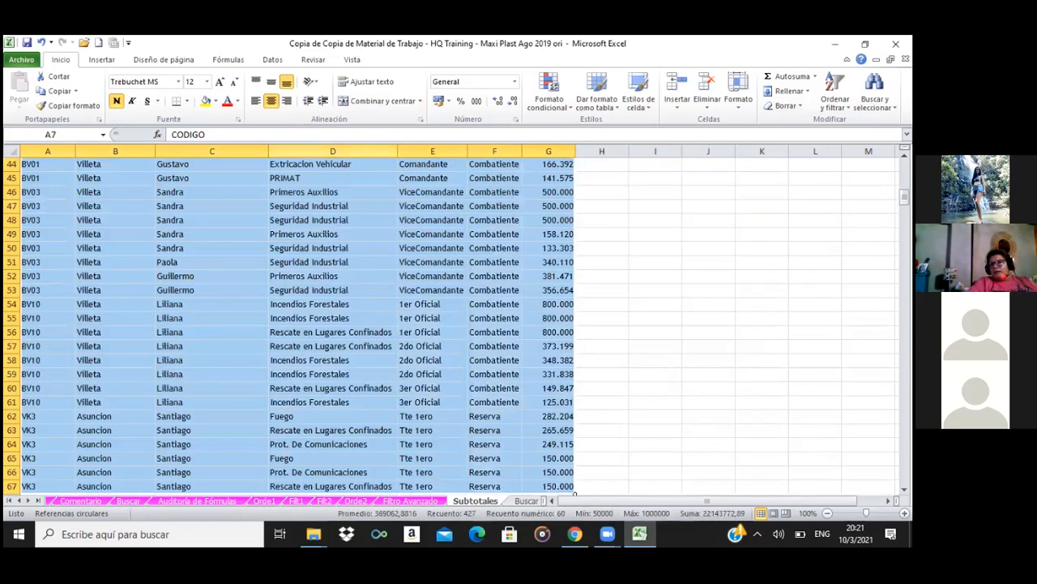
scroll(451, 325, "up", 2)
scroll(451, 325, "up", 11)
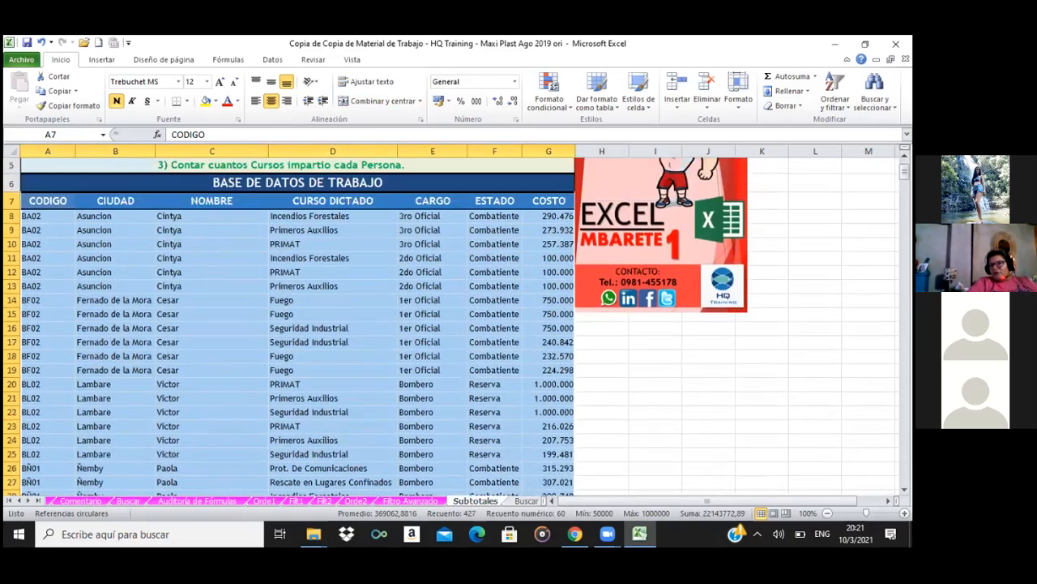
scroll(452, 324, "up", 2)
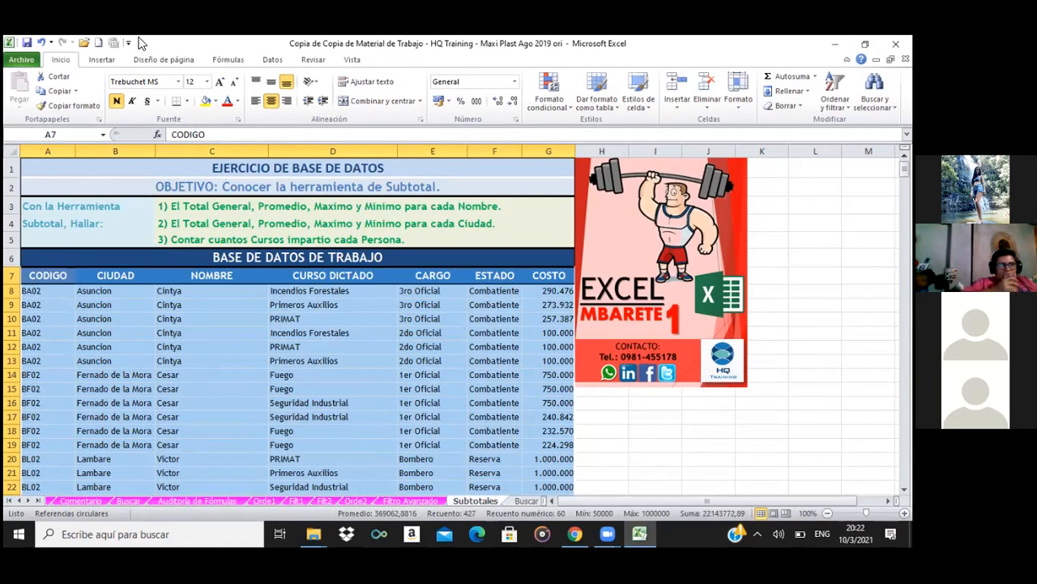
left_click(273, 63)
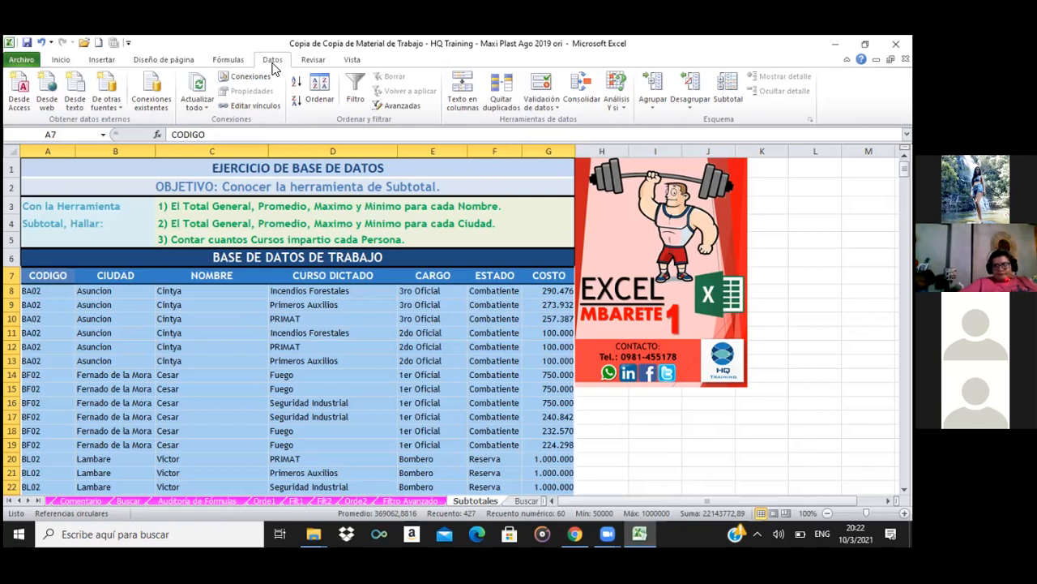
Open the Subtotal dialog and set 'Para cada cambio en' to NOMBRE.
left_click(728, 89)
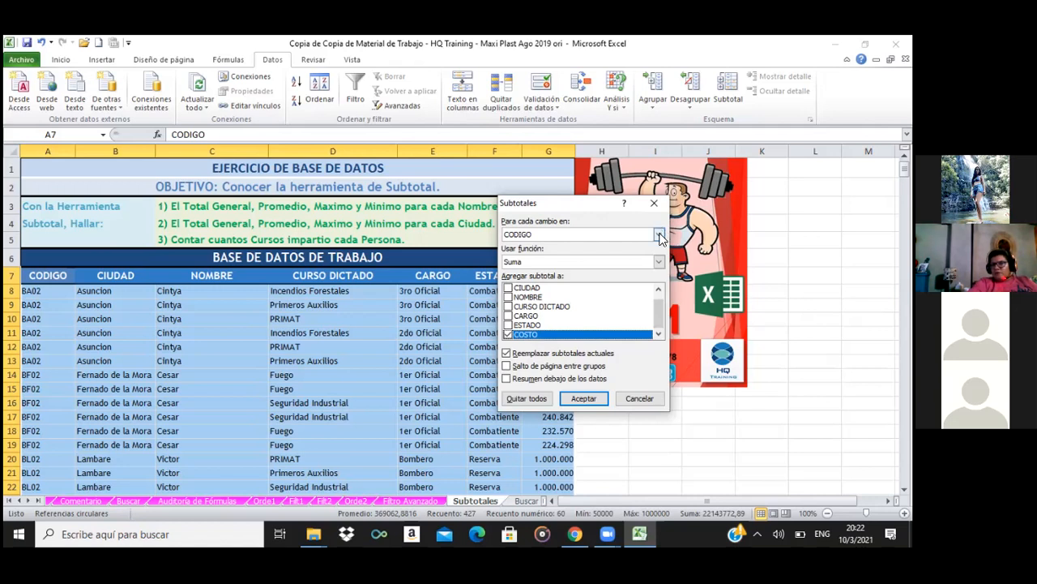
left_click(659, 235)
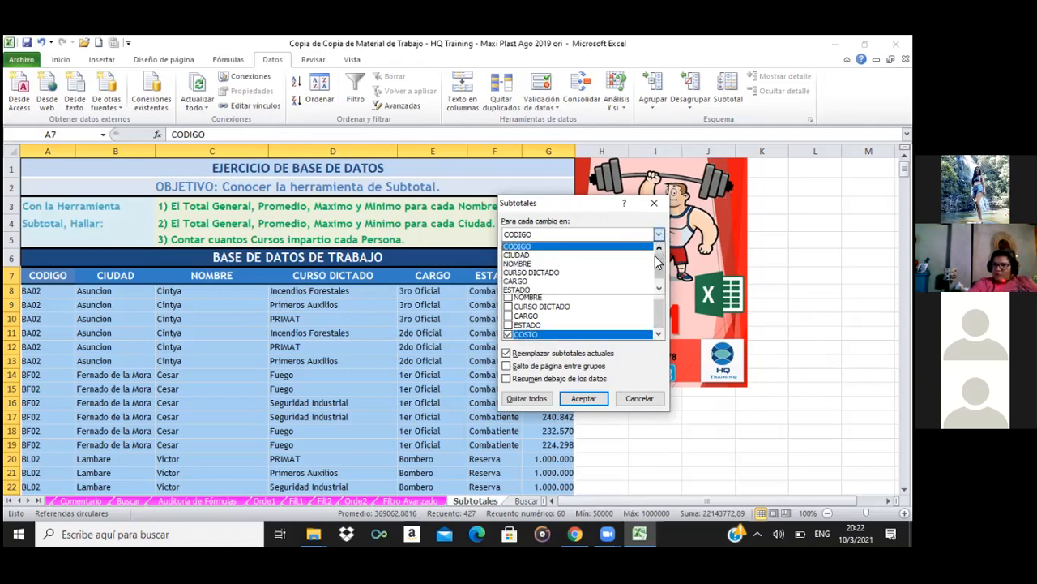
left_click(629, 264)
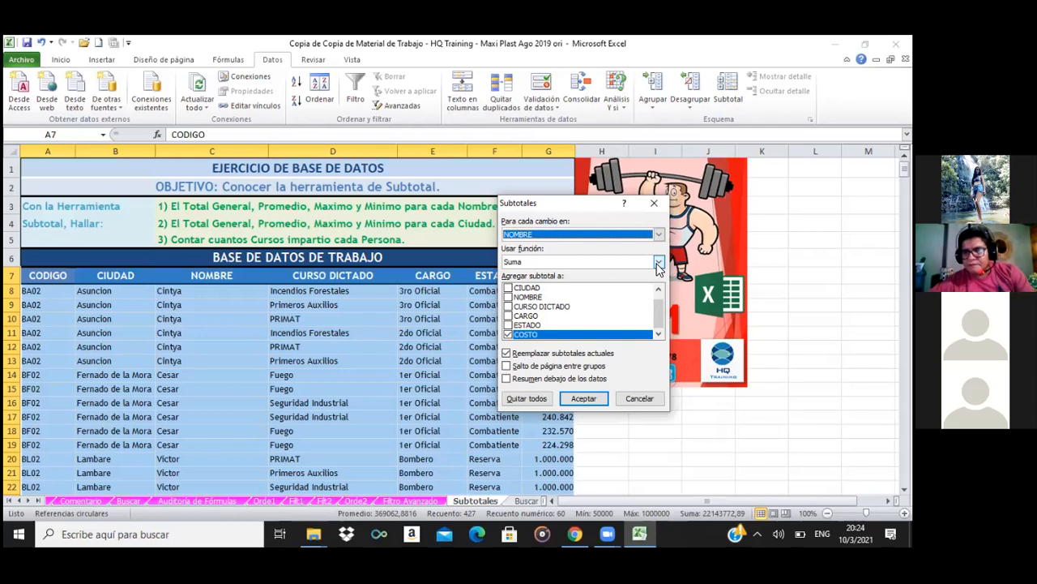
left_click(658, 263)
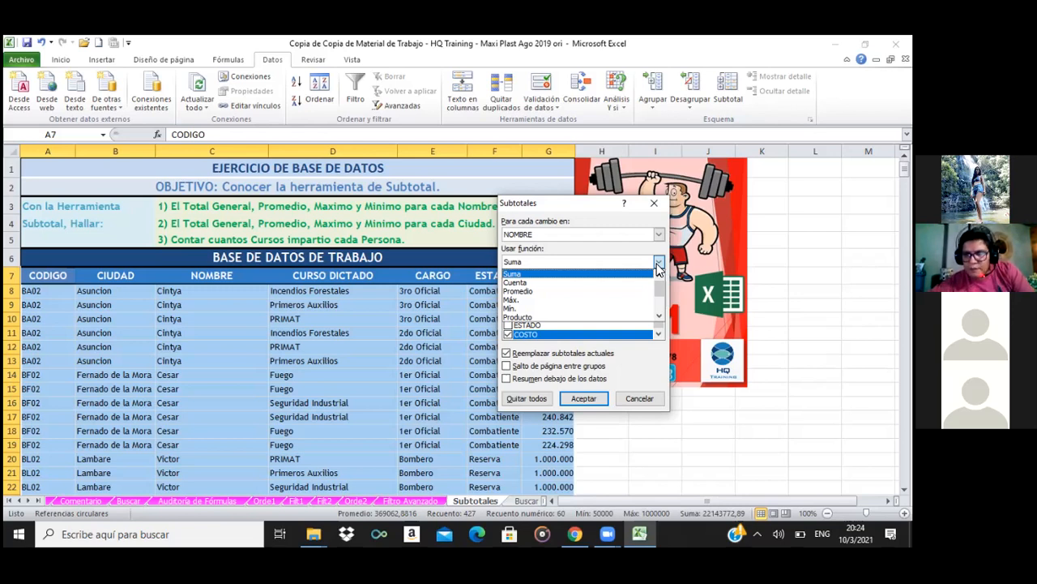
left_click(657, 264)
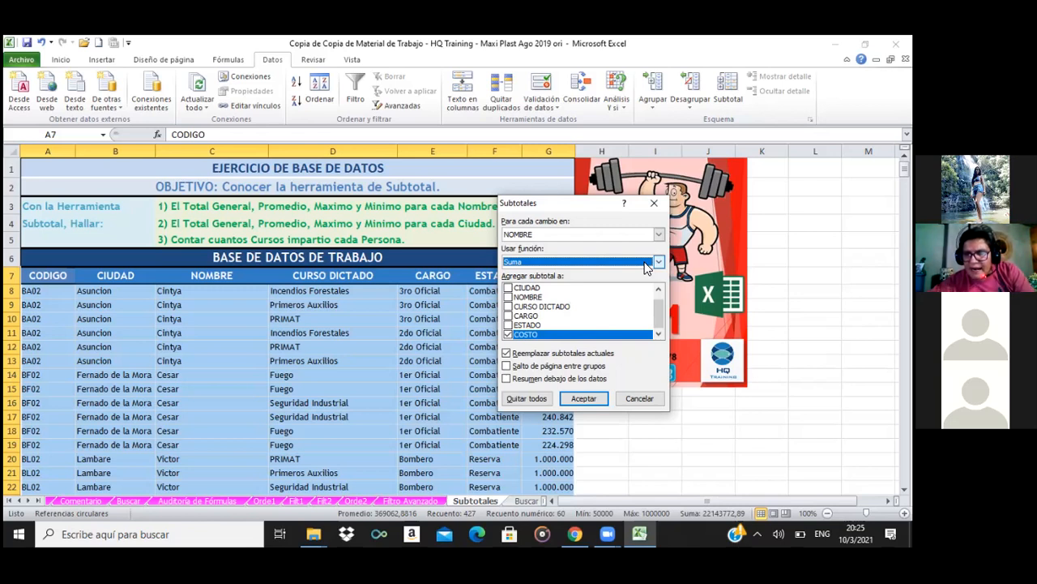
Tick CARGO under 'Agregar subtotal a' and enable 'Salto de página entre grupos'.
left_click(528, 318)
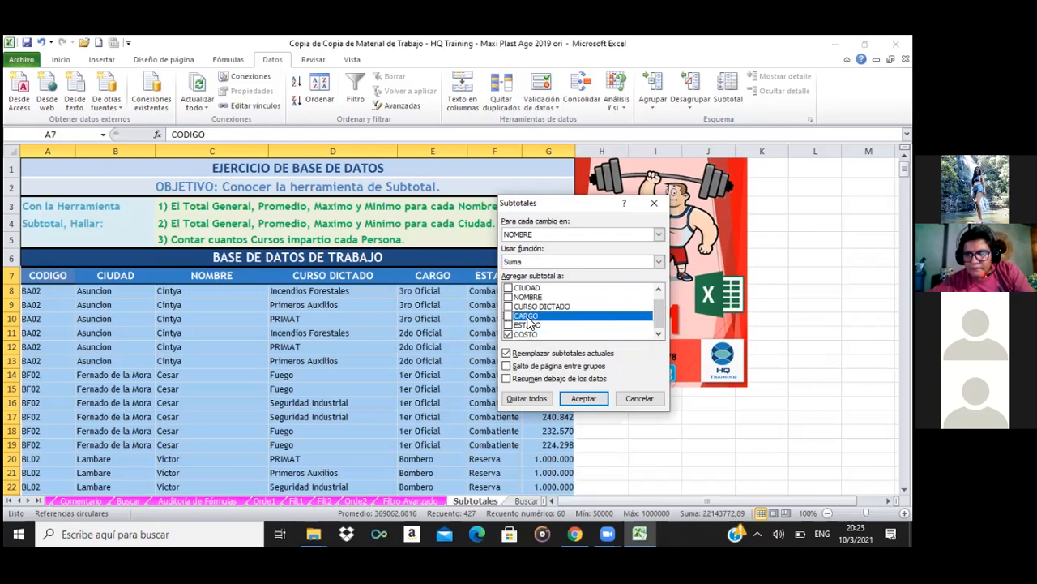
left_click(509, 316)
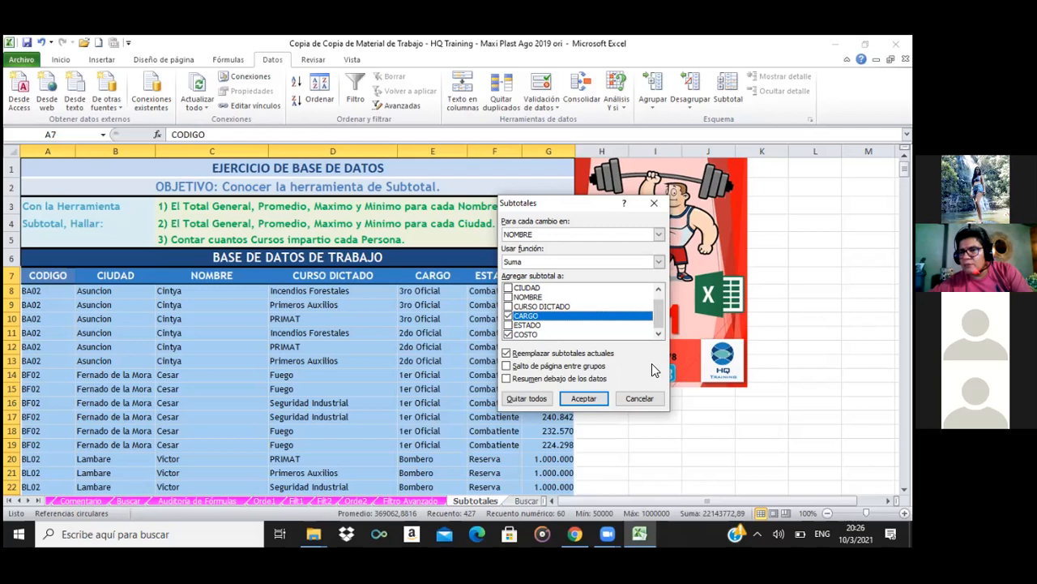
left_click(601, 368)
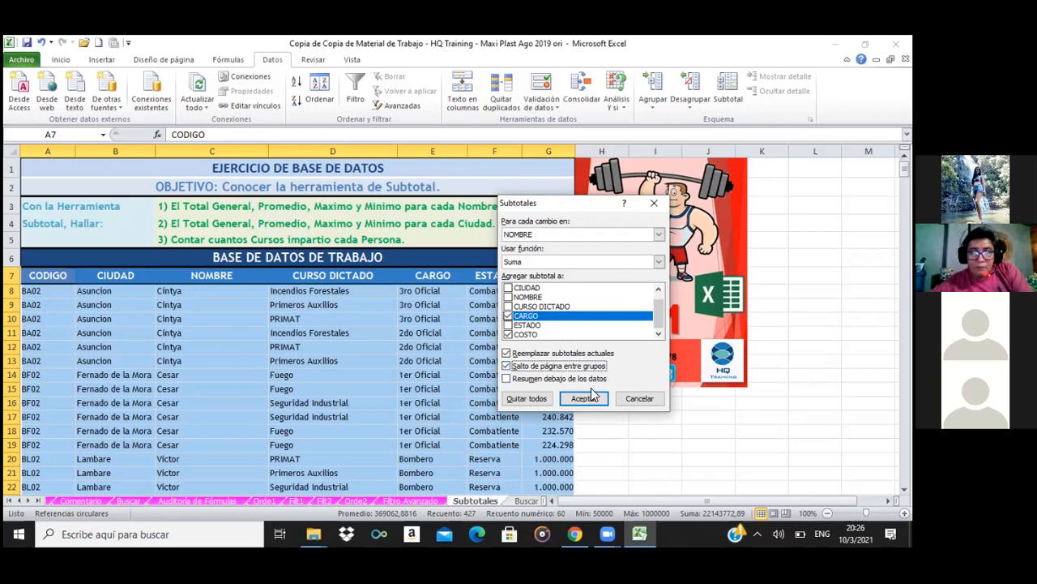
left_click(587, 398)
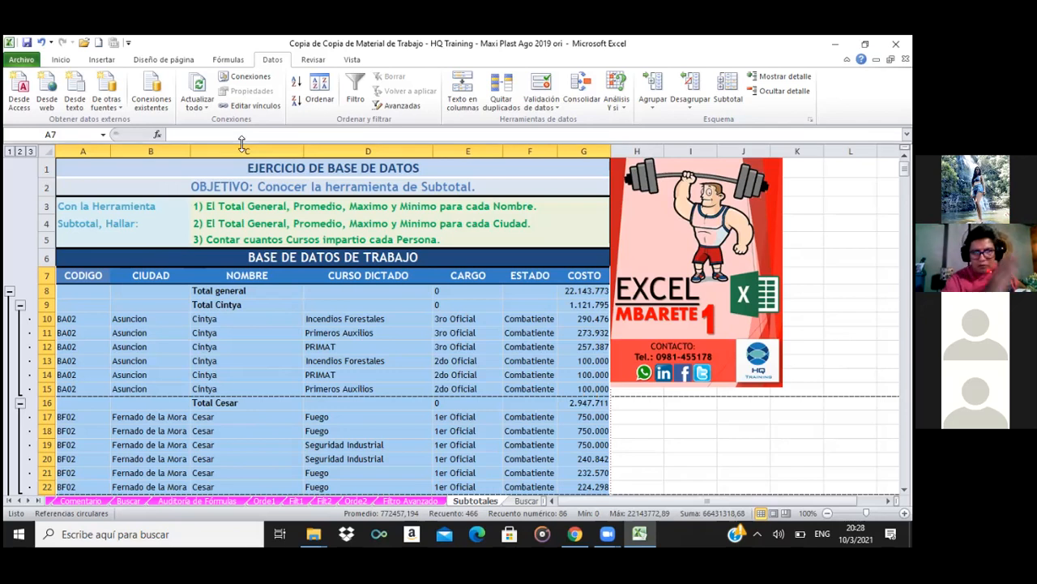
Collapse the outline to level 1 and inspect E8's =SUBTOTALES(9;E10:E80) formula.
left_click(10, 152)
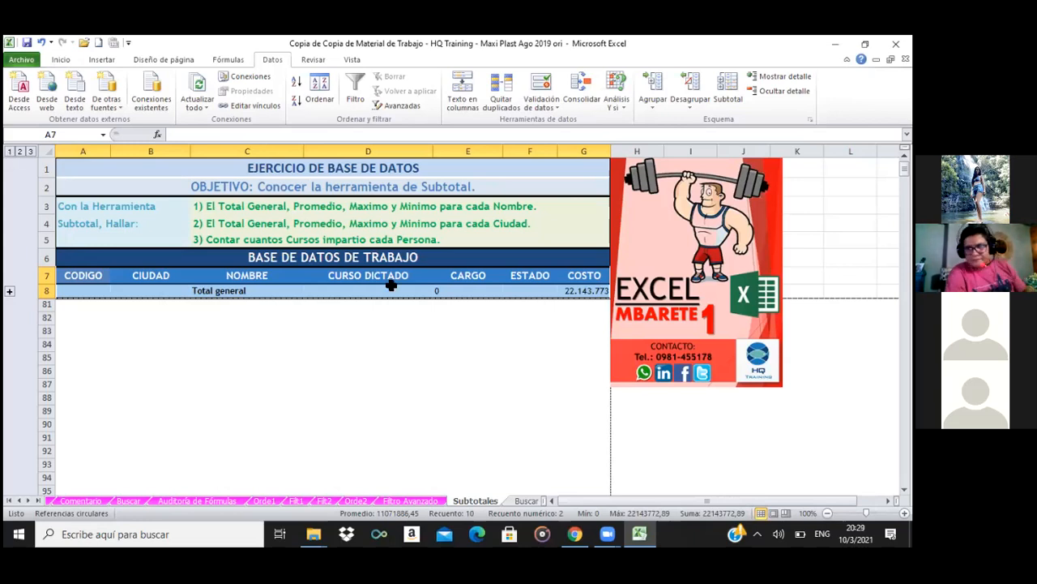
left_click(454, 290)
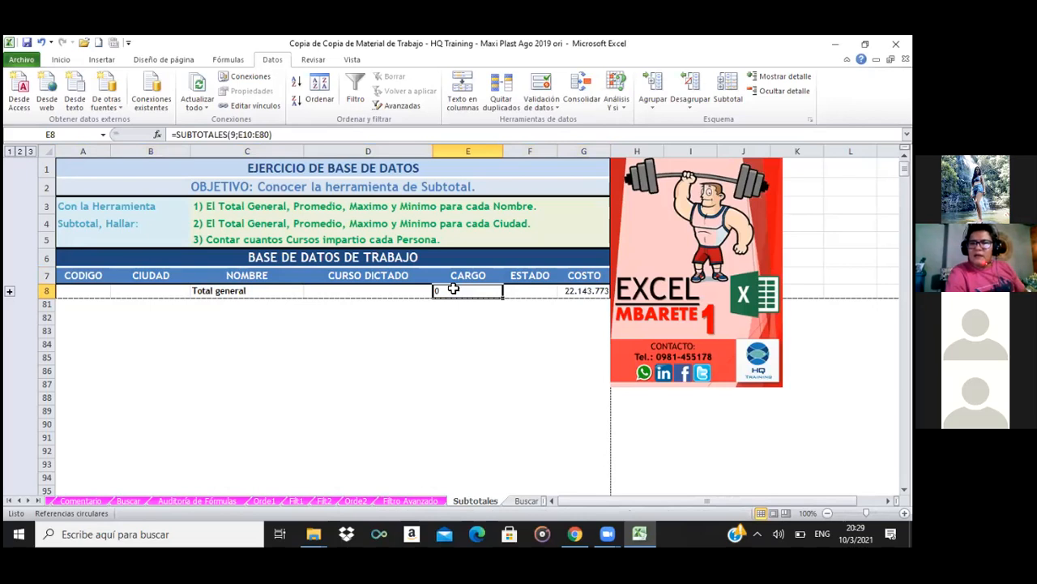
Edit E8 and delete the 9 from =SUBTOTALES(9;E10:E80) to list the function numbers.
double_click(454, 290)
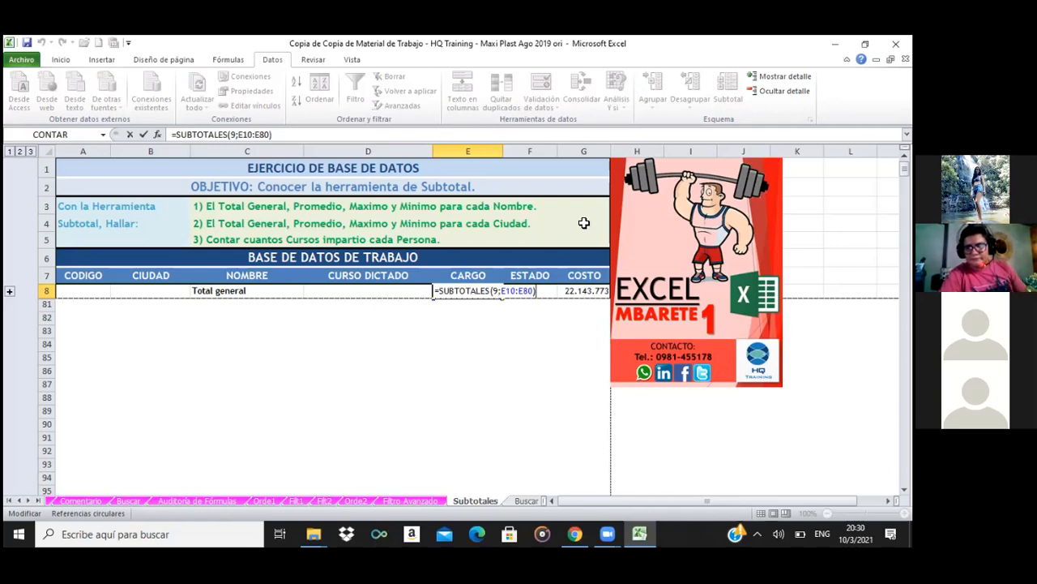
left_click(497, 291)
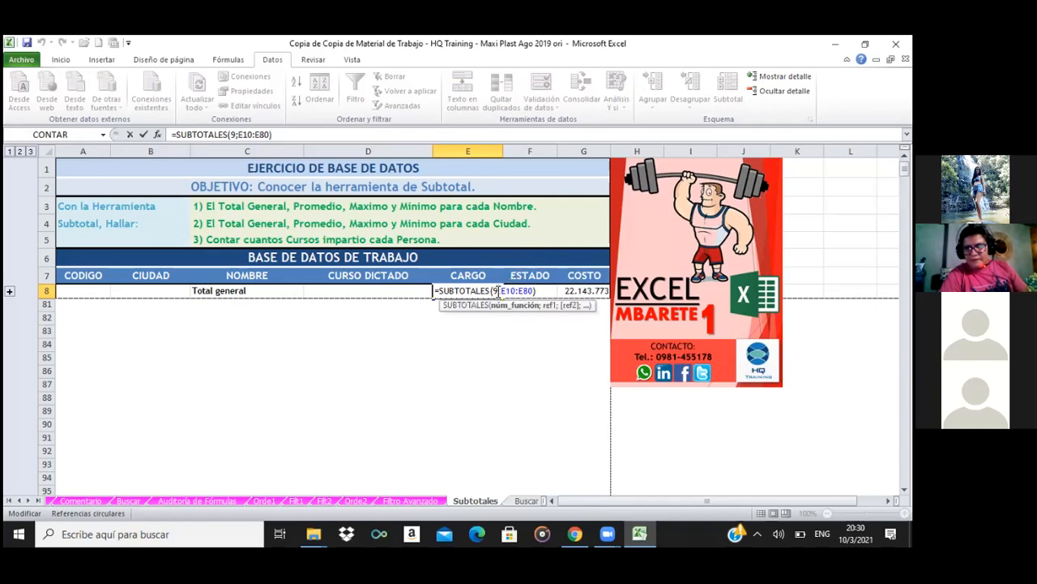
key("BackSpace")
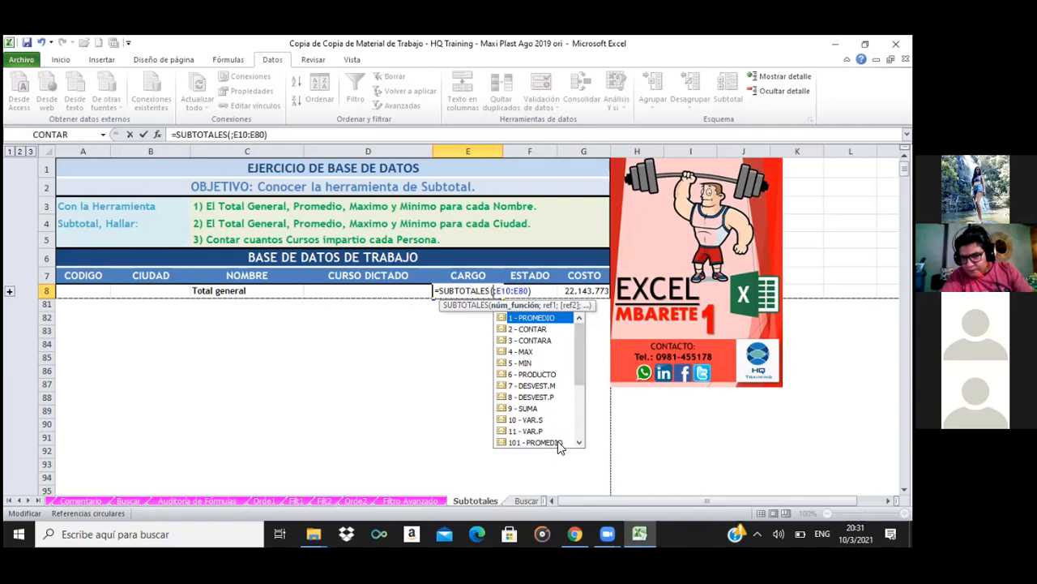
Restore function 9 in E8 so it reads =SUBTOTALES(9;E10:E80), showing 0.
left_click(579, 443)
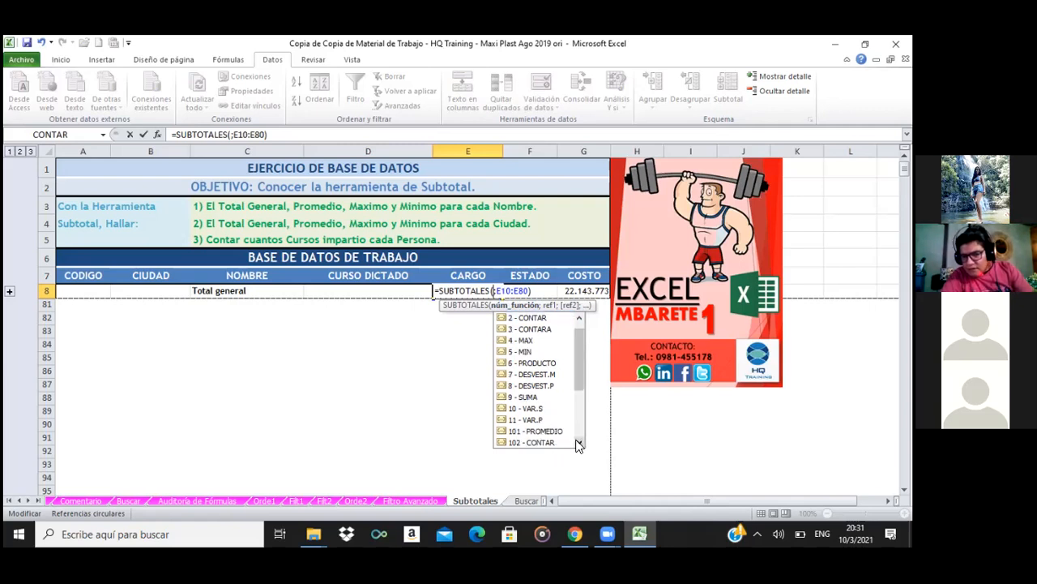
left_click(578, 442)
left_click(579, 442)
left_click(578, 442)
left_click(578, 442)
left_click(579, 442)
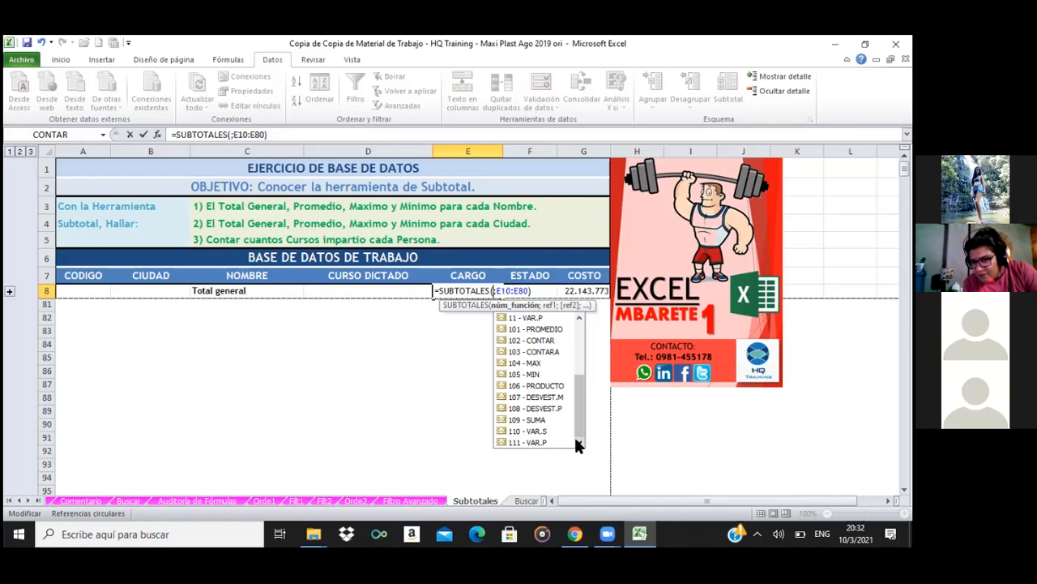
scroll(578, 445, "up", 4)
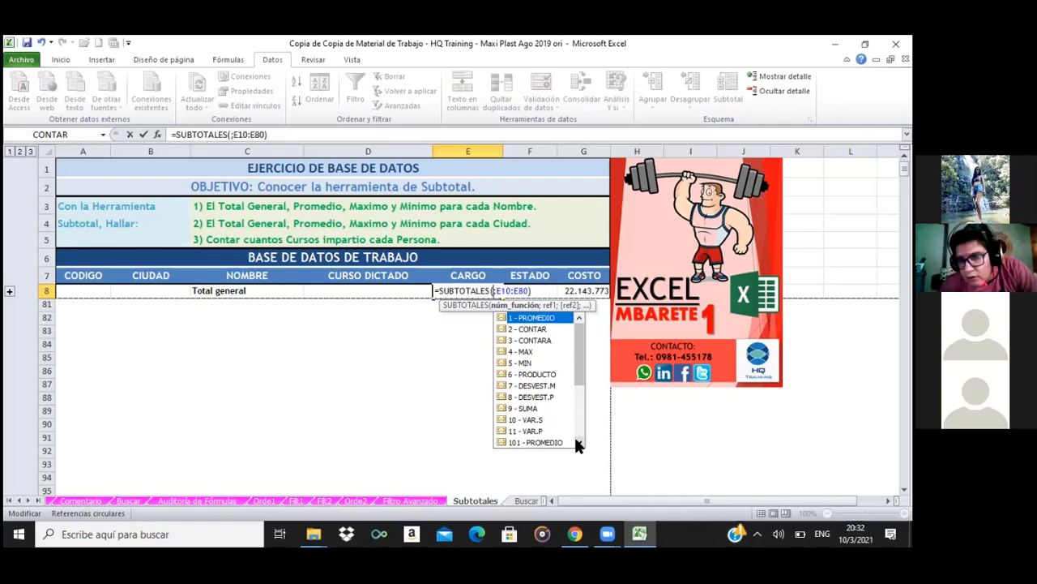
type("9")
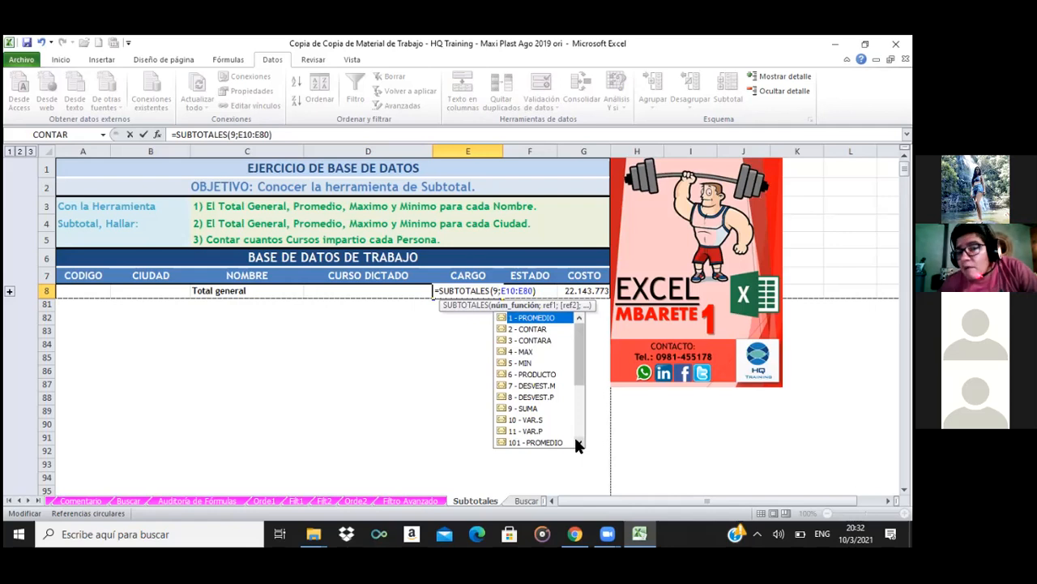
key("Return")
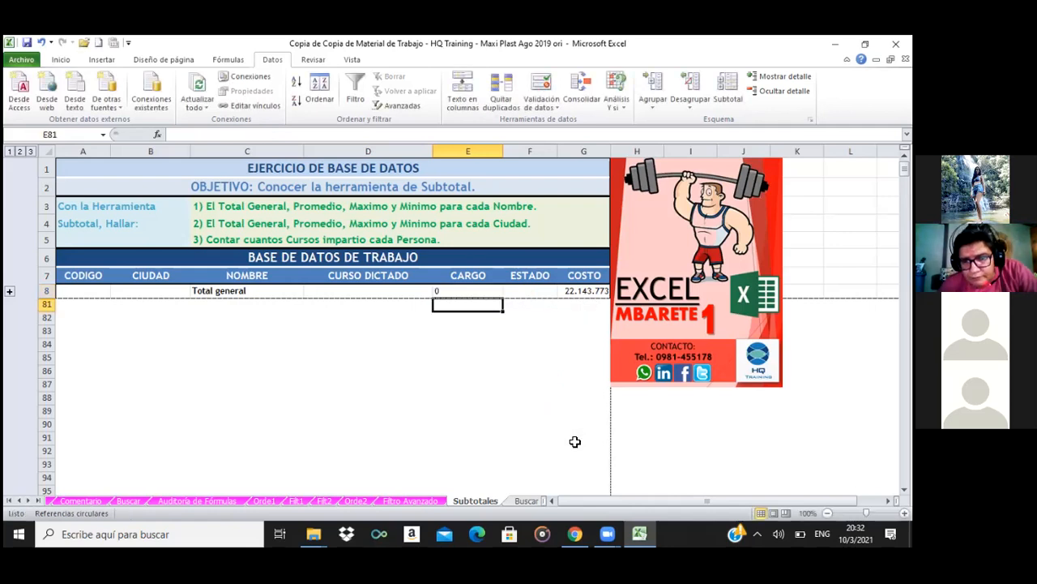
left_click(569, 292)
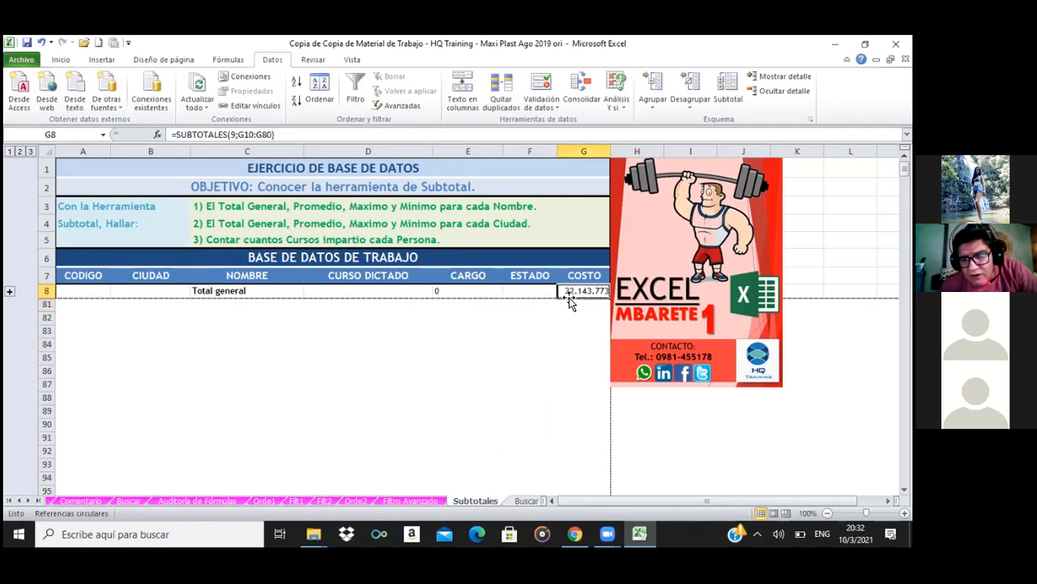
double_click(569, 295)
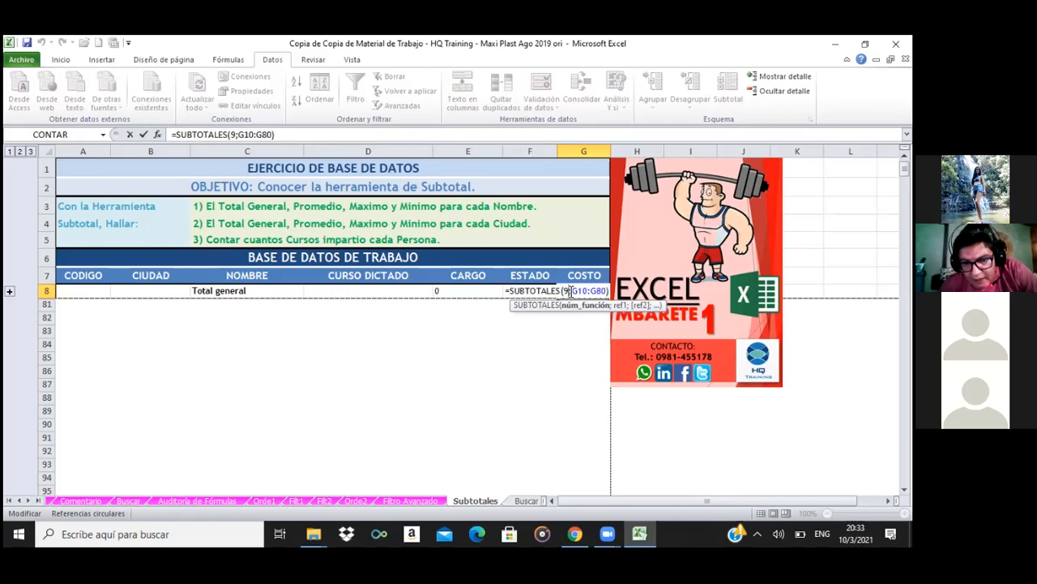
key("BackSpace")
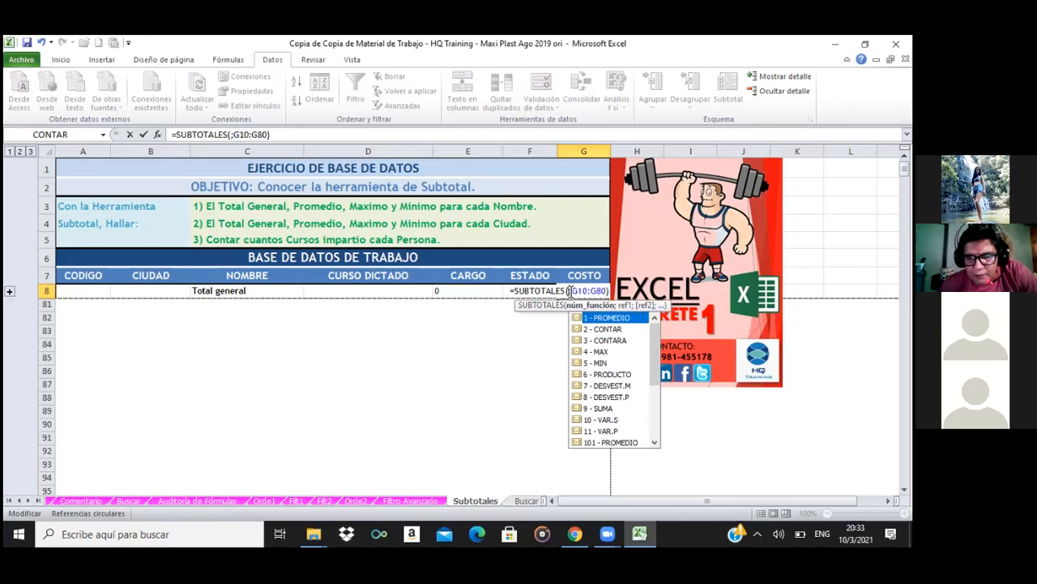
type("1")
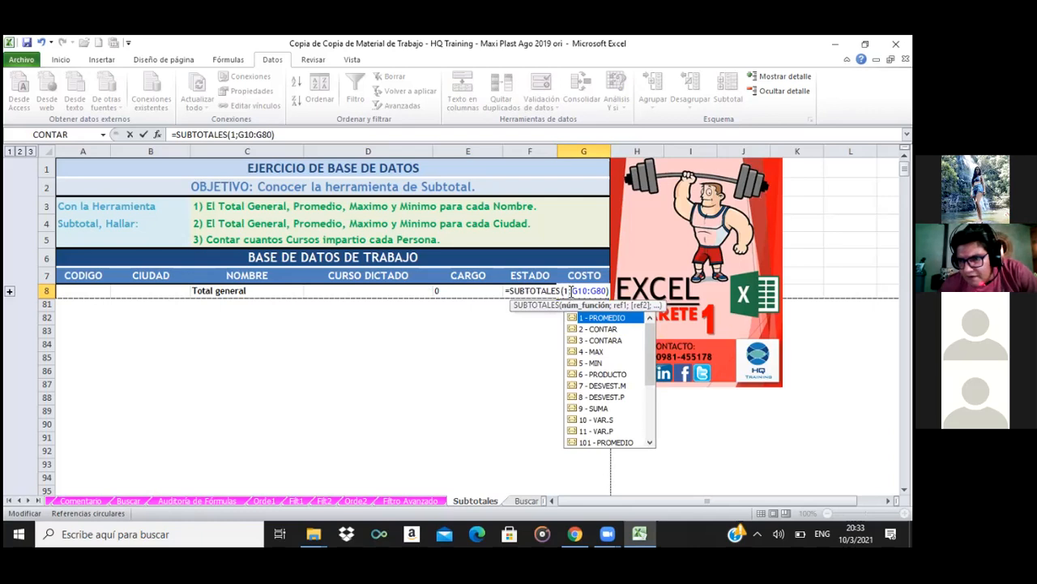
key("Return")
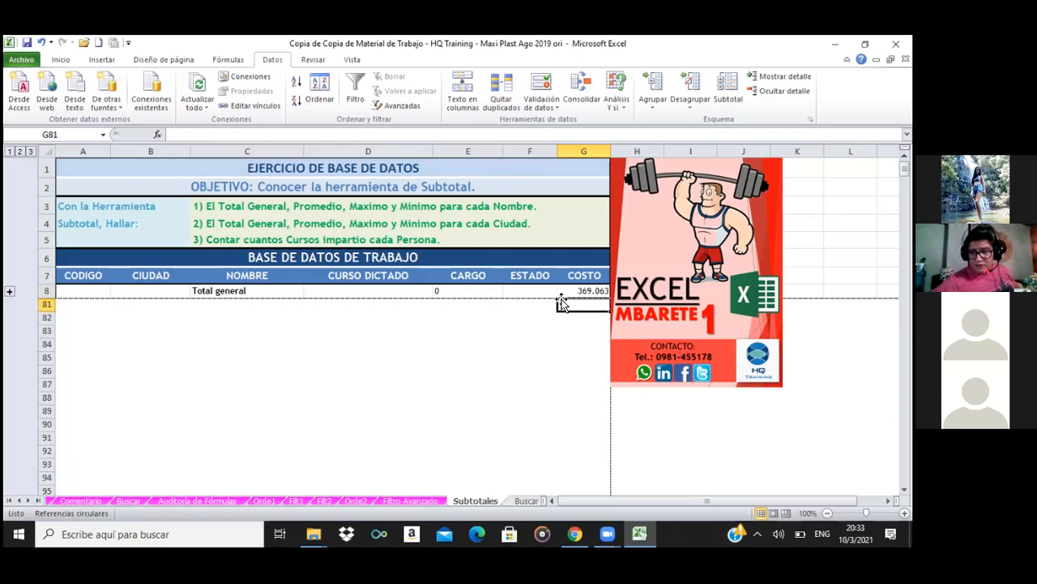
left_click(561, 295)
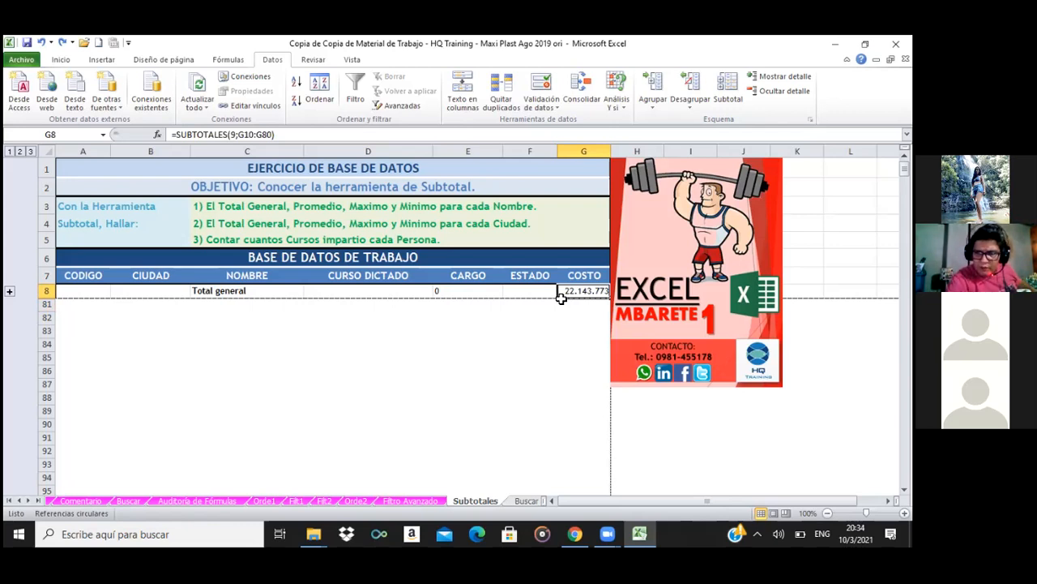
Switch the outline to level 2 to list each name's total row.
left_click(20, 152)
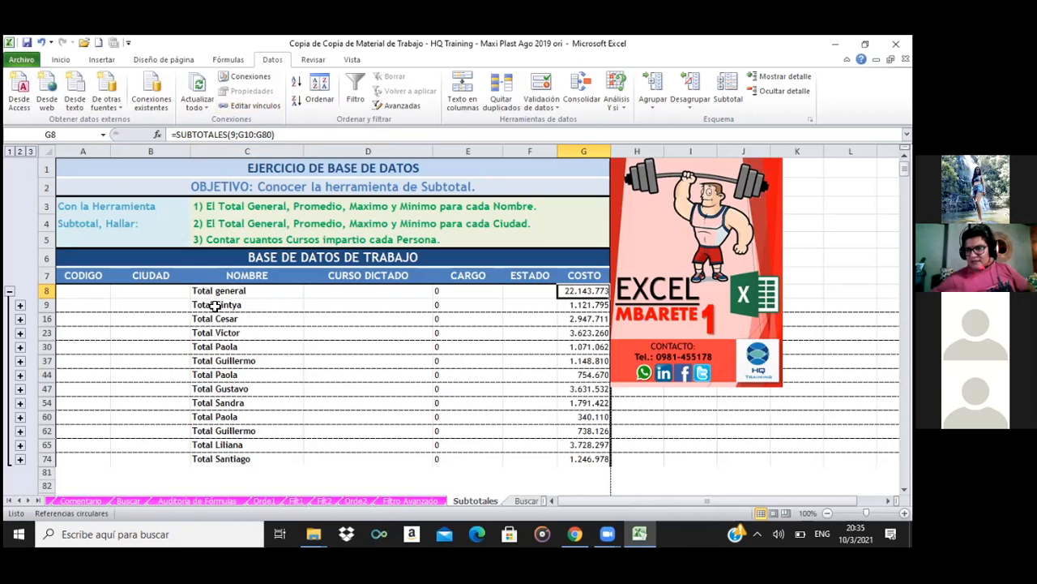
Select the Total name cells C9:C74, Total Cintya to Total Santiago, and show the Inicio ribbon.
left_click_drag(223, 296, 187, 215)
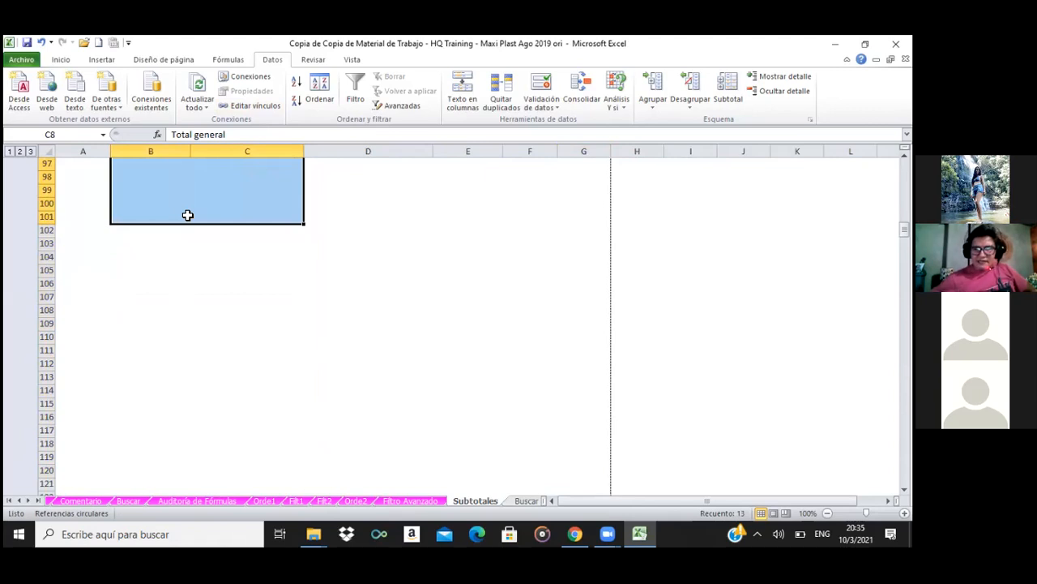
left_click_drag(187, 215, 274, 381)
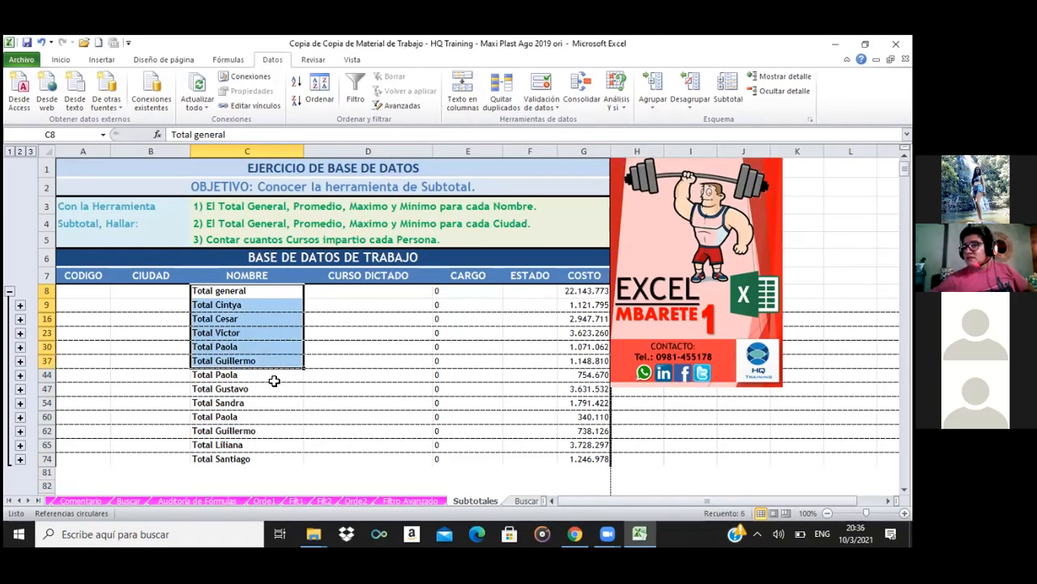
left_click(253, 293)
left_click_drag(263, 308, 255, 466)
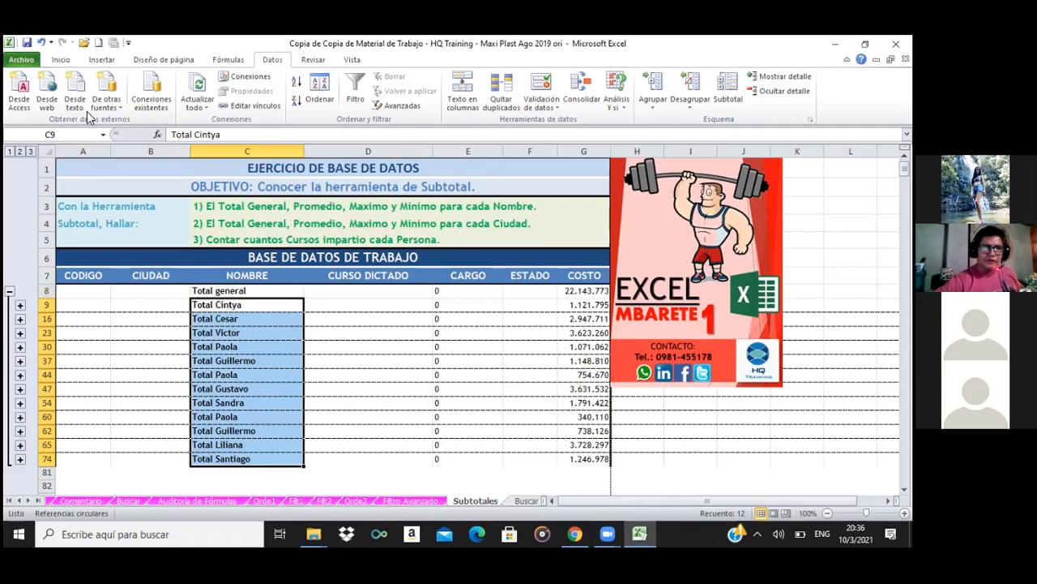
left_click(70, 63)
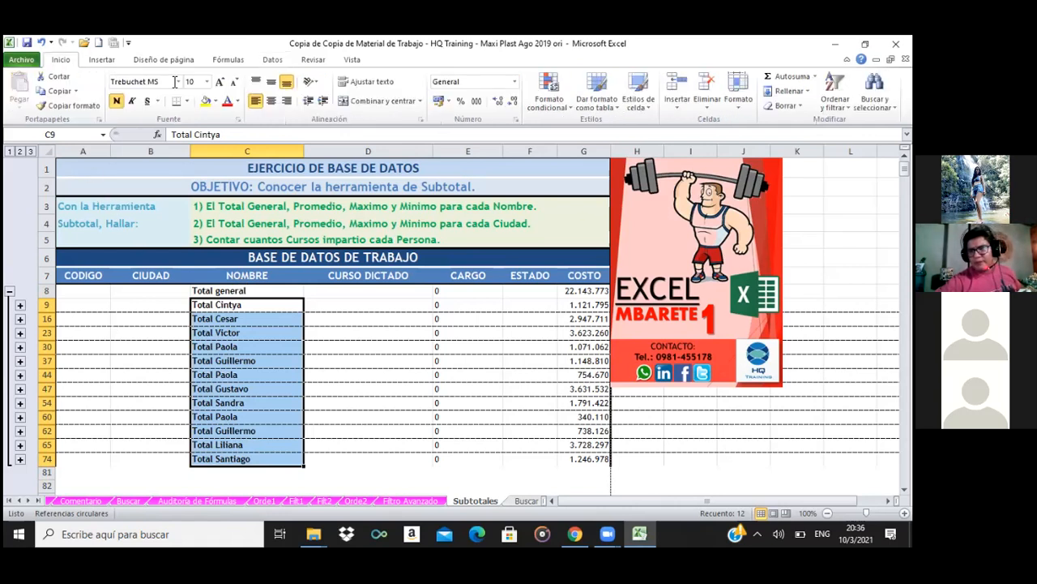
Show the Resaltar reglas de celdas submenu under Formato condicional.
left_click(535, 114)
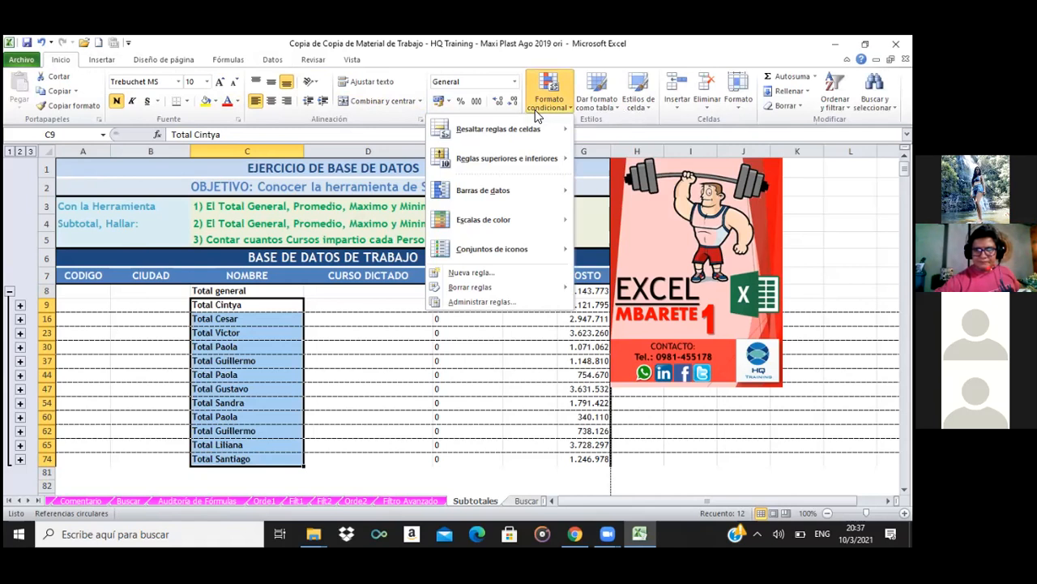
mouse_move(567, 129)
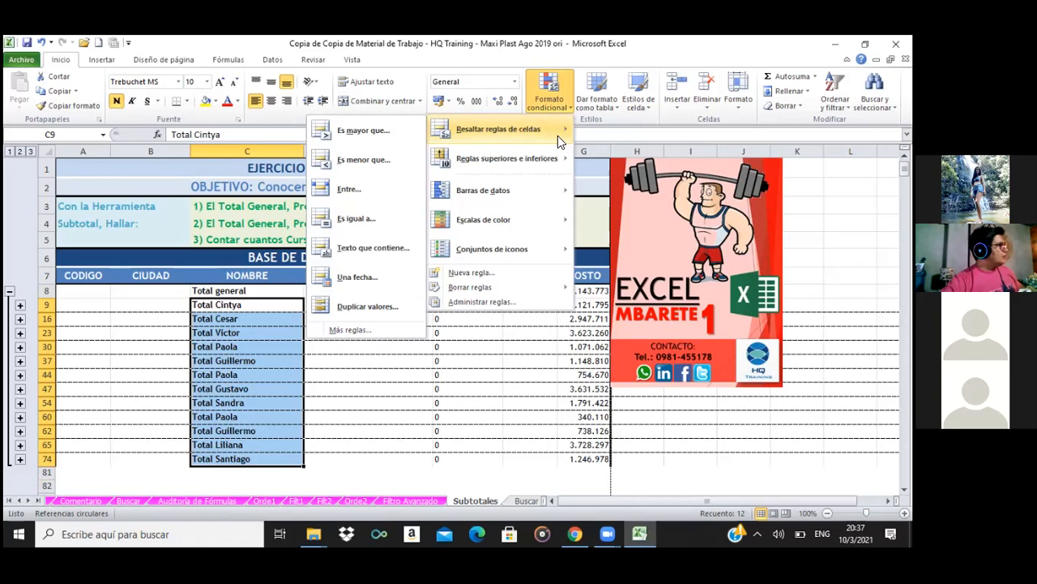
mouse_move(518, 158)
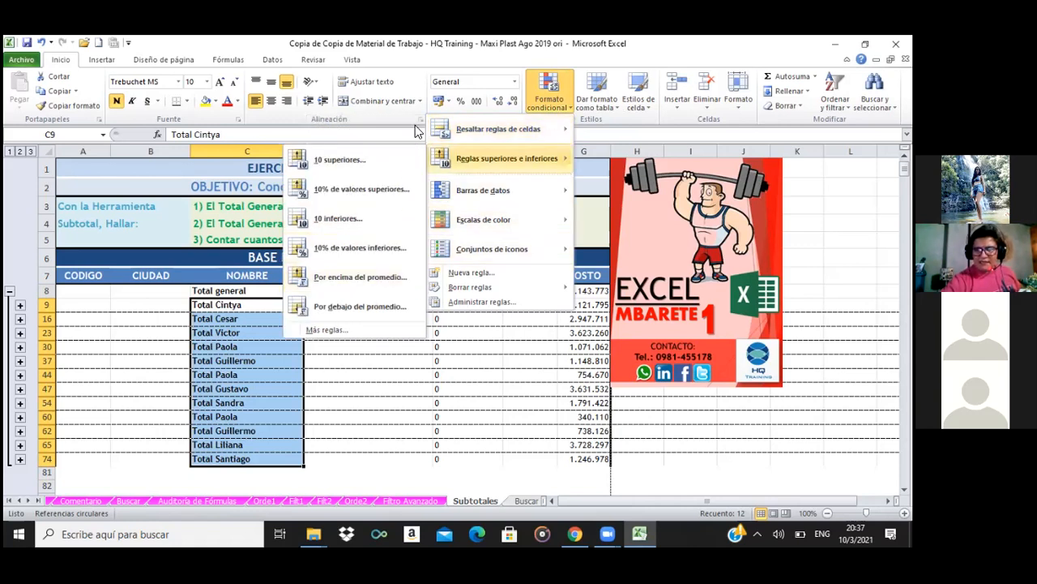
mouse_move(430, 132)
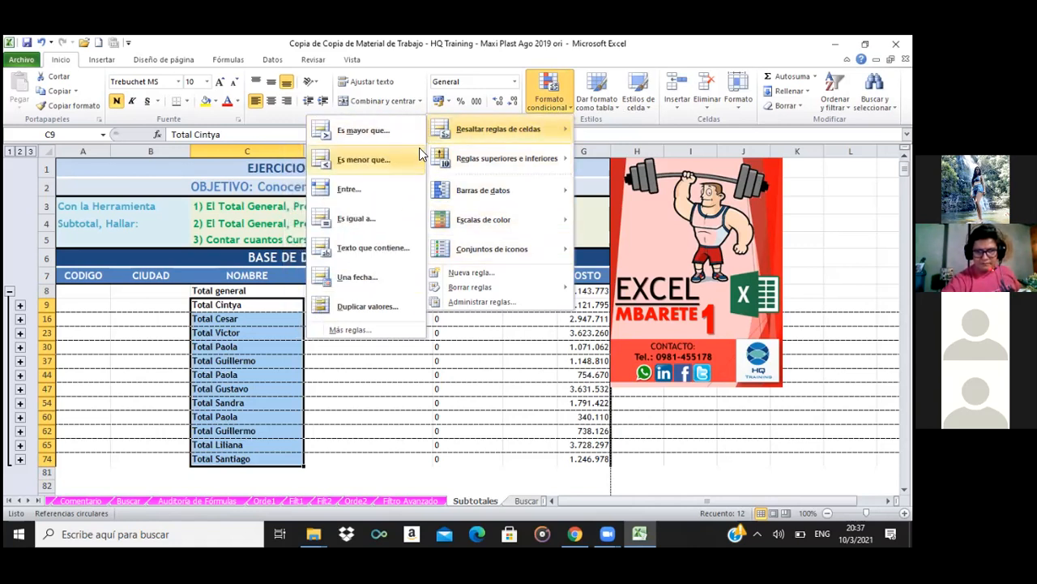
Start a Duplicar valores rule set to Único and bring up the 'valores con' format list.
left_click(400, 306)
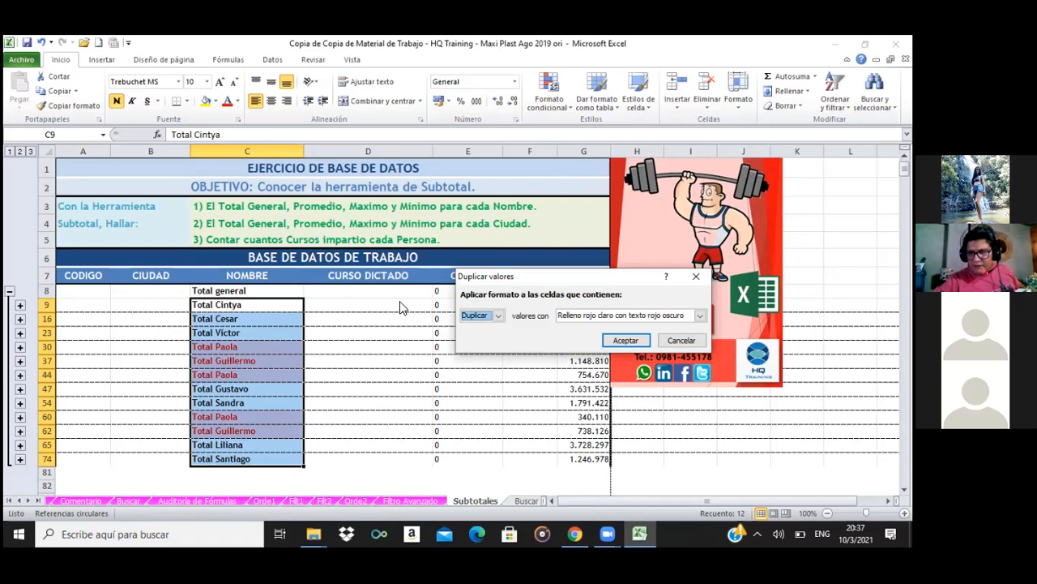
left_click(497, 316)
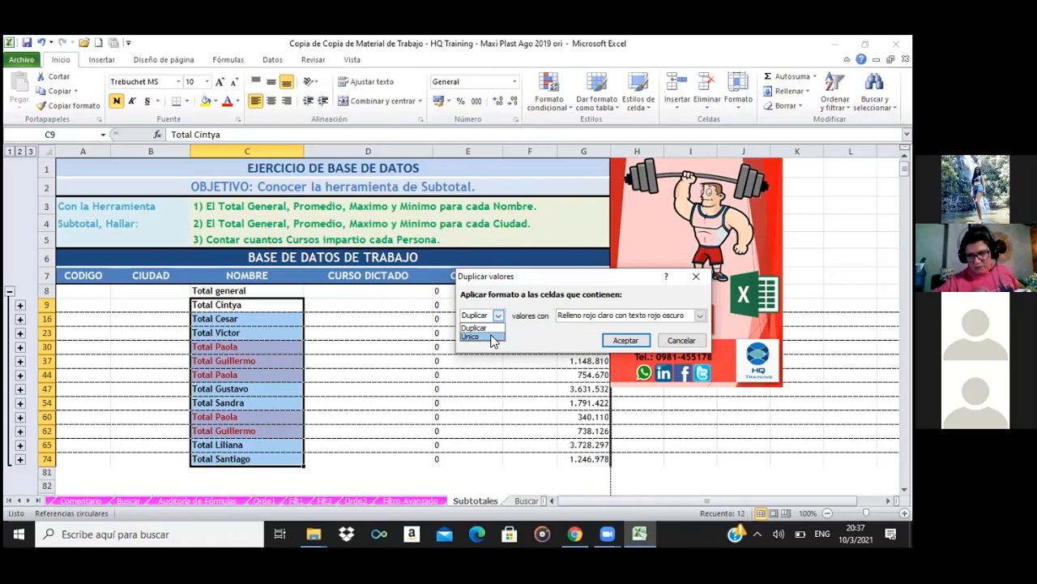
left_click(491, 335)
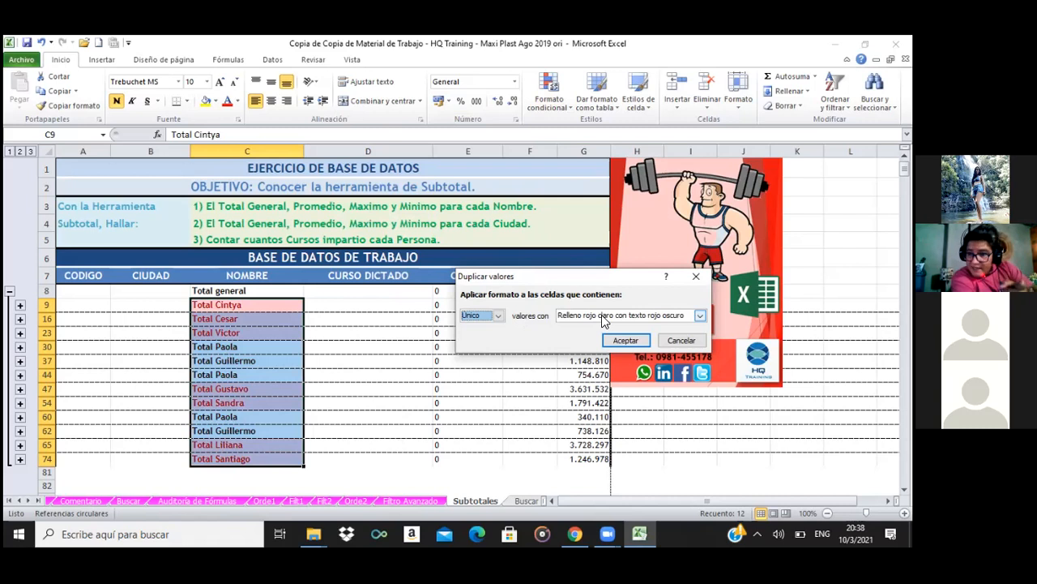
left_click(602, 314)
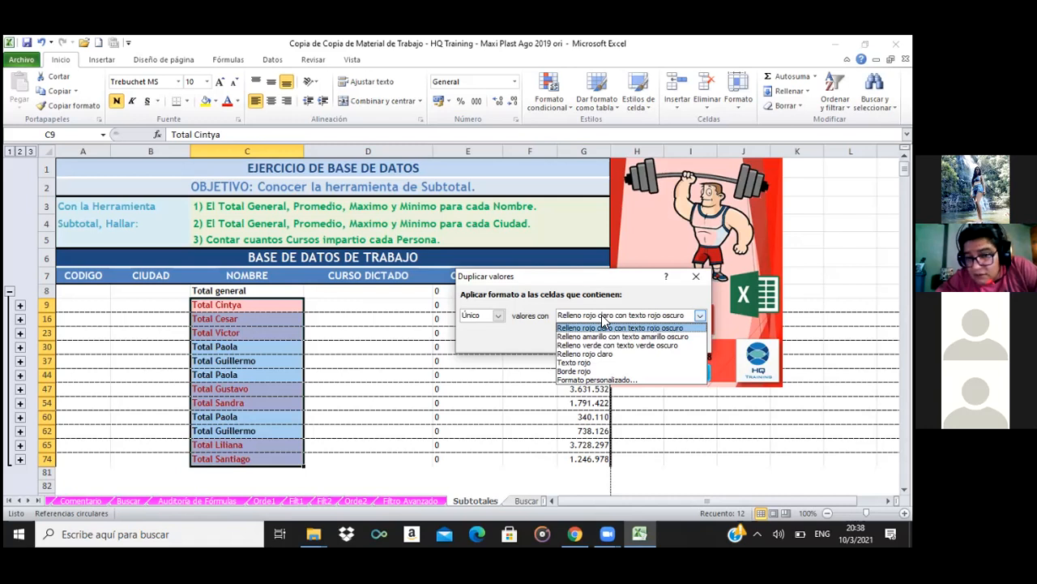
Choose Relleno amarillo con texto amarillo oscuro and set the rule back to Duplicar.
left_click(602, 317)
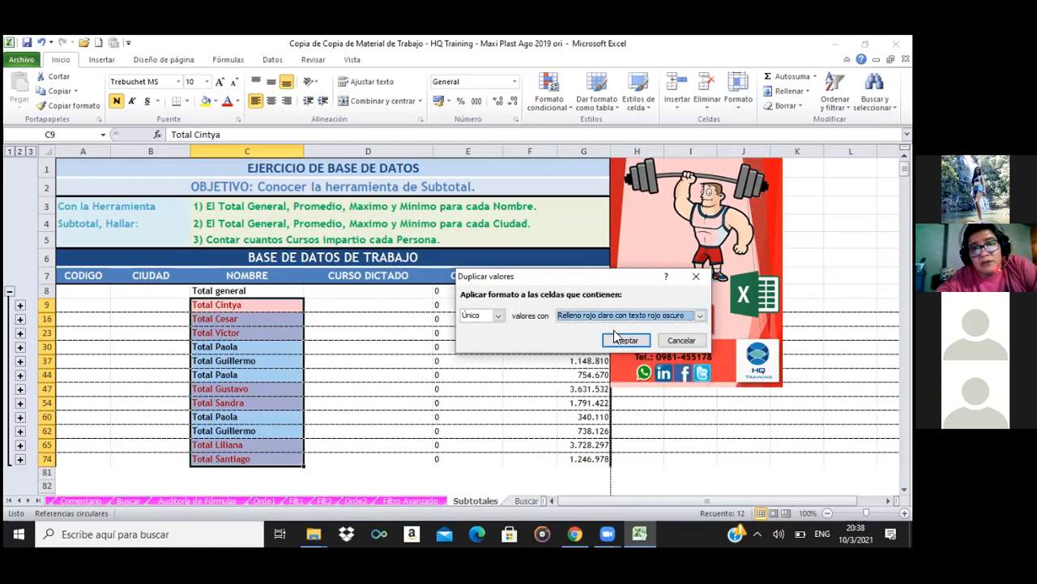
left_click(615, 316)
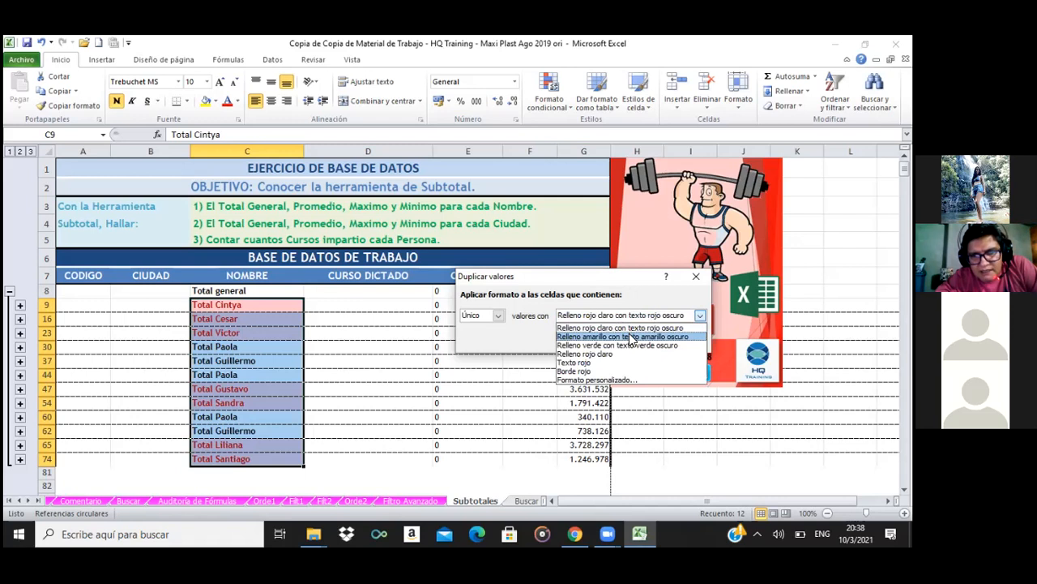
left_click(631, 336)
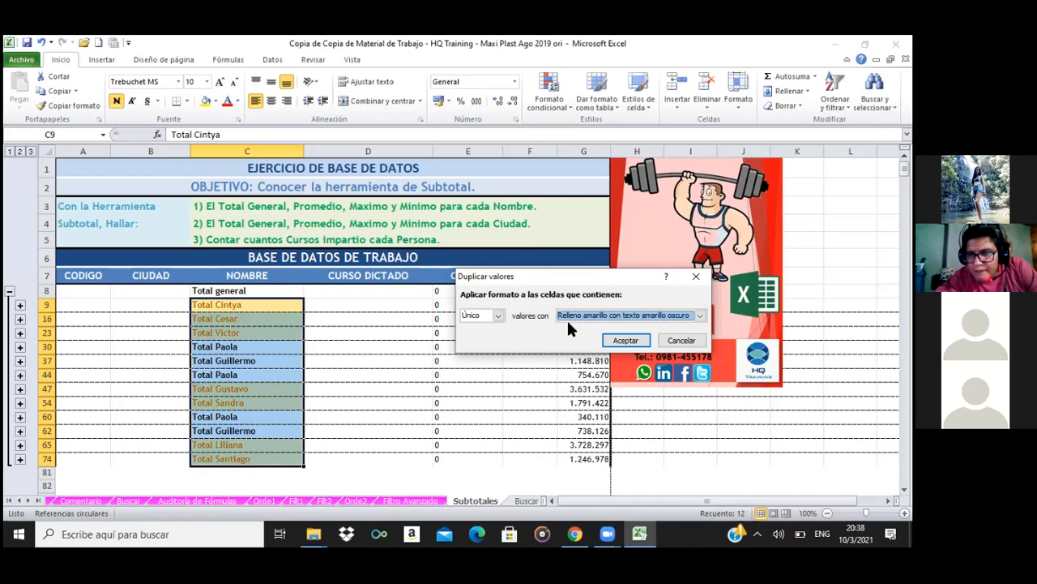
left_click(498, 316)
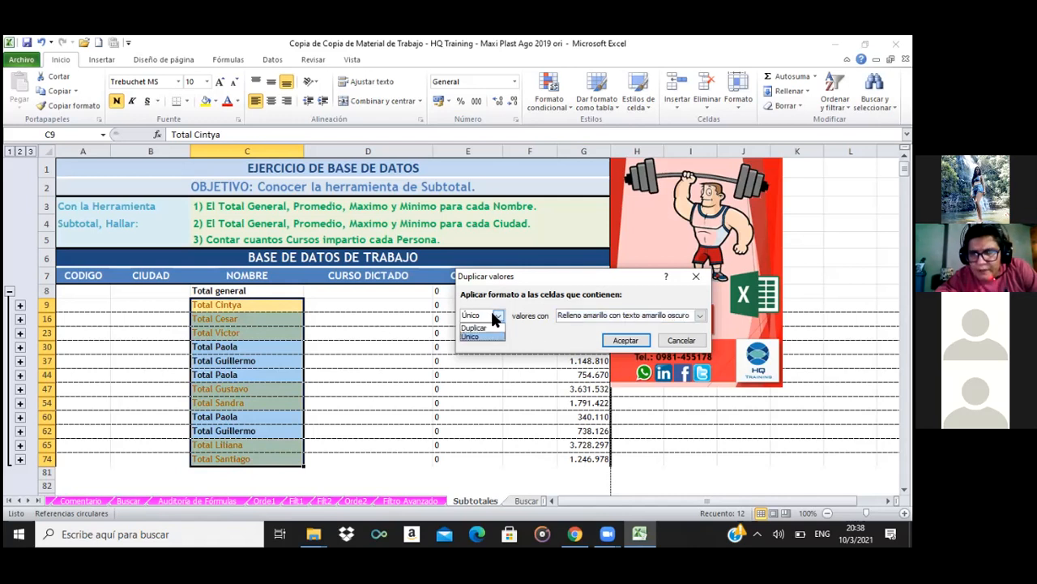
left_click(494, 329)
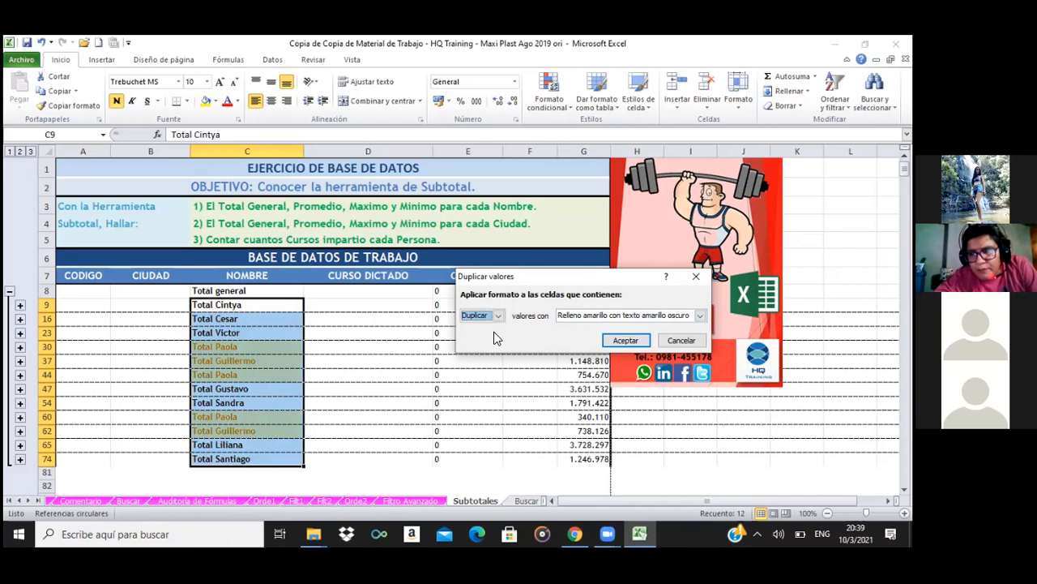
Apply the rule so Total Paola and Total Guillermo turn yellow with dark yellow text.
left_click(611, 344)
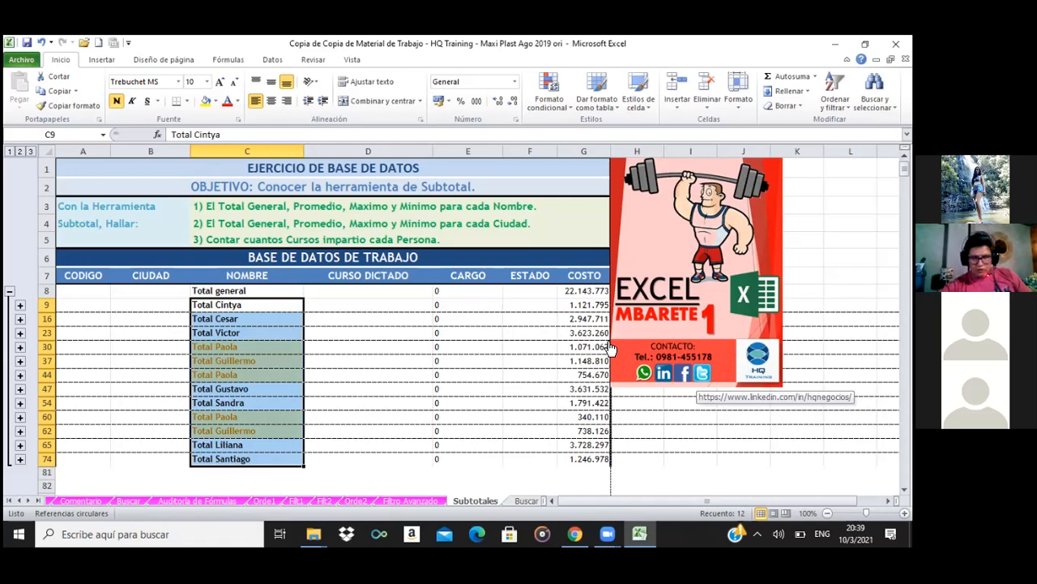
Expand the outline to level 3 and select the CODIGO header cell A7.
left_click(31, 152)
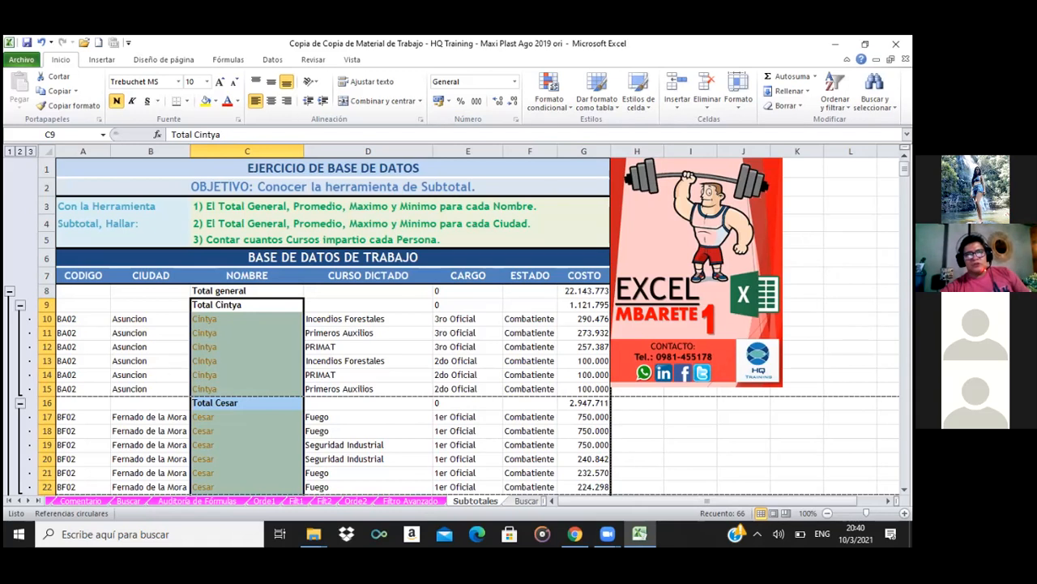
left_click(94, 274)
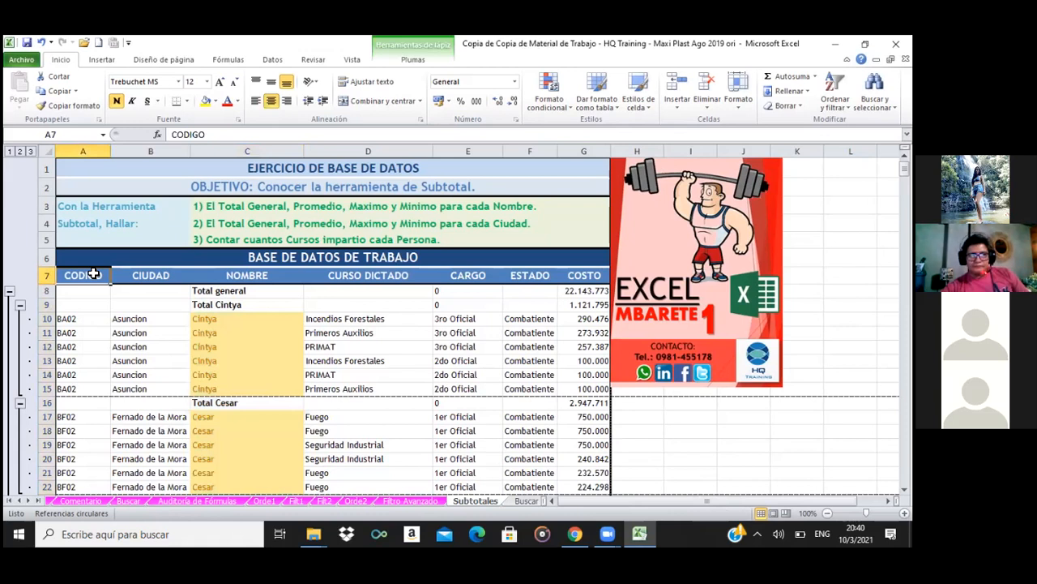
Extend the selection from A7 across to COSTO and down to Cintya's last row, A7:G15.
key("ctrl+shift+Right")
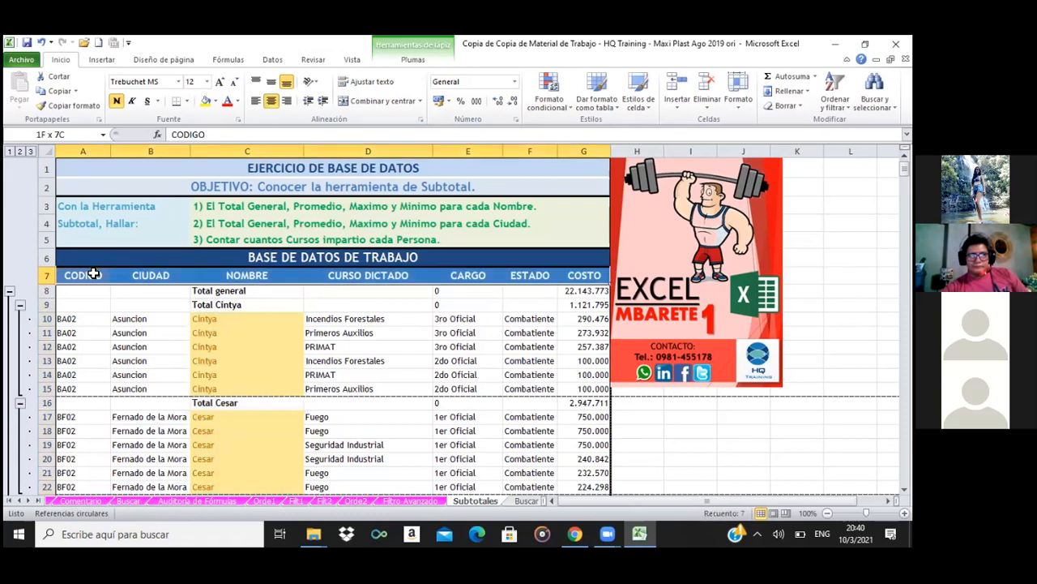
key("ctrl+shift+Down")
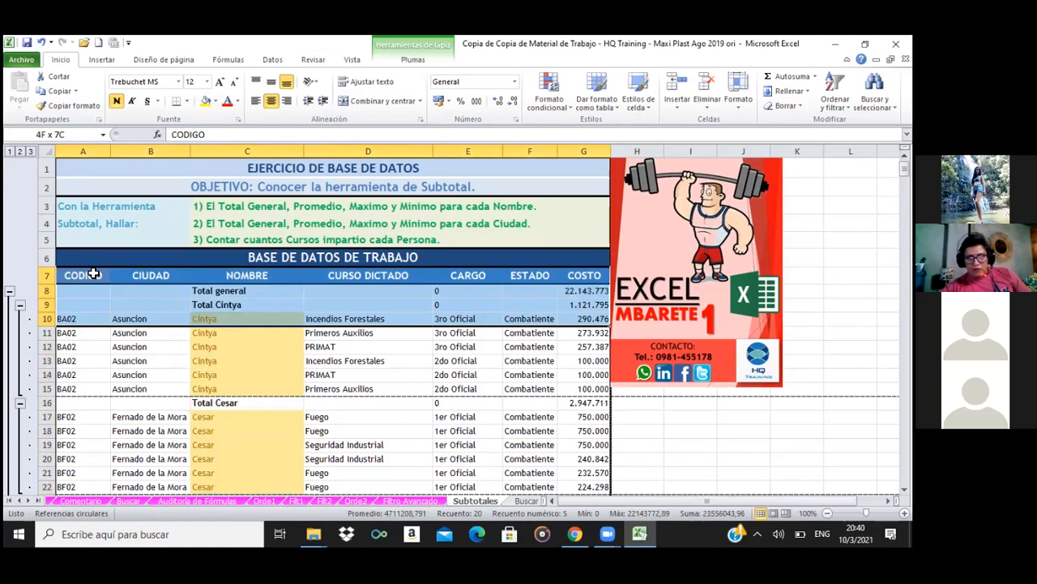
key("ctrl+shift+Down")
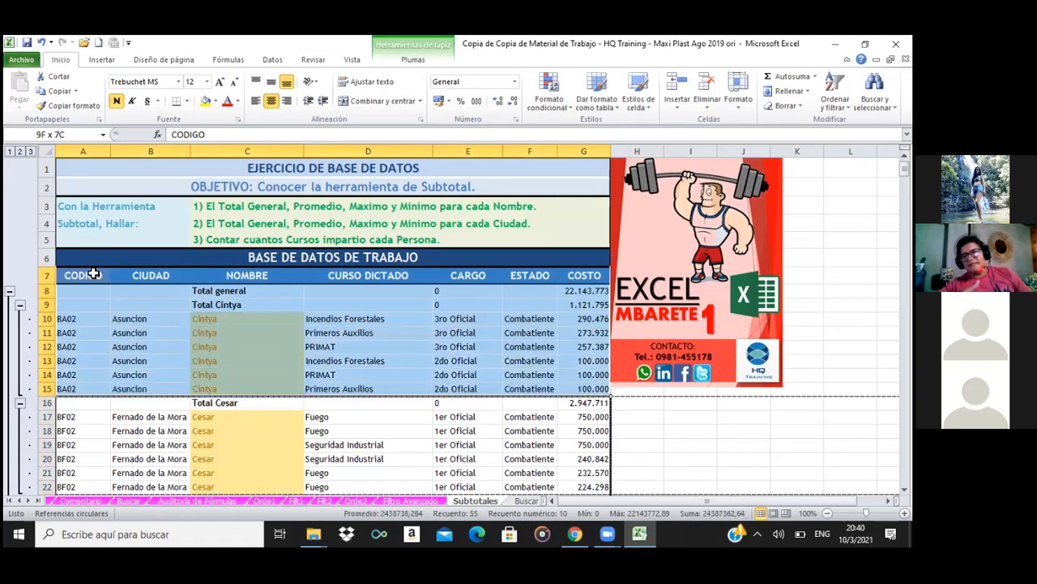
key("ctrl+shift+Down")
key("ctrl+shift+Down")
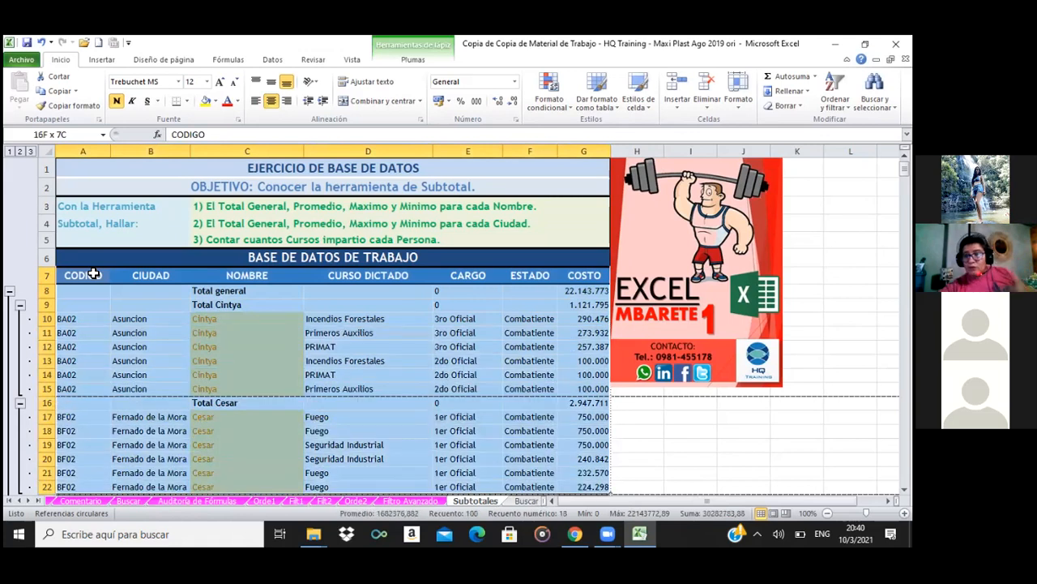
key("ctrl+shift+Up")
key("ctrl+shift+Up")
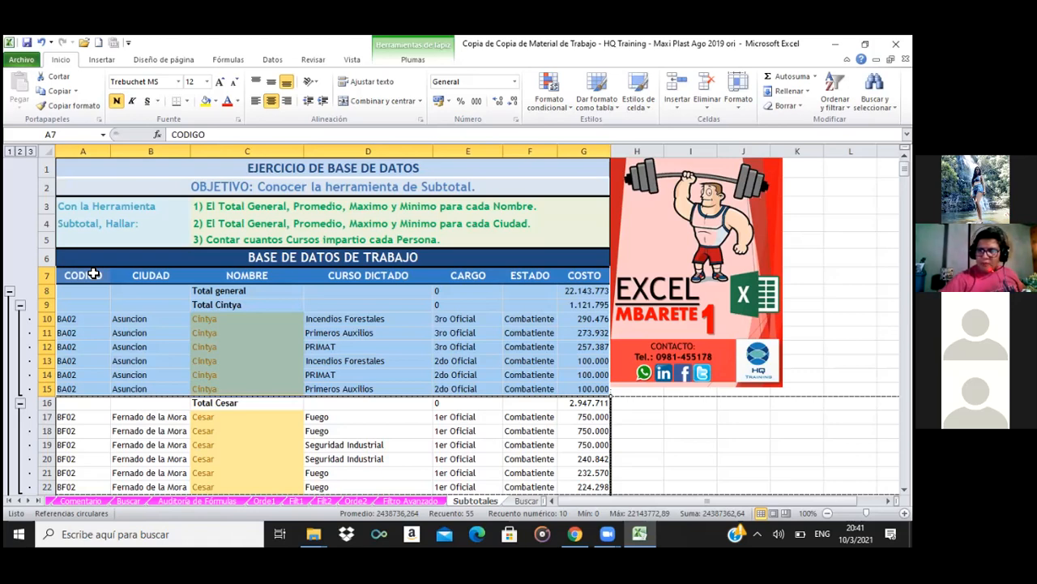
Select headers C7:G7, NOMBRE through COSTO, after testing extension to the last data row.
scroll(94, 274, "down", 1)
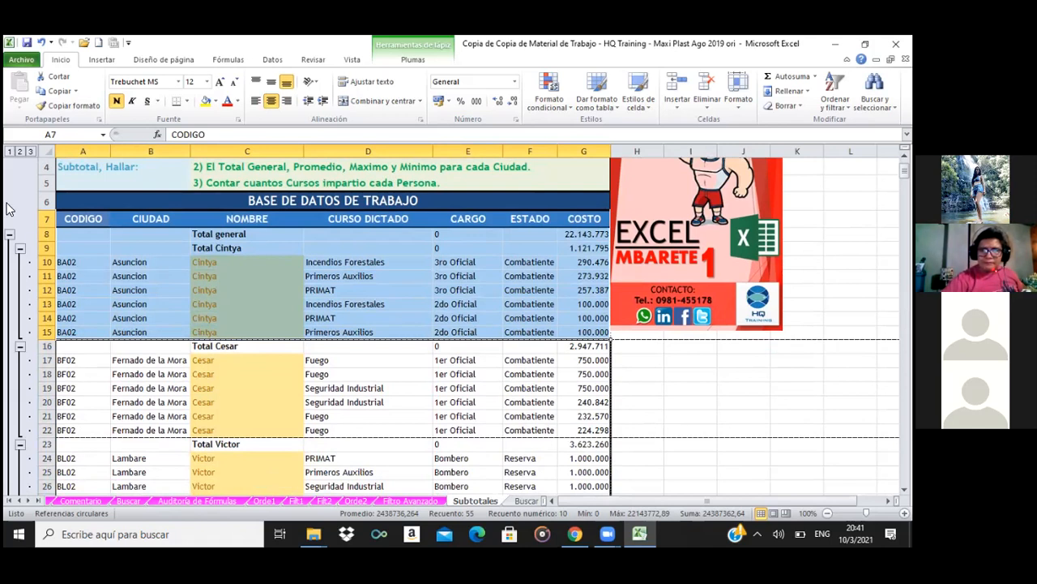
left_click(240, 216)
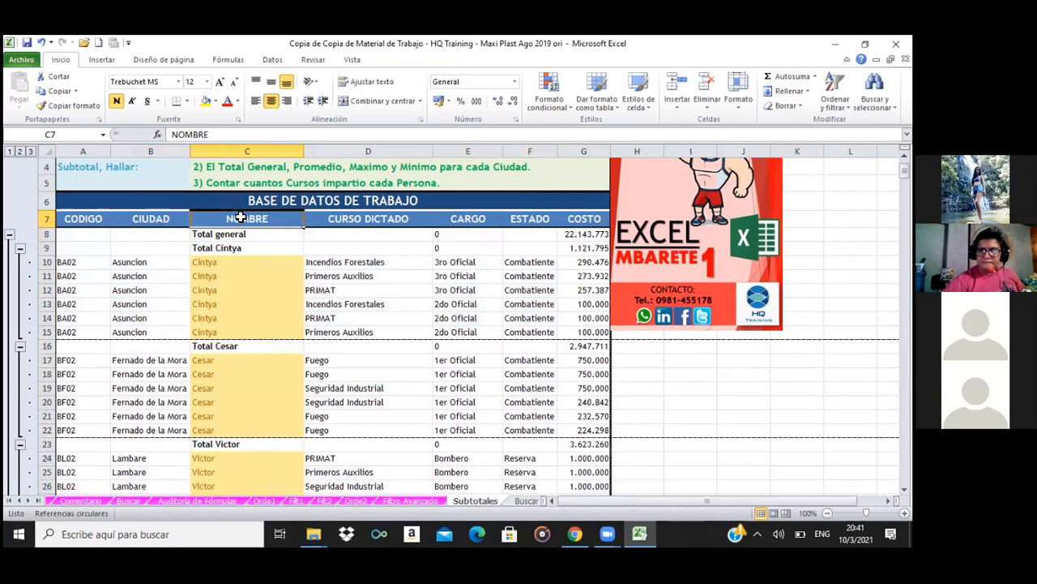
key("ctrl+shift+Right")
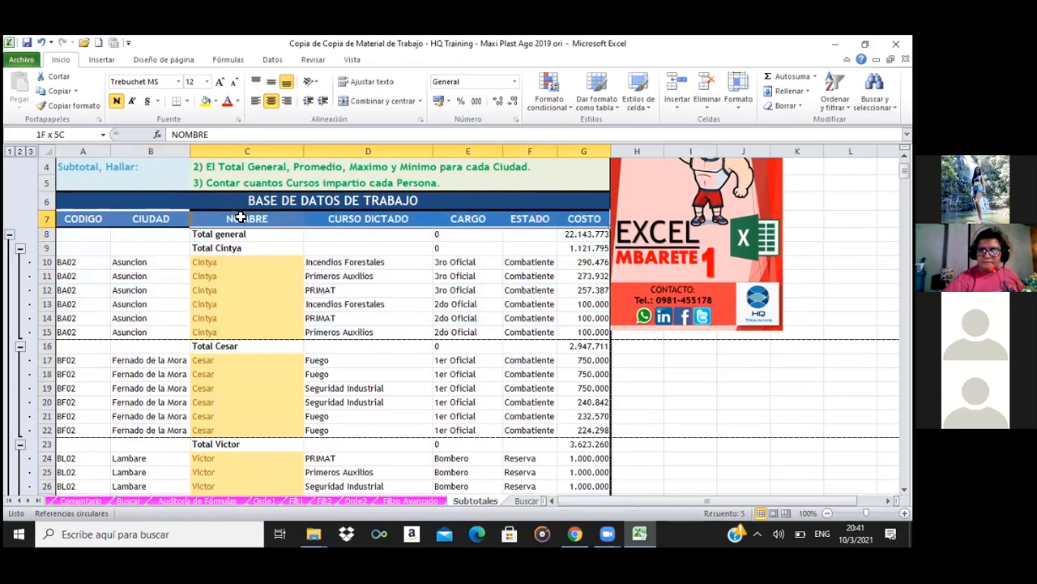
key("ctrl+shift+Down")
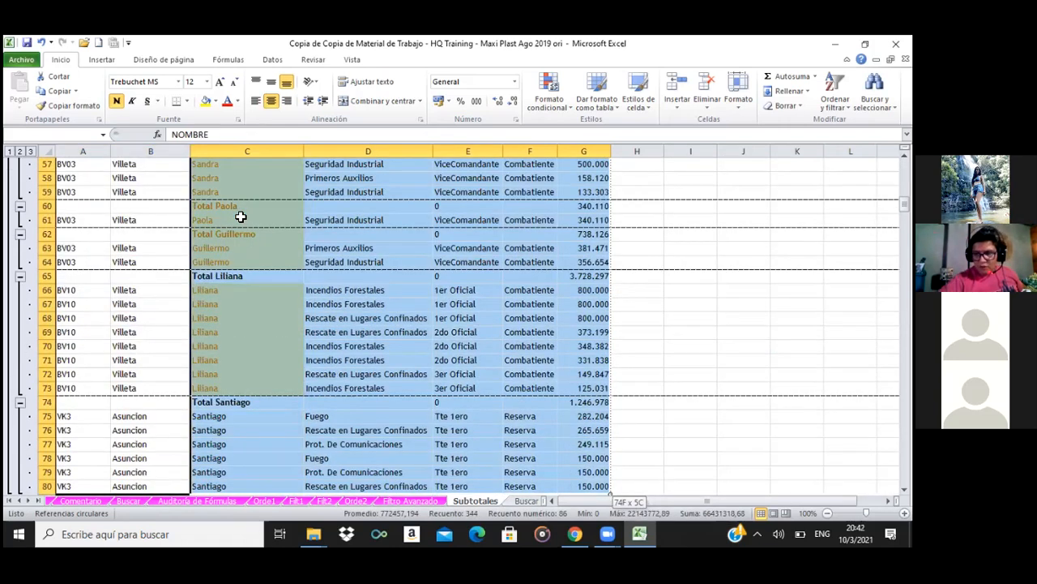
key("ctrl+shift+Up")
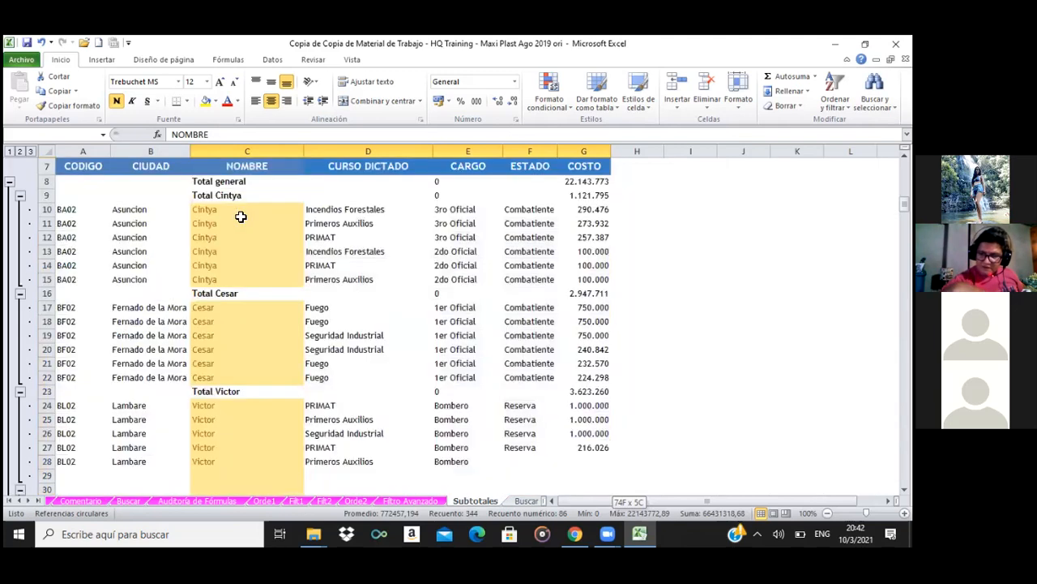
key("ctrl+shift+Down")
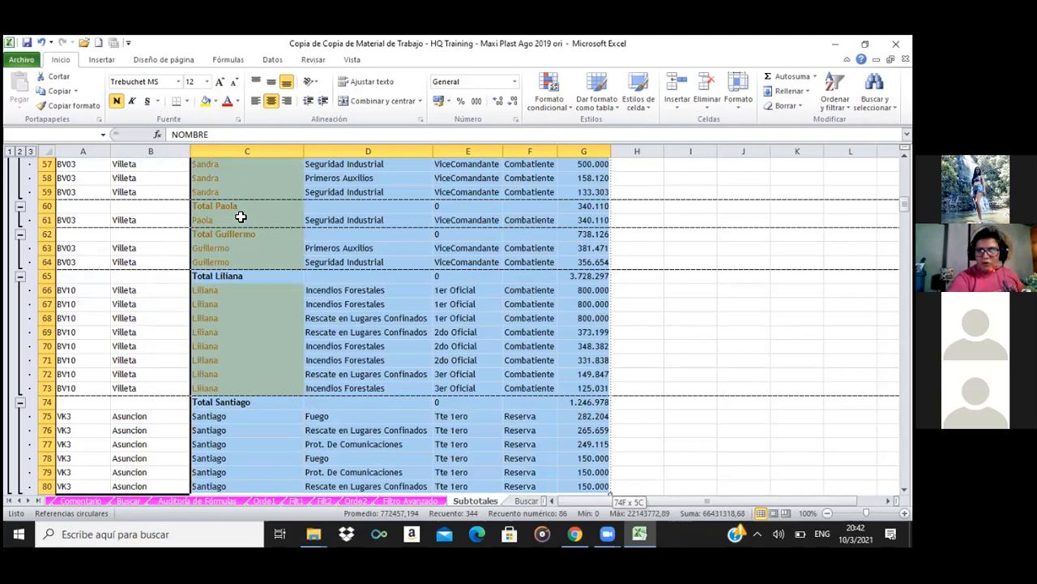
key("ctrl+shift+Up")
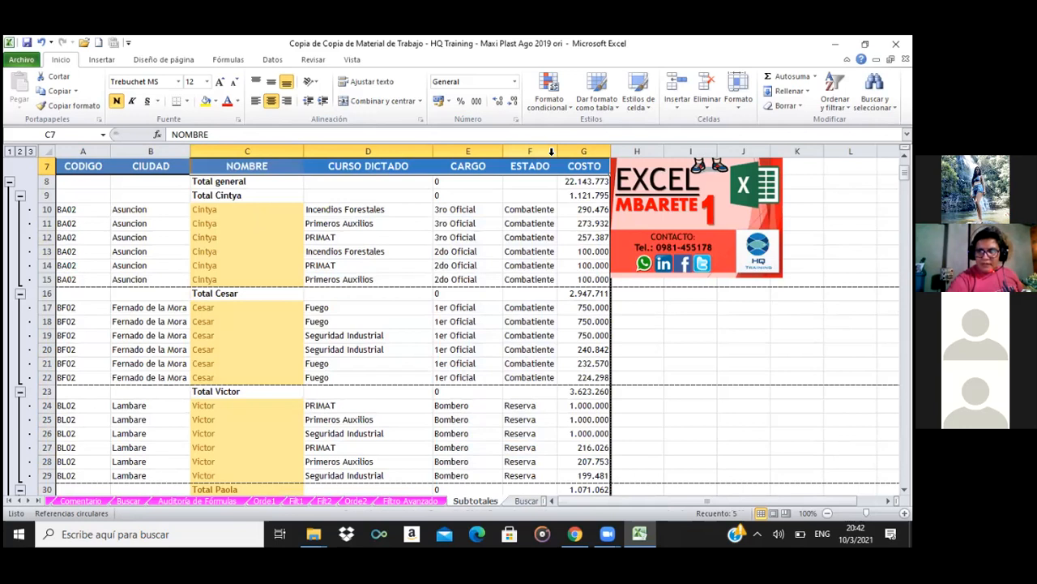
Select the table range A7:G80, from the COSTO header back to CODIGO and down to row 80.
left_click(551, 152)
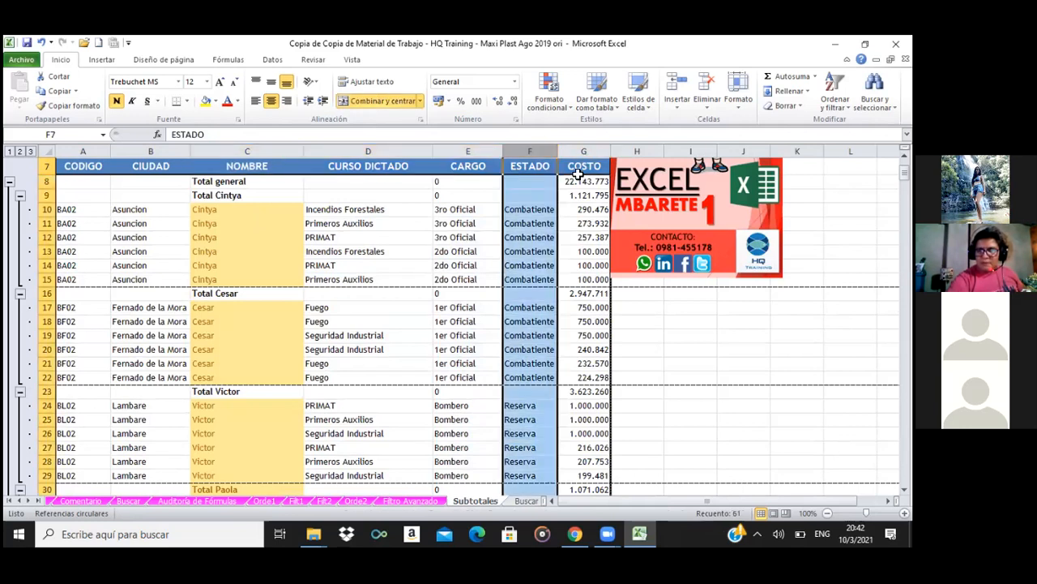
left_click(580, 170)
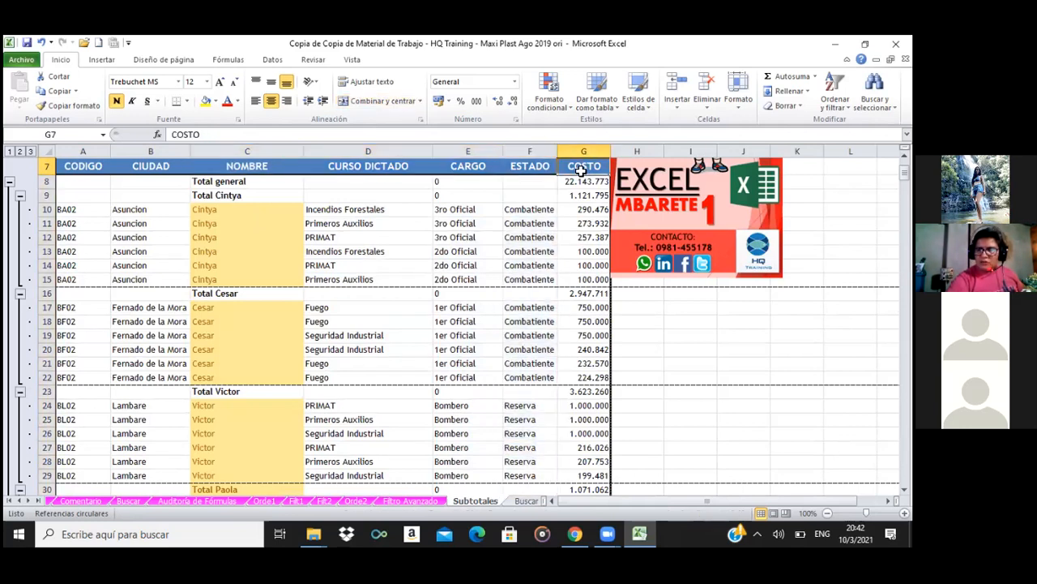
key("ctrl+shift+Left")
key("ctrl+shift+Down")
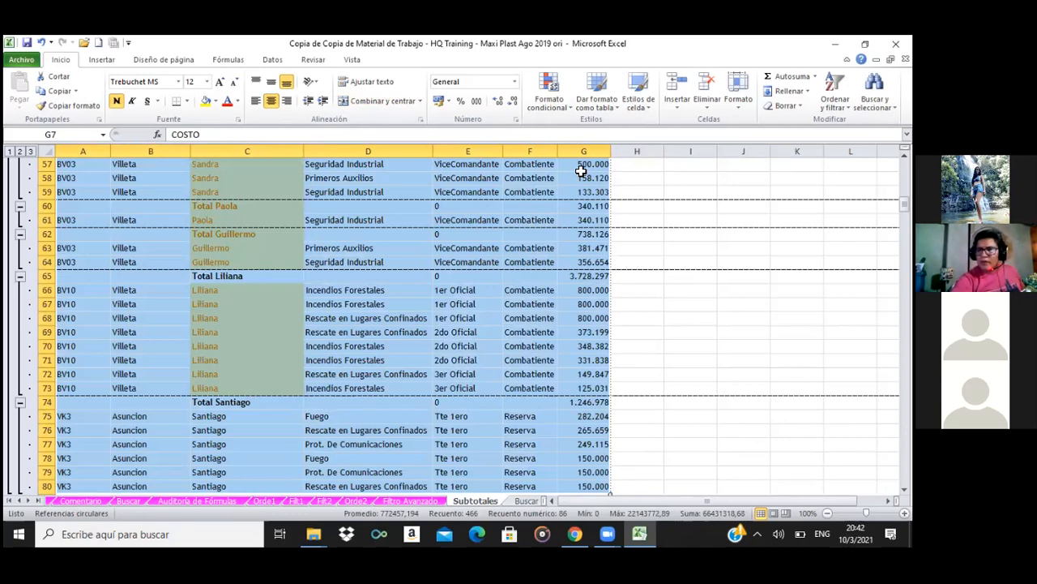
scroll(581, 171, "up", 10)
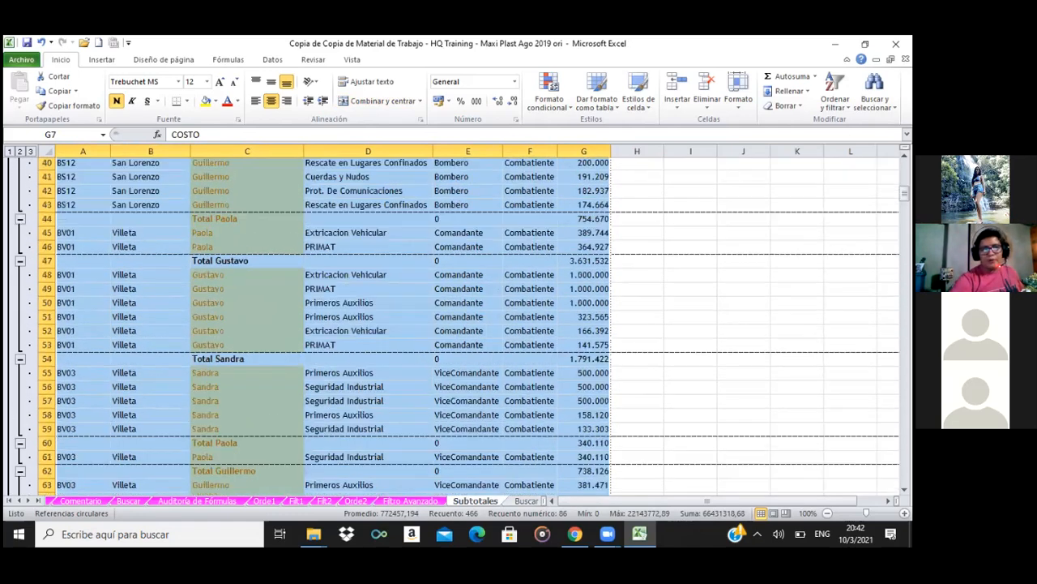
scroll(581, 171, "up", 9)
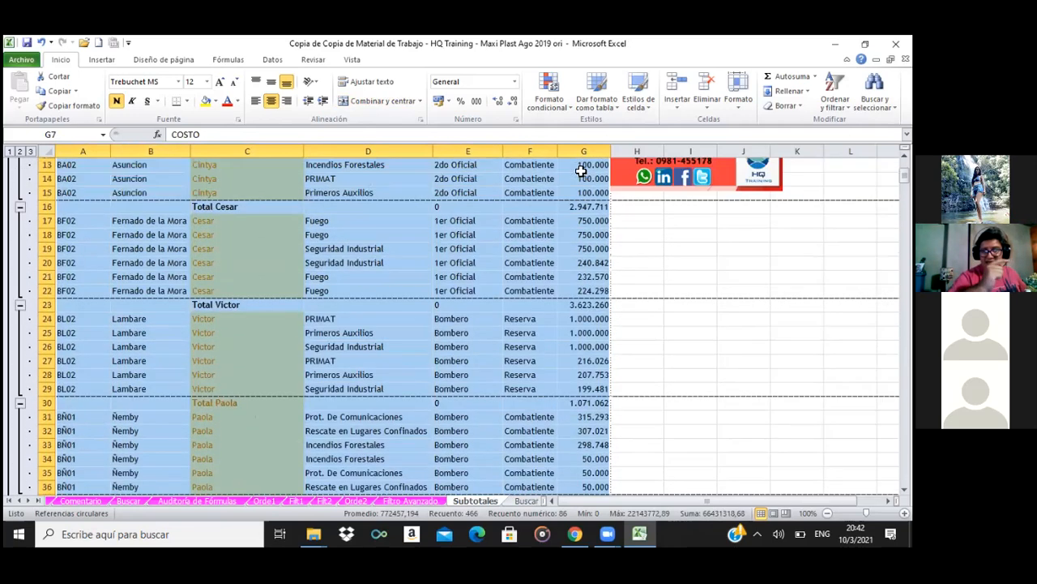
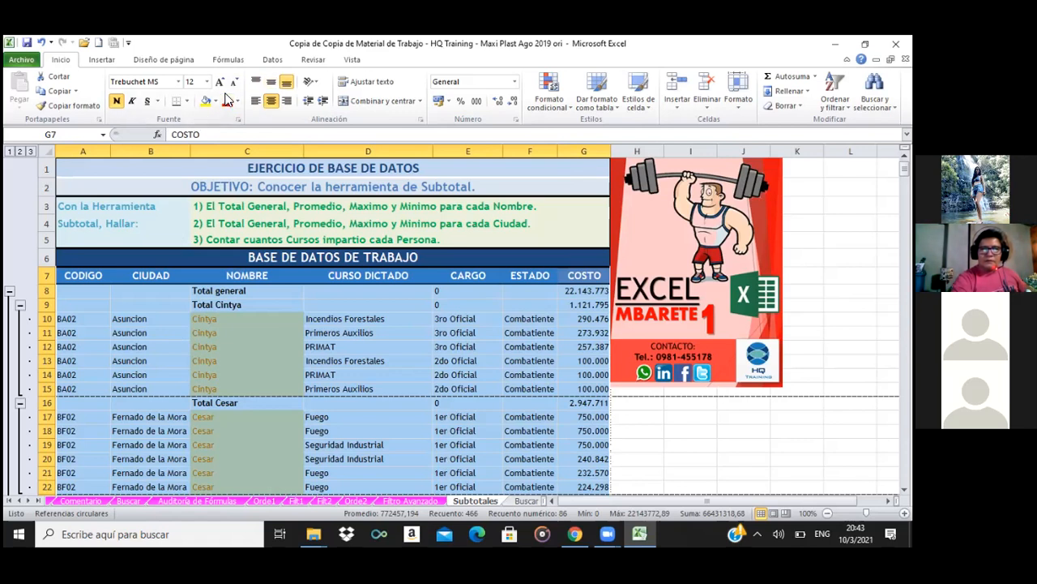
Clear every existing subtotal from the work table with Subtotal's Quitar todos.
left_click(272, 62)
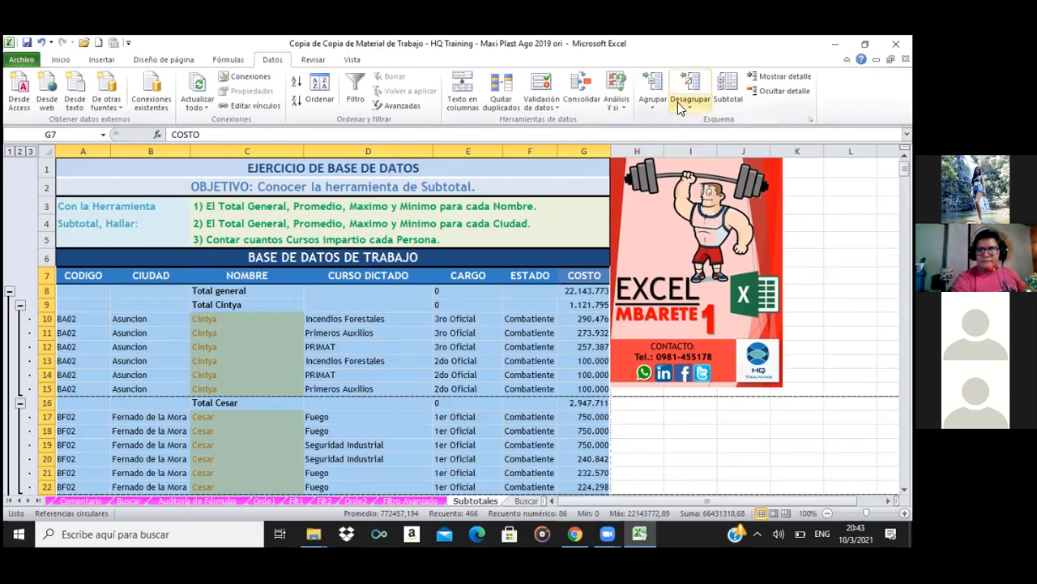
left_click(740, 87)
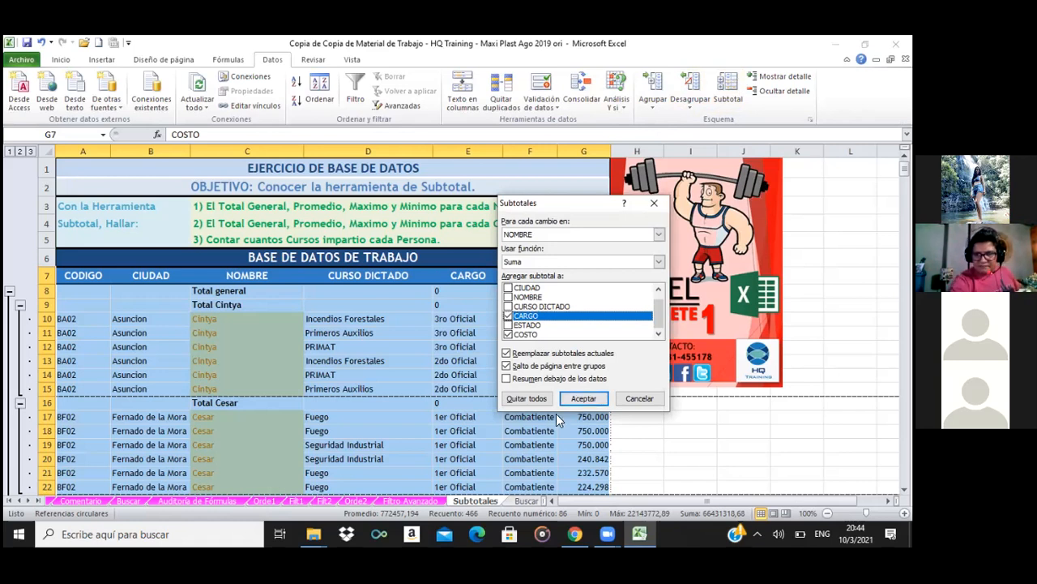
left_click(525, 399)
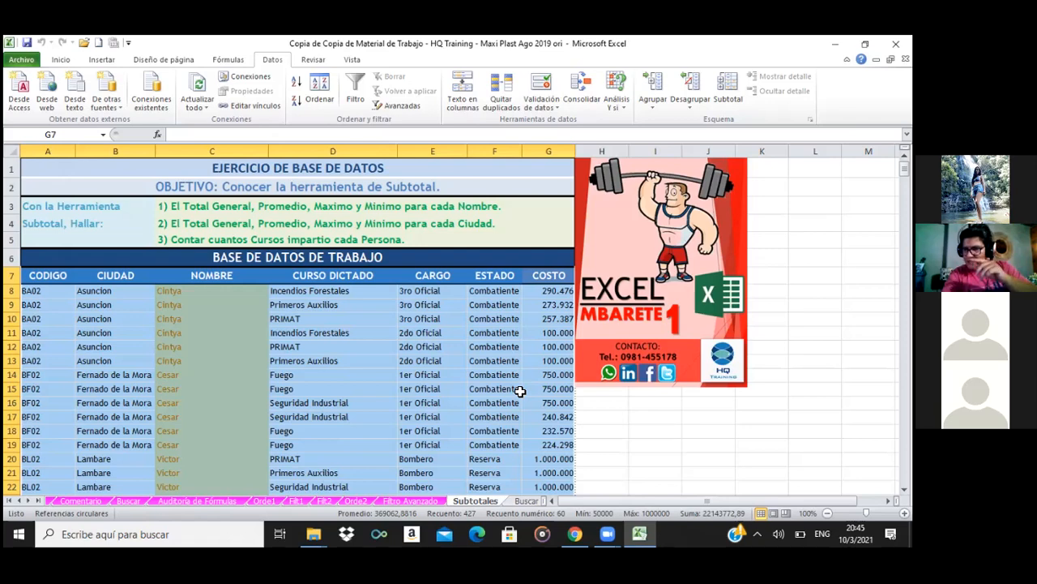
Select A7:G67, from the CODIGO header across to COSTO and down to the last record.
scroll(519, 392, "down", 12)
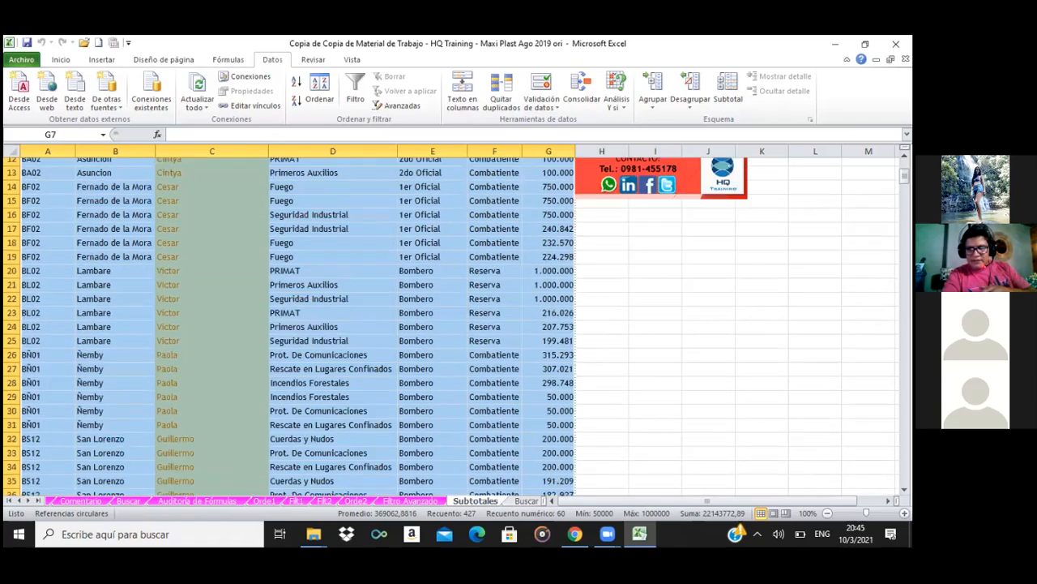
scroll(519, 391, "down", 3)
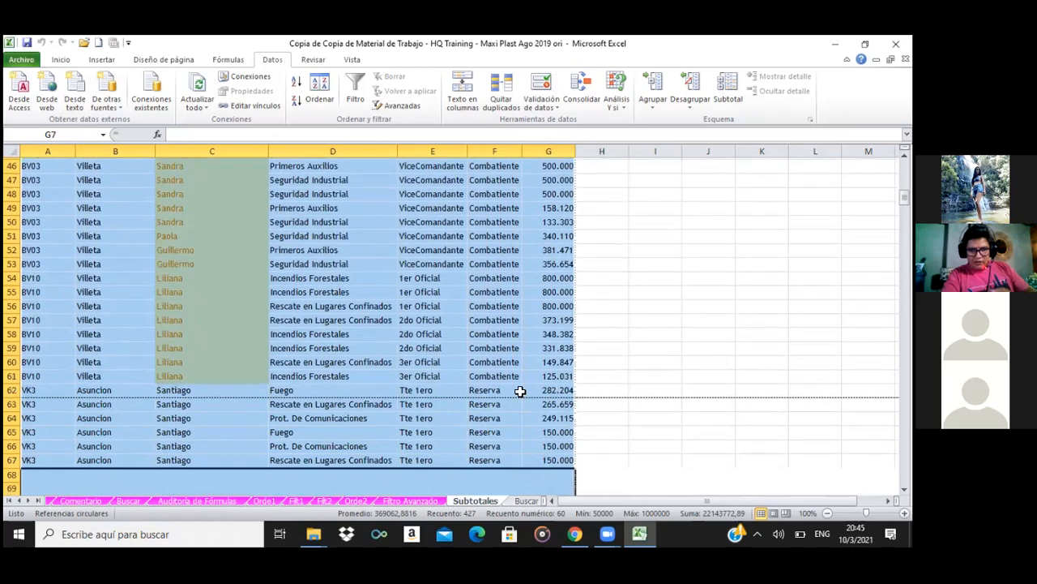
scroll(519, 391, "down", 6)
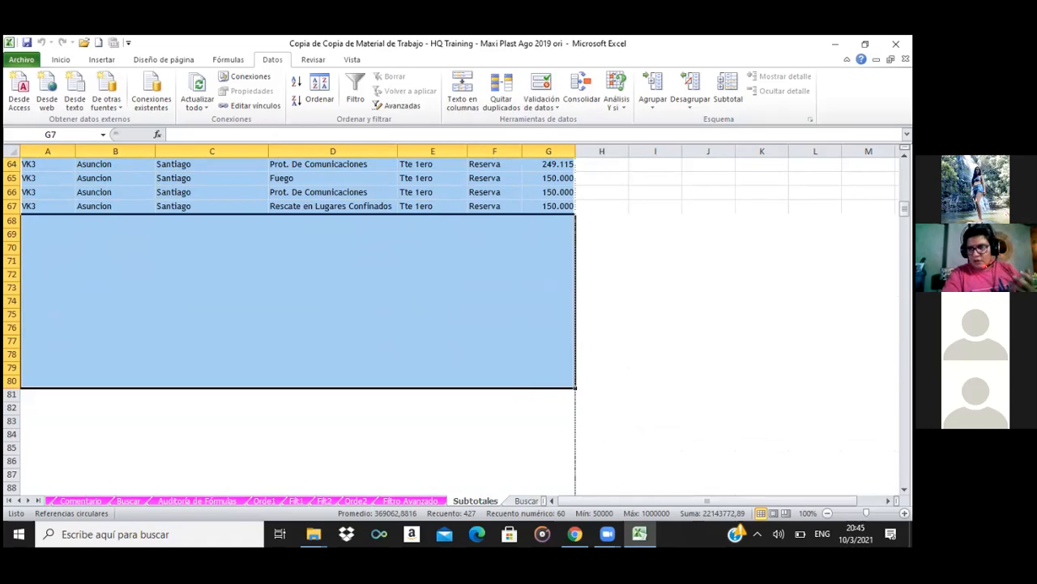
scroll(520, 391, "up", 13)
scroll(45, 277, "up", 7)
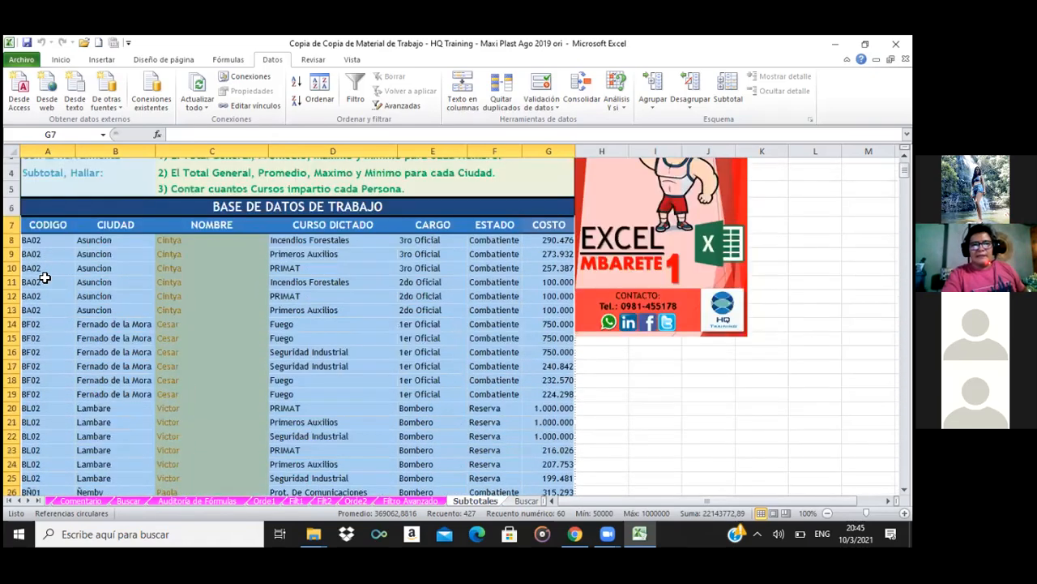
scroll(44, 277, "up", 1)
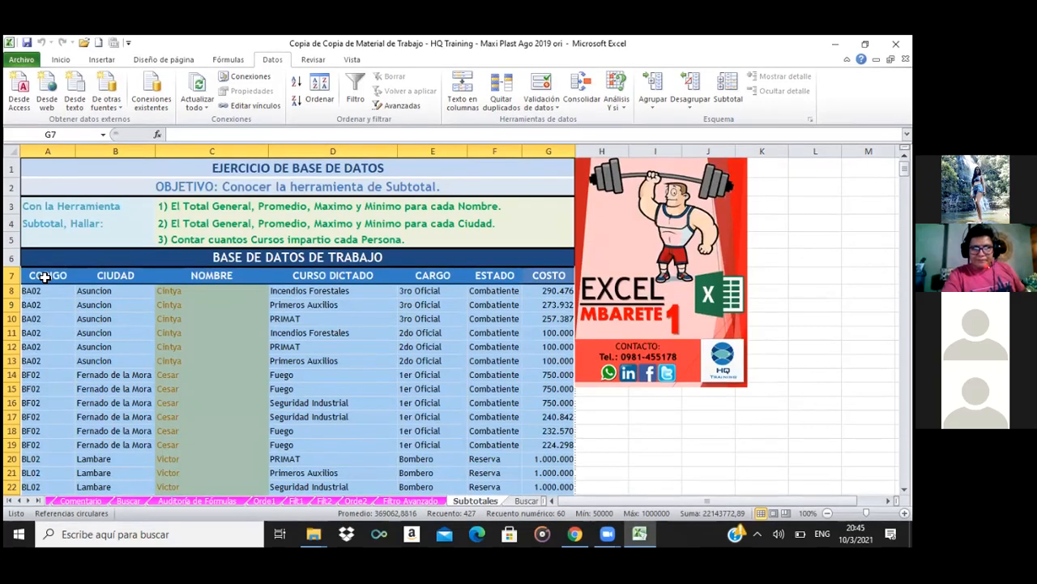
left_click(44, 277)
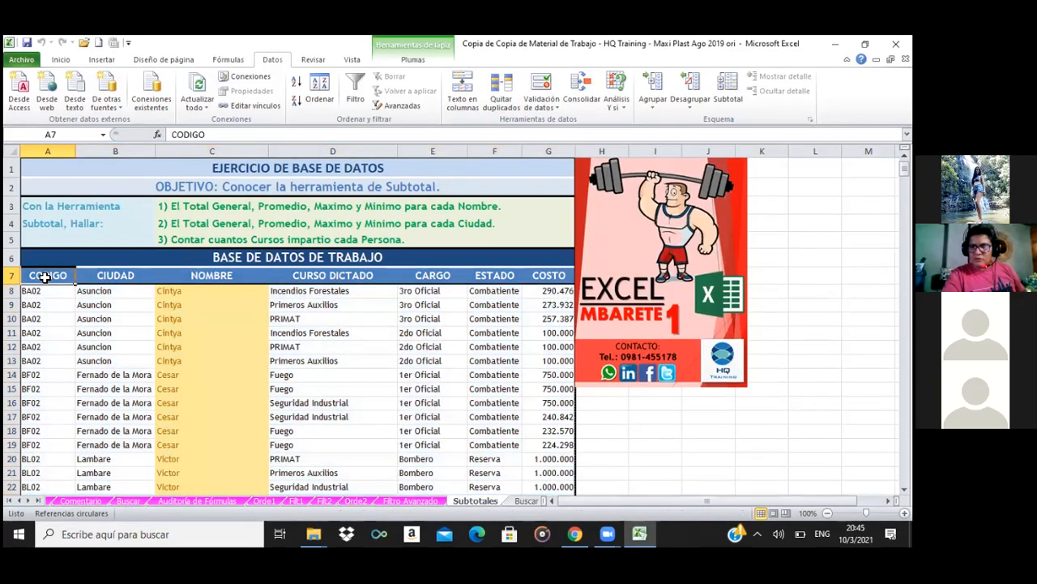
key("ctrl+shift+Right")
key("ctrl+shift+Down")
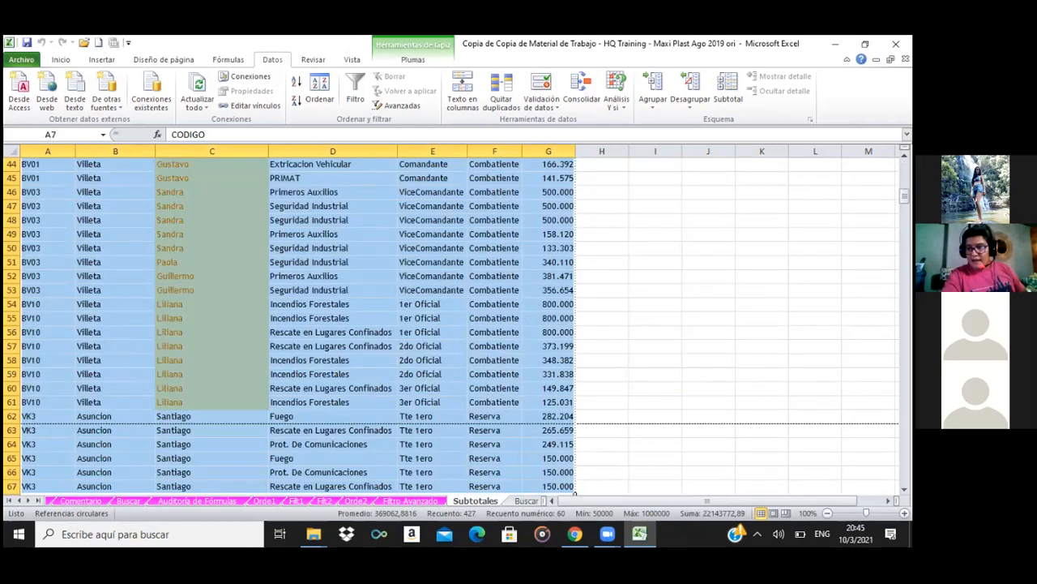
scroll(44, 277, "down", 4)
scroll(45, 277, "up", 13)
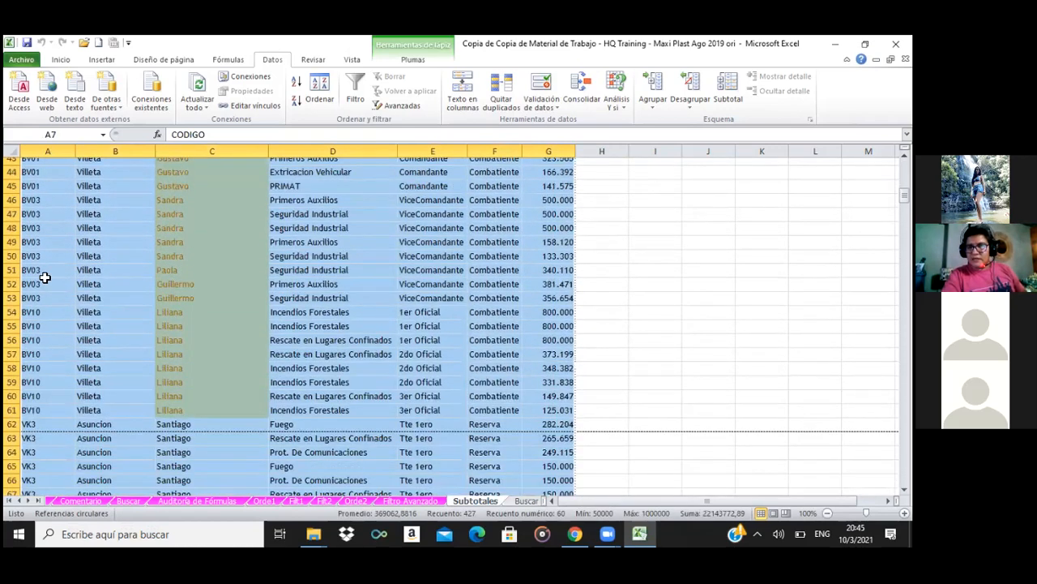
scroll(45, 277, "up", 5)
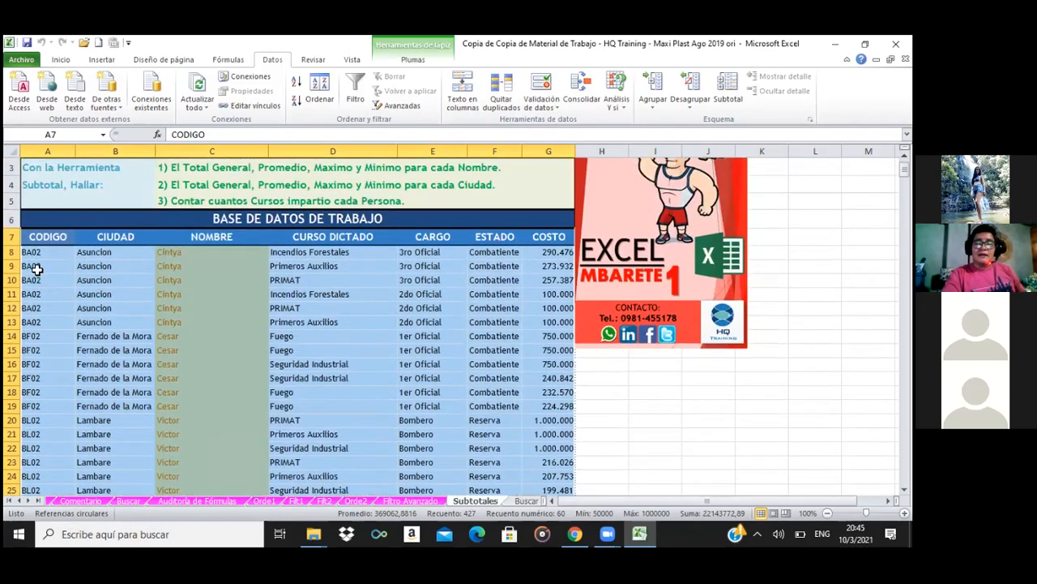
Sort the table by NOMBRE, values, A to Z.
left_click(323, 95)
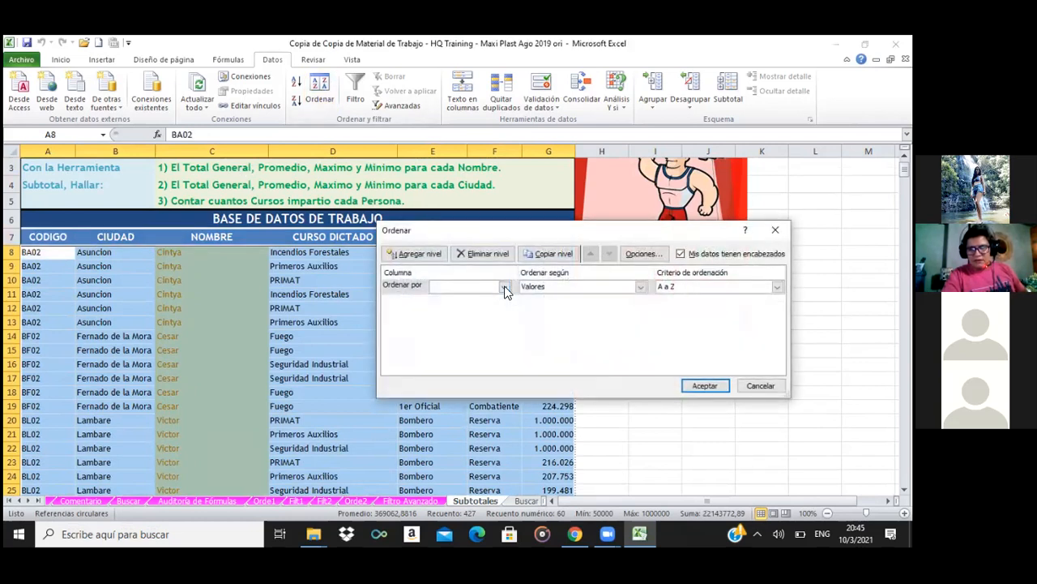
left_click(504, 287)
left_click(480, 316)
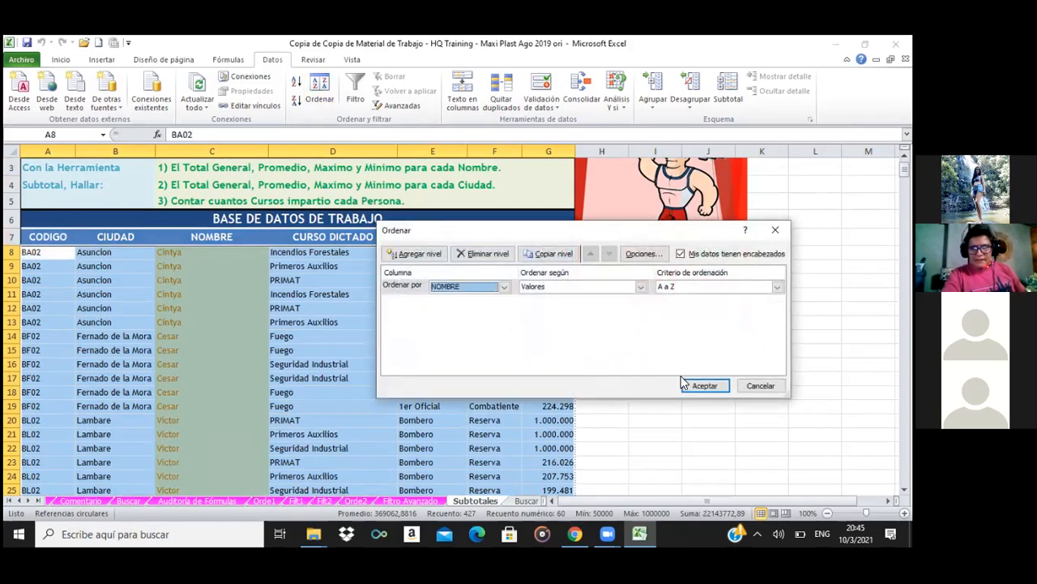
left_click(702, 385)
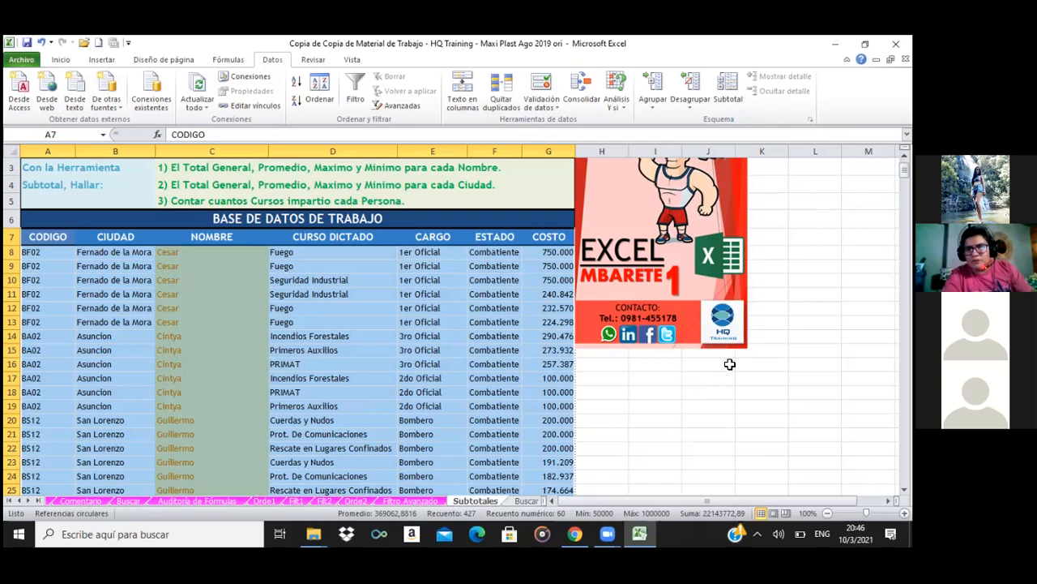
Add Suma subtotals of COSTO per NOMBRE, not CARGO, with page breaks and totals below.
left_click(730, 87)
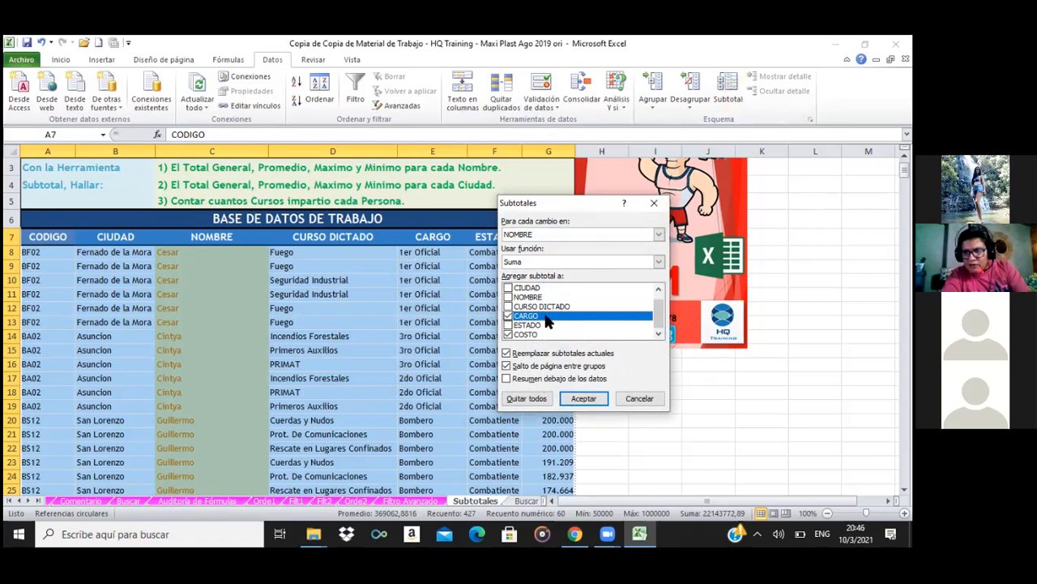
left_click(509, 315)
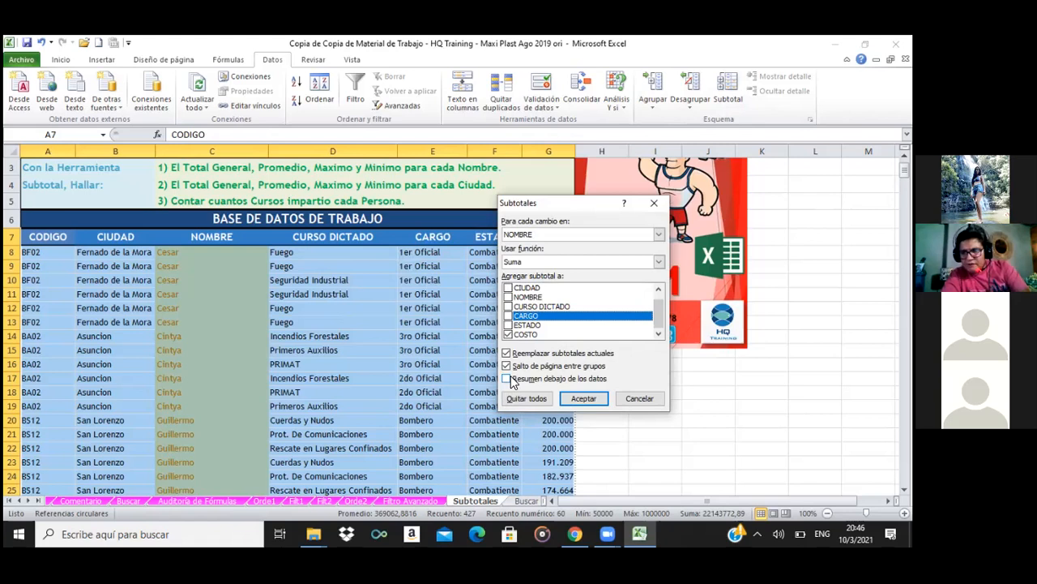
left_click(509, 379)
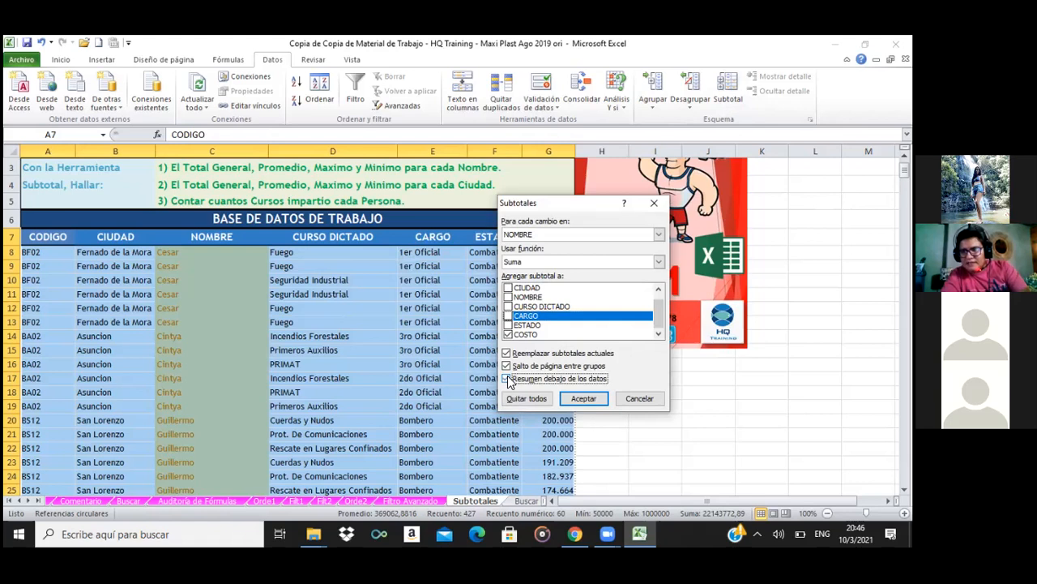
left_click(583, 398)
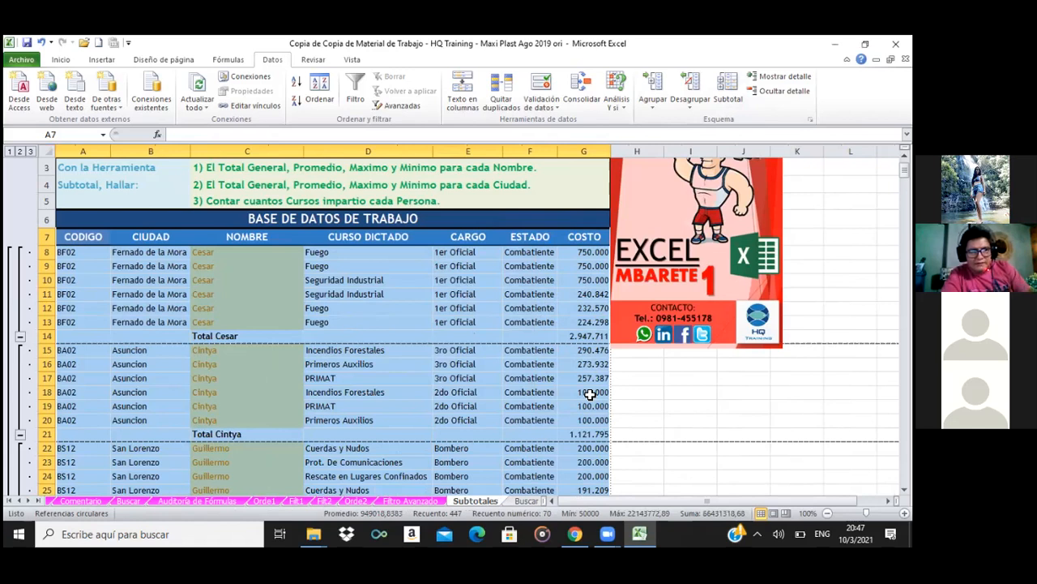
Collapse the outline to level 1, then level 2, showing name totals and Total general 22.143.773.
left_click(10, 152)
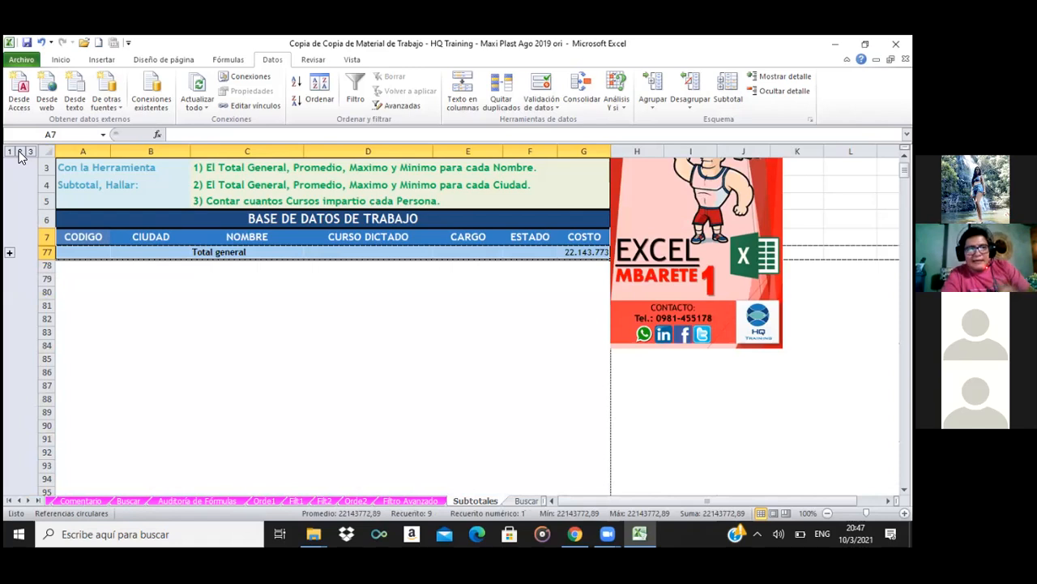
left_click(20, 151)
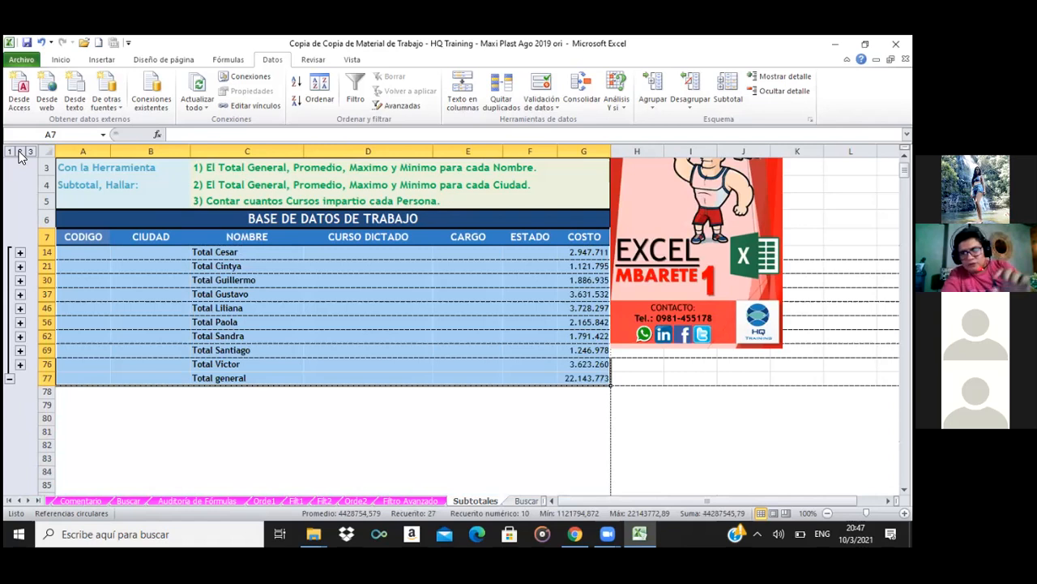
left_click(266, 253)
left_click(243, 345, "shift")
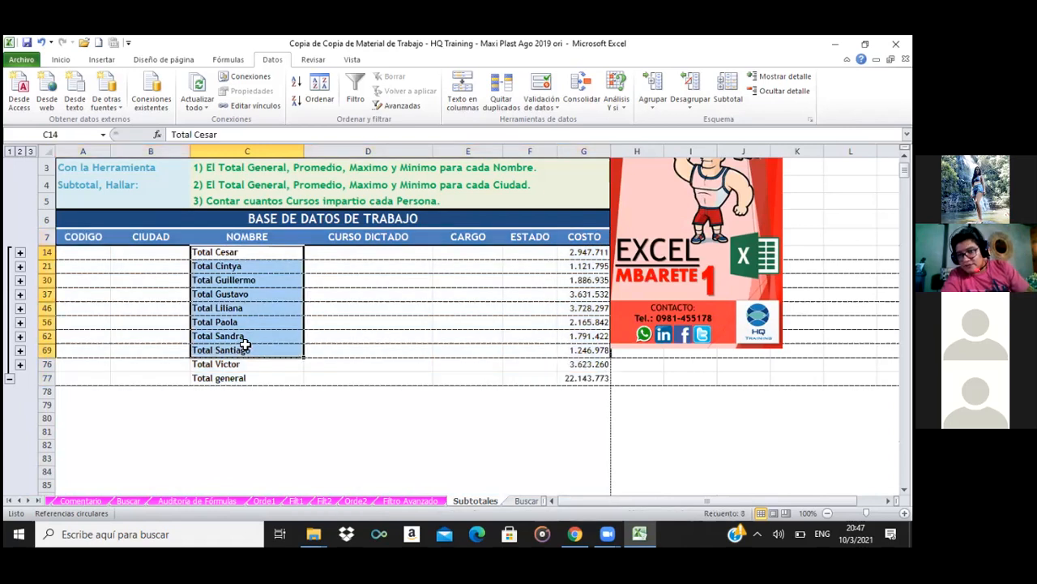
left_click_drag(268, 254, 255, 364)
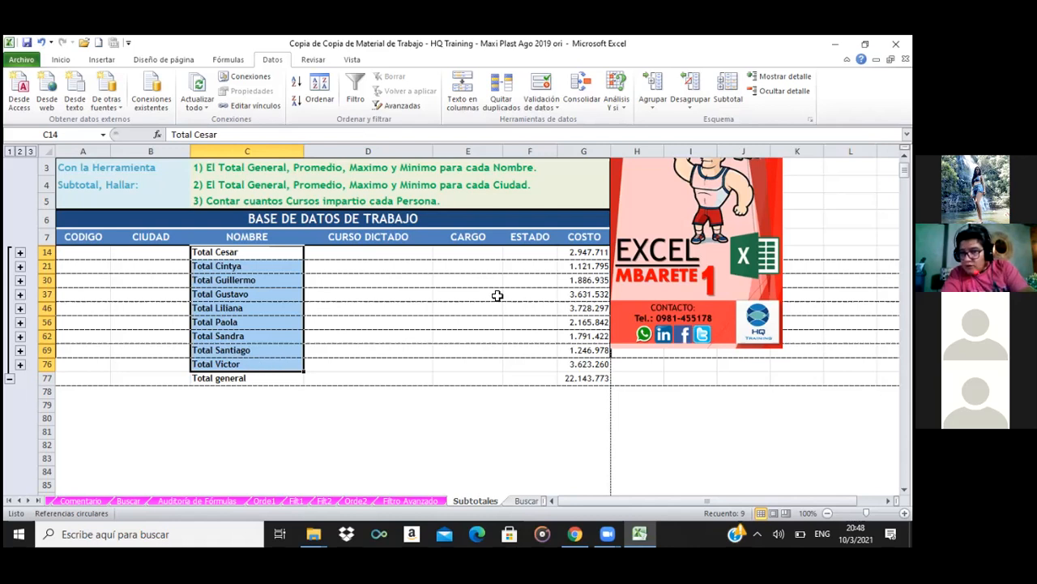
left_click_drag(582, 252, 574, 353)
left_click_drag(585, 252, 575, 364)
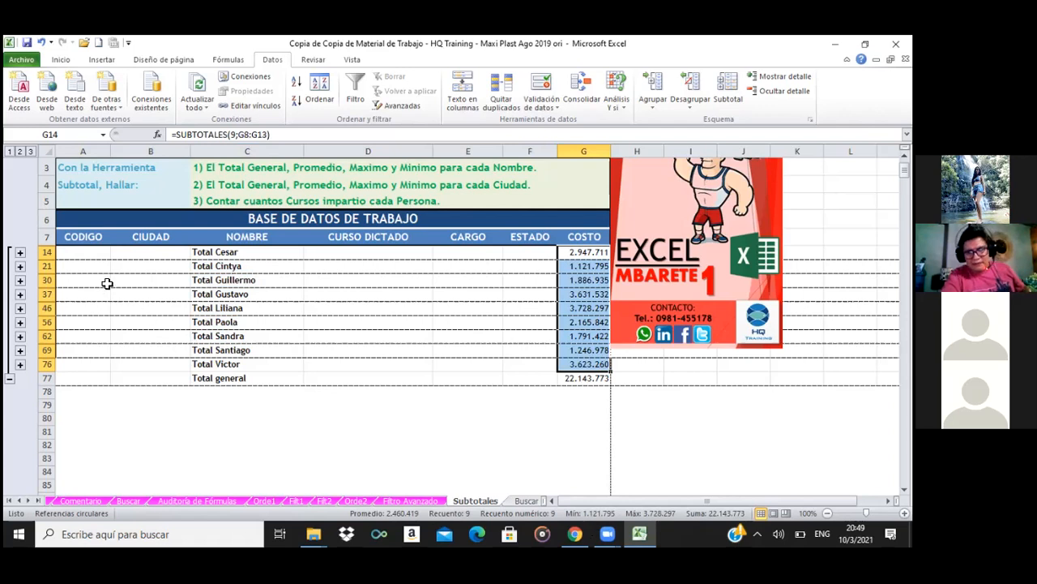
Expand the Cintya and Liliana groups and select the Total Cintya cell G21.
left_click(20, 266)
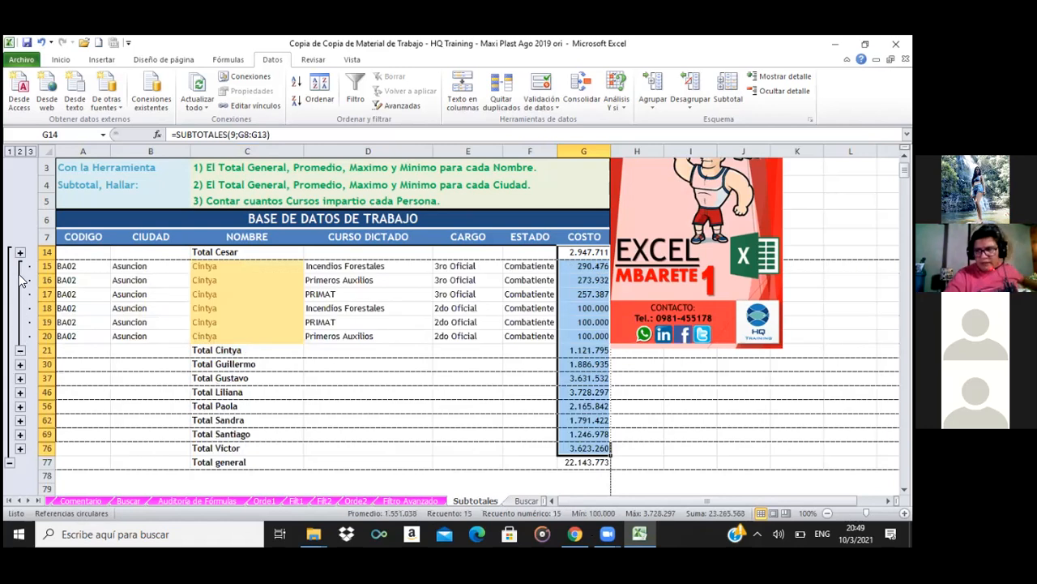
left_click(21, 393)
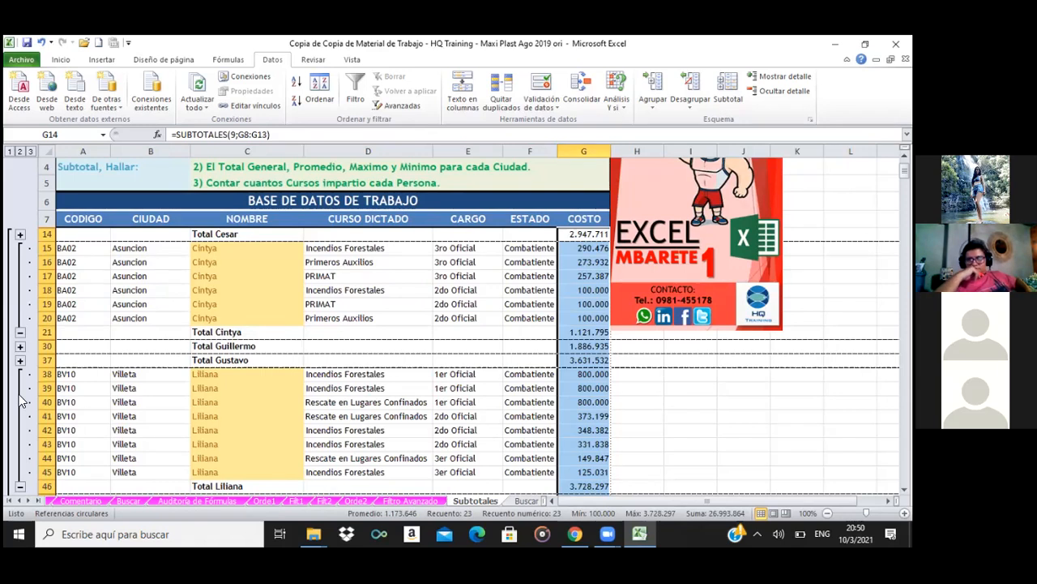
left_click(587, 333)
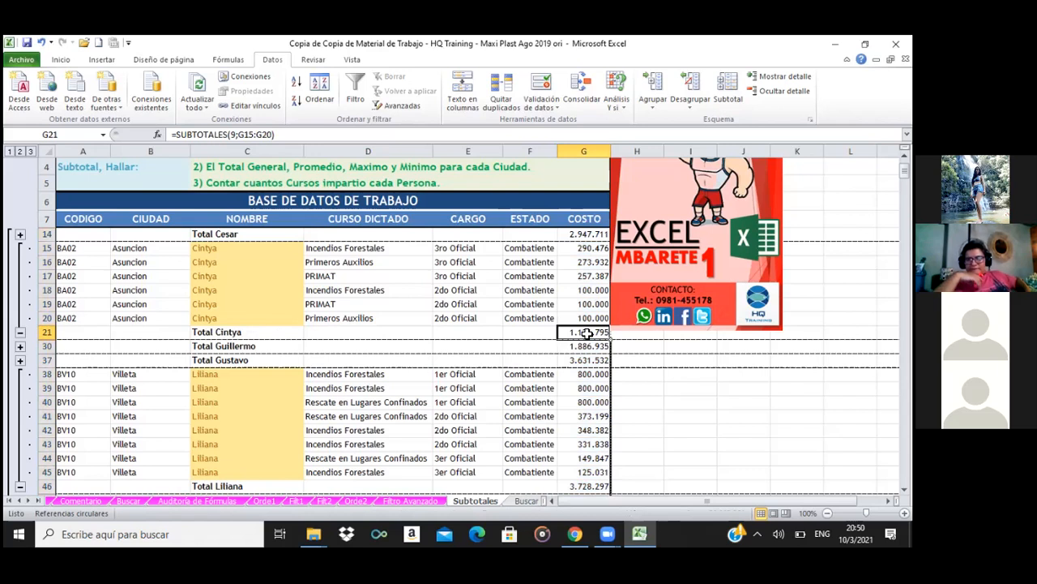
Enter =SUBTOTALES(9;G15:G20) in G21 and select G15:G21 to verify 1.121.795.
double_click(586, 333)
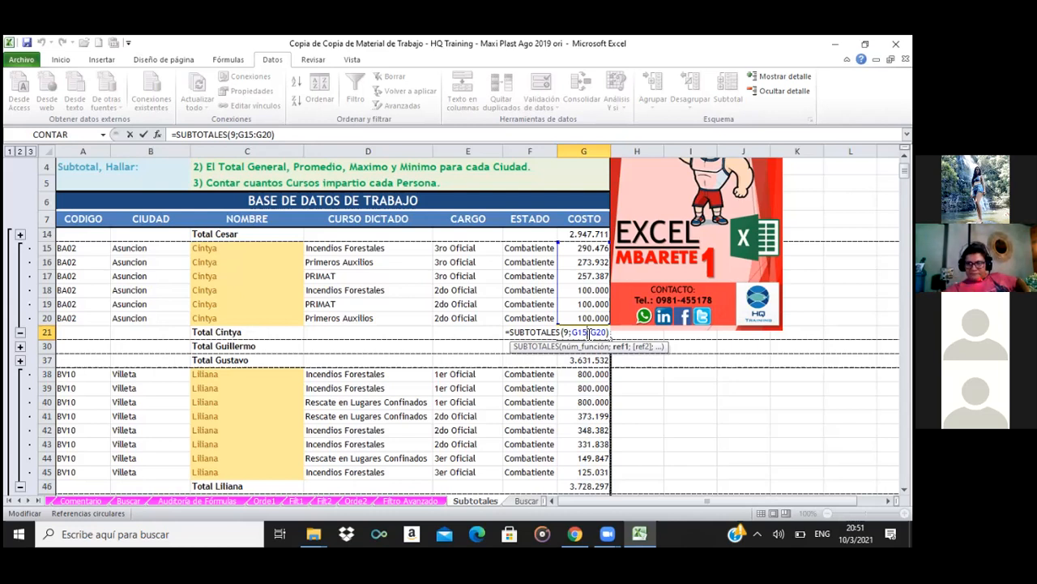
key("Return")
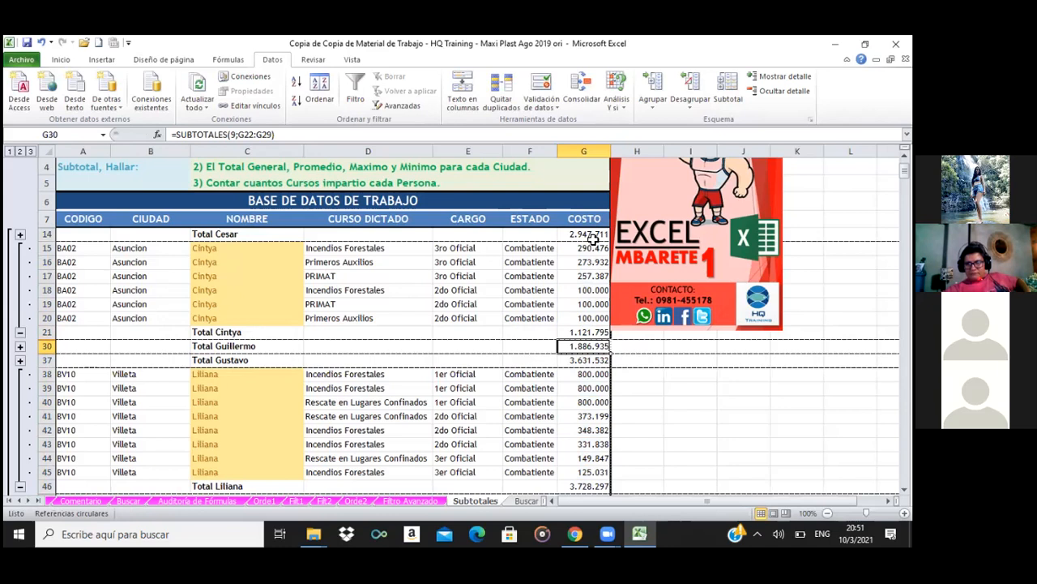
left_click_drag(593, 248, 597, 318)
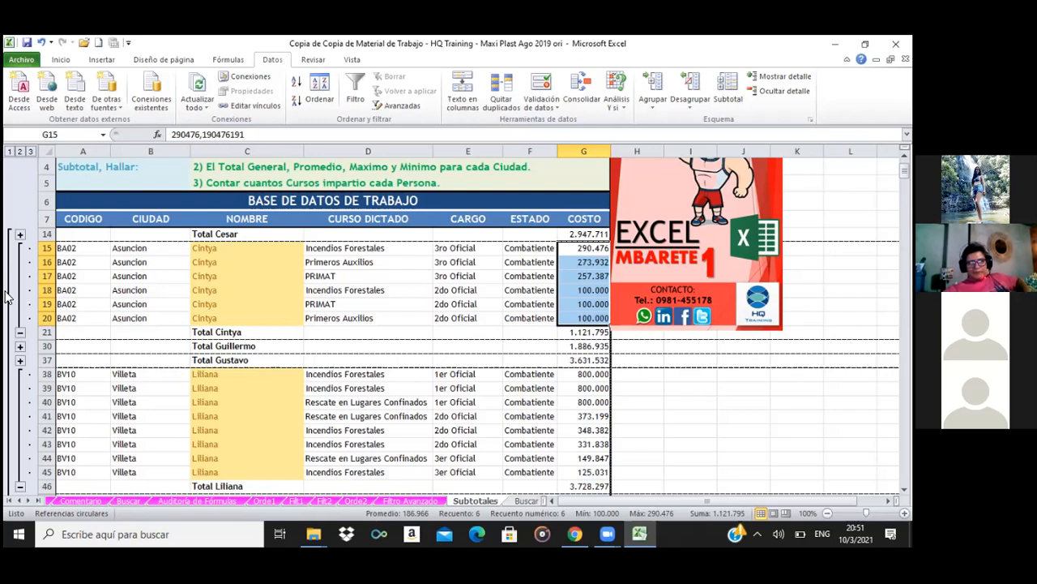
Hide row 18, then select G15:G20 to compare the sum with Total Cintya 1.121.795.
left_click(47, 290)
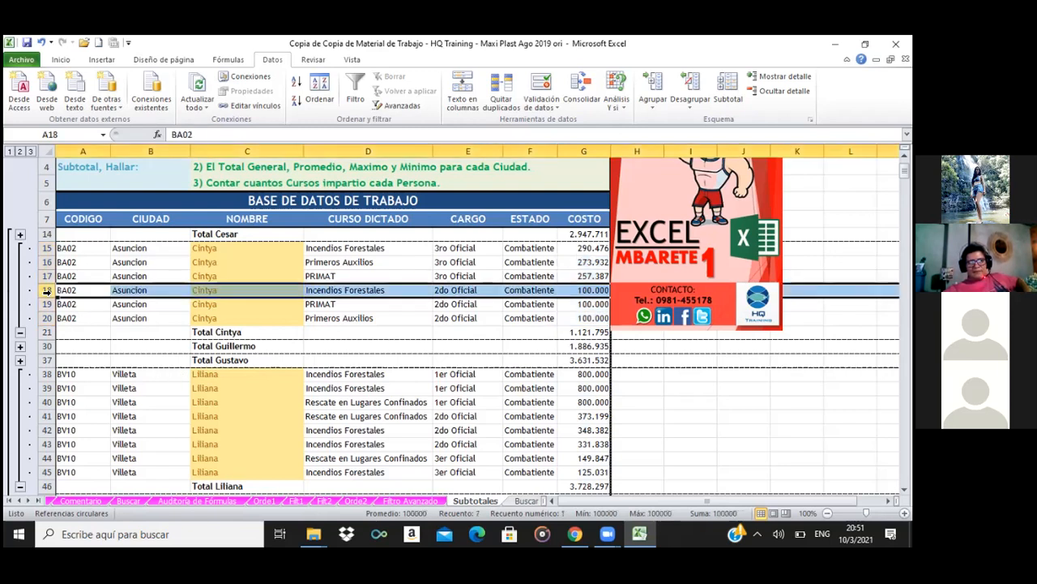
right_click(47, 290)
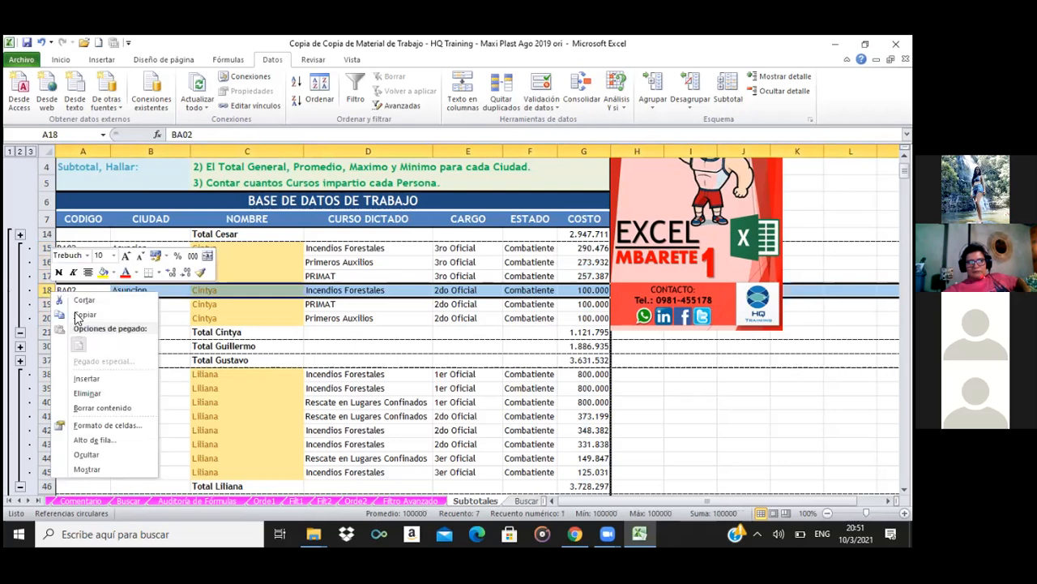
left_click(116, 456)
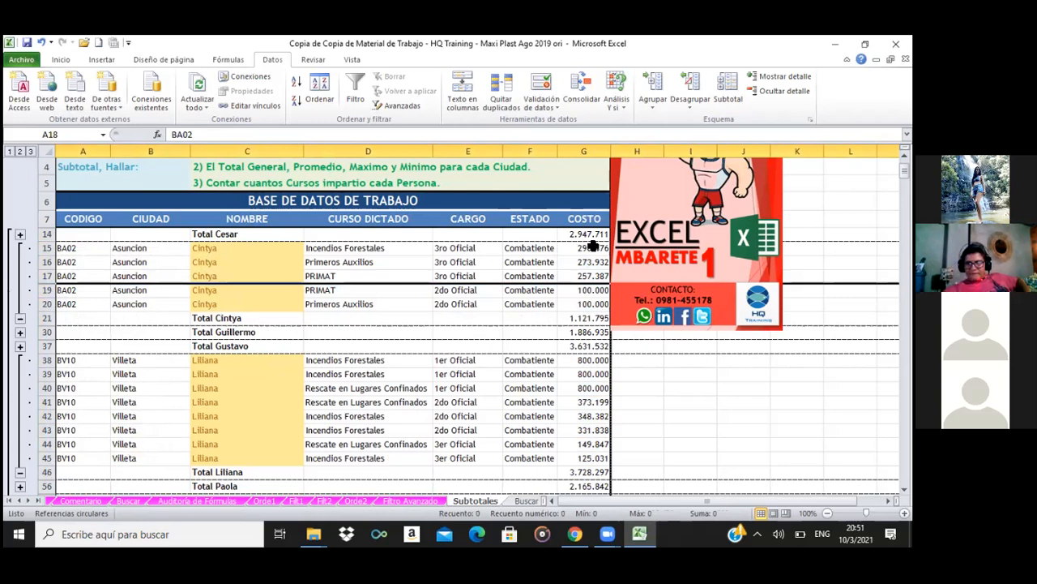
left_click_drag(592, 247, 587, 299)
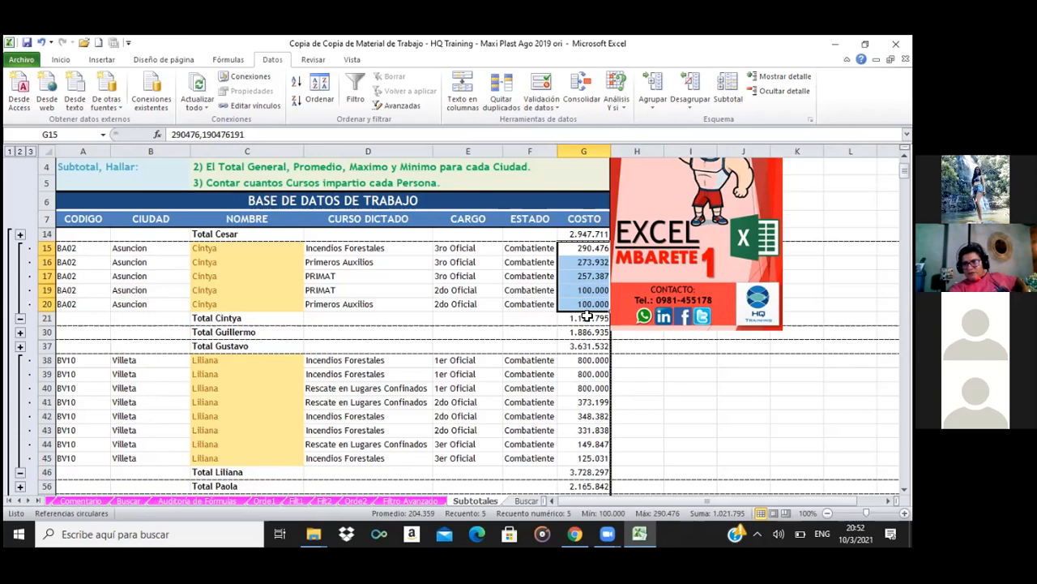
Change Total Cintya to =SUBTOTALES(109;G15:G20) so it shows 1.021.795.
left_click(587, 317)
double_click(587, 317)
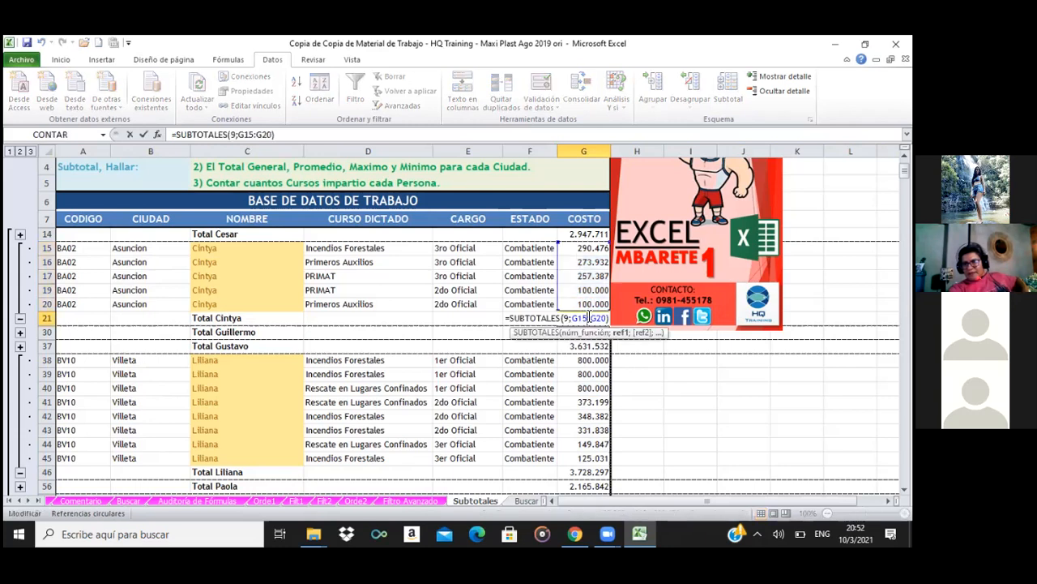
left_click(570, 318)
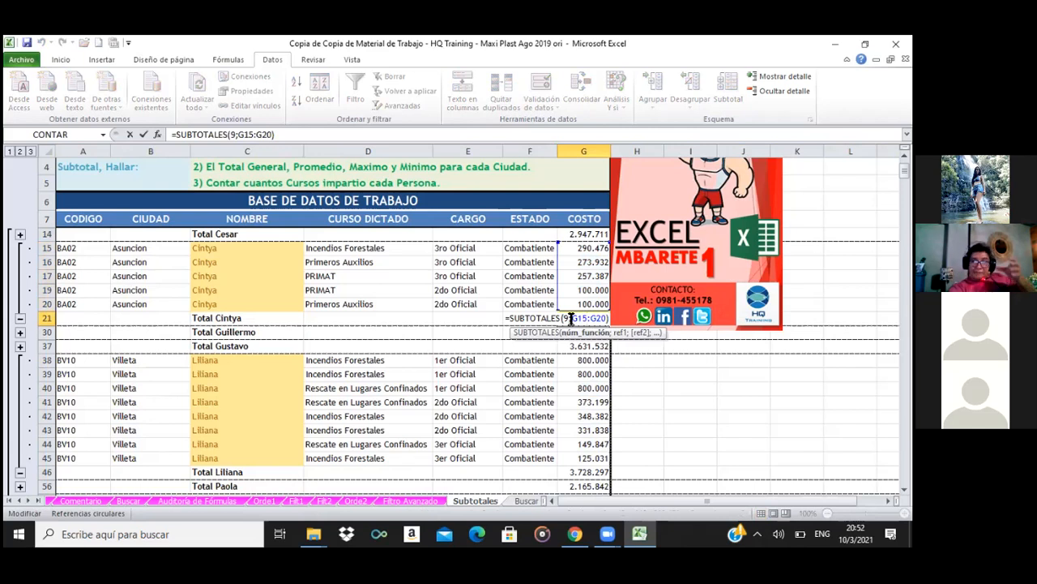
type("10")
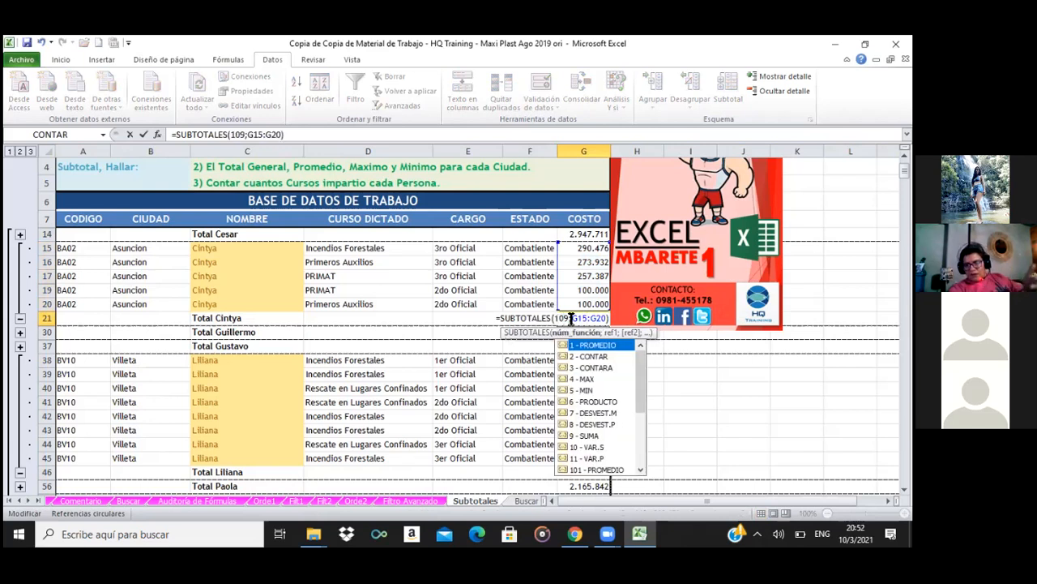
left_click_drag(644, 408, 643, 447)
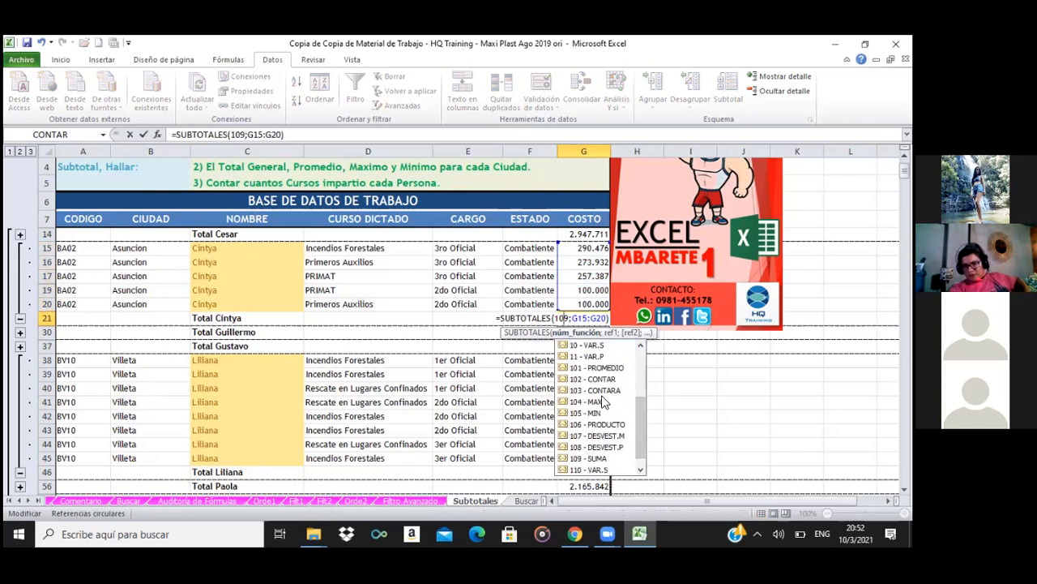
key("Return")
left_click(566, 319)
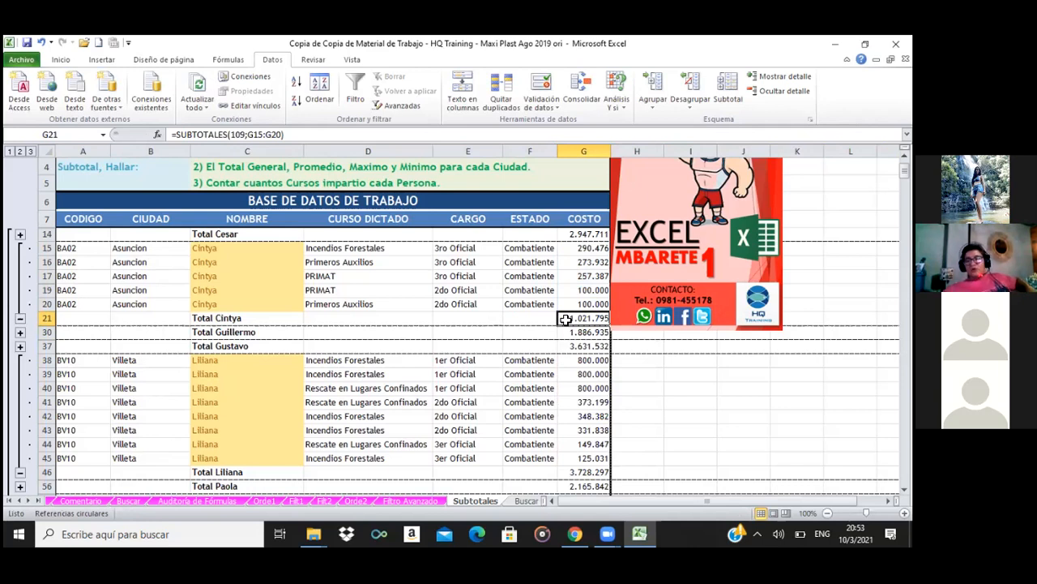
double_click(566, 319)
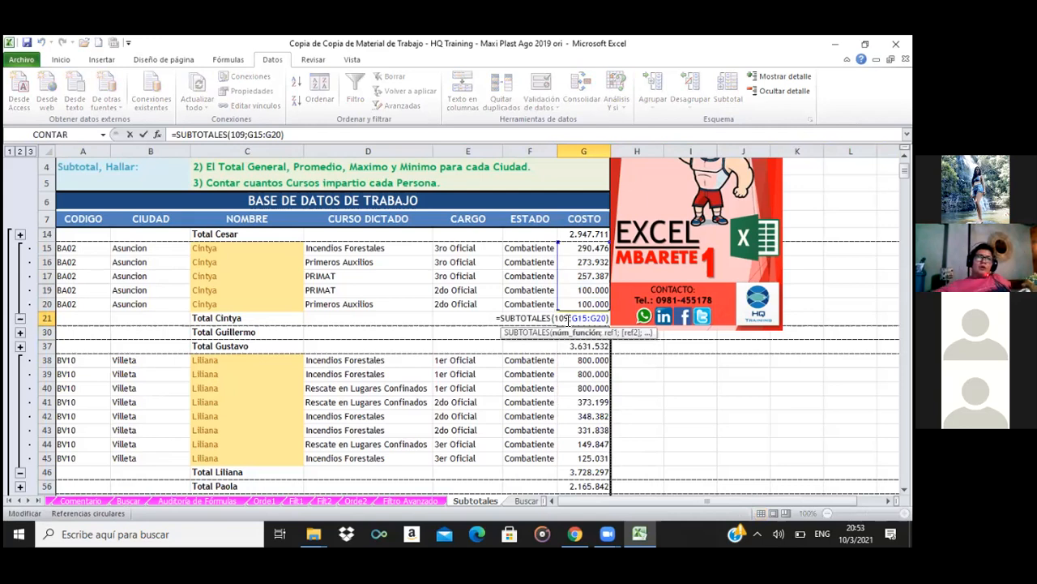
double_click(562, 318)
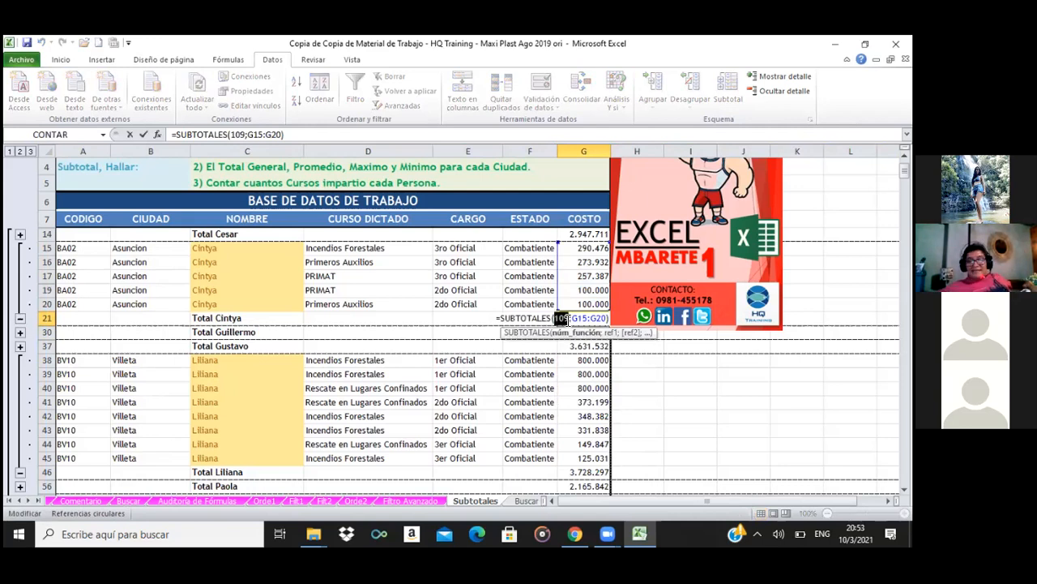
left_click(567, 318)
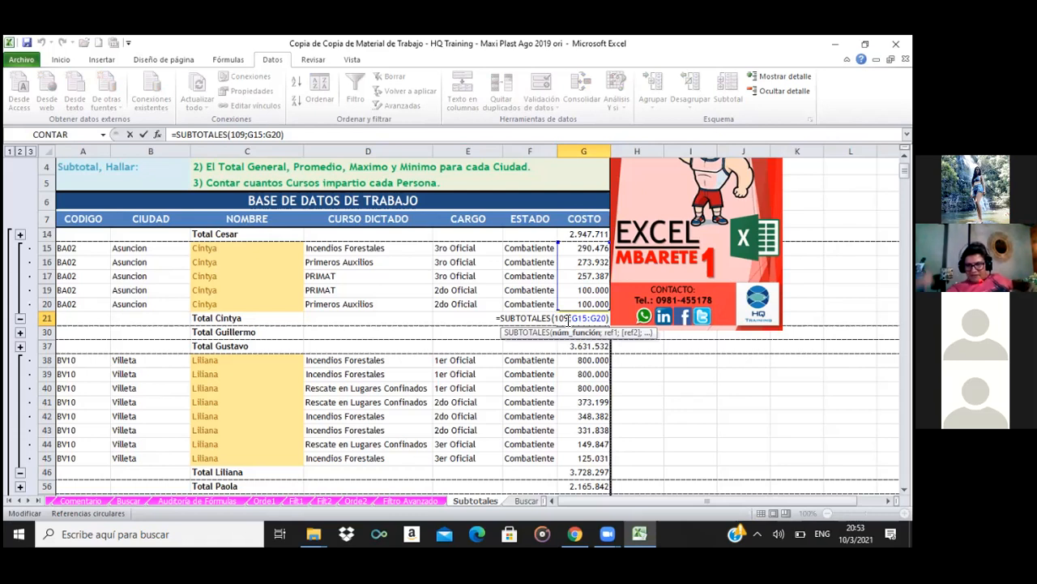
key("Return")
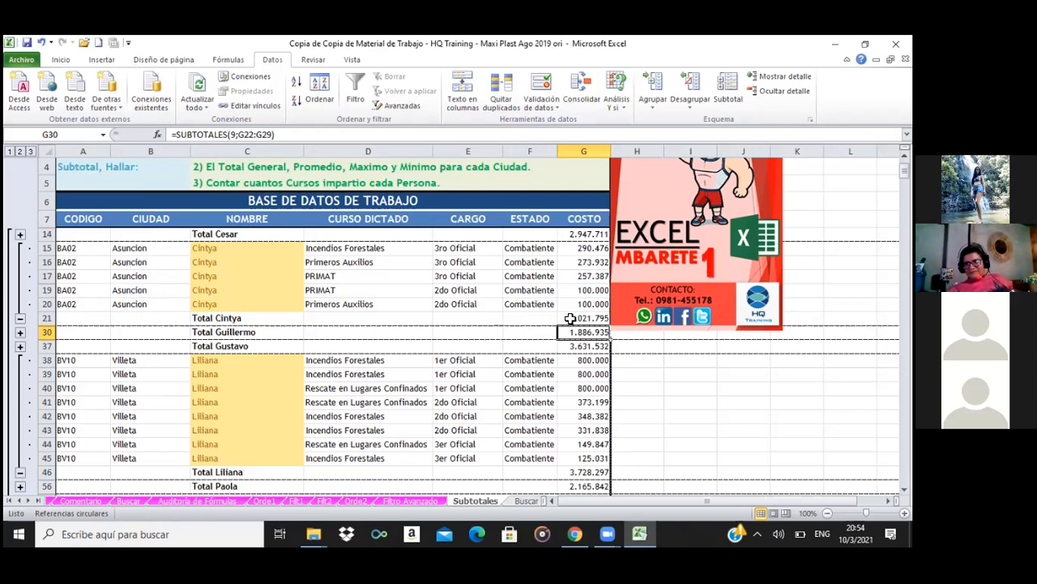
left_click(595, 344)
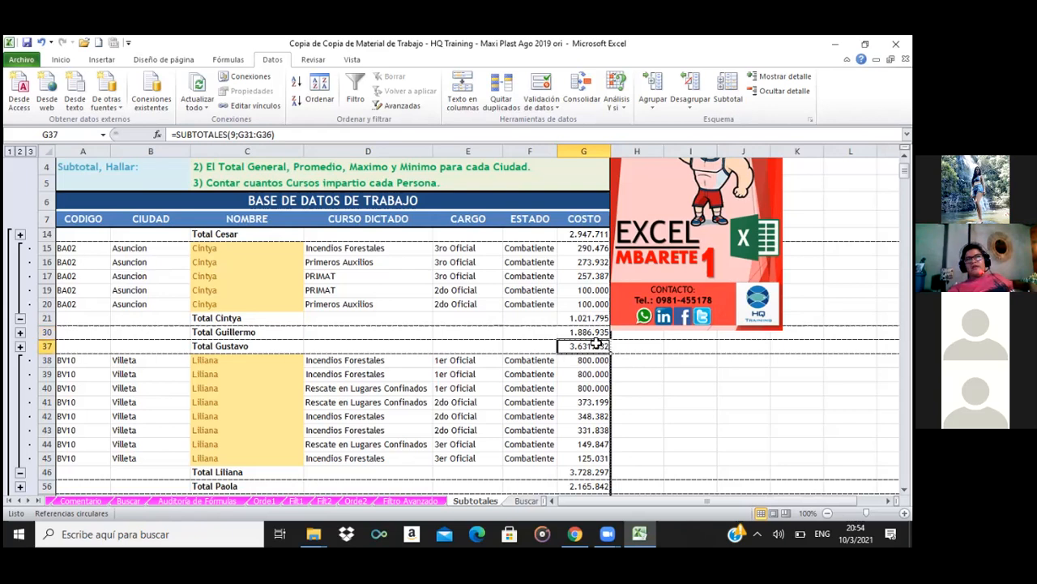
left_click(594, 317)
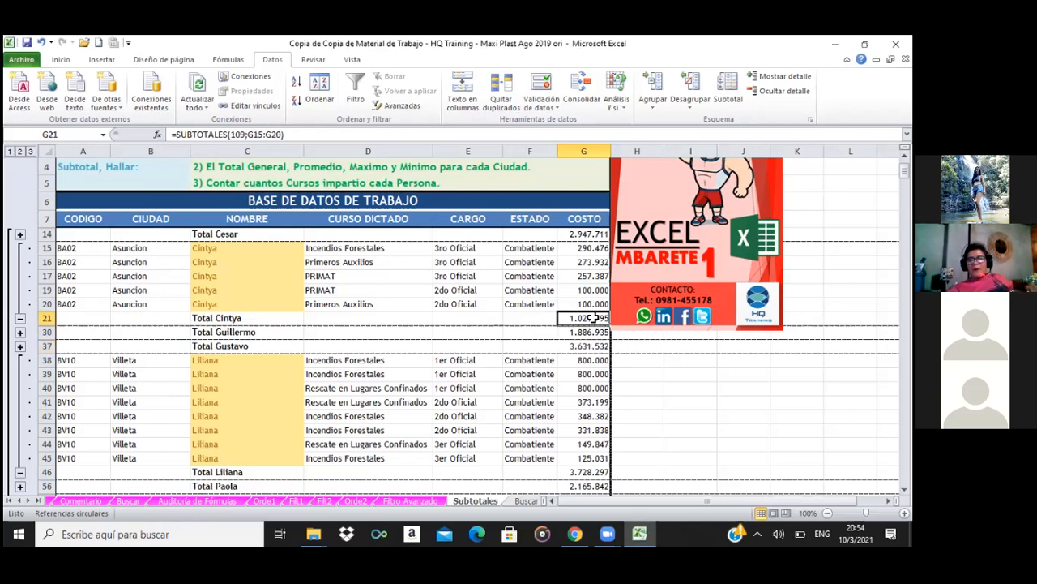
left_click(596, 330)
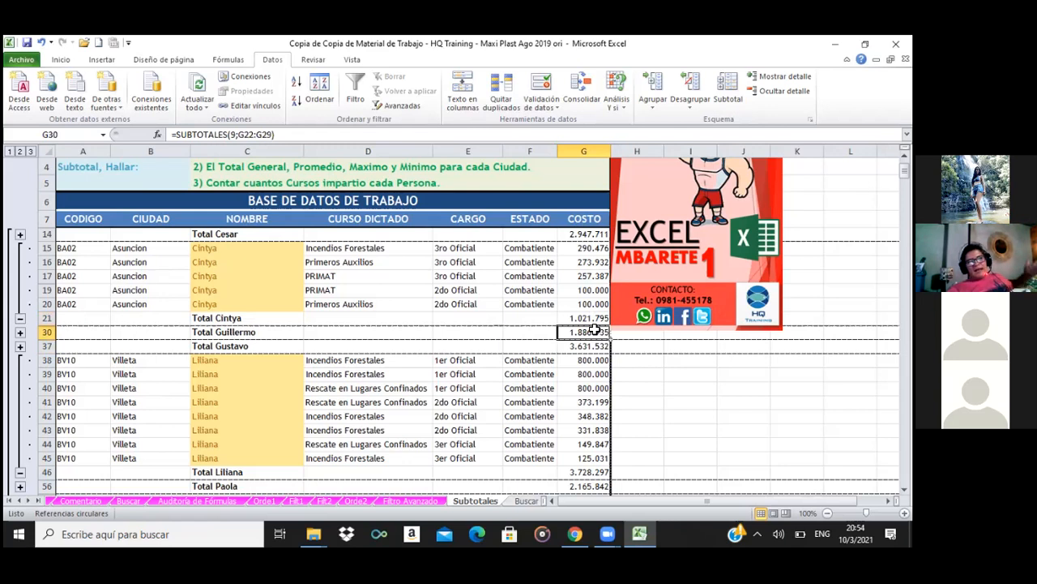
left_click(594, 318)
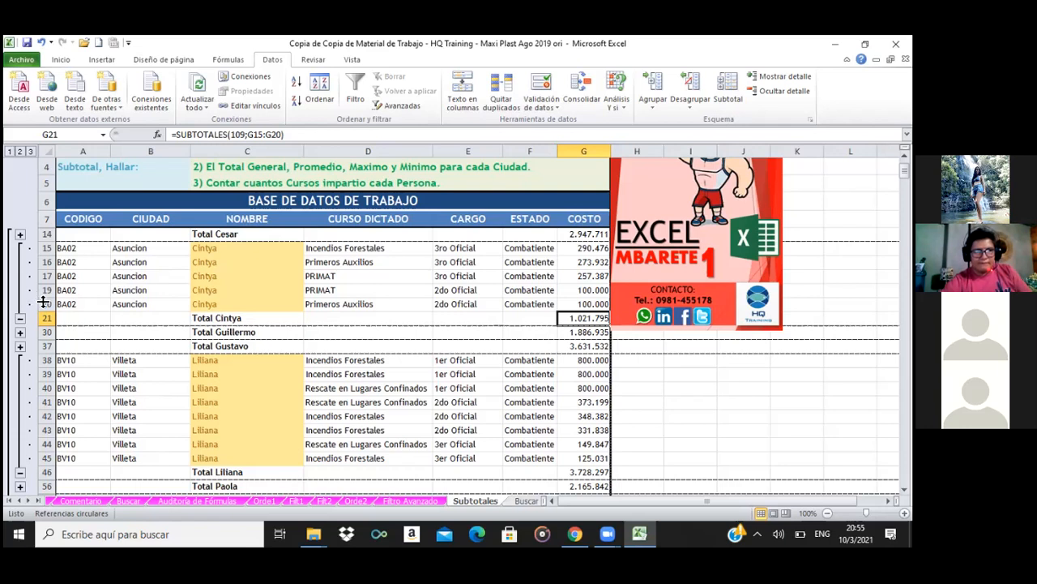
Unhide row 18 and undo it, then collapse the Cintya group to its total row.
left_click_drag(41, 303, 40, 324)
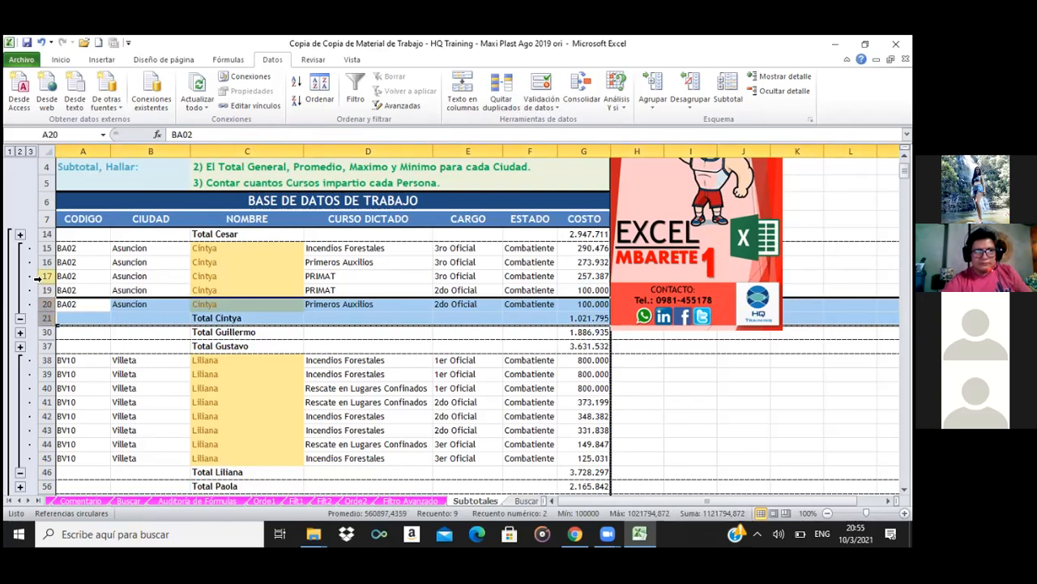
left_click_drag(38, 277, 42, 320)
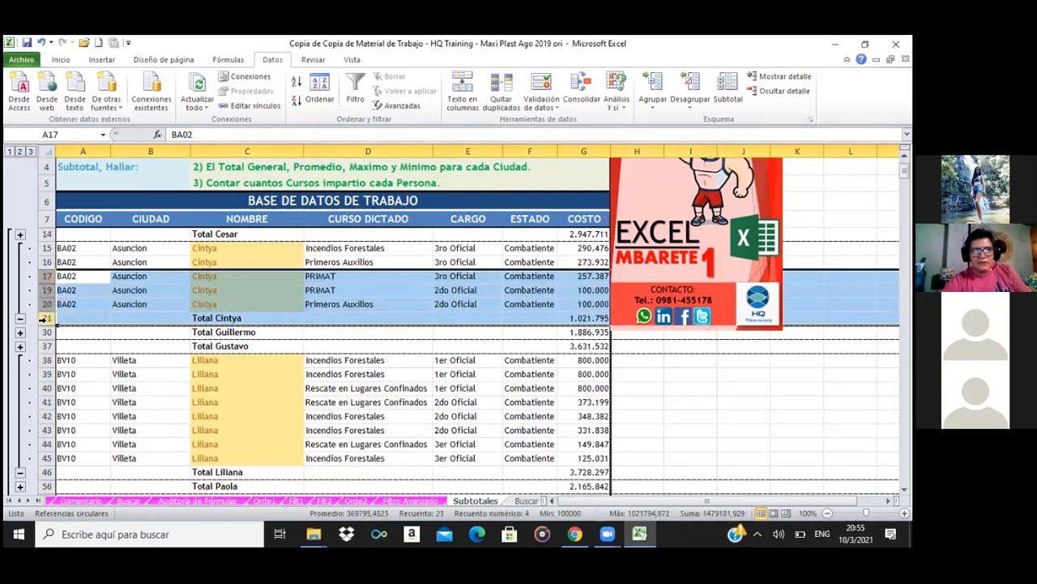
right_click(42, 319)
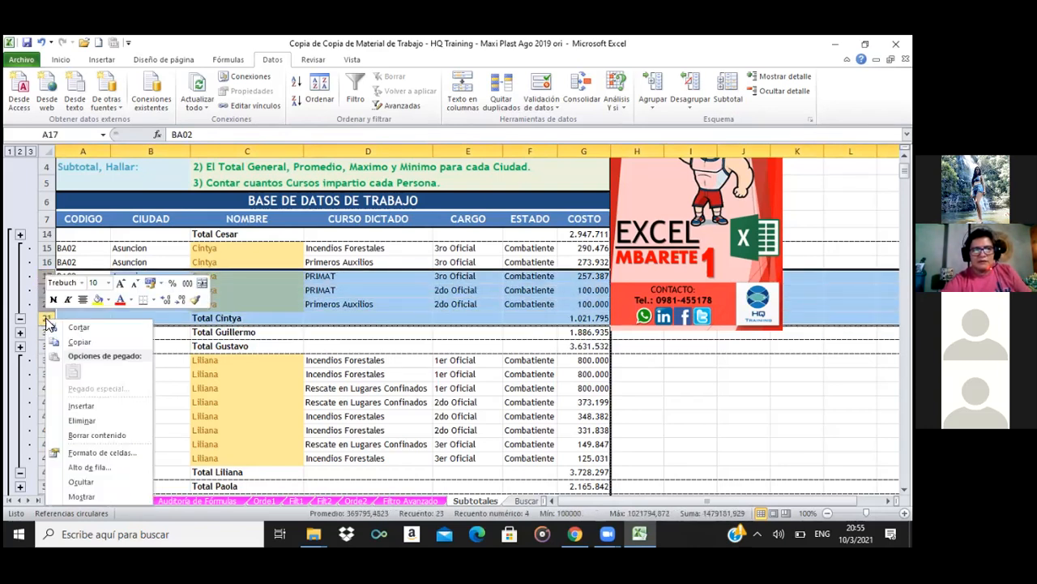
left_click(99, 496)
left_click(178, 402)
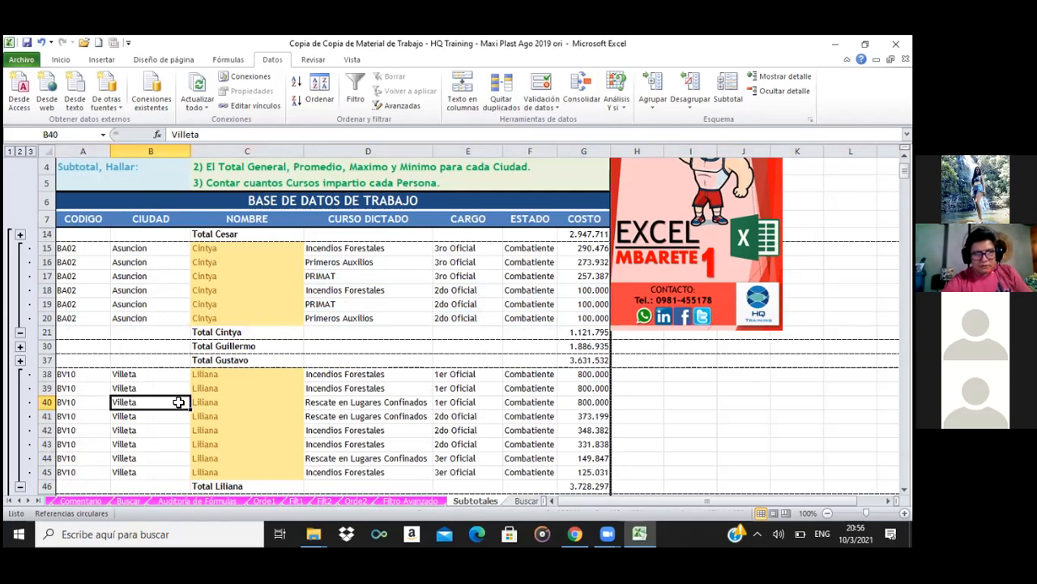
key("ctrl+z")
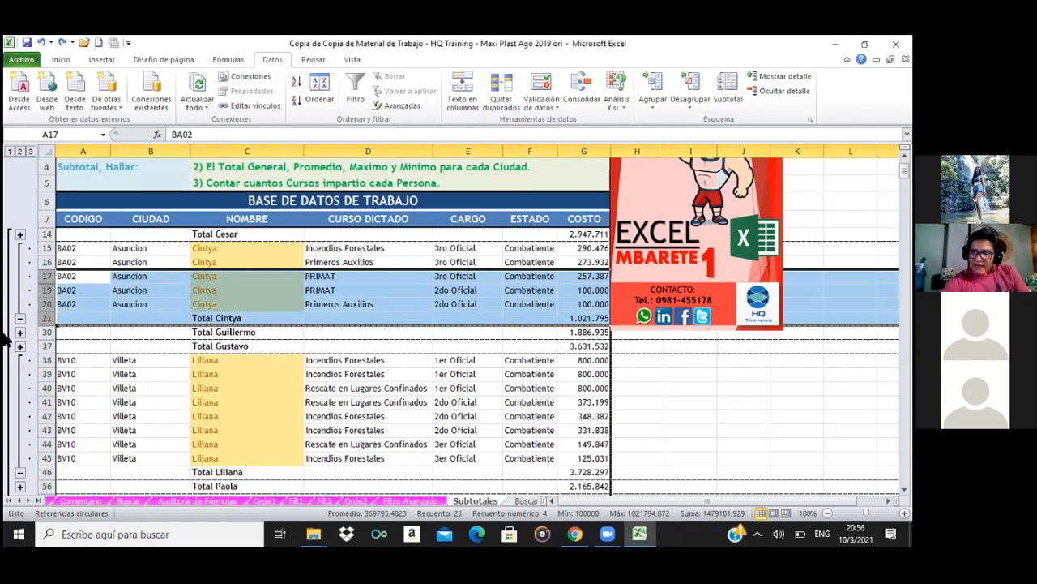
left_click(20, 319)
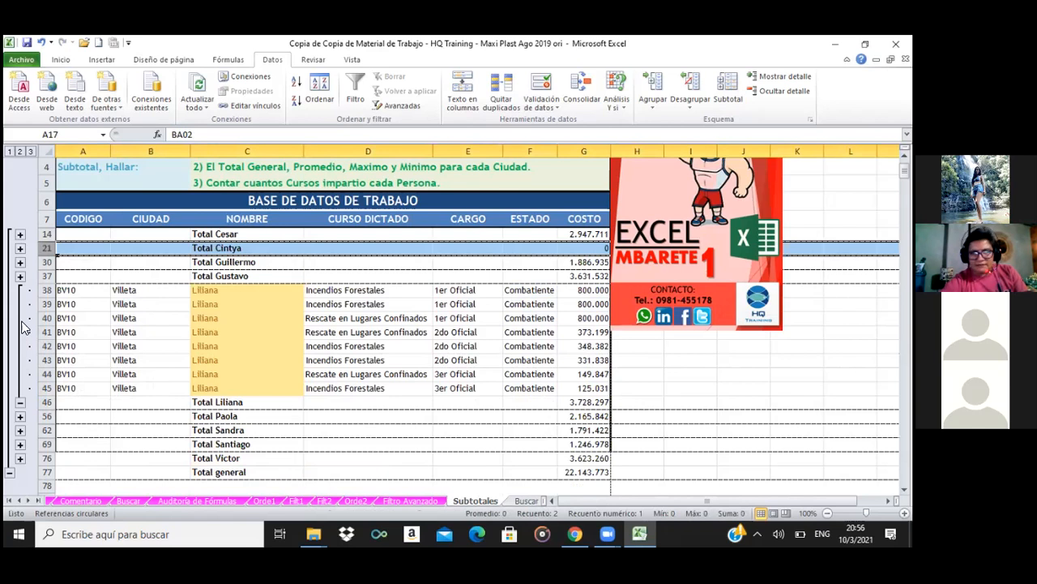
Expand the Cintya group and all outline levels, then show the workbook's Información page.
left_click(21, 249)
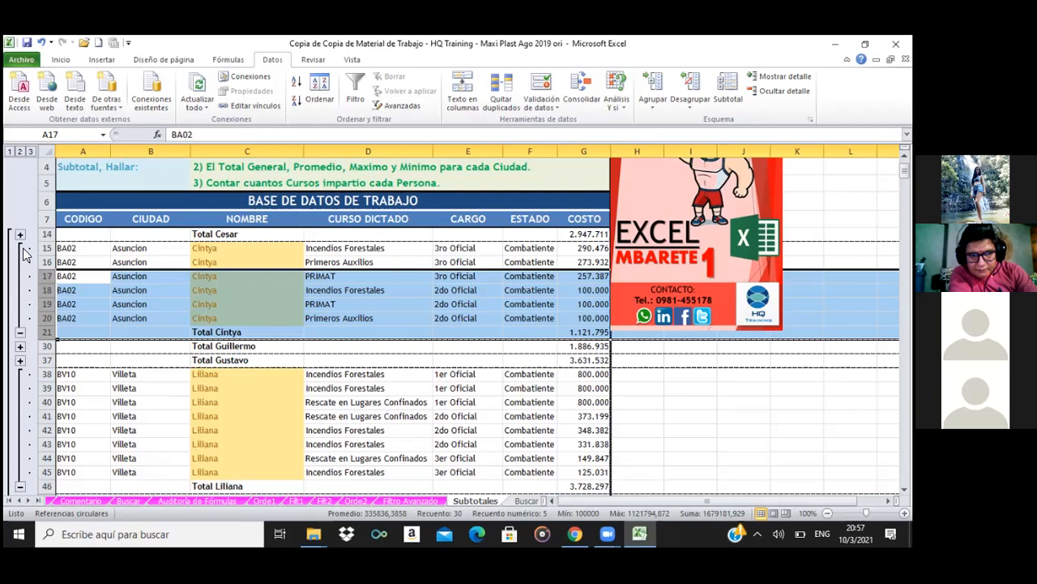
left_click(35, 152)
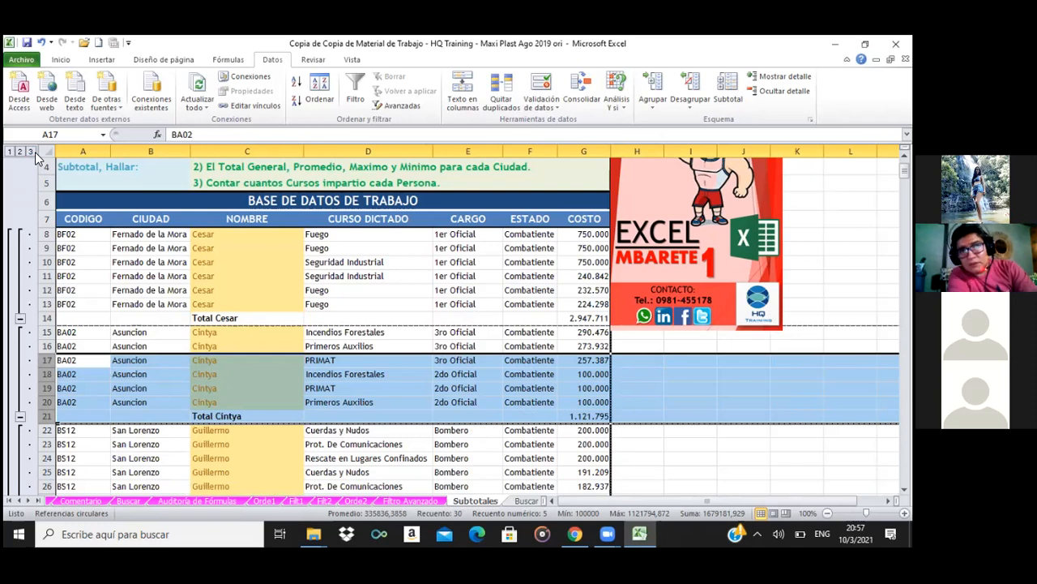
left_click(24, 60)
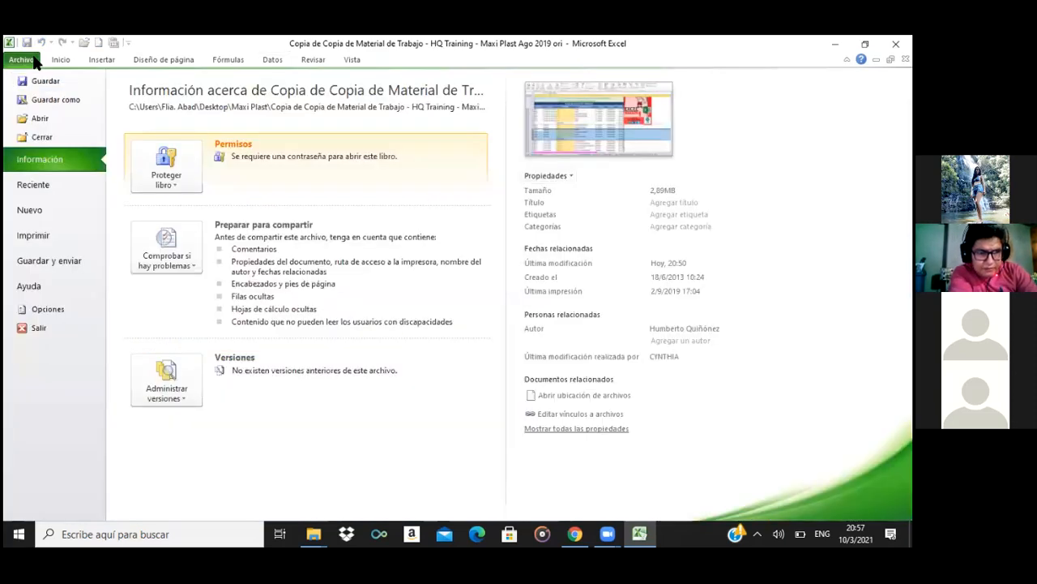
Preview the 18-page Subtotales printout, paging to page 3 and back to page 1, then leave Backstage.
left_click(33, 232)
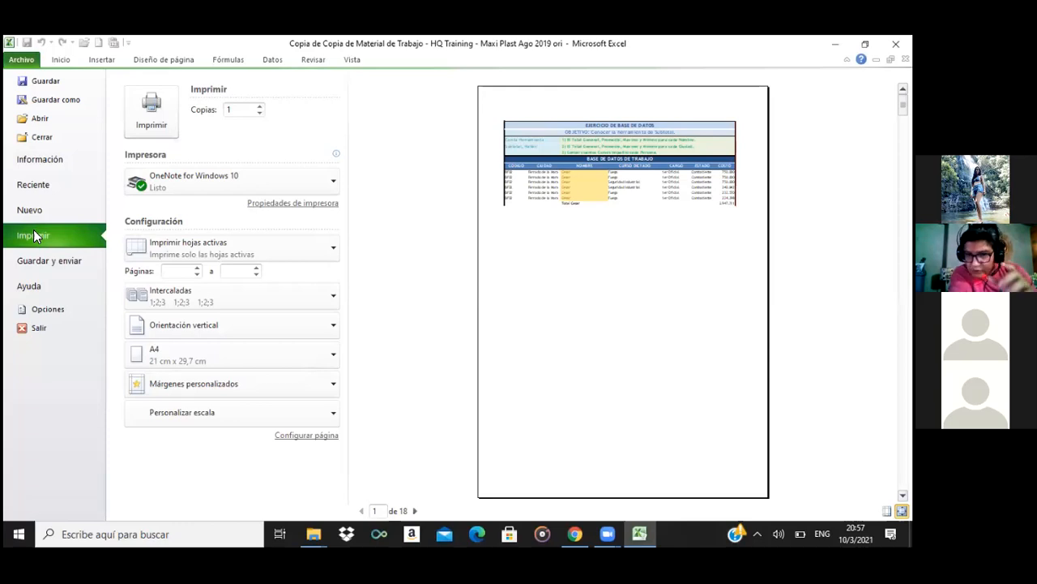
left_click(415, 511)
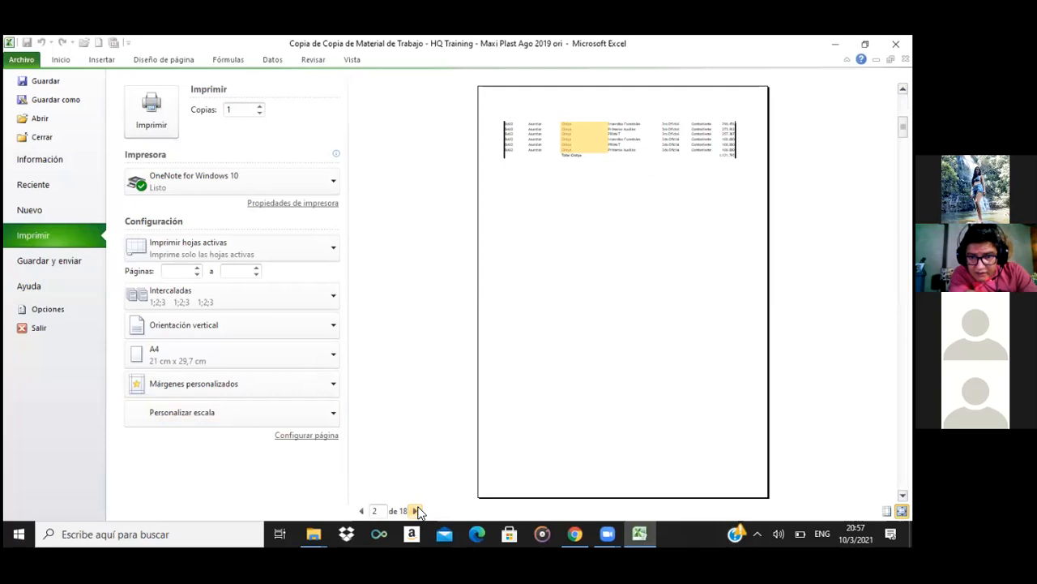
left_click(416, 511)
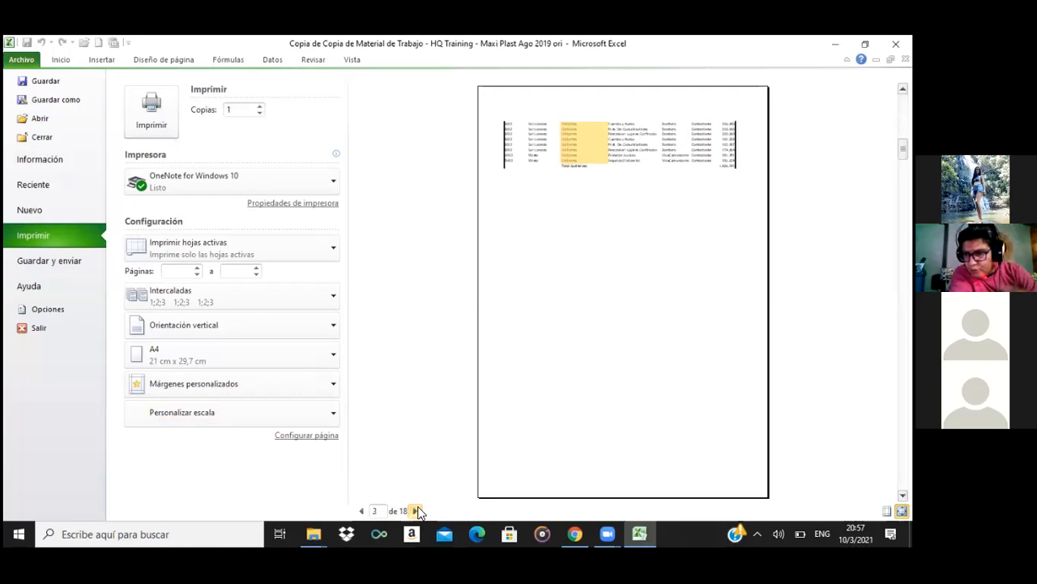
left_click(362, 511)
left_click(362, 510)
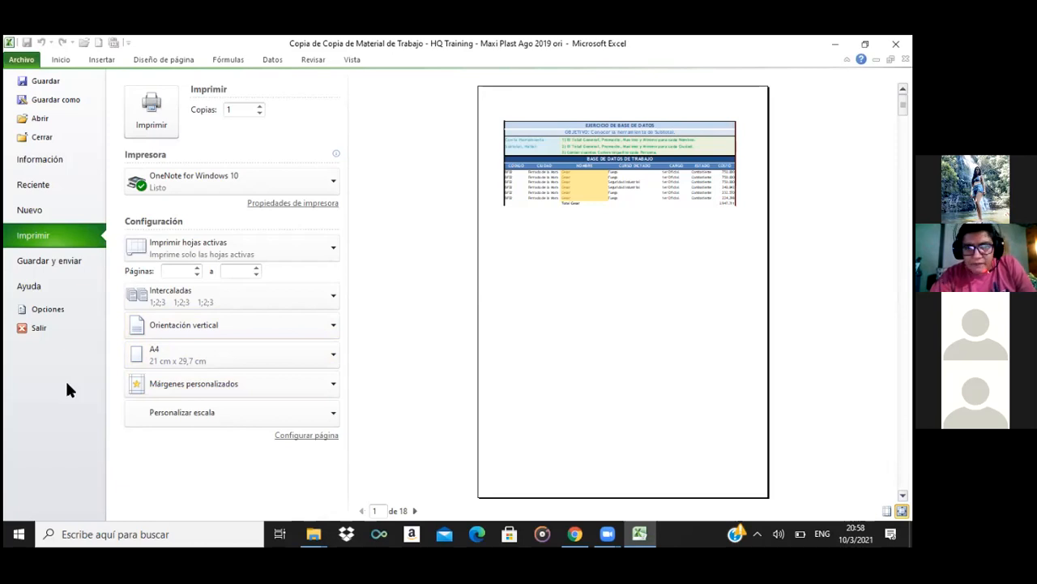
key("Escape")
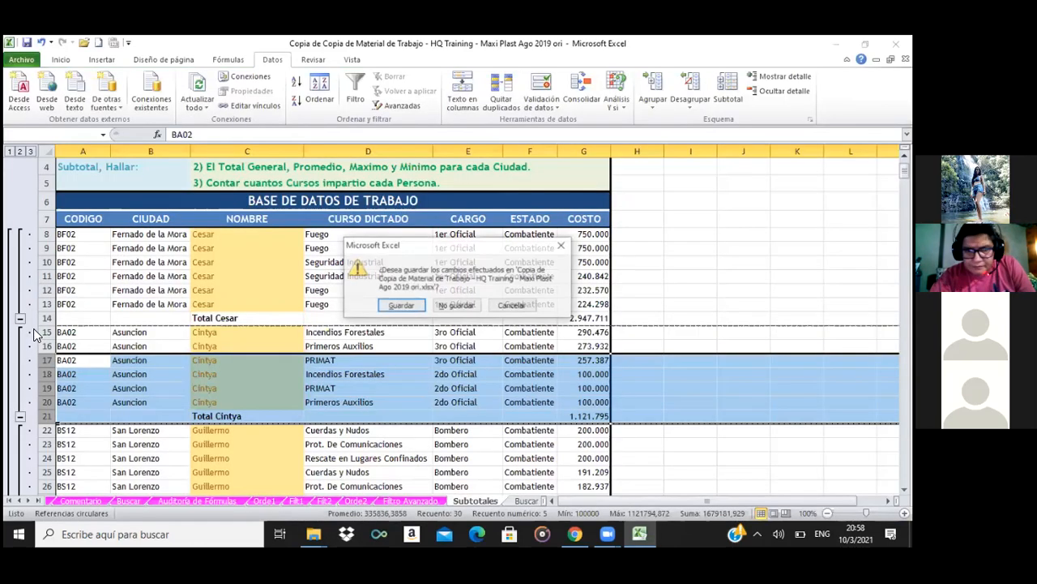
Cancel the save prompt and switch to the Diseño de página ribbon tab.
left_click(563, 245)
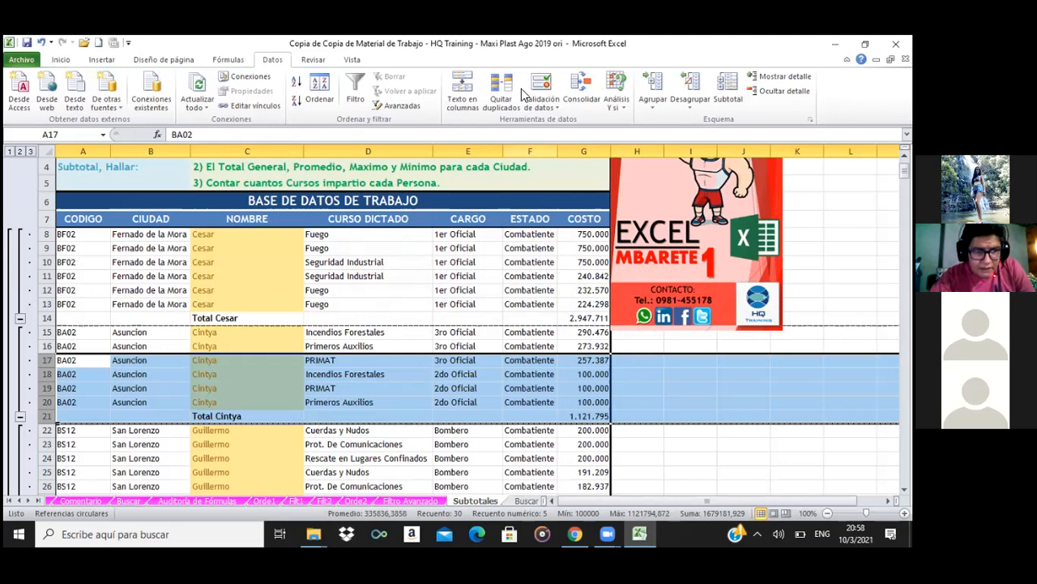
left_click(172, 60)
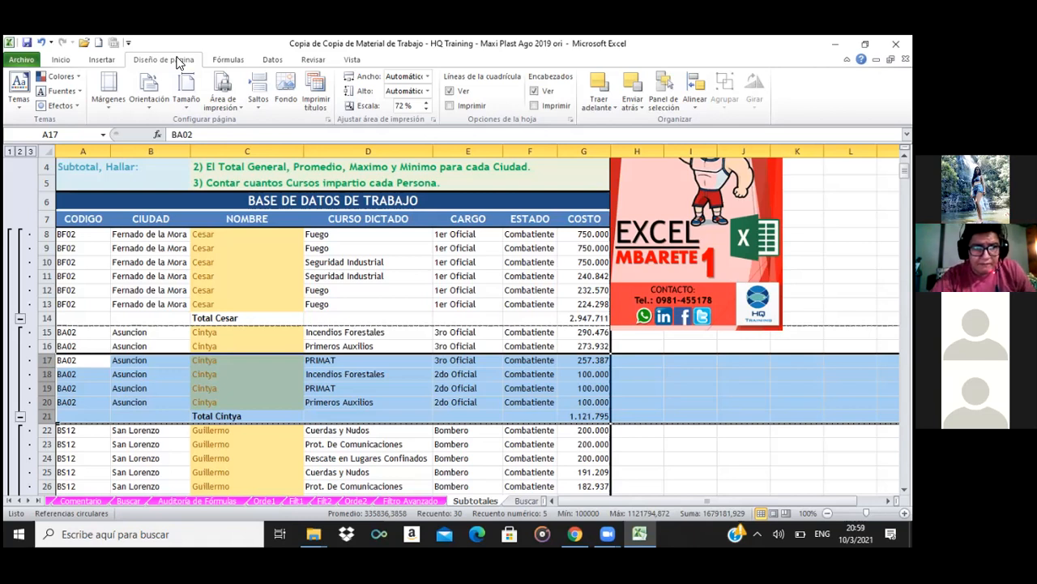
Set Imprimir títulos to repeat rows $6:$7 at the top of each page, then preview the printout.
left_click(317, 99)
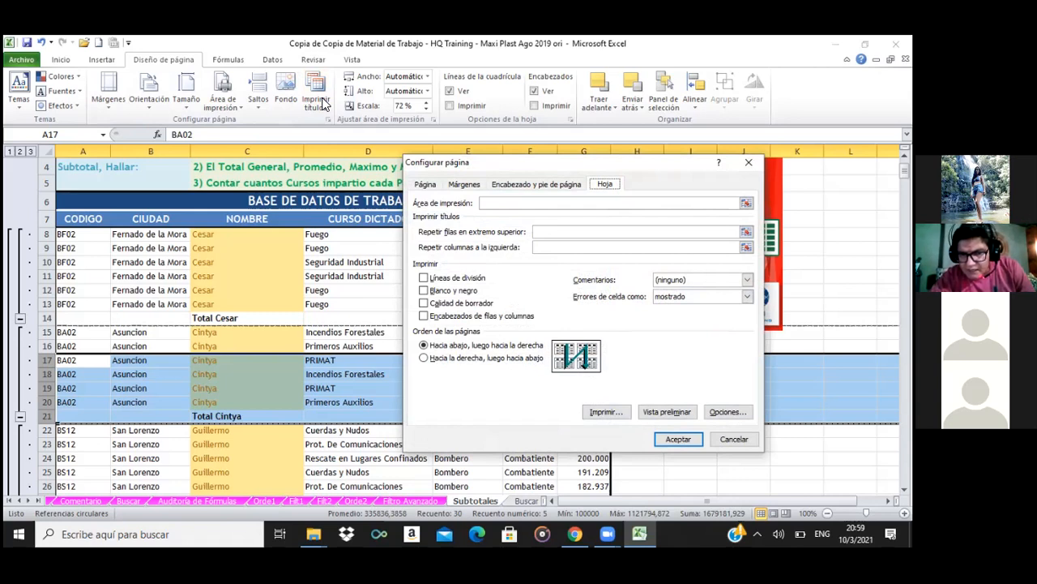
left_click(744, 204)
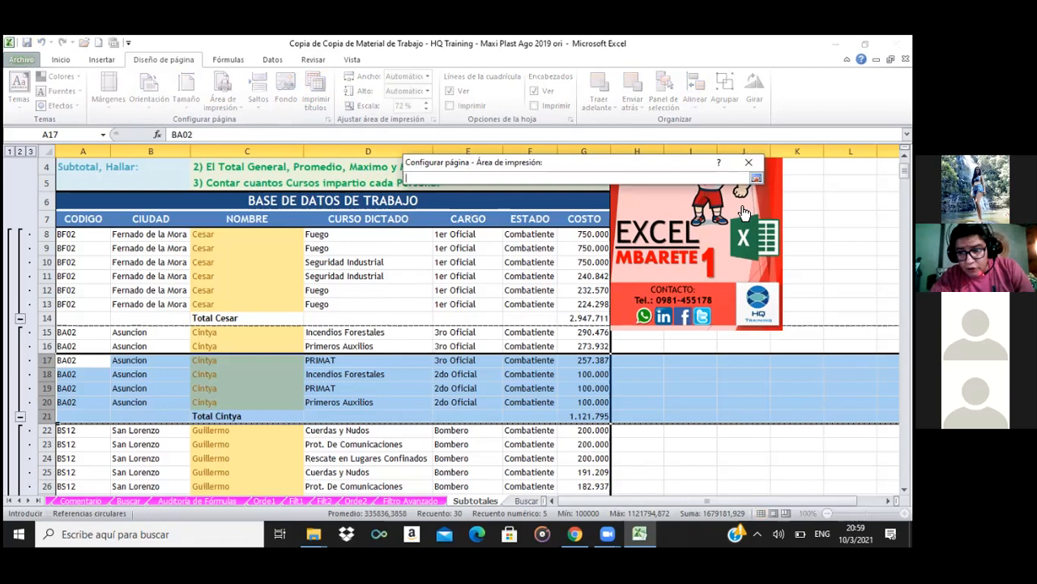
left_click(757, 177)
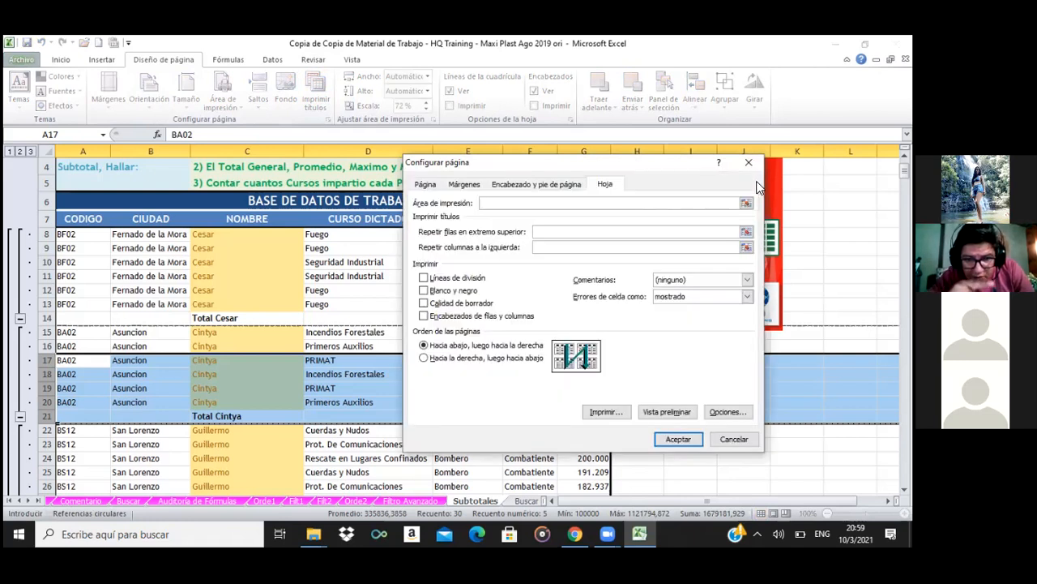
left_click(745, 232)
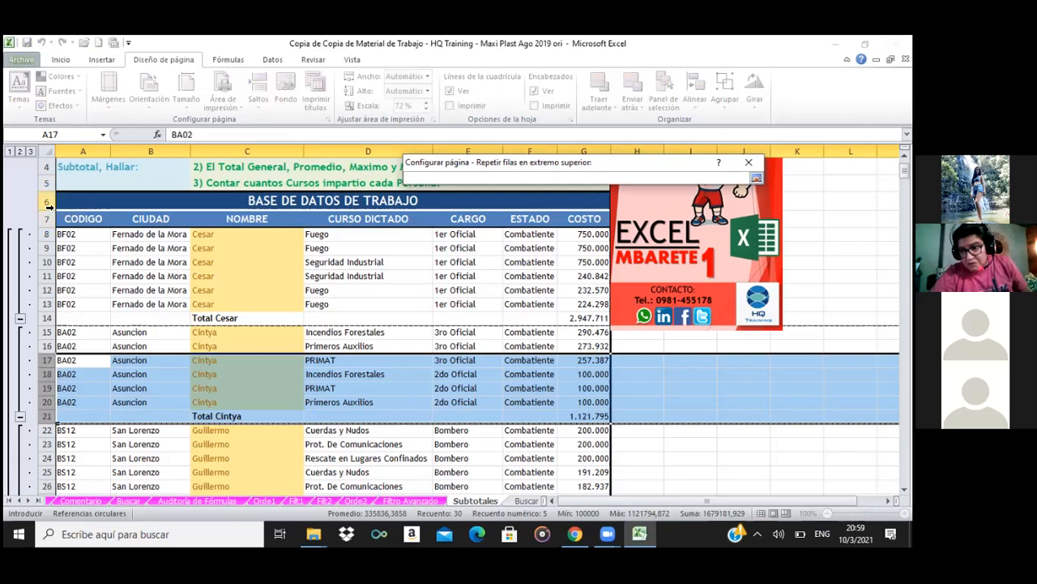
left_click_drag(49, 203, 47, 216)
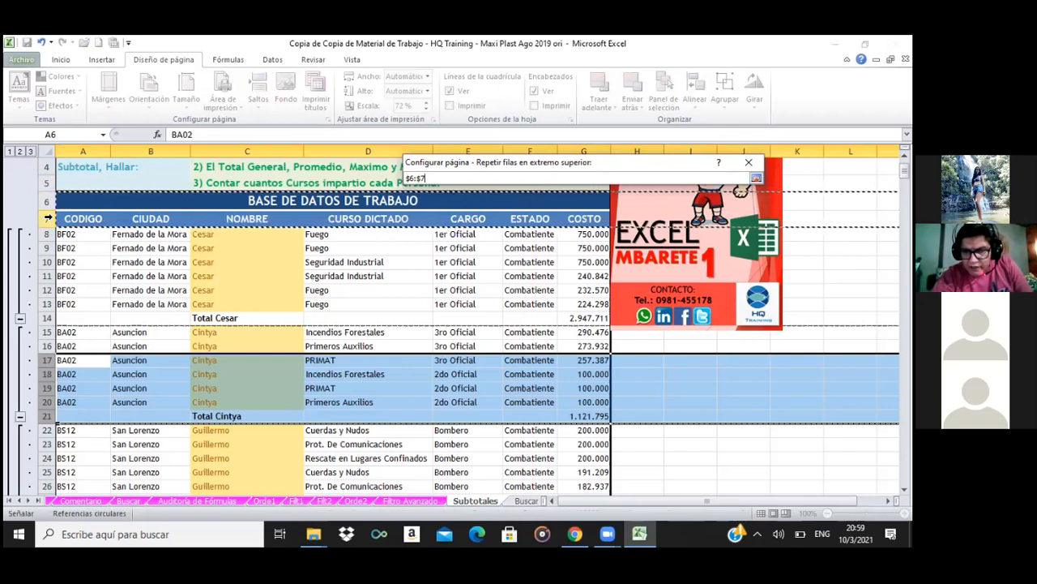
key("Return")
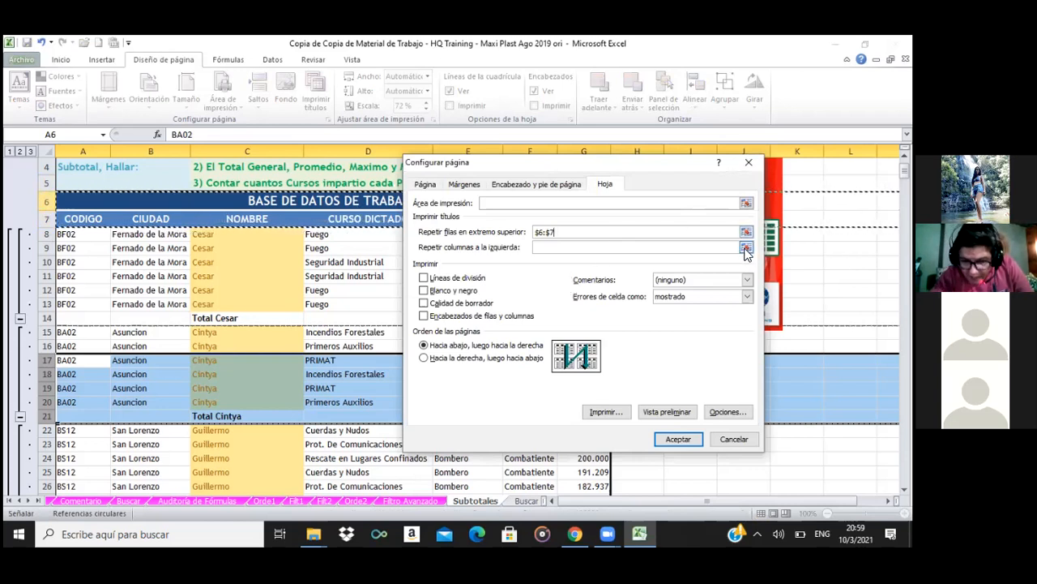
left_click(662, 412)
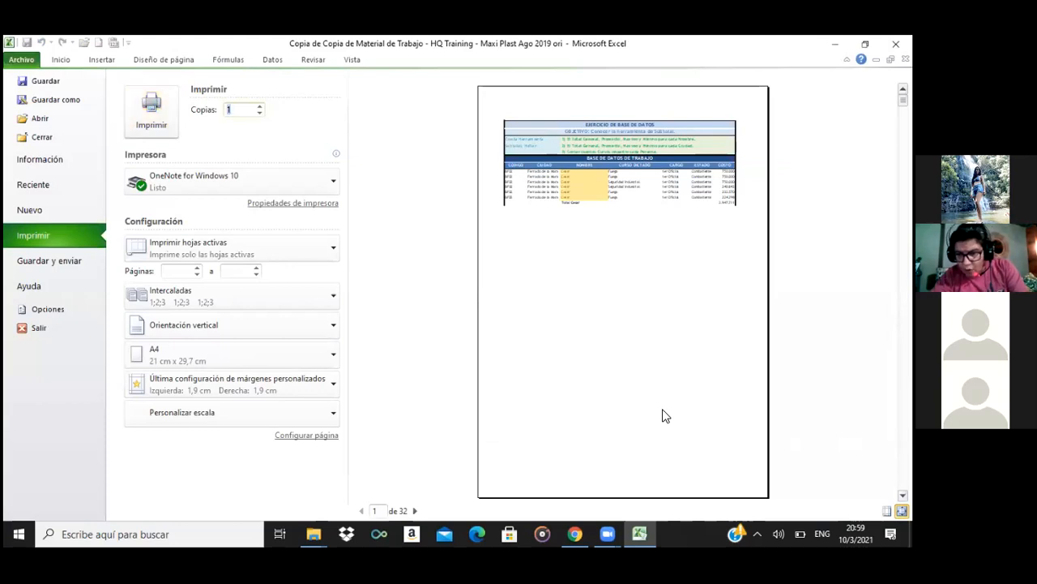
Page through preview pages 1–6 to confirm the repeated headers, then choose Archivo > Salir.
left_click(414, 511)
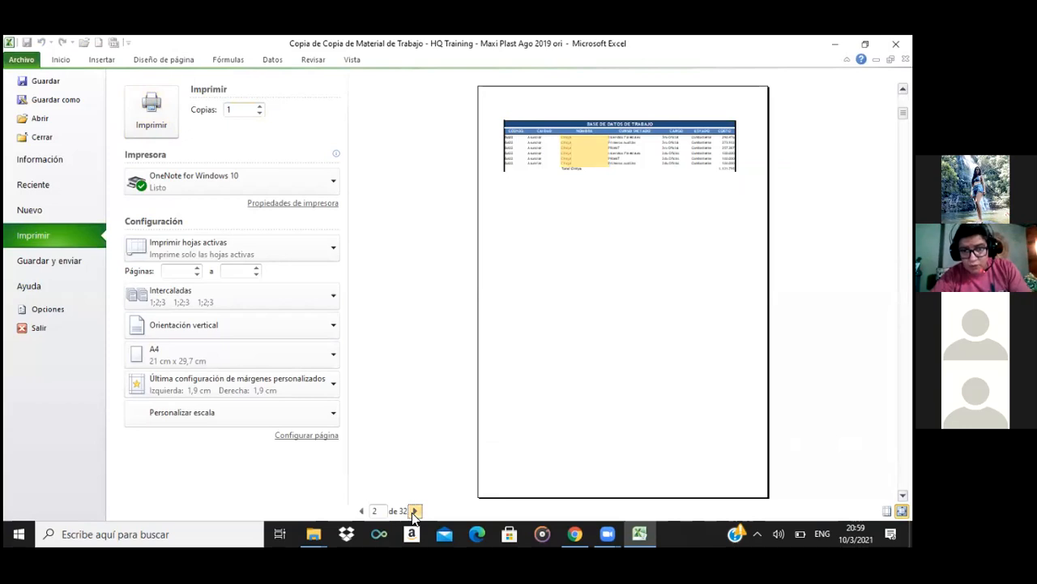
left_click(414, 511)
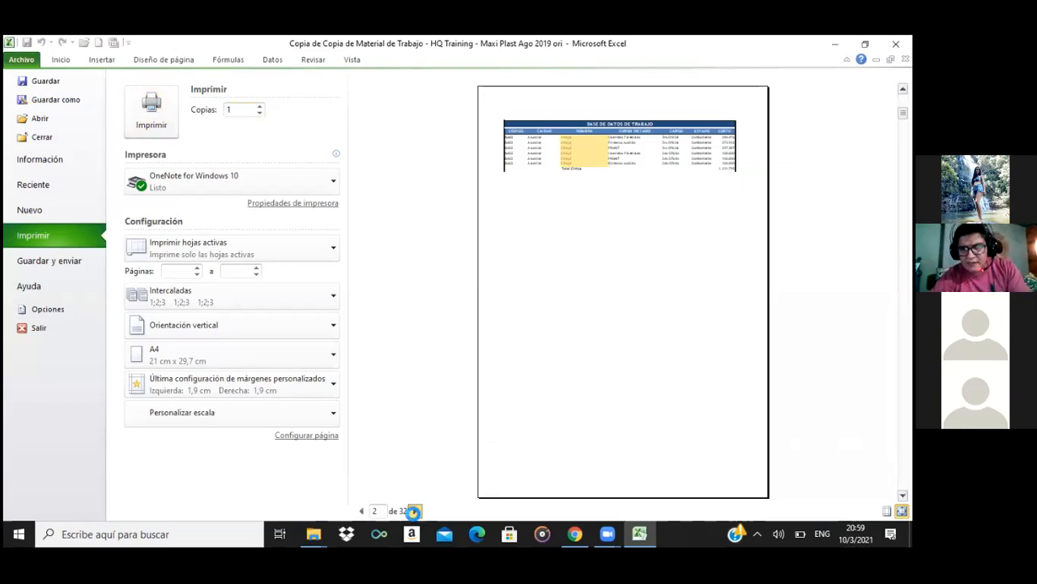
left_click(414, 510)
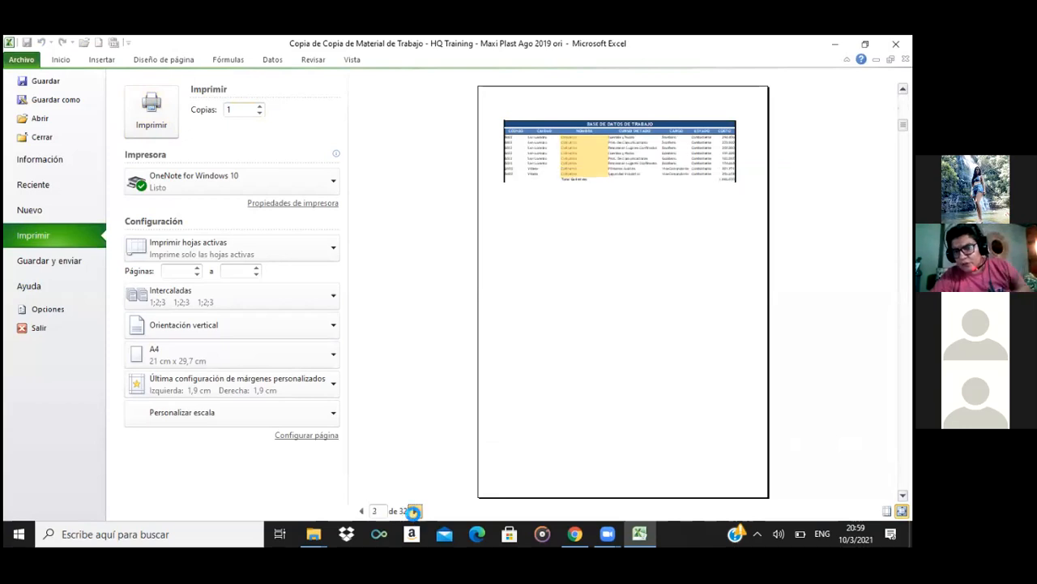
left_click(414, 510)
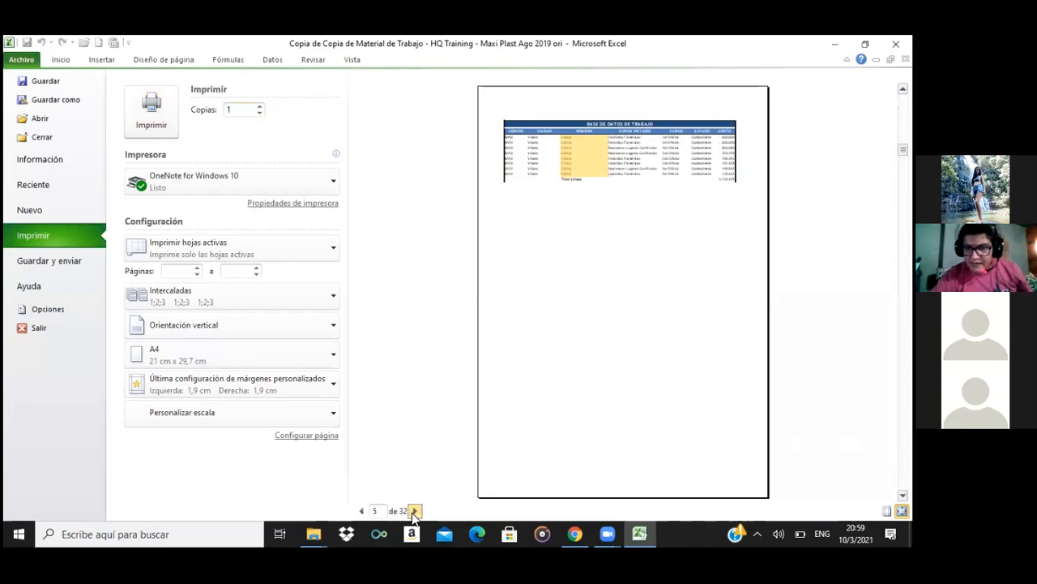
left_click(414, 510)
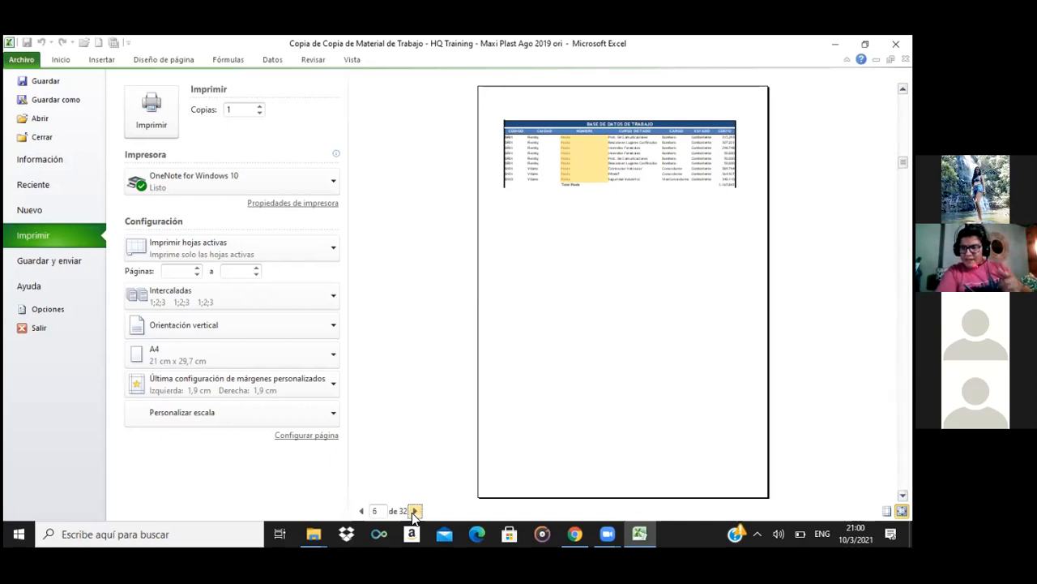
left_click(50, 334)
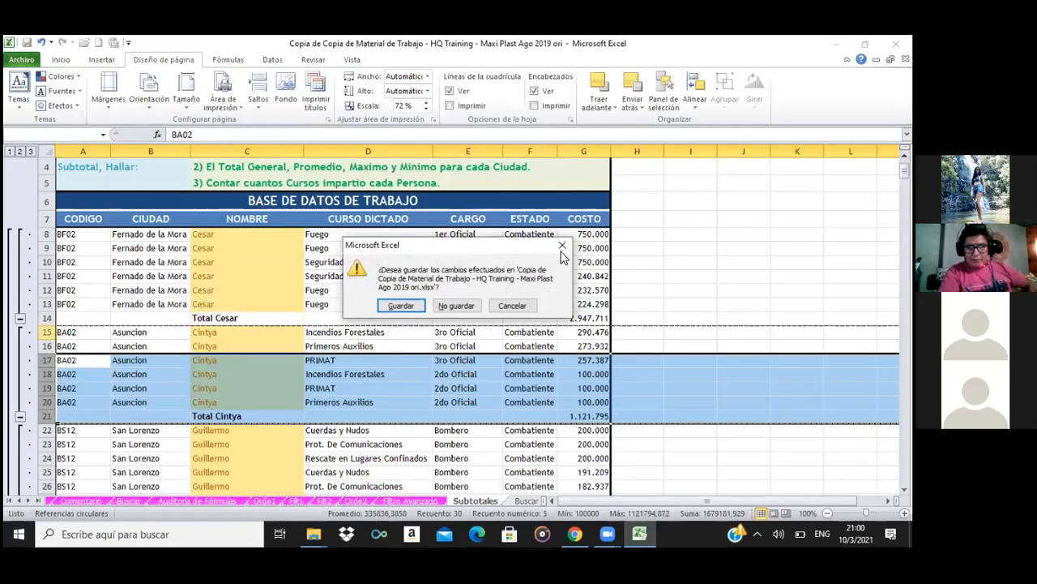
Dismiss the save prompt and colour the Subtotales sheet tab blue, then click cell D21.
left_click(554, 318)
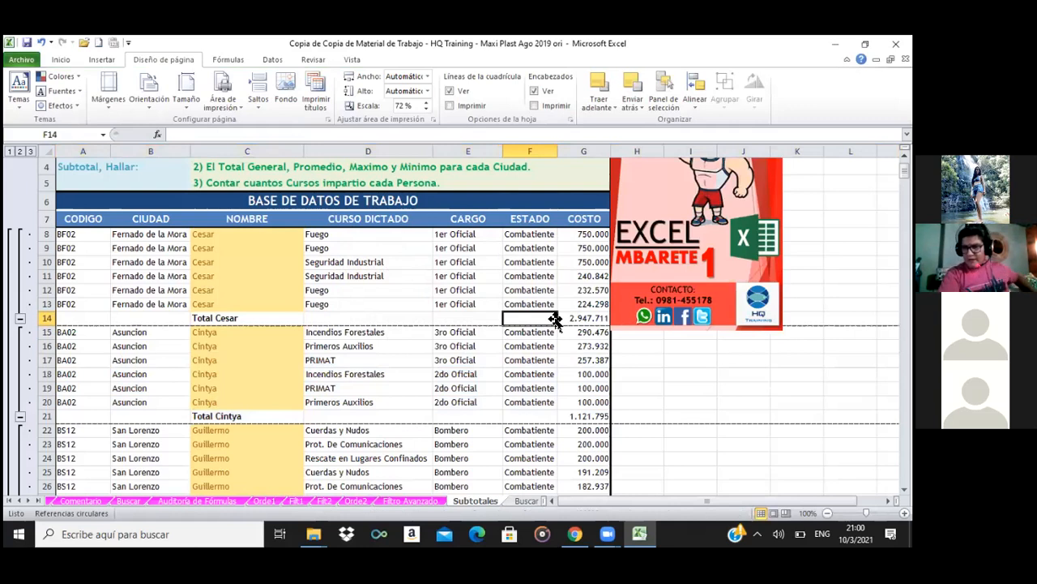
right_click(490, 499)
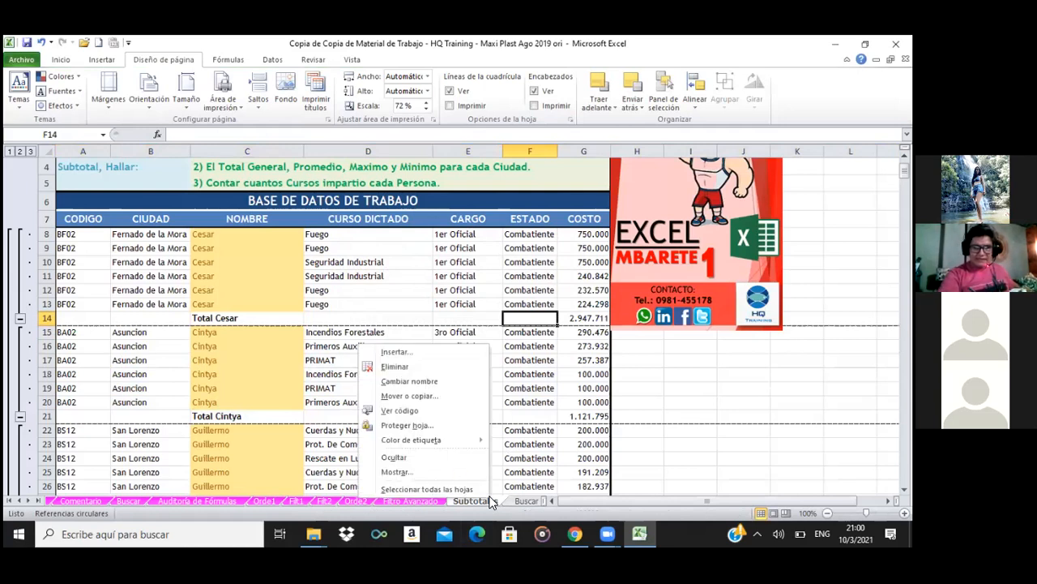
mouse_move(462, 441)
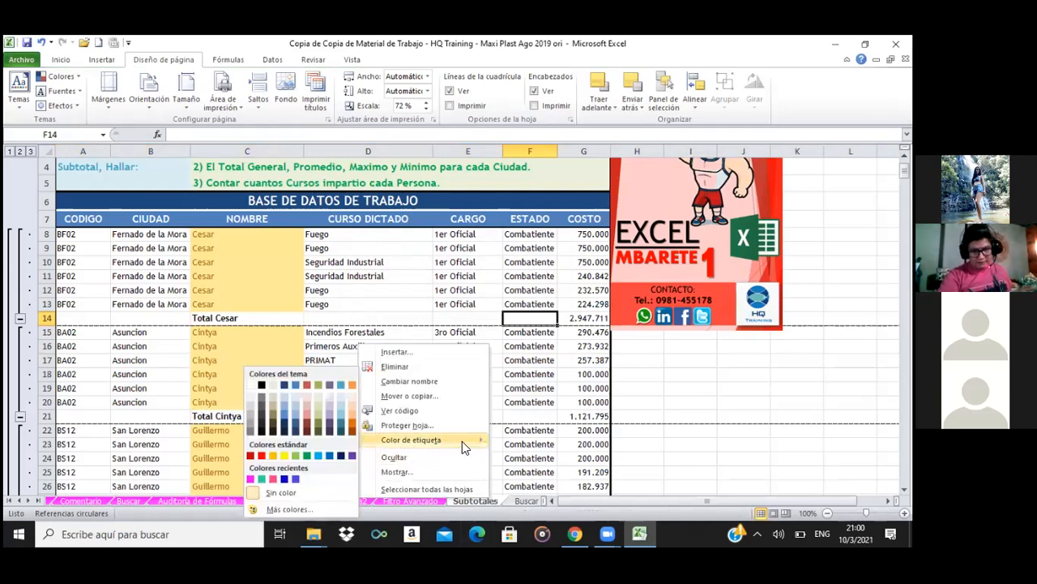
left_click(285, 454)
left_click(362, 418)
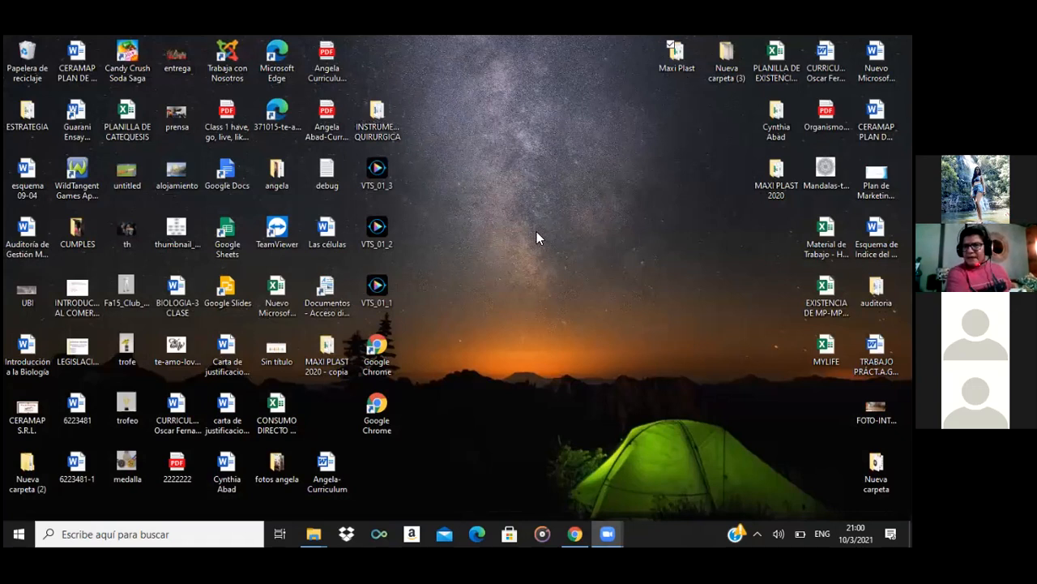
mouse_move(600, 532)
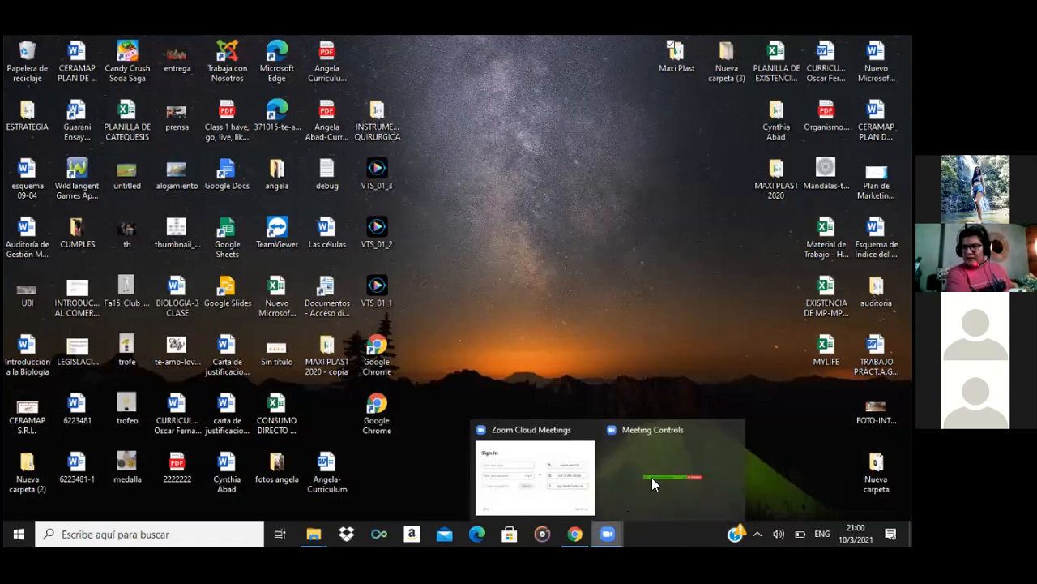
left_click(697, 454)
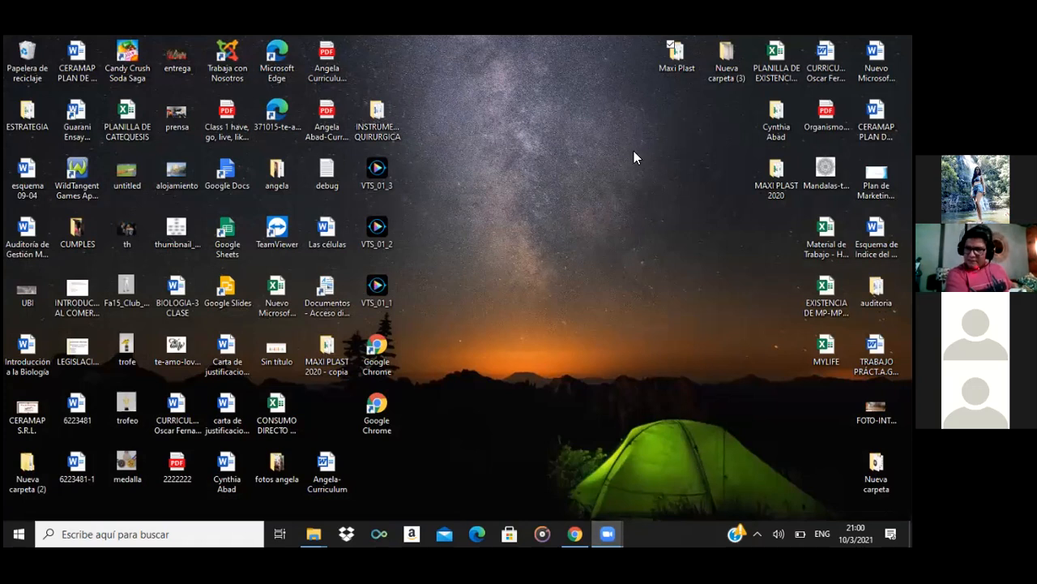